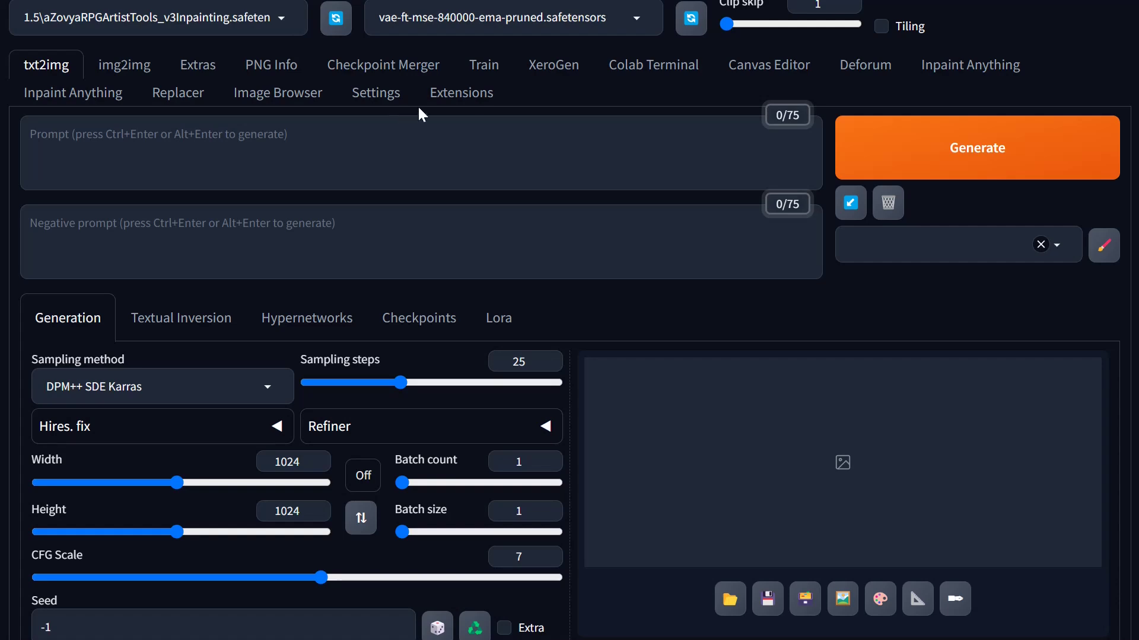
# View the list of installed extensions, and return to the text-to-image workspace
pyautogui.click(440, 100)
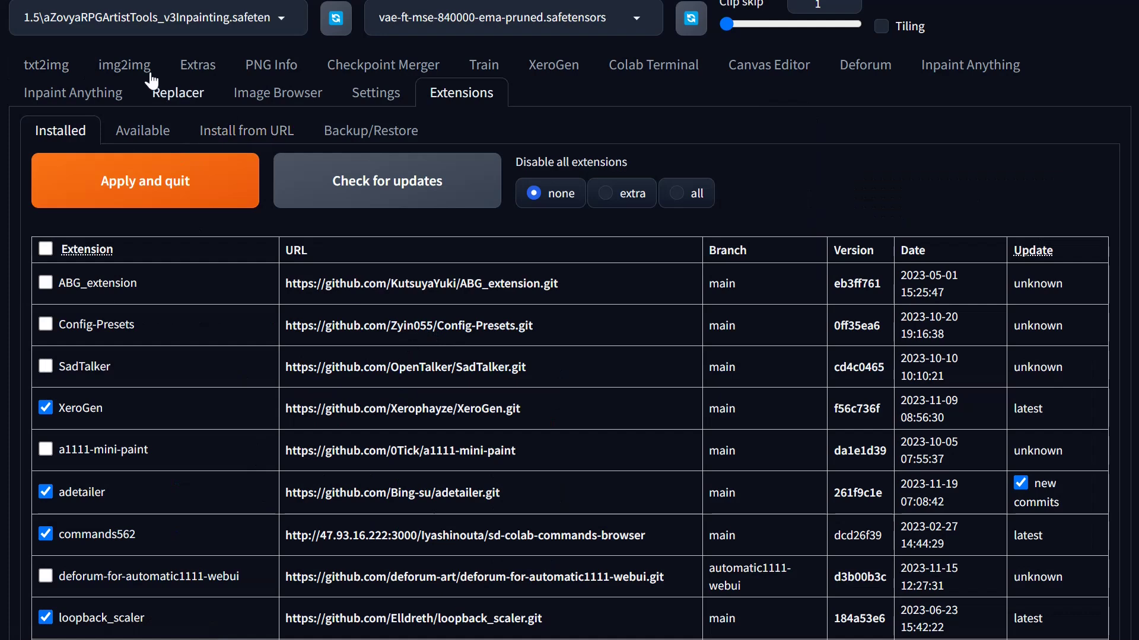
pyautogui.click(67, 75)
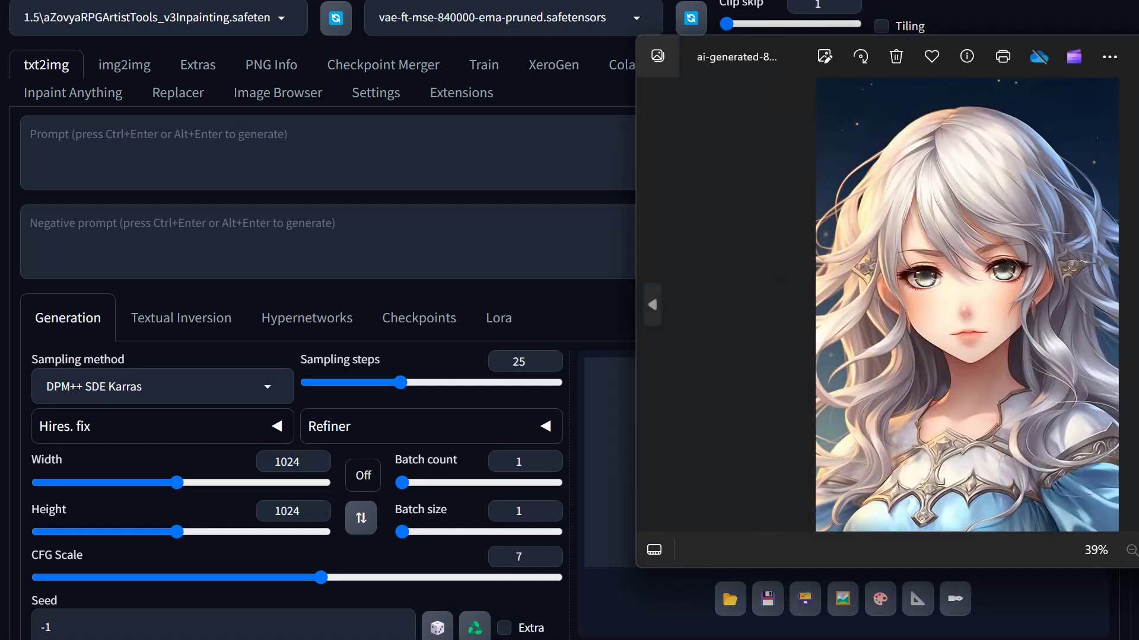
# Arrange the silver-haired anime portrait and the red-haired woman's photo so both reference images are partly visible
pyautogui.moveTo(1138, 59); pyautogui.dragTo(1113, 54)
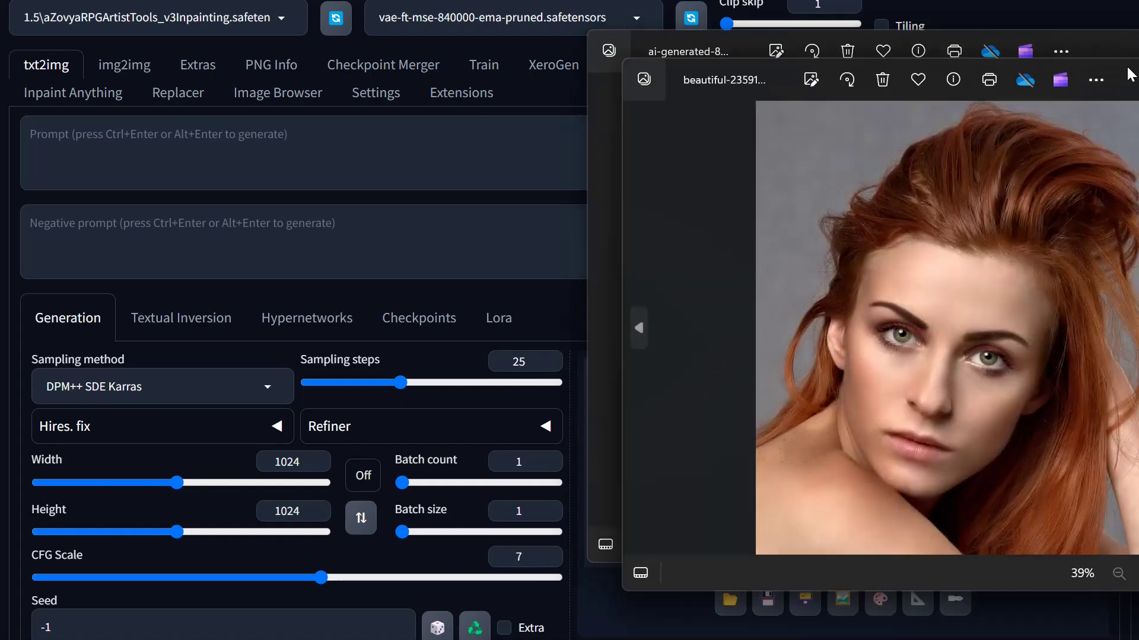
pyautogui.moveTo(1130, 74); pyautogui.dragTo(1138, 291)
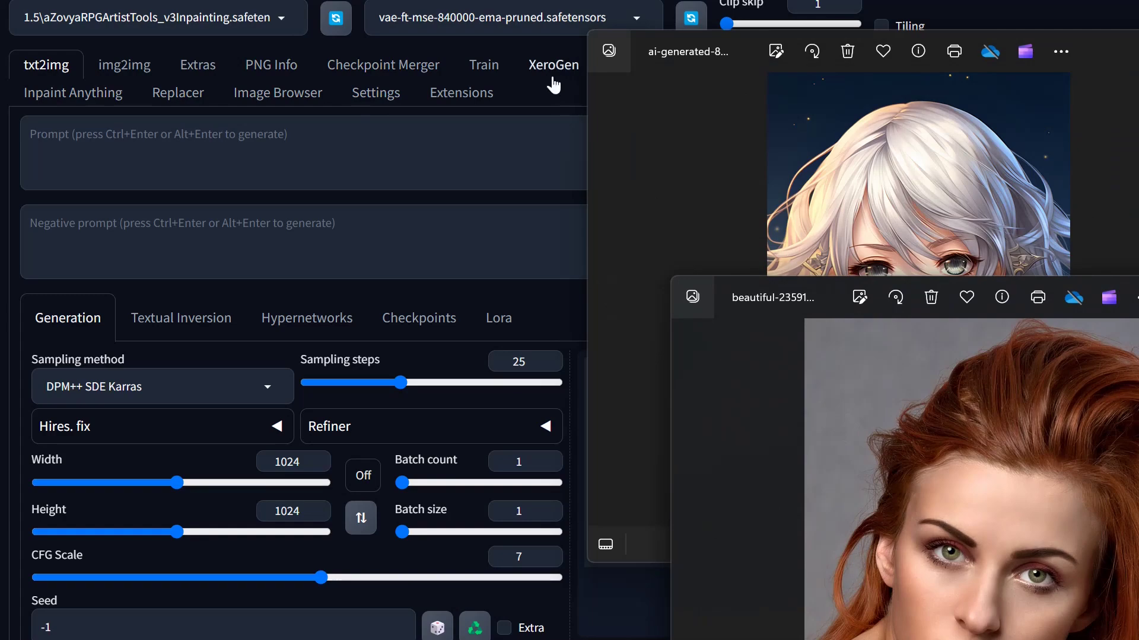
# Examine the earlier img2img results in the Image Browser, comparing the blended portraits one after another
pyautogui.click(255, 94)
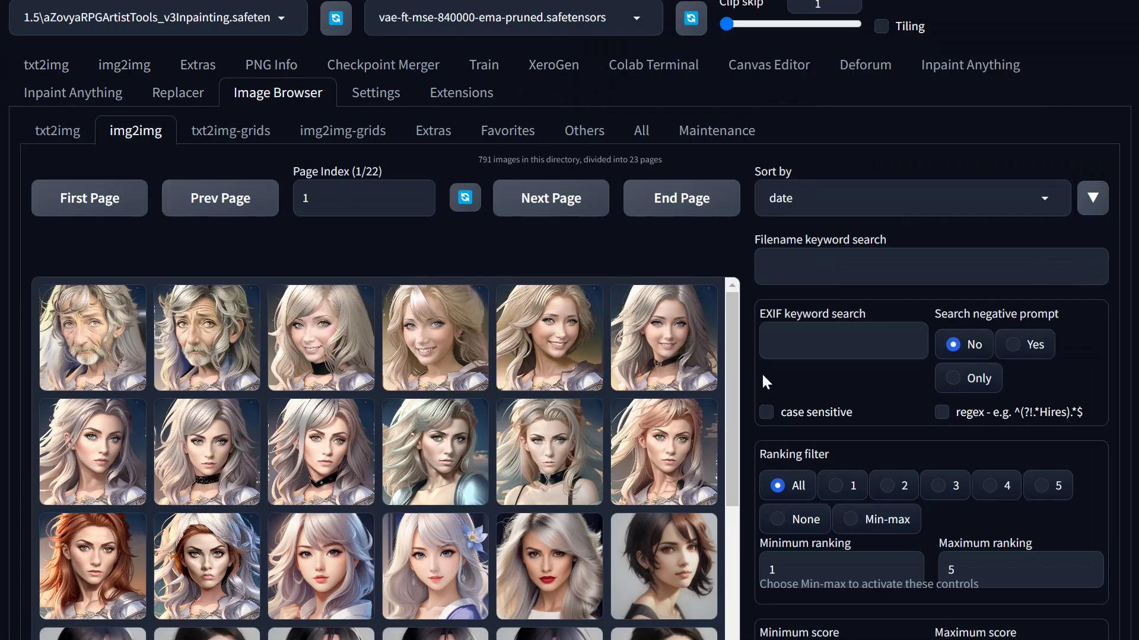
pyautogui.click(211, 581)
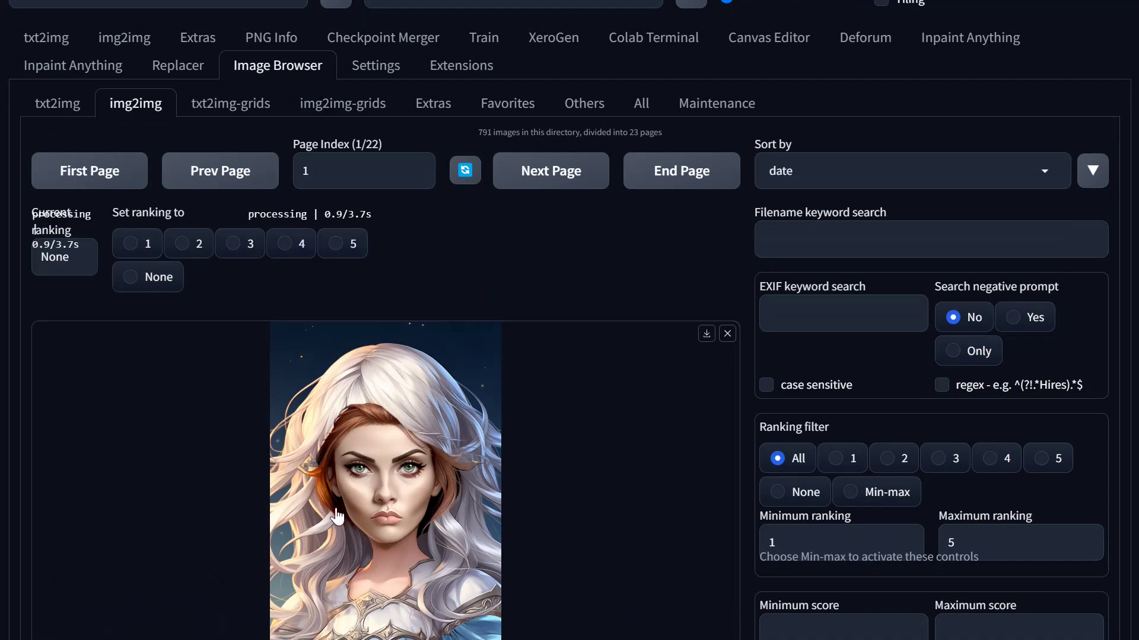
pyautogui.scroll(-3, 166, 489)
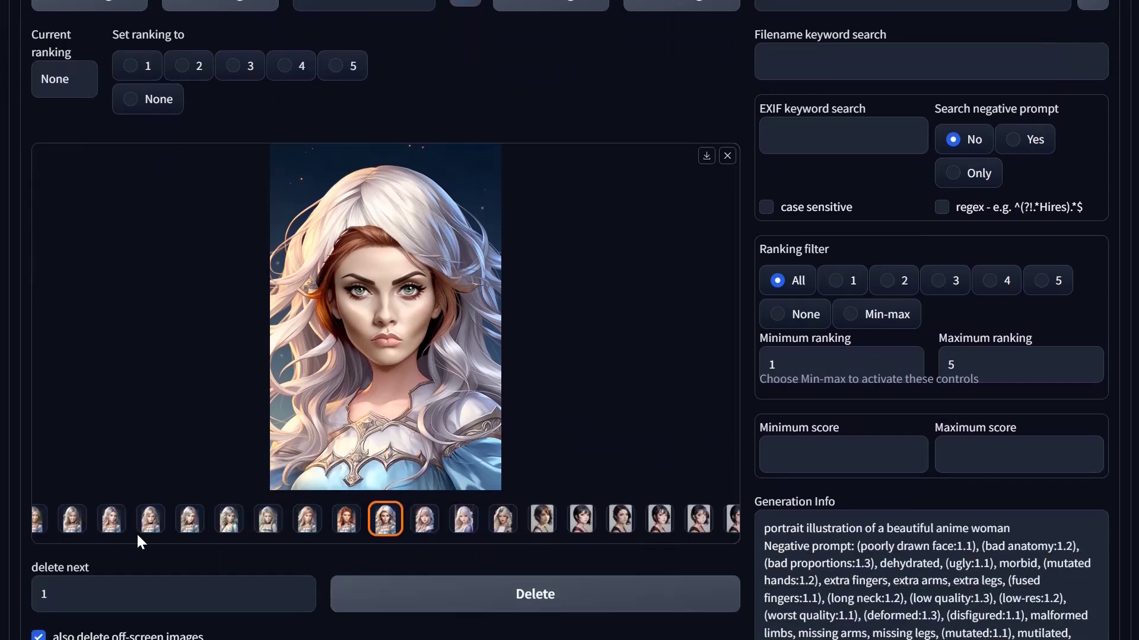
pyautogui.click(346, 519)
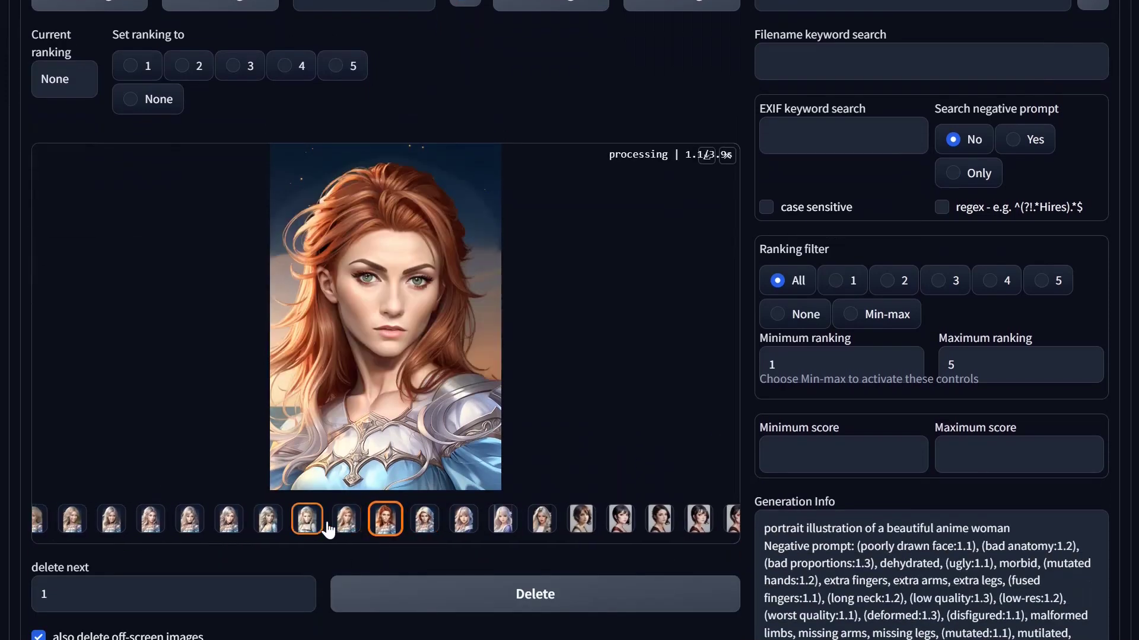
pyautogui.click(350, 526)
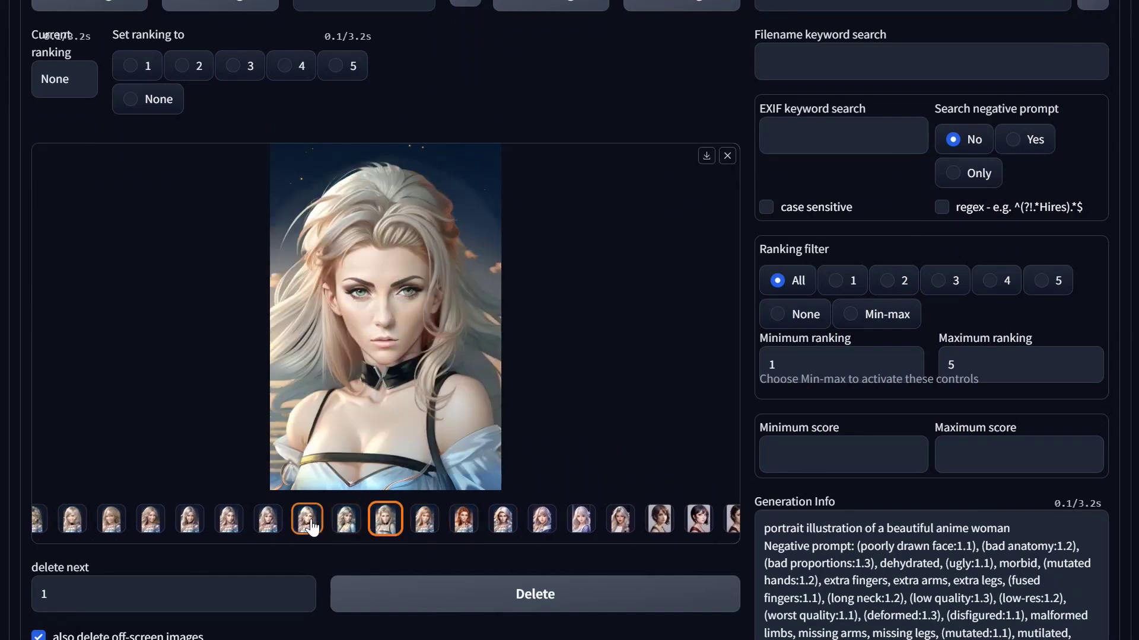
pyautogui.click(494, 239)
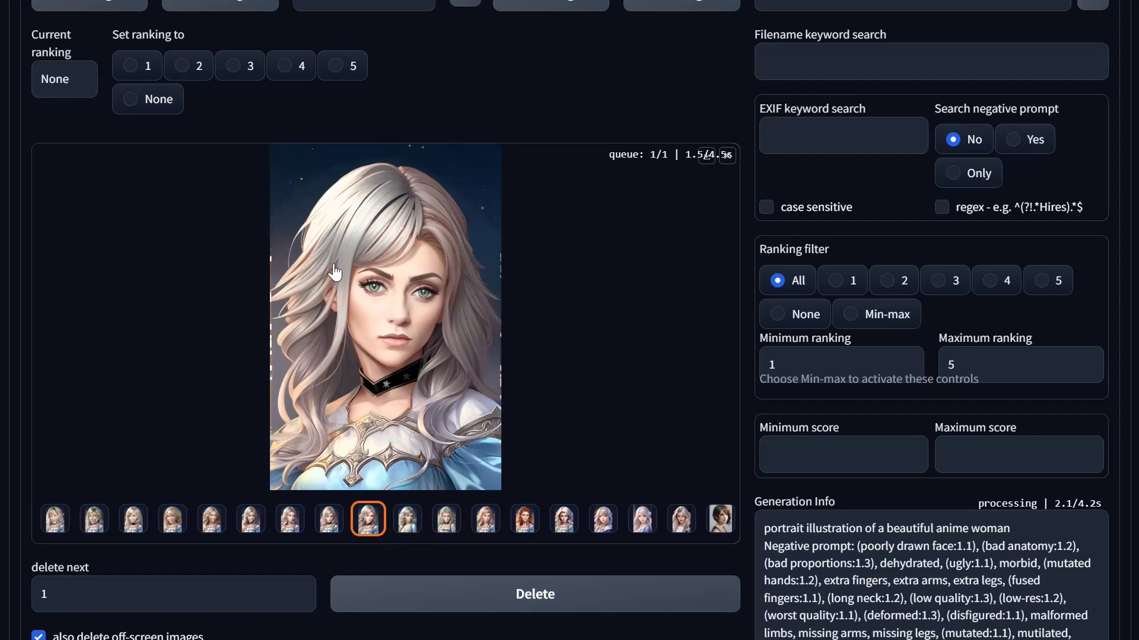
pyautogui.click(289, 524)
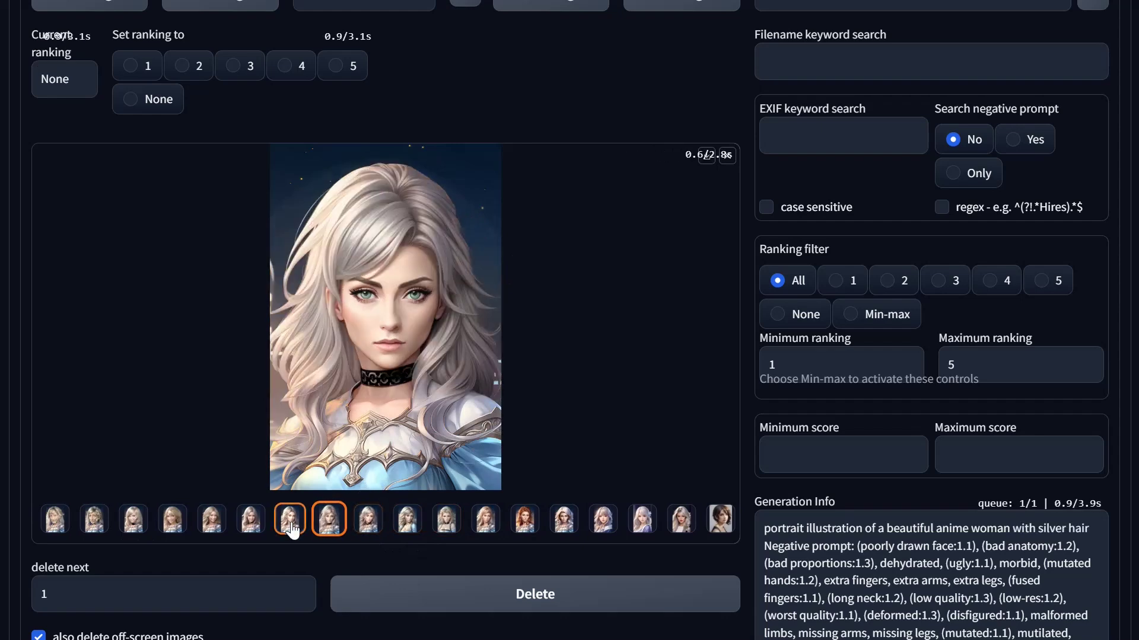
pyautogui.click(251, 520)
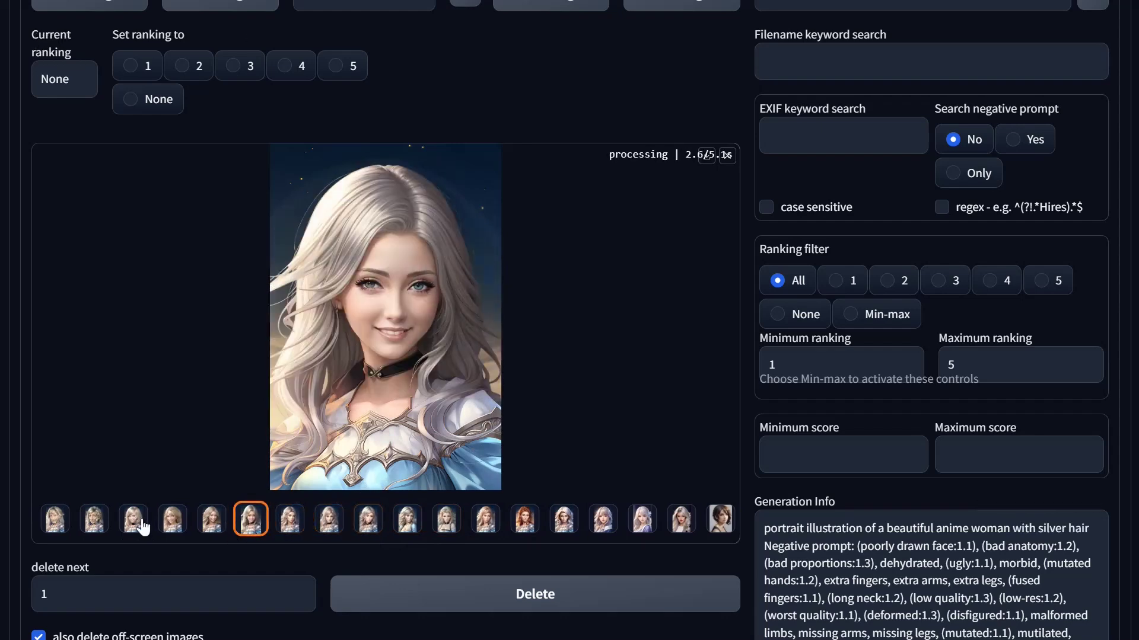
pyautogui.click(171, 520)
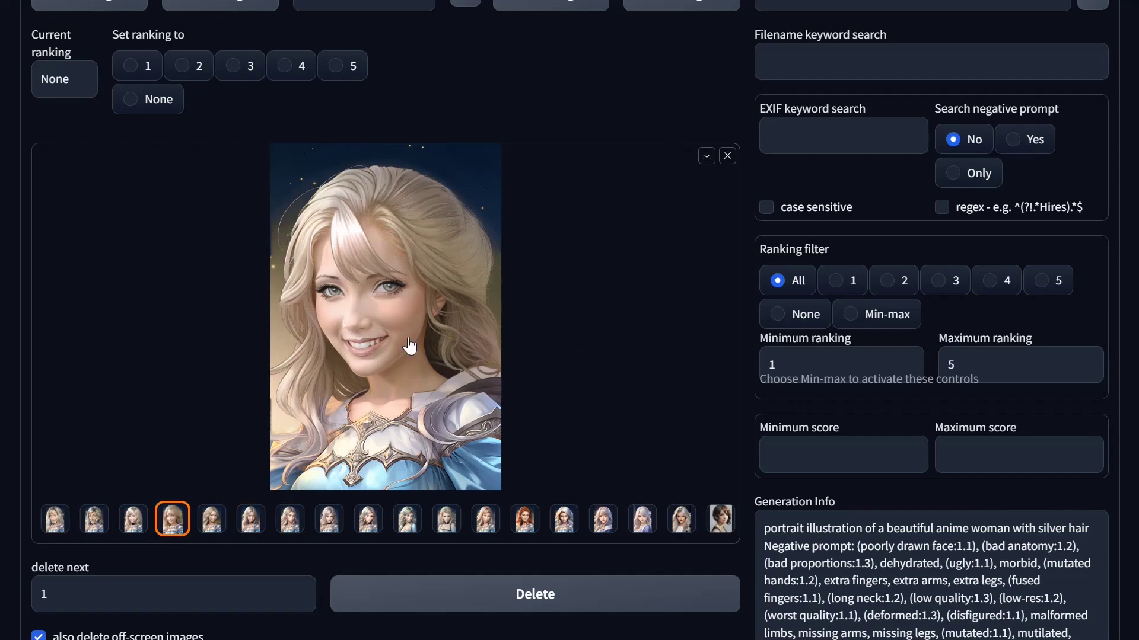
pyautogui.scroll(4, 432, 387)
pyautogui.scroll(-5, 431, 387)
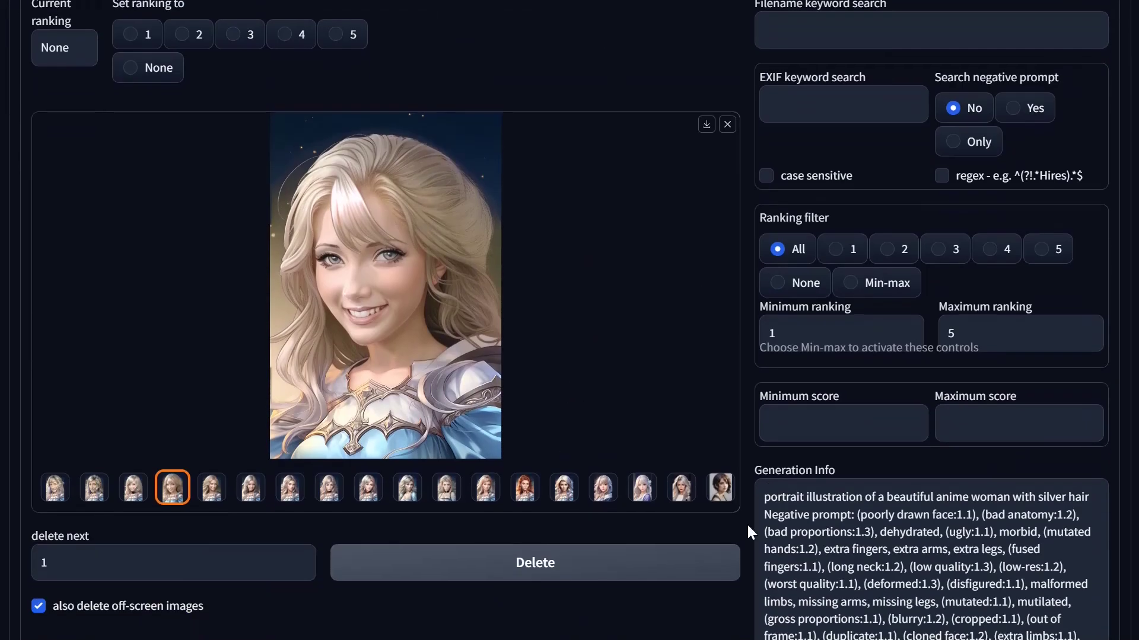
pyautogui.scroll(5, 536, 250)
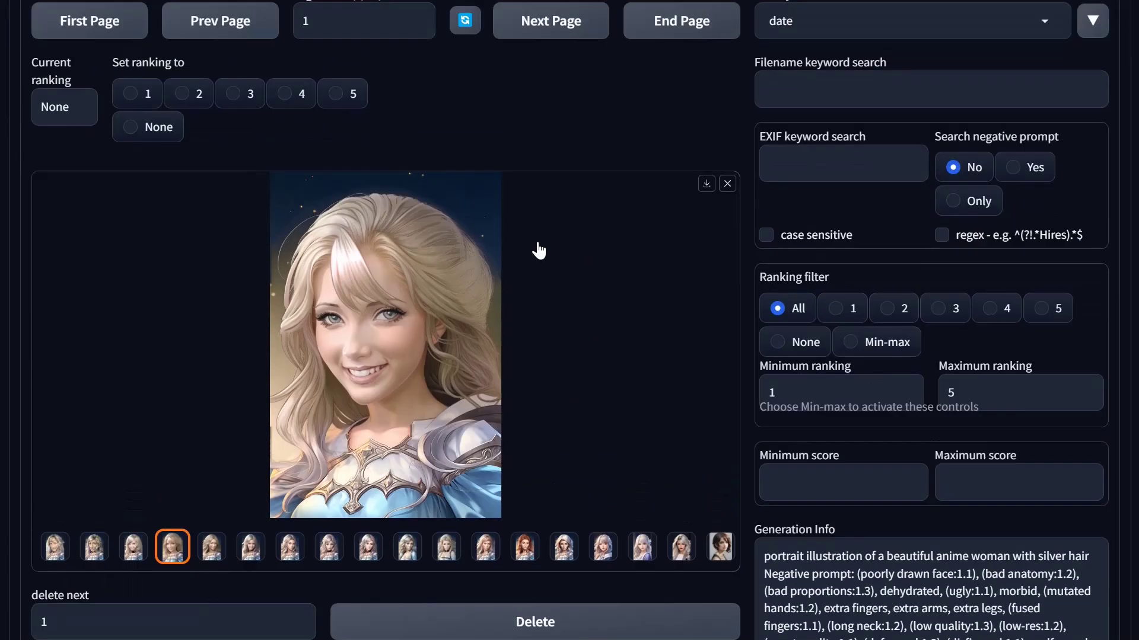
pyautogui.click(51, 101)
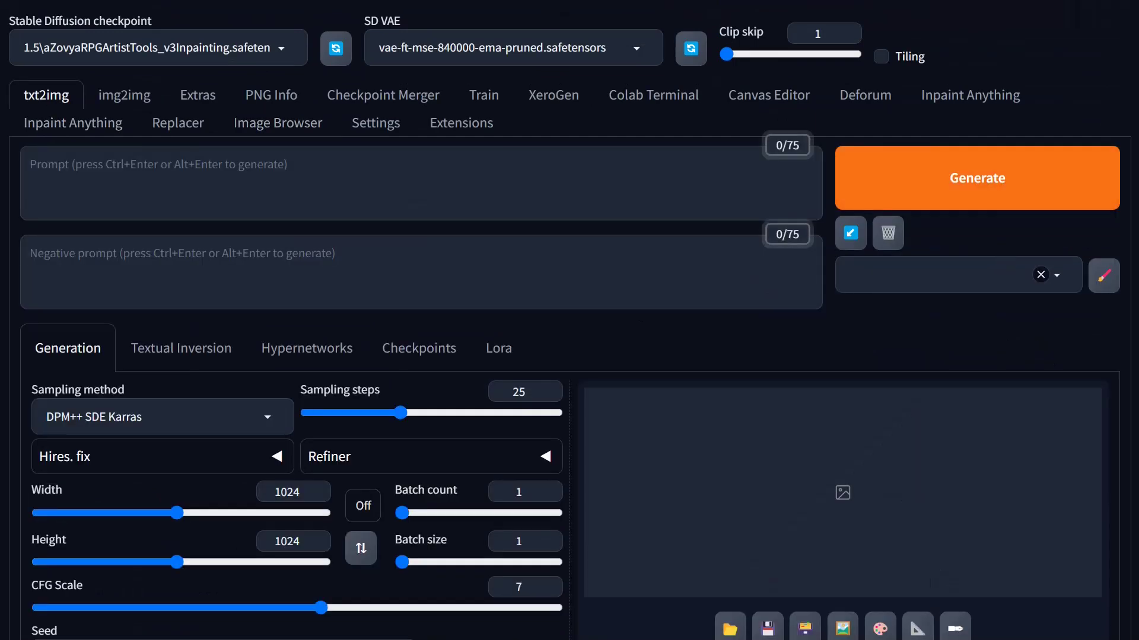
# Look over the image-to-image workspace, including its Inpaint mode and image upload area, and return to text-to-image
pyautogui.click(126, 102)
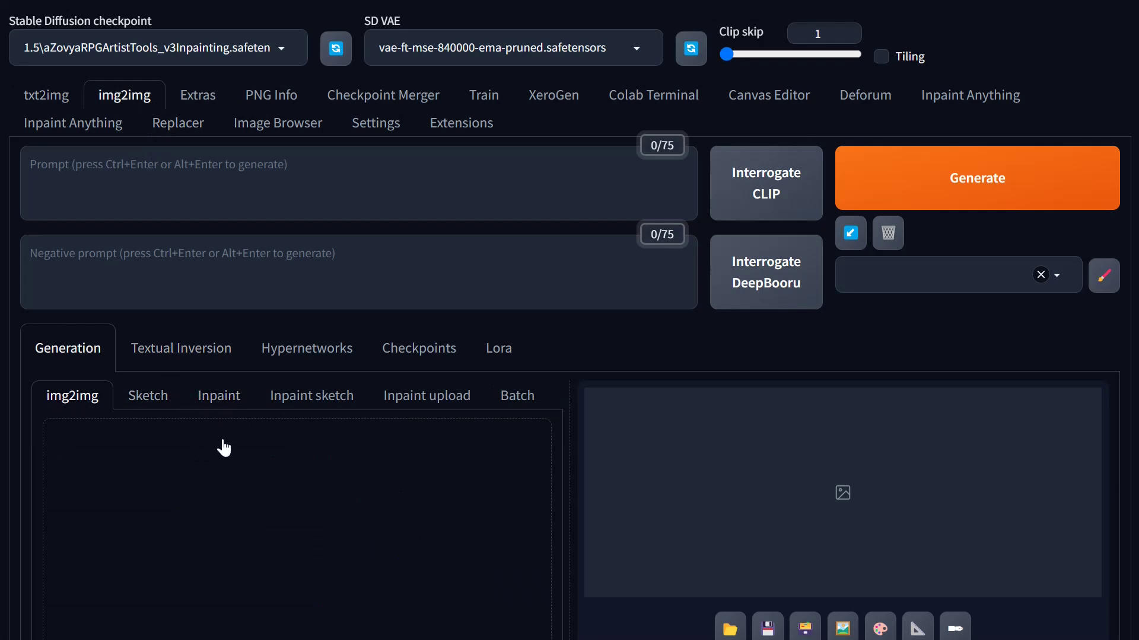
pyautogui.click(219, 403)
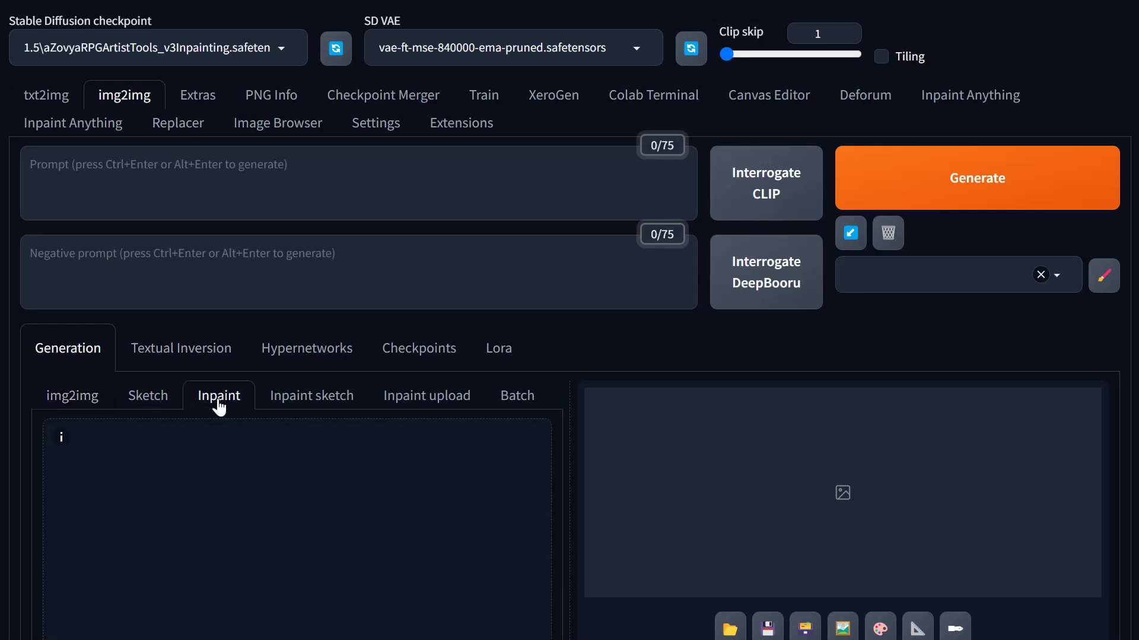
pyautogui.click(67, 407)
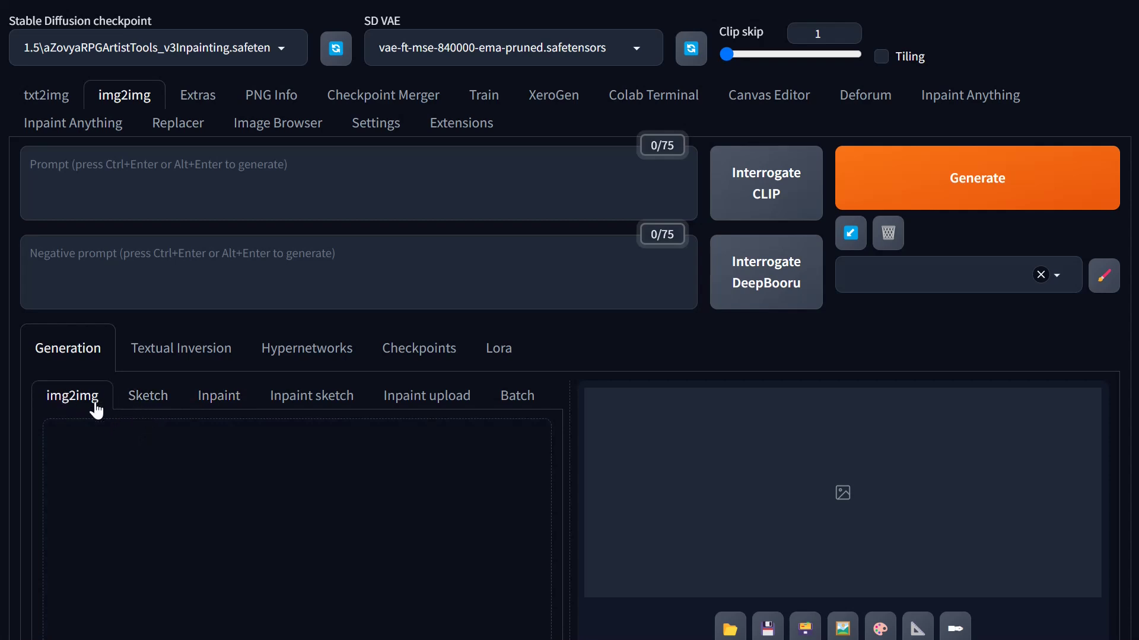
pyautogui.scroll(-1, 377, 506)
pyautogui.scroll(-2, 377, 505)
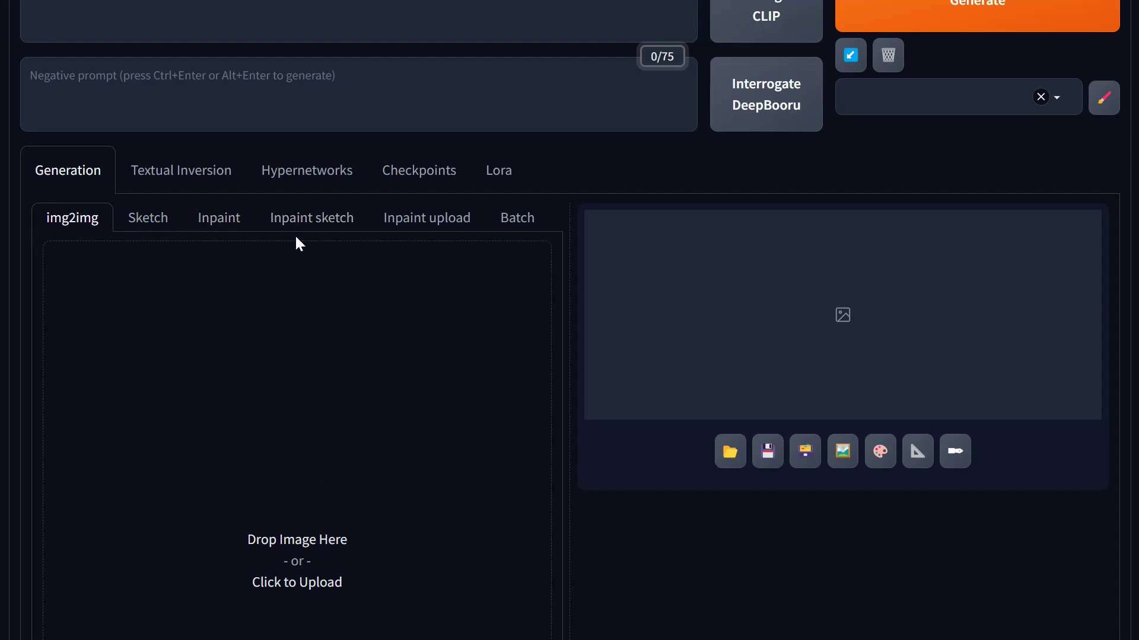
pyautogui.scroll(3, 295, 299)
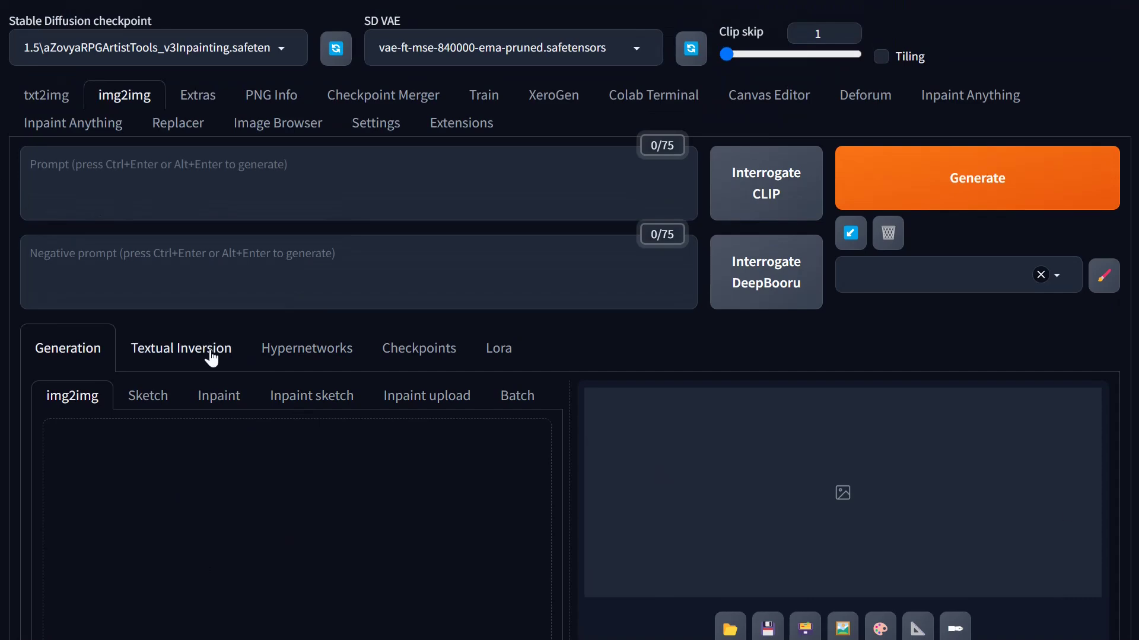
pyautogui.scroll(-3, 447, 328)
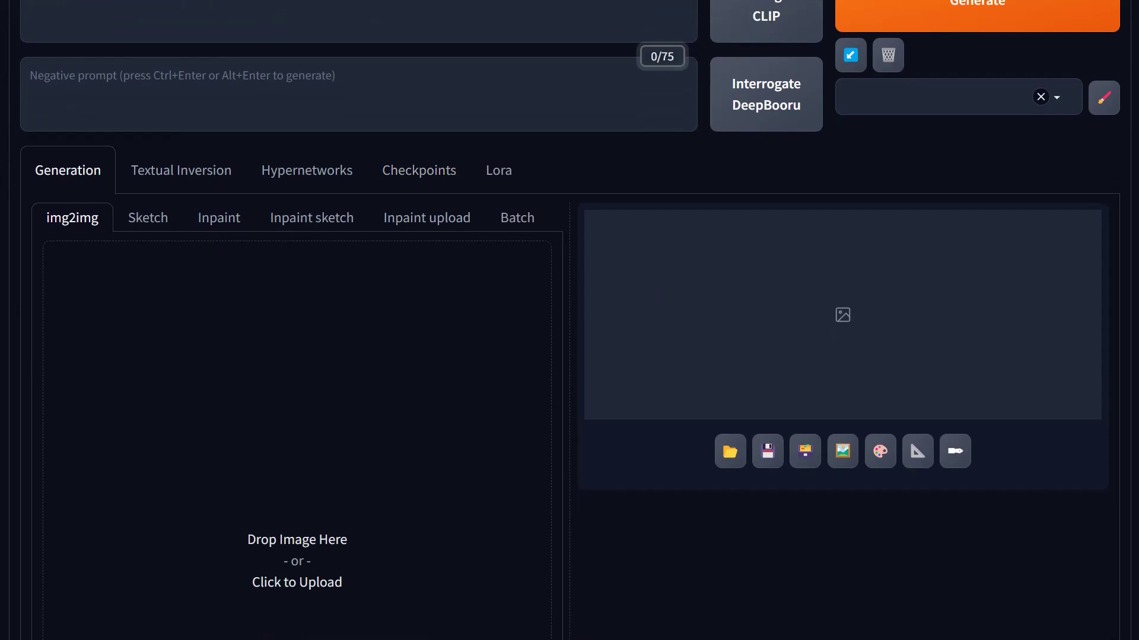
pyautogui.scroll(3, 297, 287)
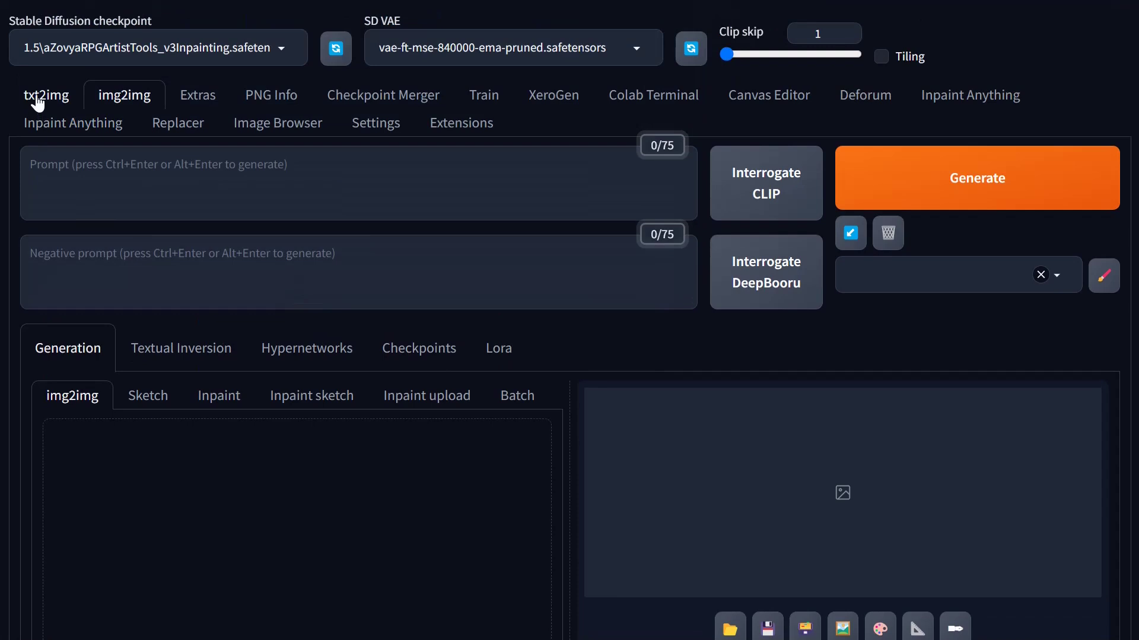
pyautogui.click(36, 100)
pyautogui.click(30, 165)
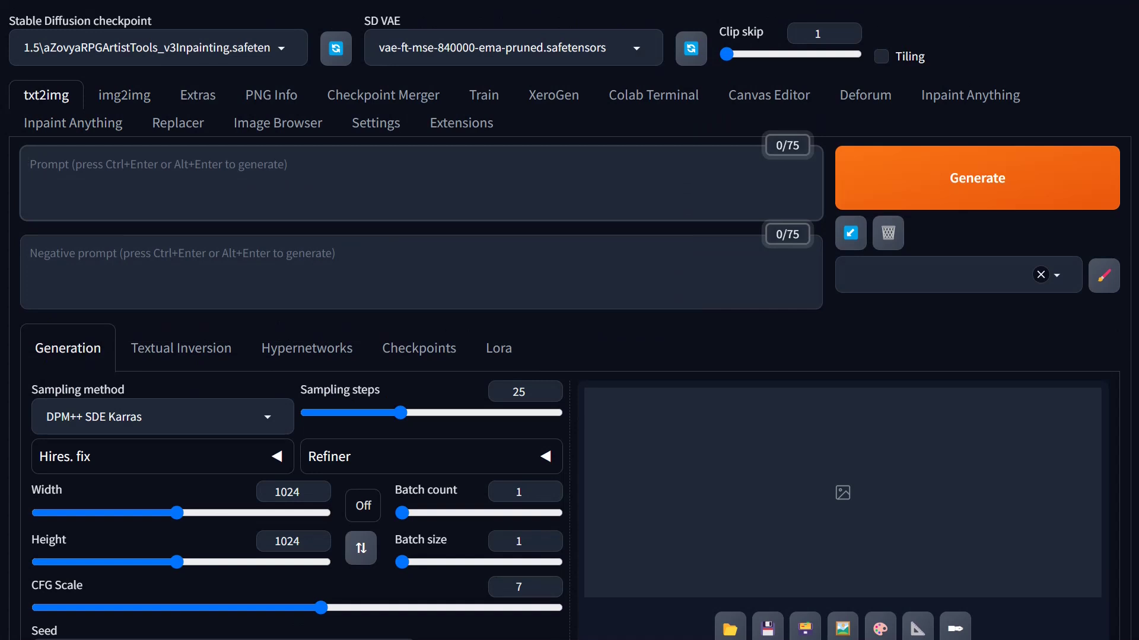
# Set XeroGen to use the OpenAPI key entry and the USDPG 6.5.0 beta seed prompt
pyautogui.click(552, 96)
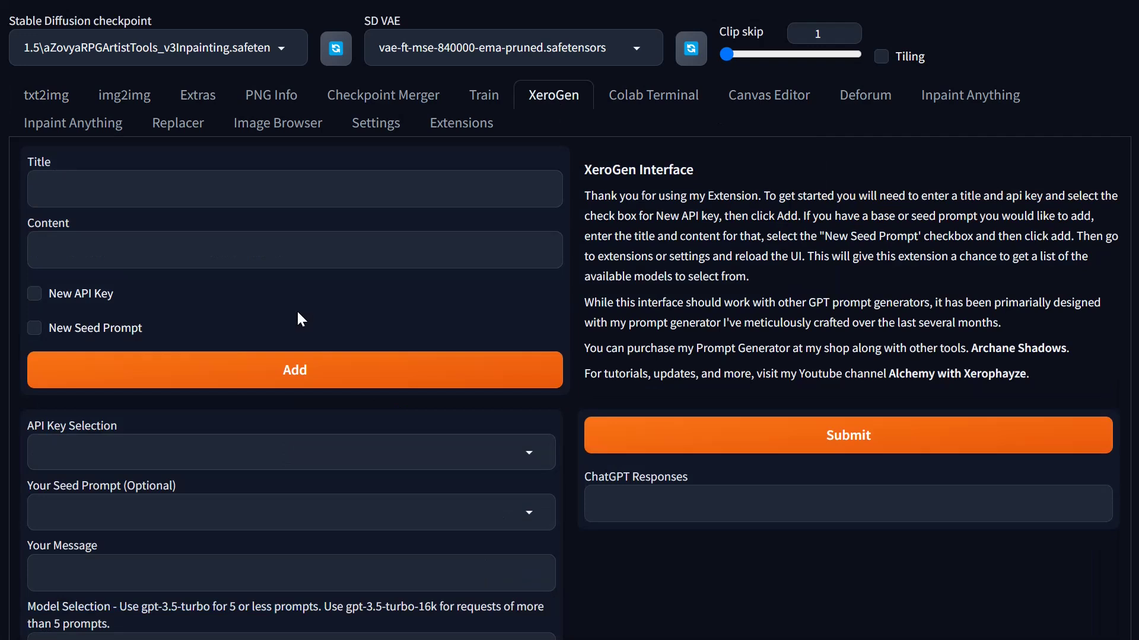
pyautogui.click(255, 460)
pyautogui.click(83, 410)
pyautogui.click(237, 512)
pyautogui.click(83, 487)
# Enter "epic illustration of a badass viking" as the XeroGen message
pyautogui.click(59, 573)
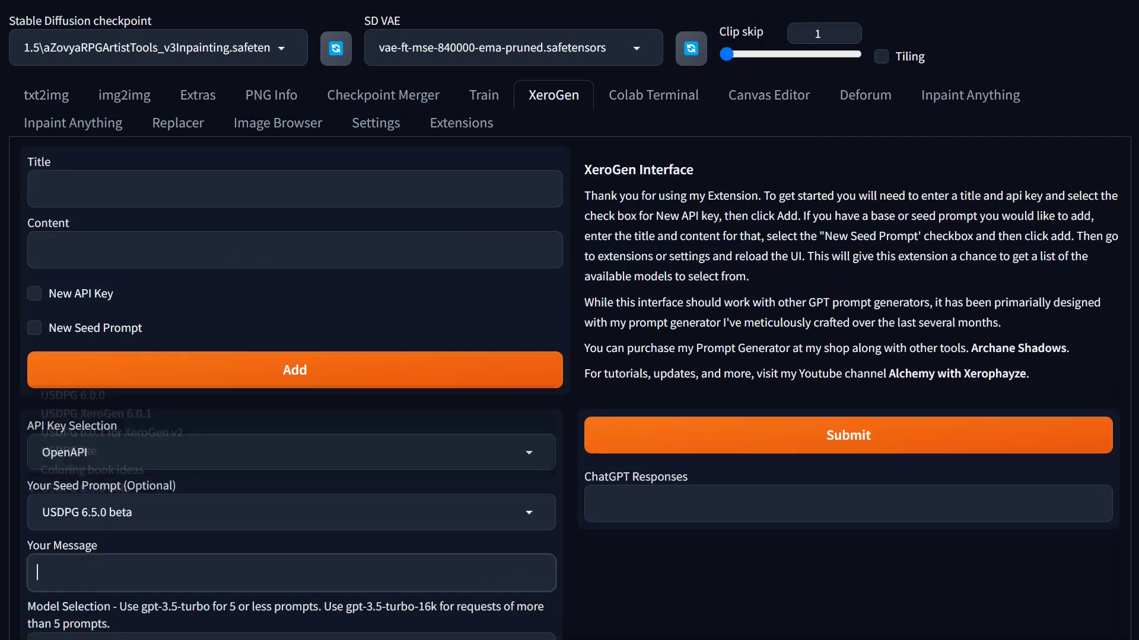
pyautogui.write('epic')
pyautogui.write(' nice')
pyautogui.press('BackSpace')
pyautogui.press('BackSpace')
pyautogui.press('BackSpace')
pyautogui.press('BackSpace')
pyautogui.press('BackSpace')
pyautogui.write('illustration of a badass viking')
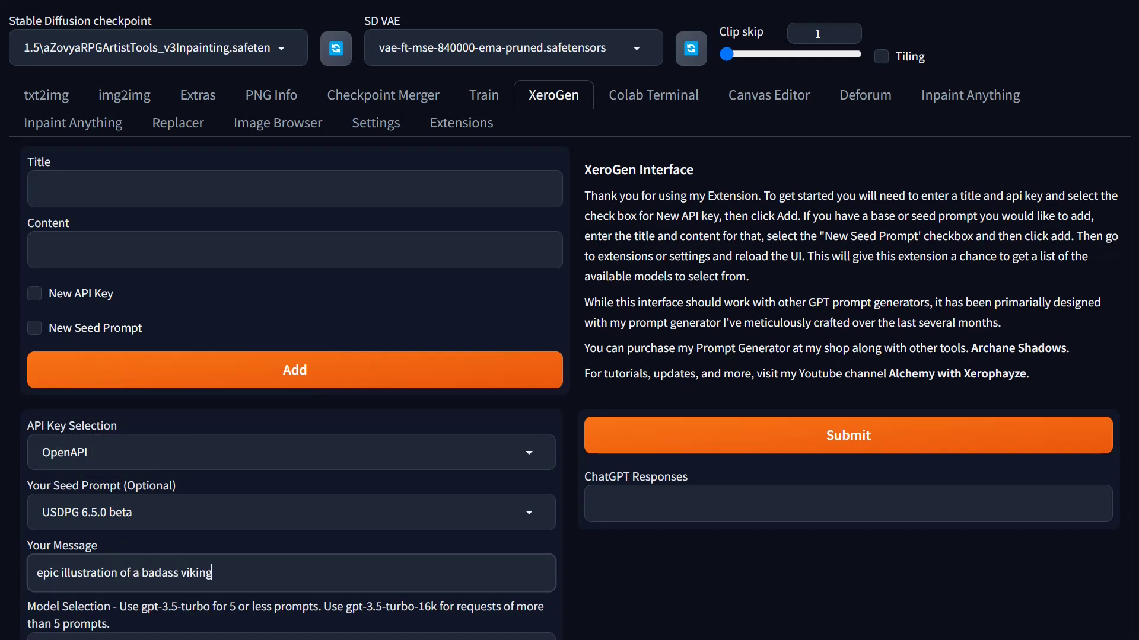
# Choose the gpt-3.5-turbo model and submit the request for one generated prompt
pyautogui.scroll(-5, 219, 424)
pyautogui.click(153, 336)
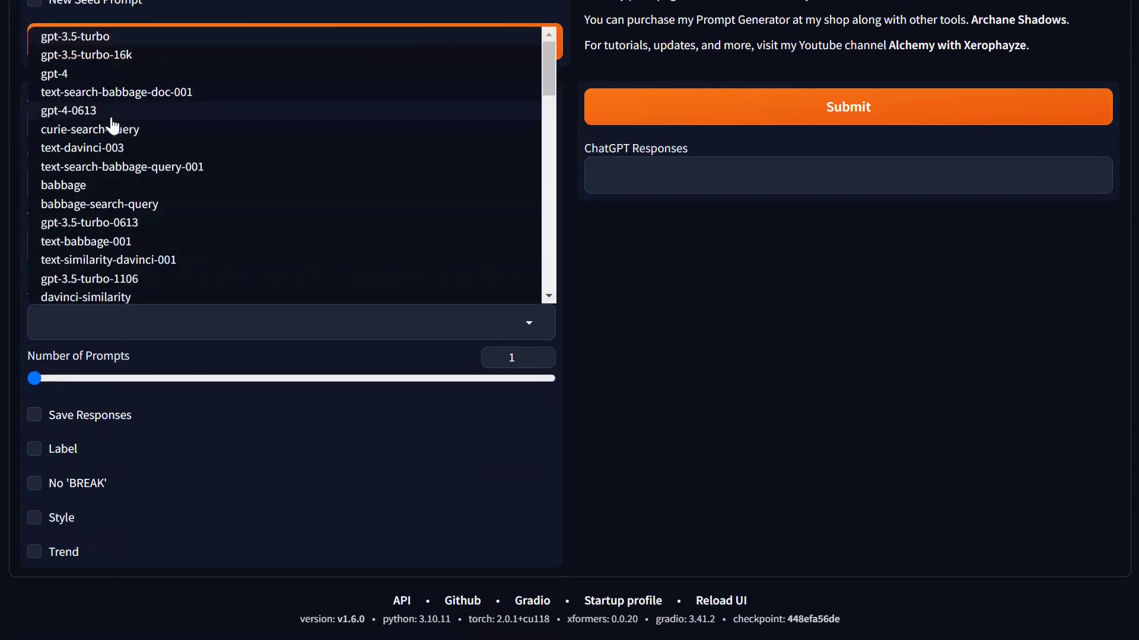
pyautogui.click(106, 41)
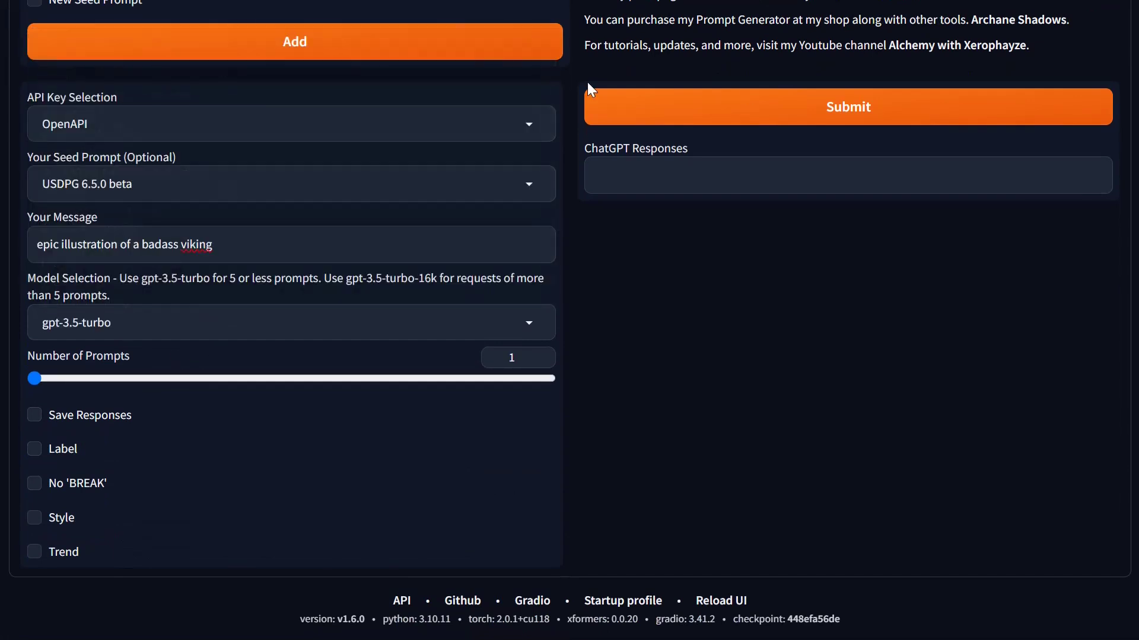
pyautogui.click(838, 106)
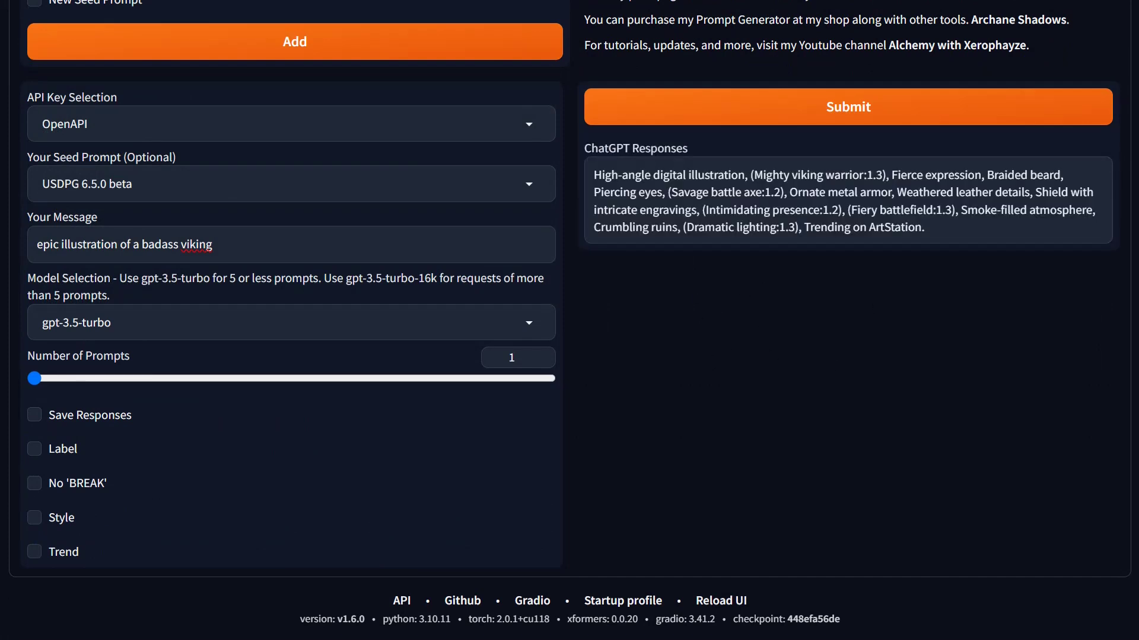
# Copy the generated viking prompt from the ChatGPT response into the text-to-image prompt
pyautogui.moveTo(925, 228); pyautogui.dragTo(593, 174)
pyautogui.hotkey('ctrl', 'c')
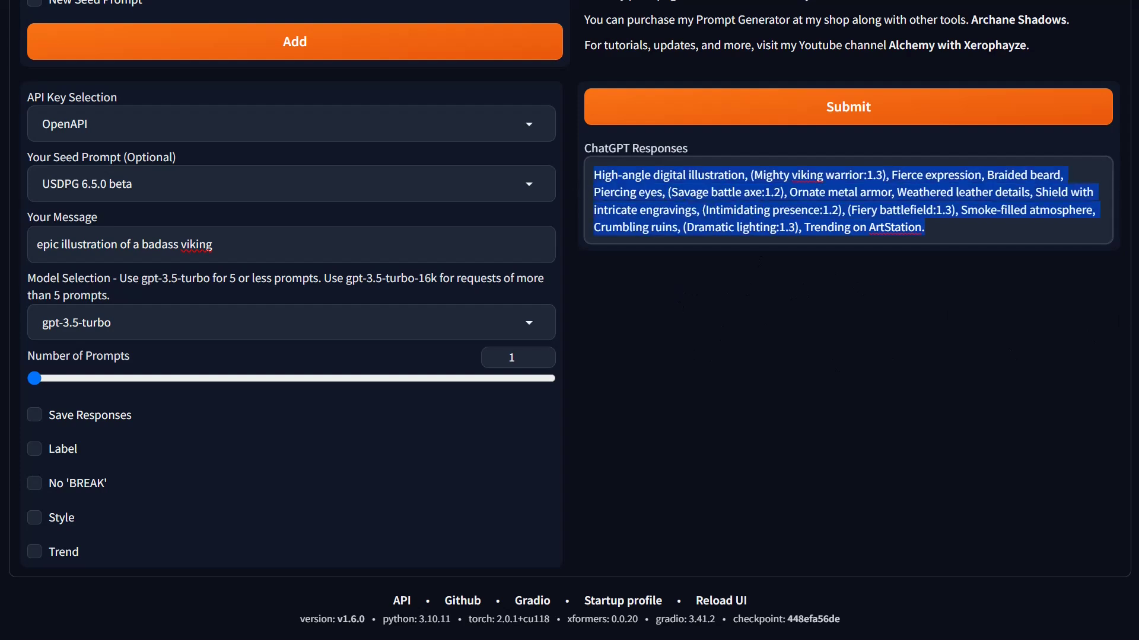
pyautogui.rightClick(865, 229)
pyautogui.scroll(5, 500, 308)
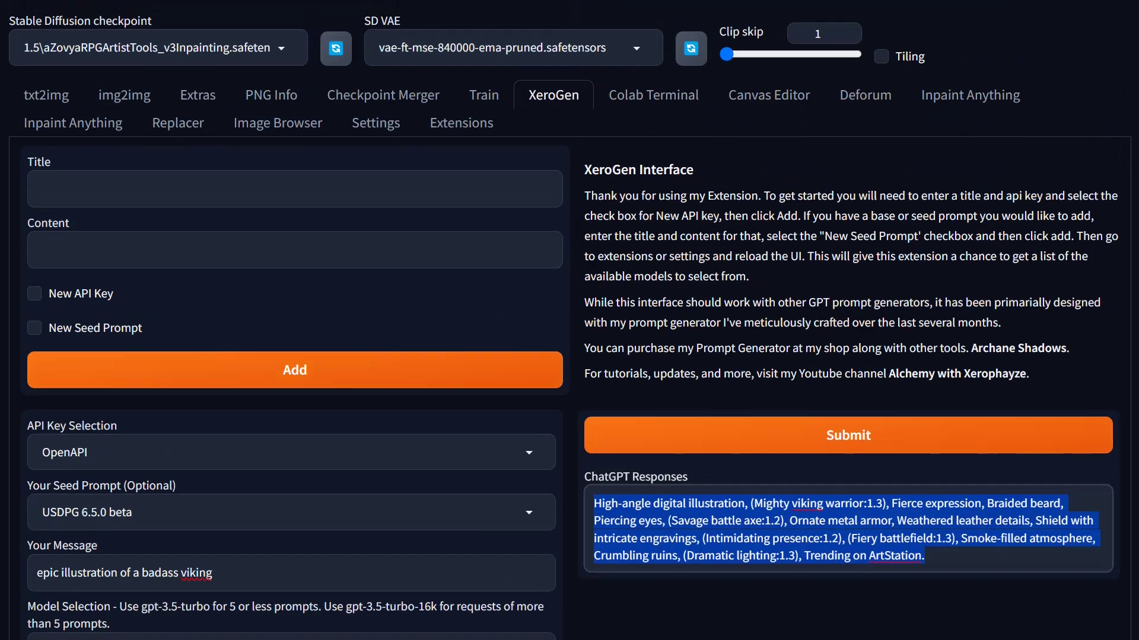
pyautogui.click(46, 95)
pyautogui.rightClick(75, 167)
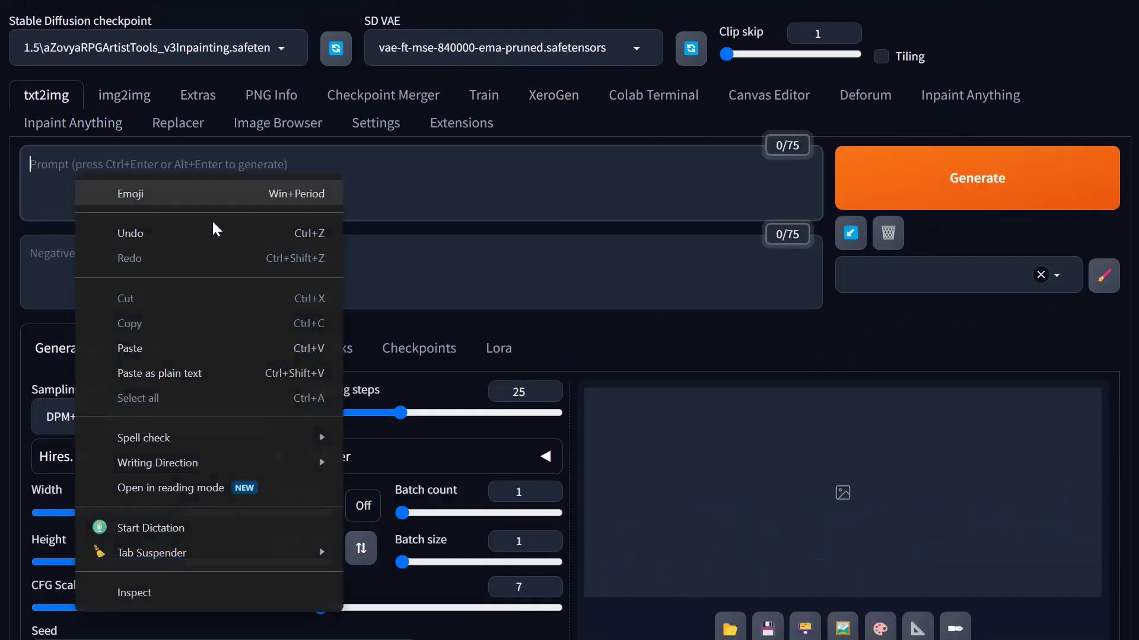
pyautogui.click(171, 349)
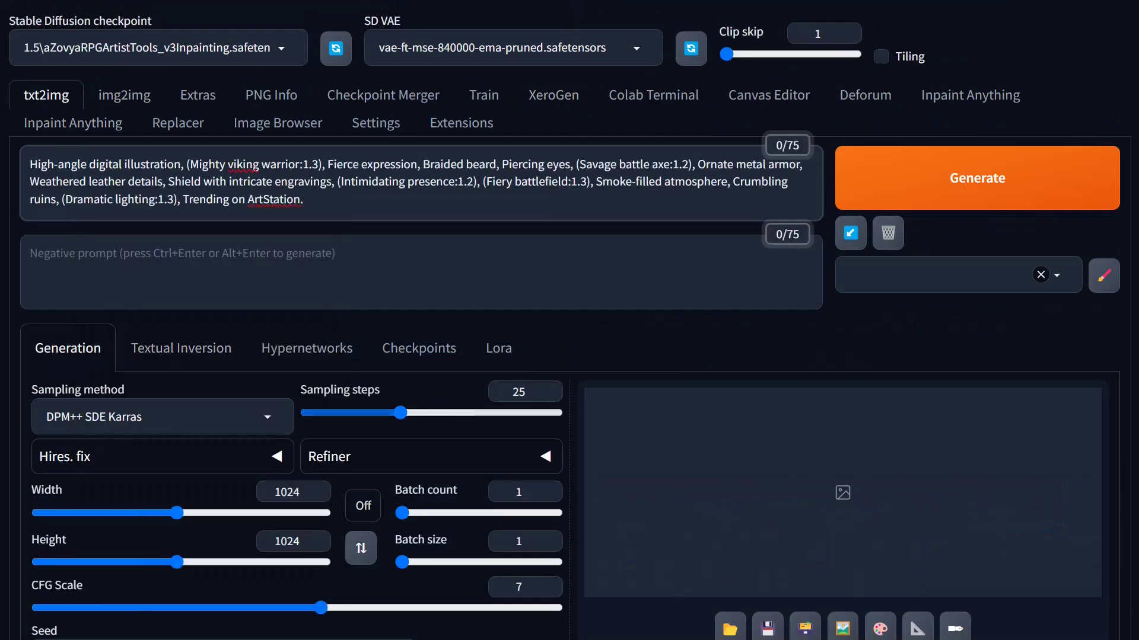
# Load the SDXL sahastrakotiXL_v10.safetensors model as the Stable Diffusion checkpoint
pyautogui.click(157, 47)
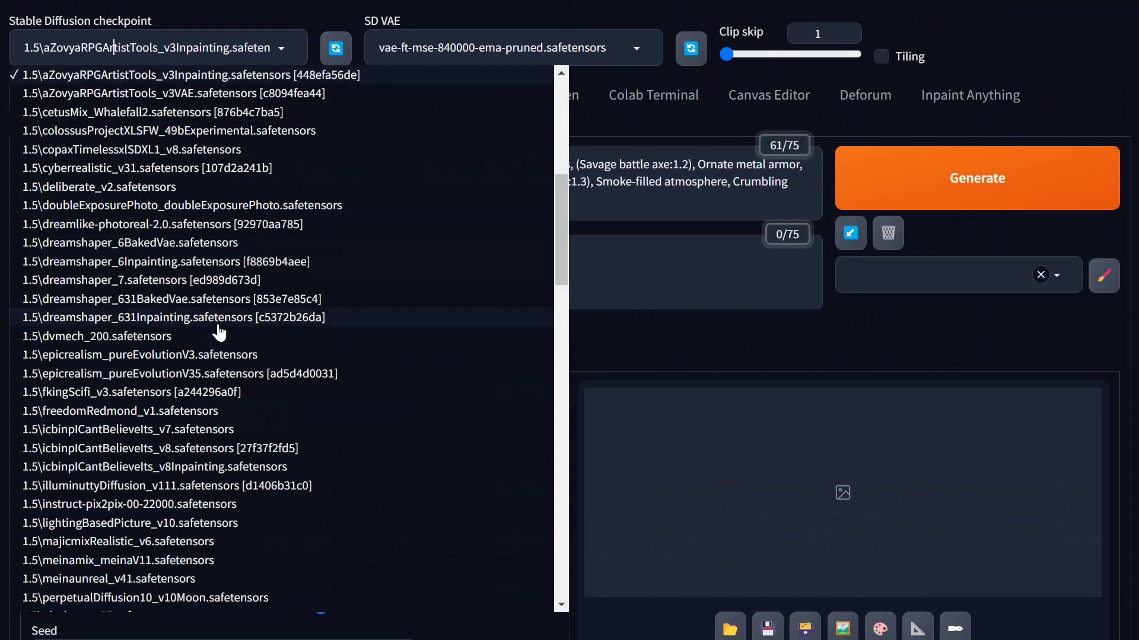
pyautogui.scroll(-3, 221, 340)
pyautogui.scroll(-15, 223, 335)
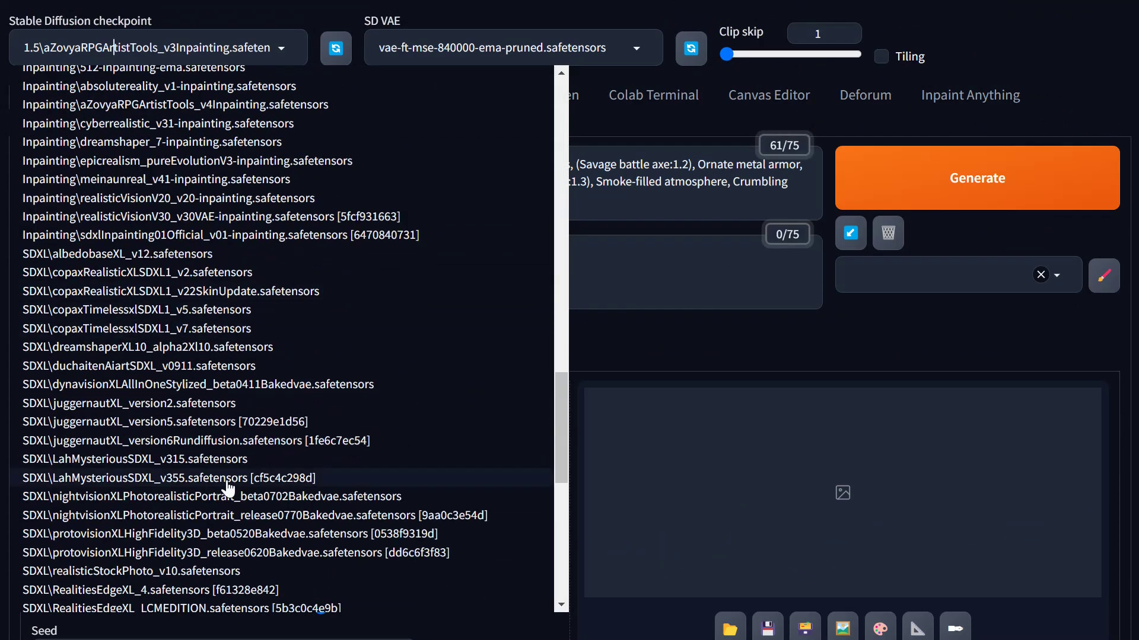
pyautogui.scroll(-2, 114, 572)
pyautogui.click(116, 538)
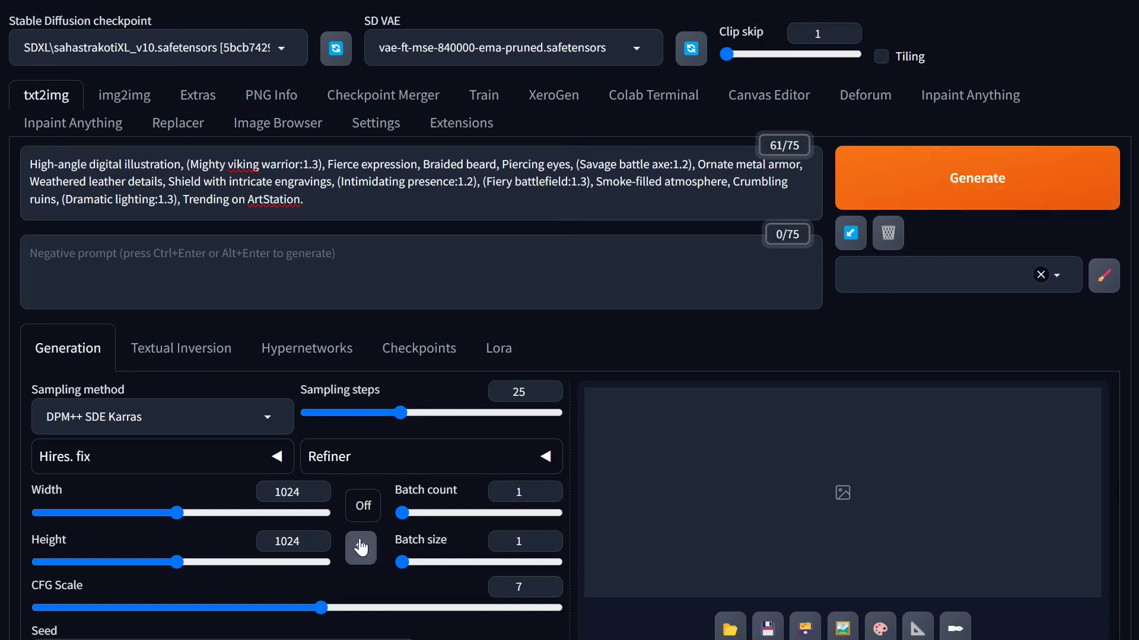
# Generate a batch of 4 viking images at a 4:5 aspect ratio, 816 by 1024 pixels
pyautogui.click(364, 514)
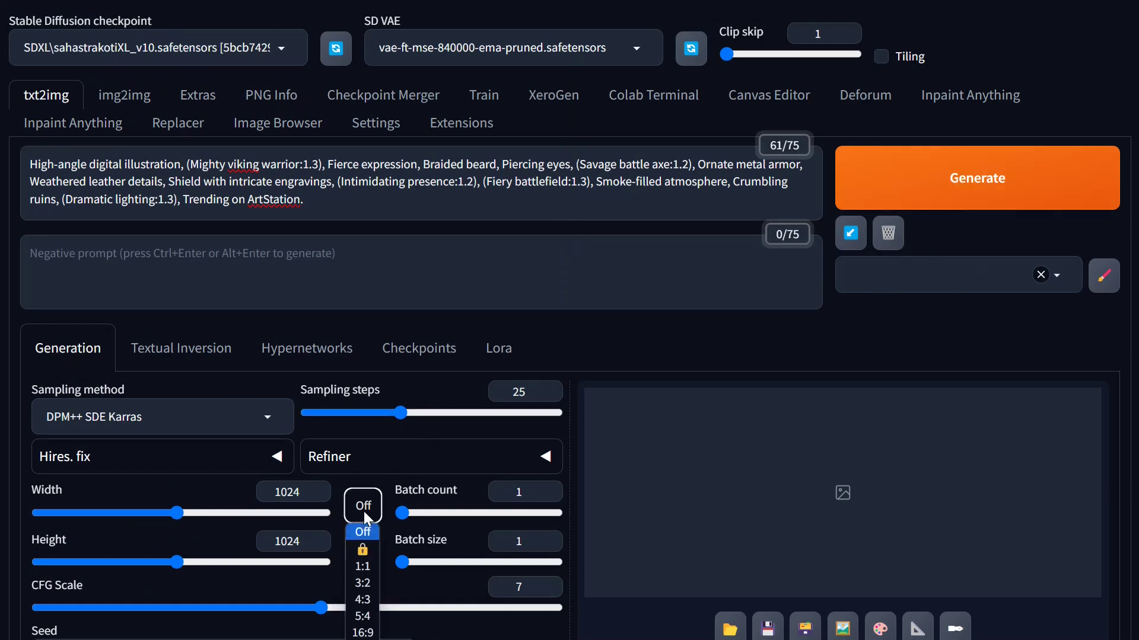
pyautogui.click(362, 616)
pyautogui.click(361, 548)
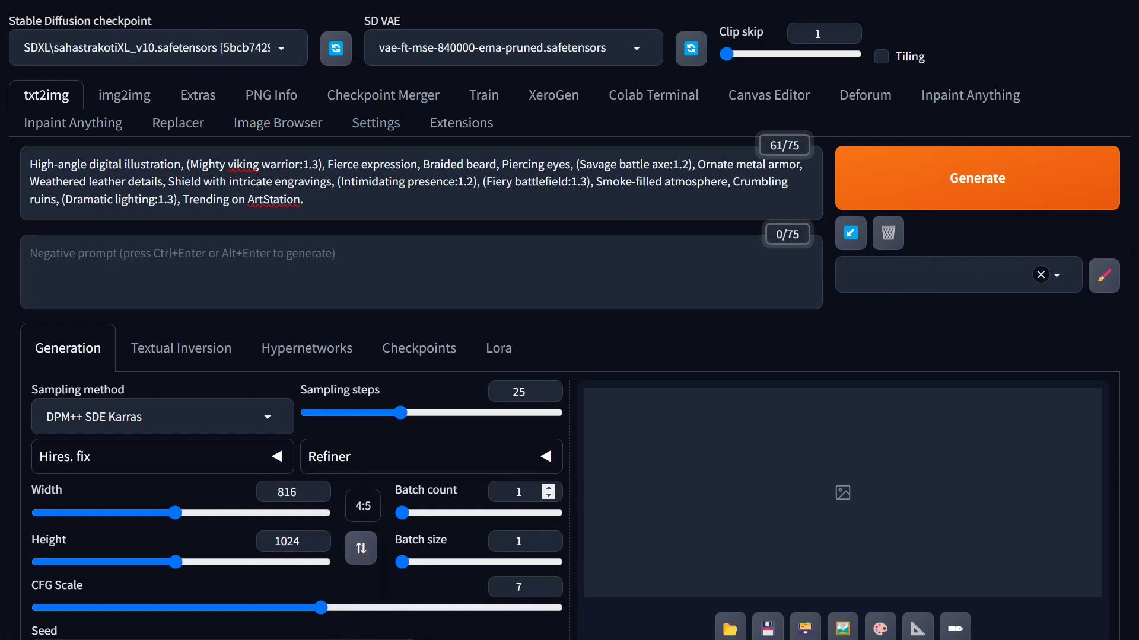
pyautogui.moveTo(433, 521); pyautogui.dragTo(412, 511)
pyautogui.click(947, 174)
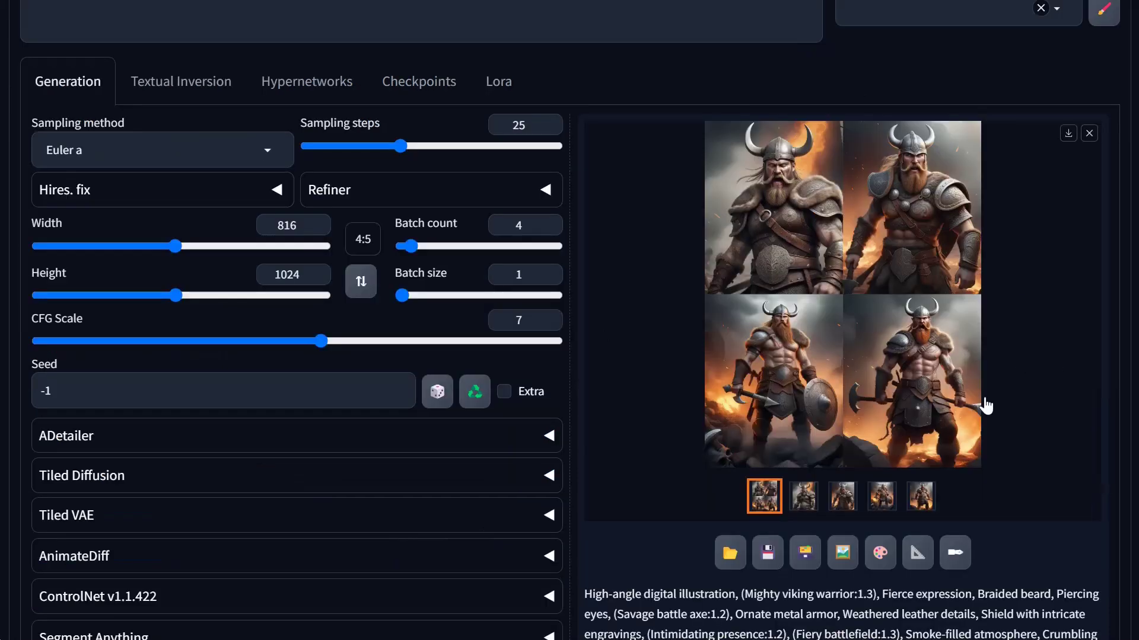
# Examine the generated viking images one after another at full preview size
pyautogui.scroll(1, 676, 243)
pyautogui.scroll(4, 676, 243)
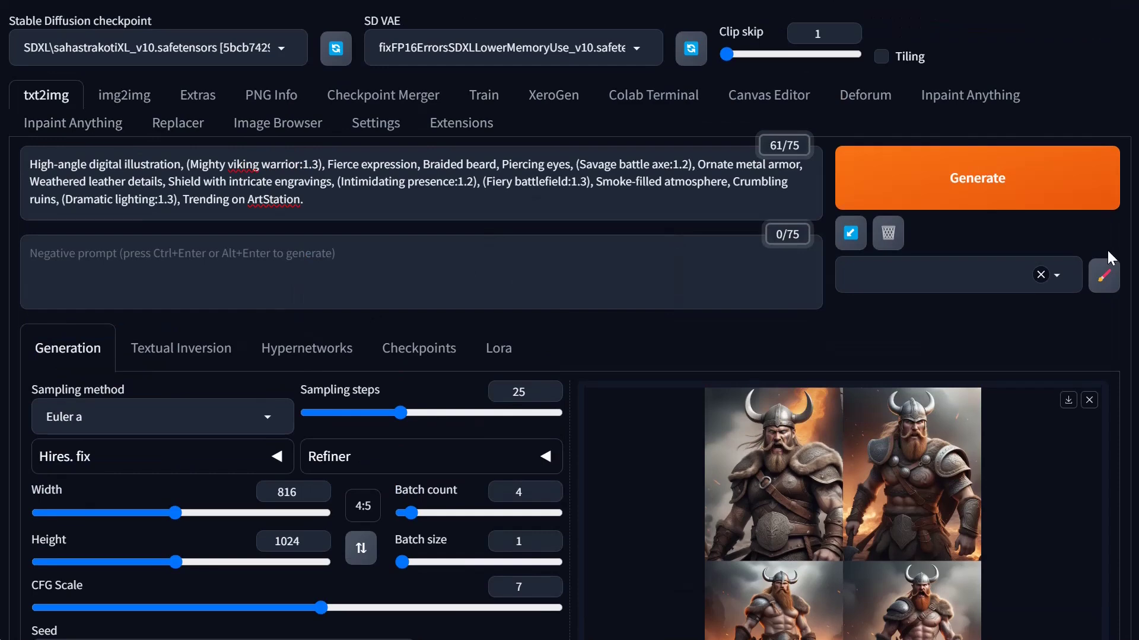
pyautogui.scroll(-3, 776, 512)
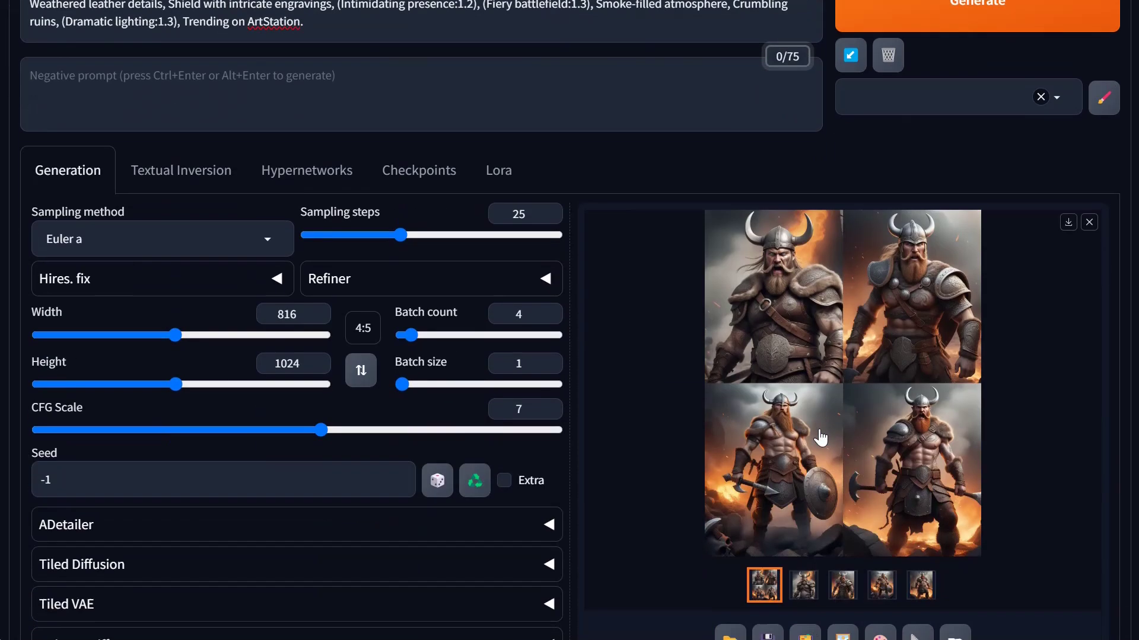
pyautogui.click(804, 587)
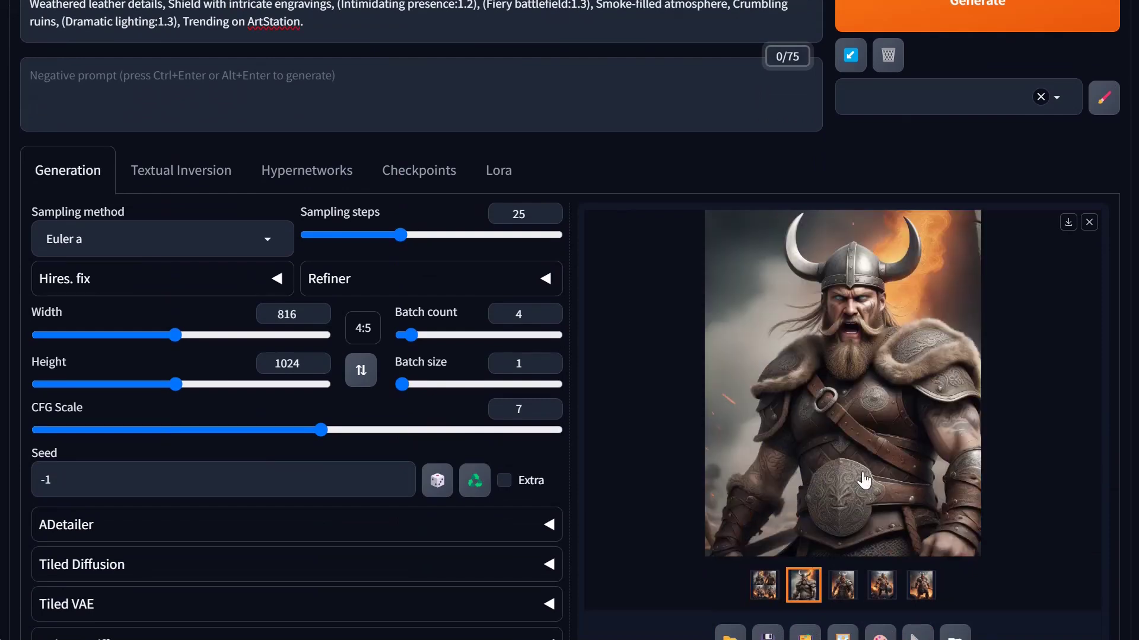
pyautogui.click(845, 587)
pyautogui.click(889, 588)
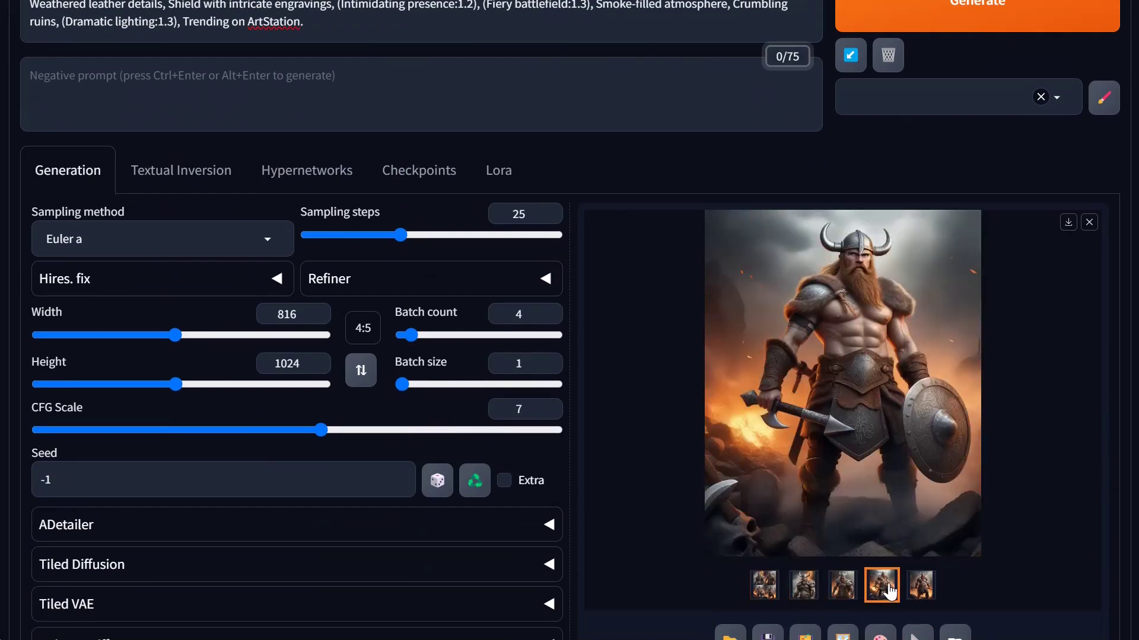
pyautogui.click(920, 587)
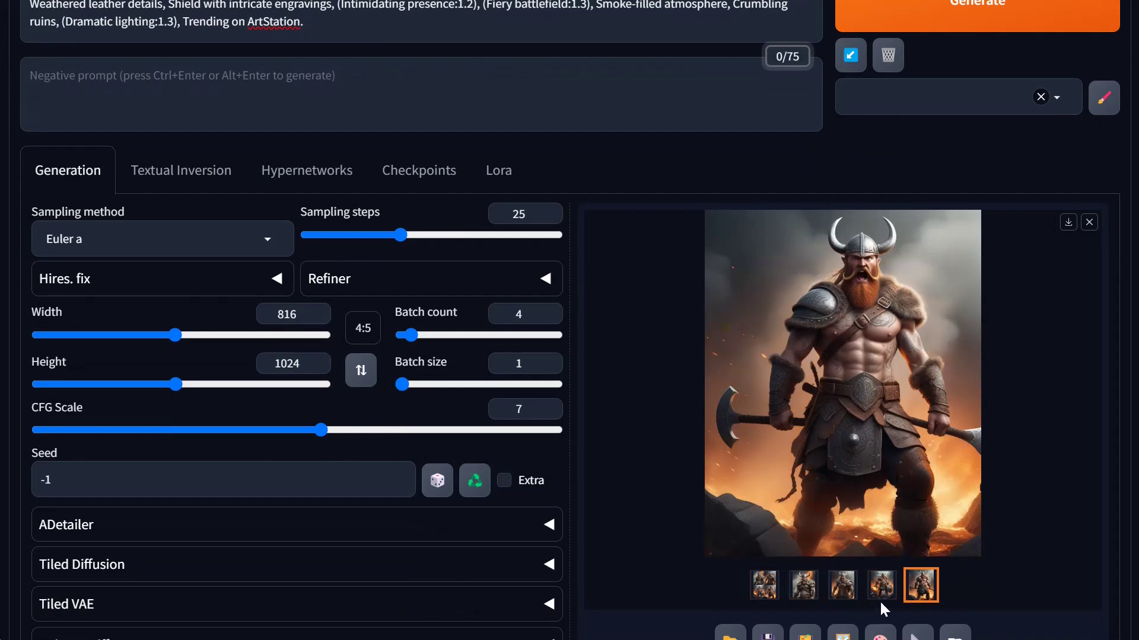
# Send the first single viking image, the close-up shouting warrior, to inpainting
pyautogui.click(816, 590)
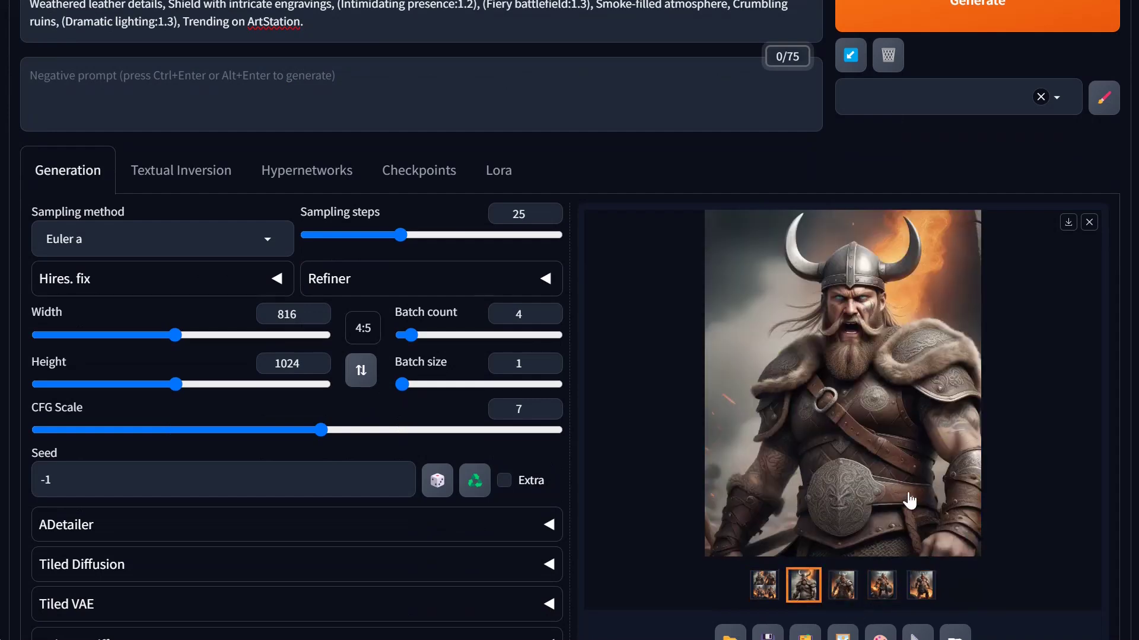
pyautogui.scroll(-3, 981, 521)
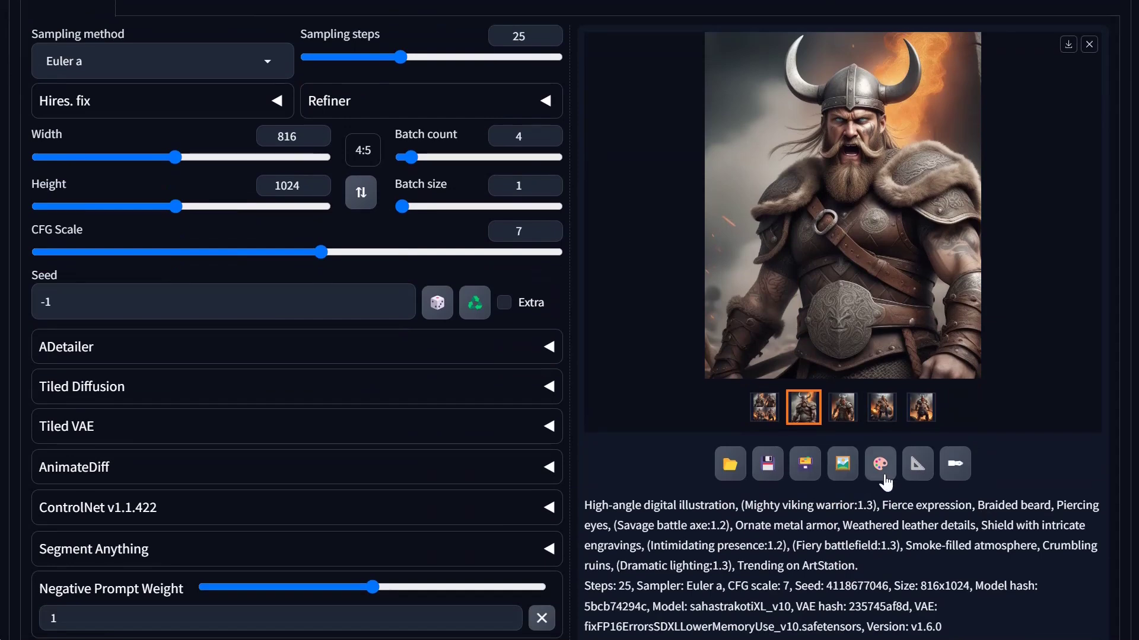
pyautogui.click(881, 467)
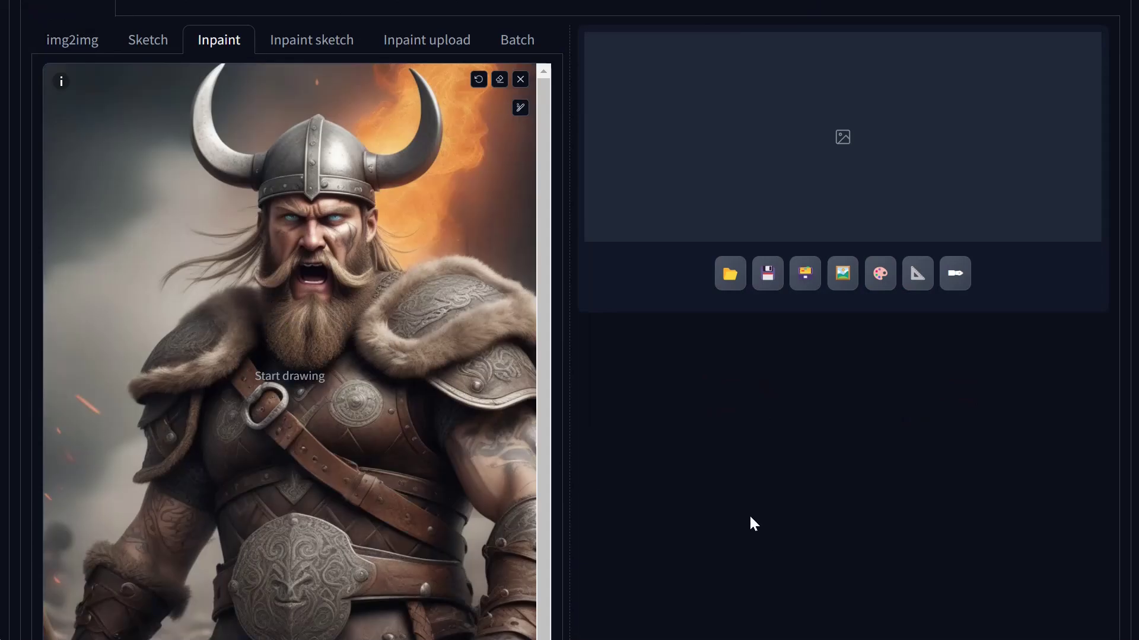
# Expand the ControlNet v1.1.422 section of the inpaint settings and look through its unit options
pyautogui.scroll(-18, 747, 525)
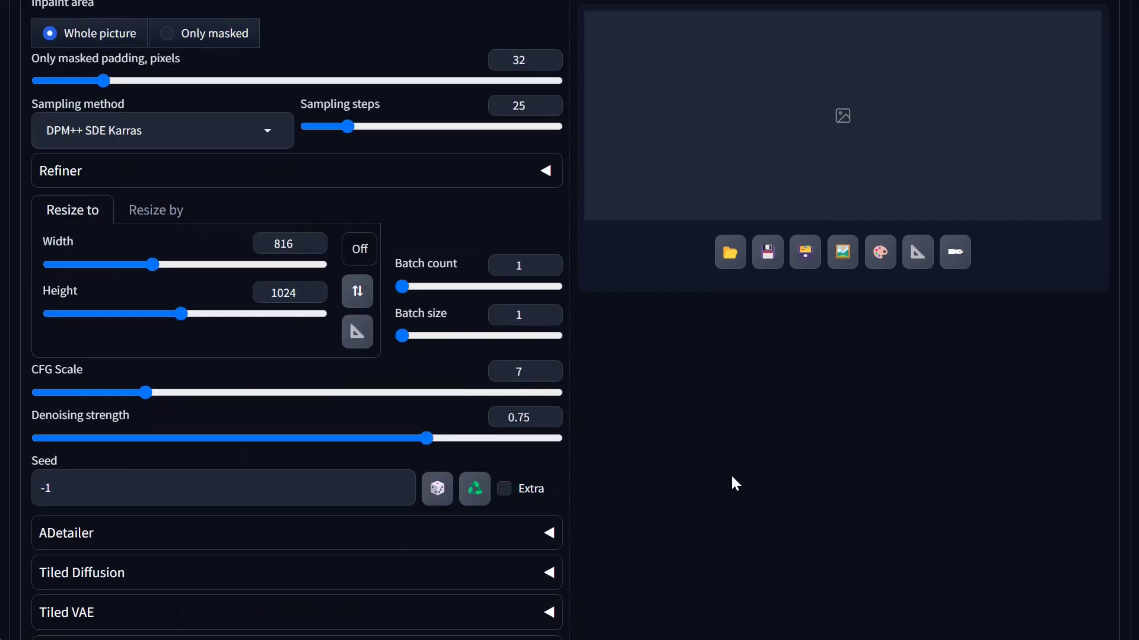
pyautogui.scroll(-3, 731, 483)
pyautogui.click(139, 530)
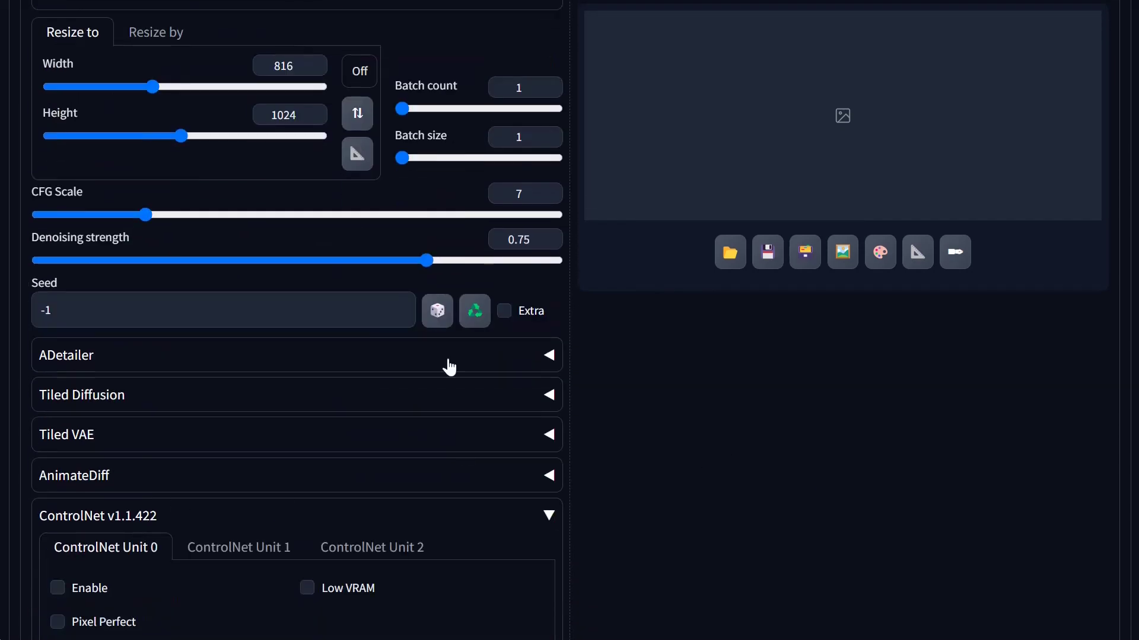
pyautogui.scroll(-10, 447, 366)
pyautogui.scroll(-1, 446, 362)
pyautogui.scroll(4, 445, 359)
pyautogui.scroll(20, 142, 235)
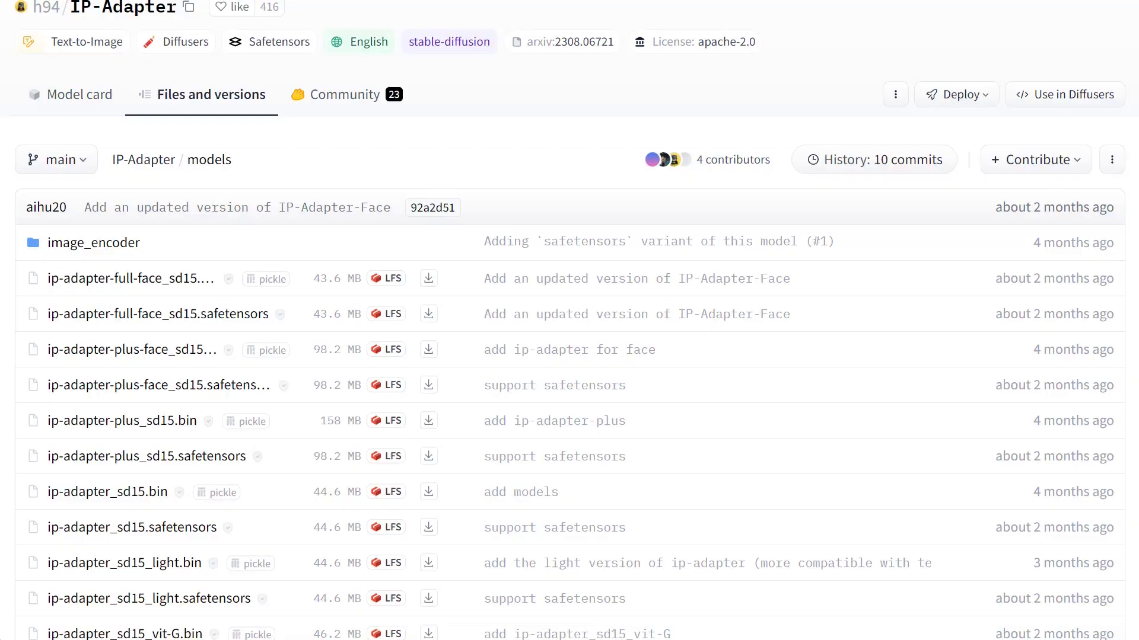
# Review the IP-Adapter model files on Hugging Face and the local sd-webui-controlnet models folder, and minimize the folder window
pyautogui.scroll(2, 255, 216)
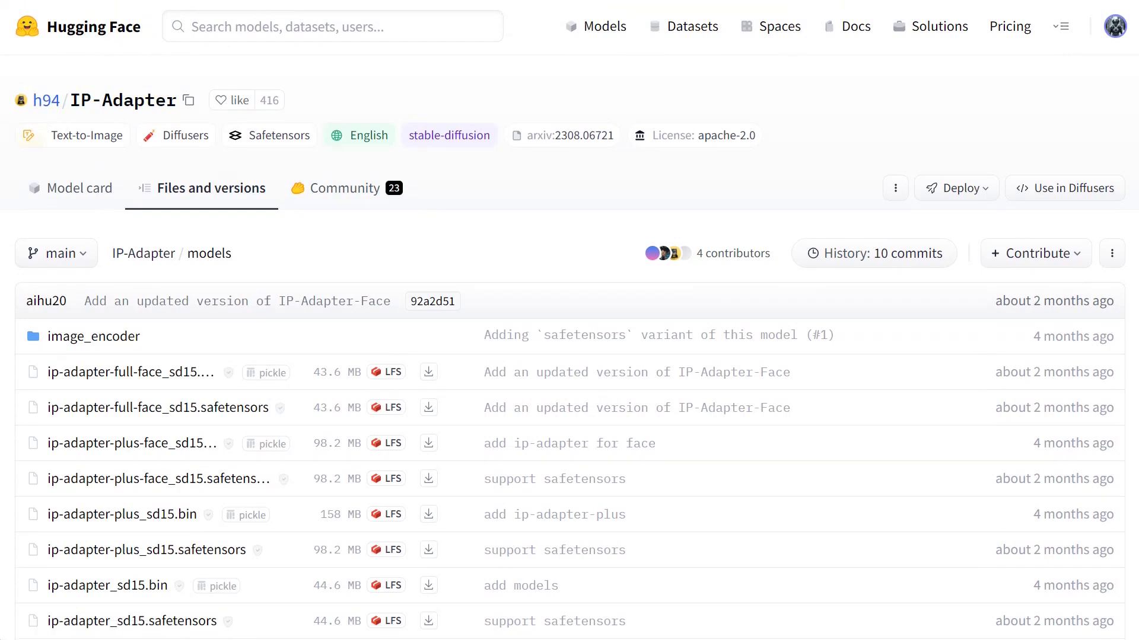
pyautogui.scroll(-3, 341, 435)
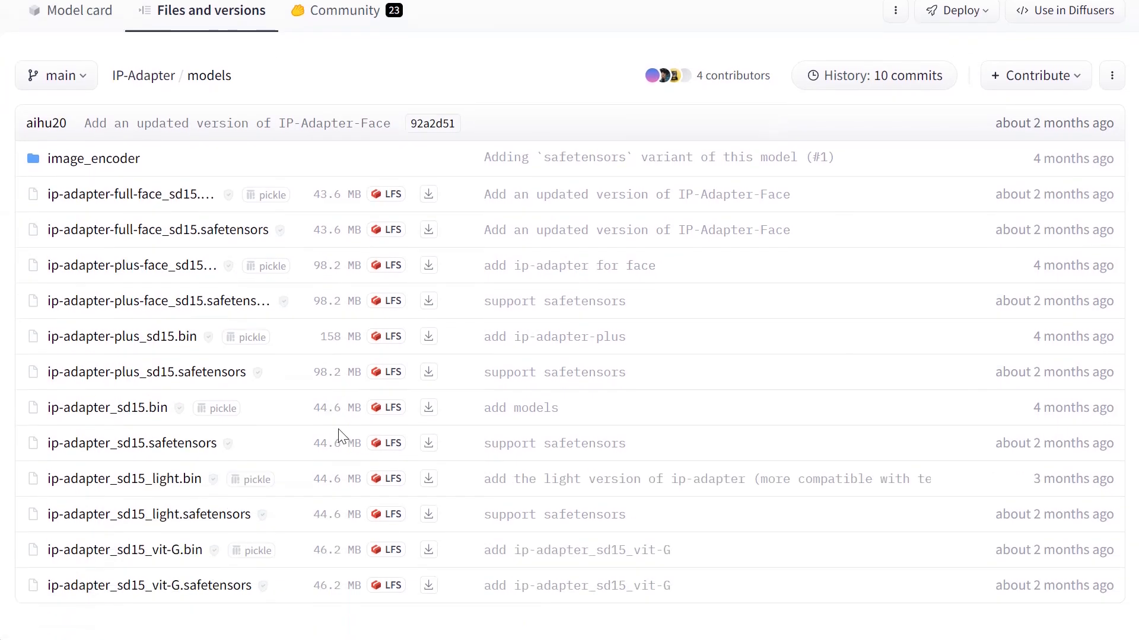
pyautogui.scroll(-1, 347, 445)
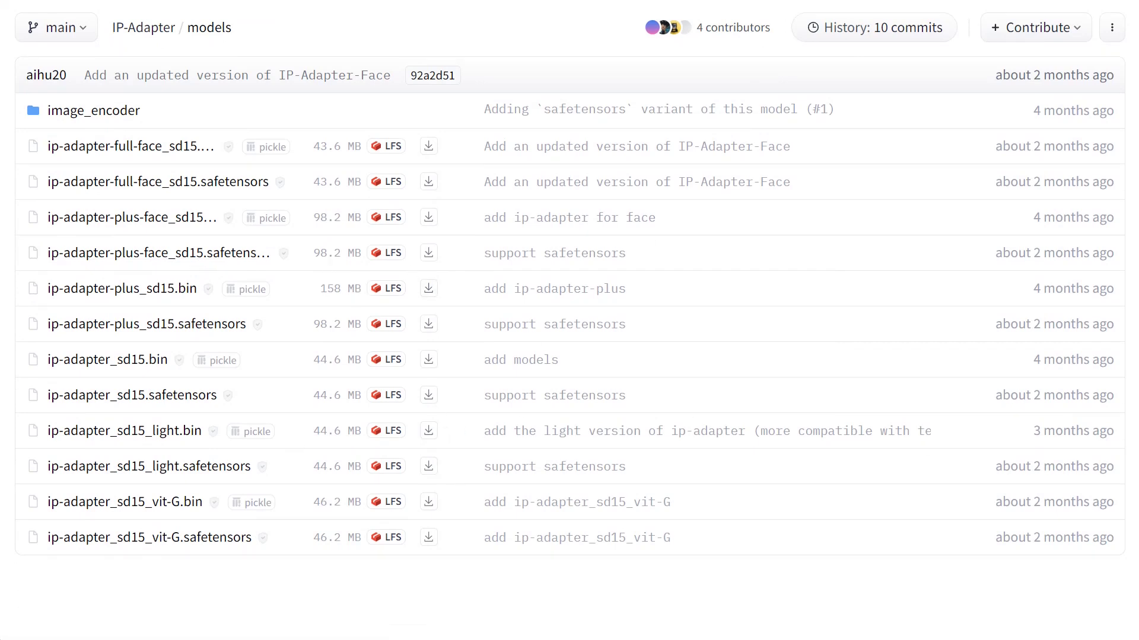
pyautogui.hotkey('alt', 'Tab')
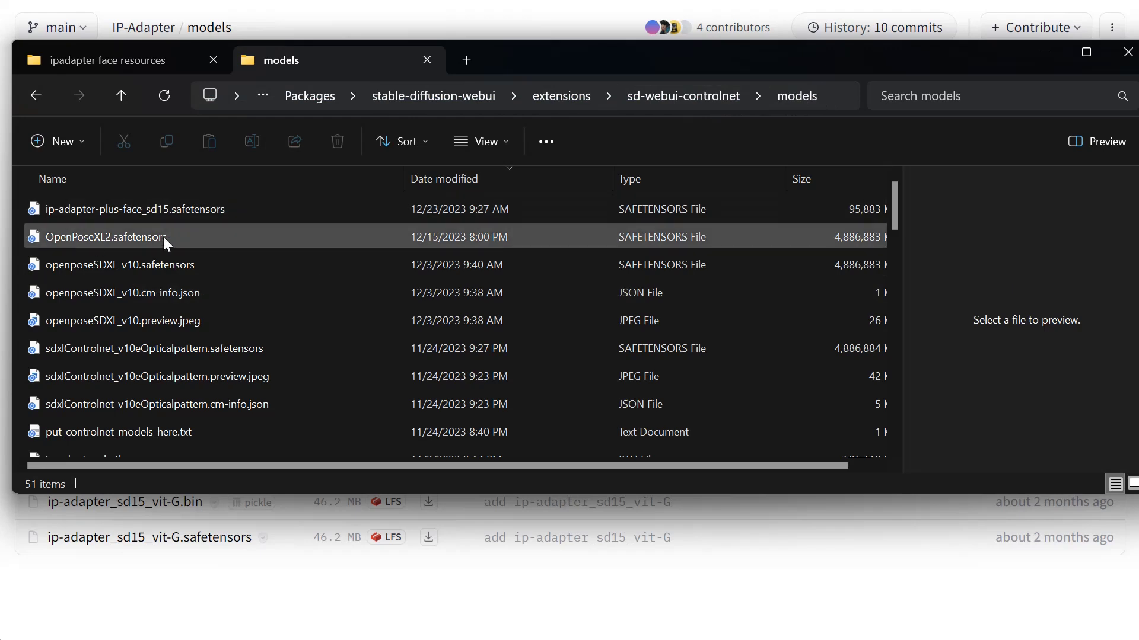
pyautogui.click(1046, 53)
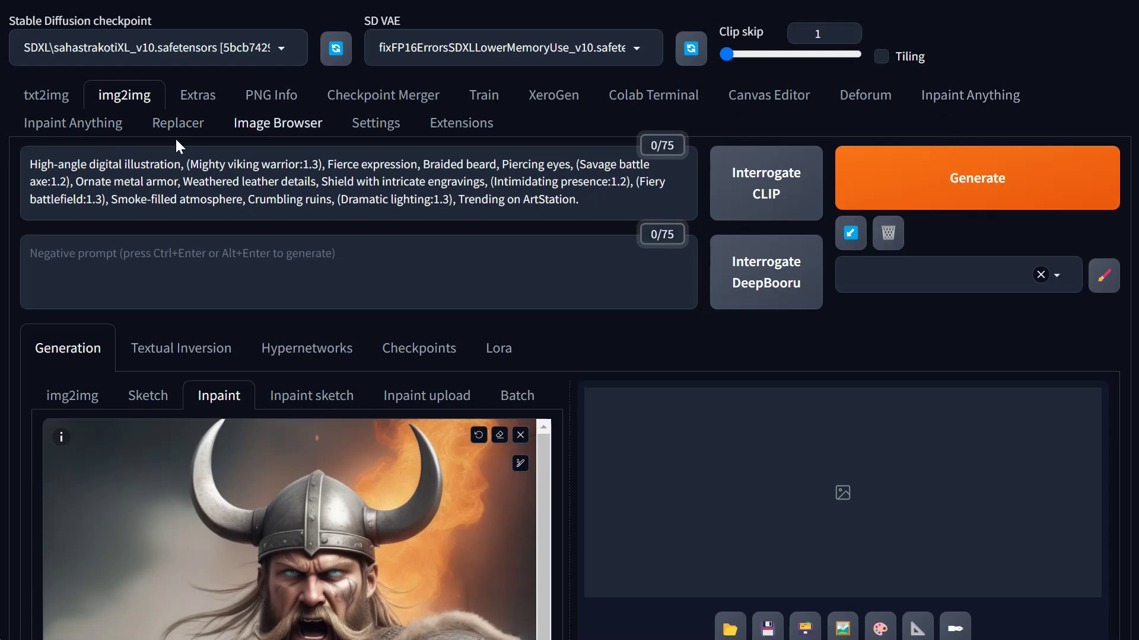
# Look at the installed and available extensions pages, and return to the text-to-image page
pyautogui.click(462, 134)
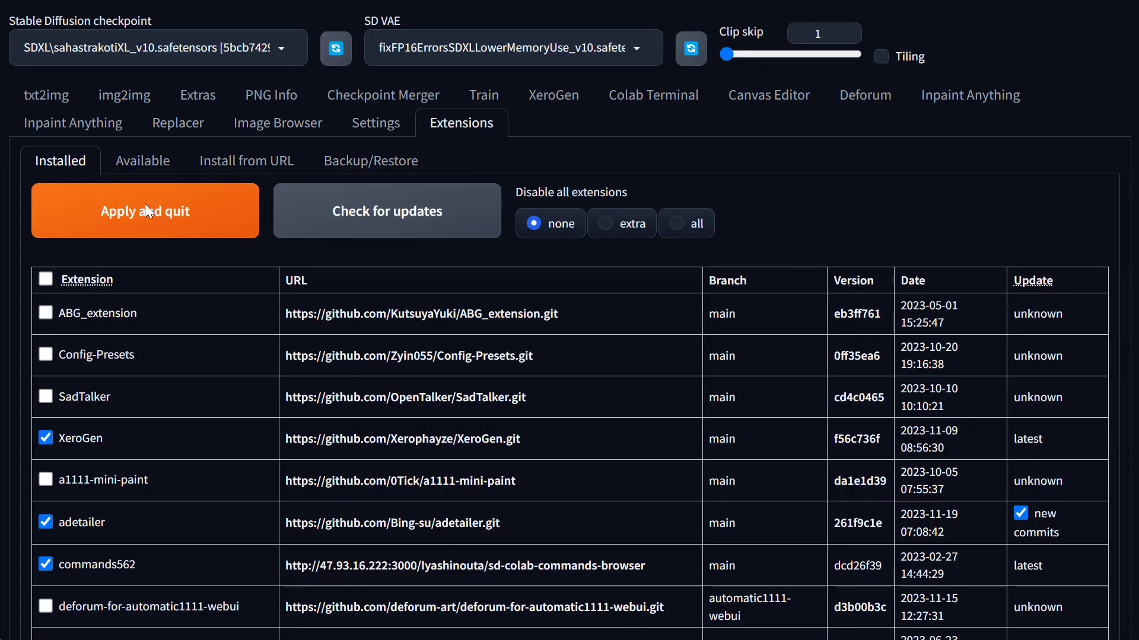
pyautogui.click(142, 165)
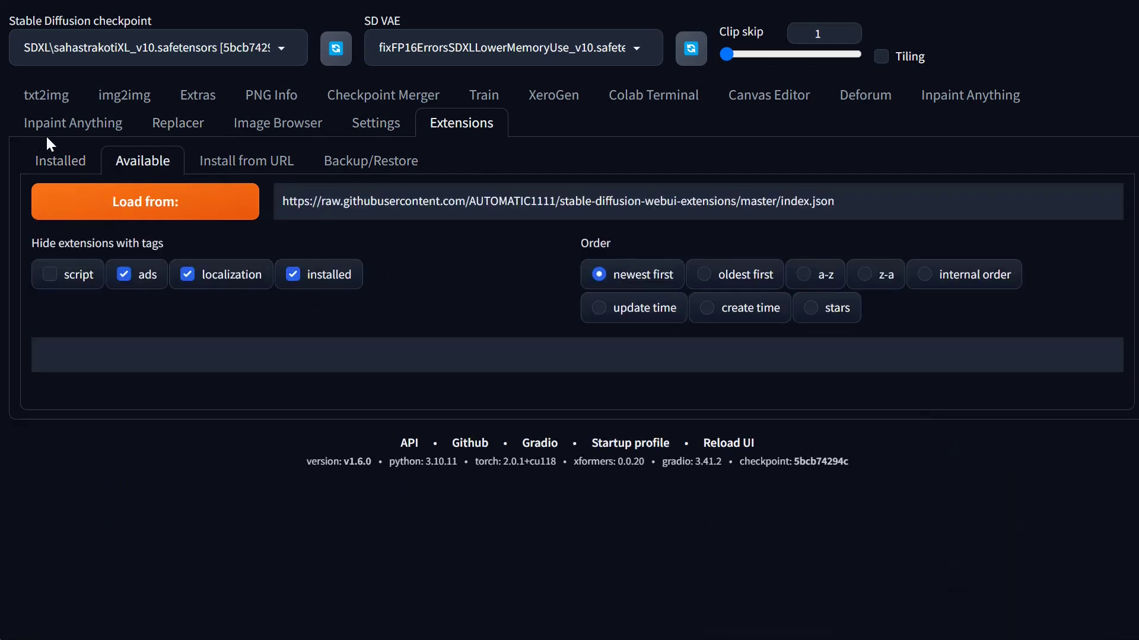
pyautogui.click(33, 100)
pyautogui.scroll(-2, 649, 395)
pyautogui.scroll(2, 648, 398)
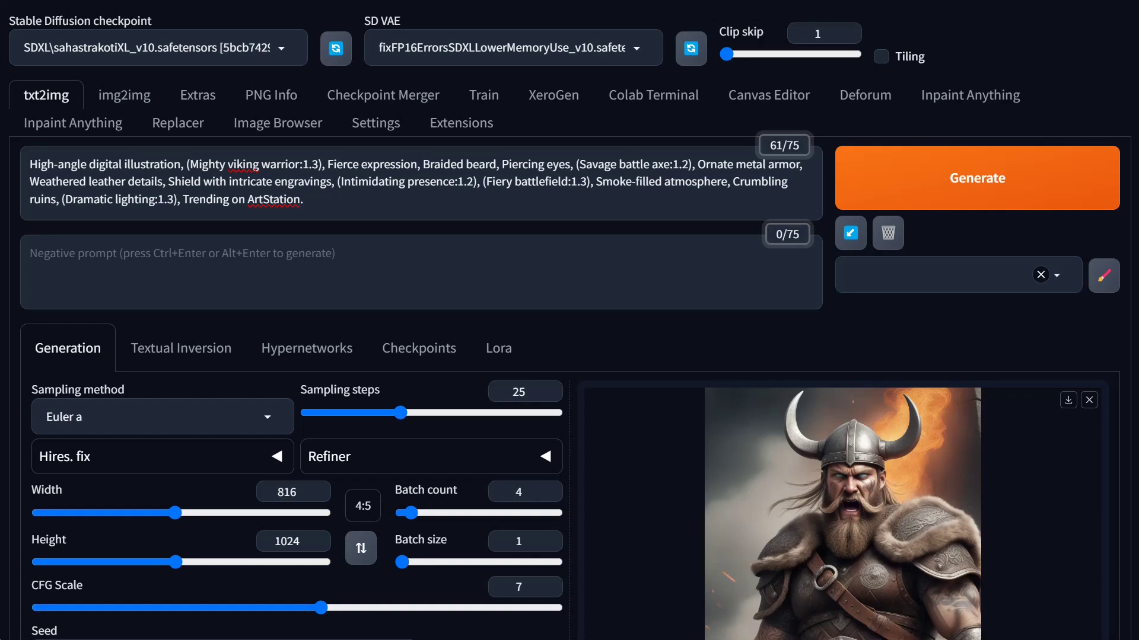
# Return to the img2img inpaint canvas and enlarge the mask brush to a little over half its range
pyautogui.click(119, 106)
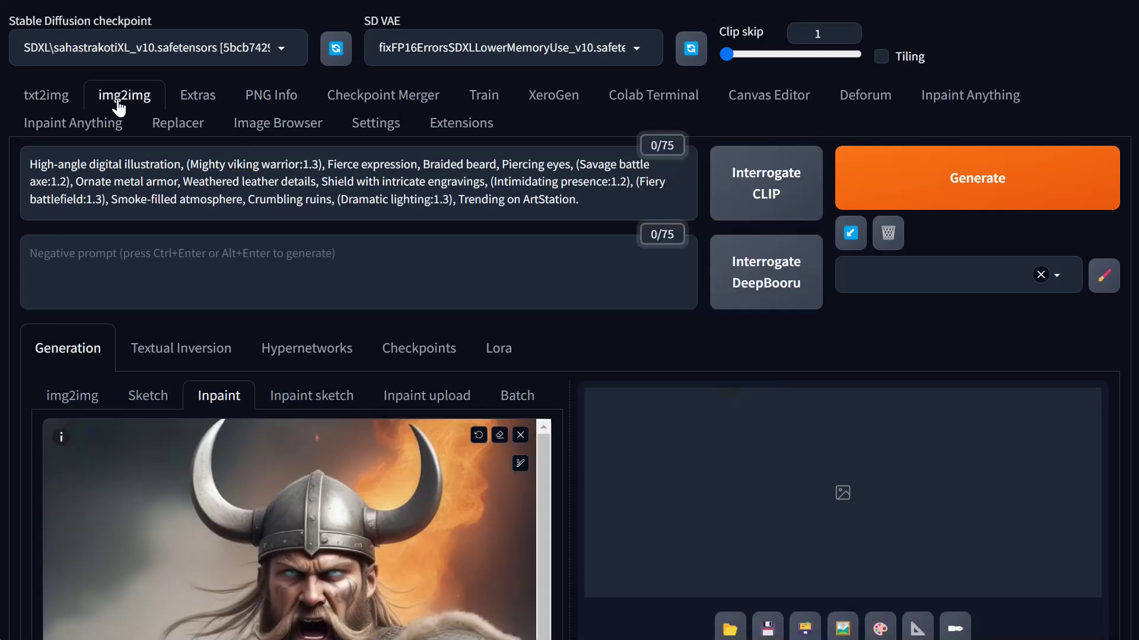
pyautogui.scroll(-3, 738, 386)
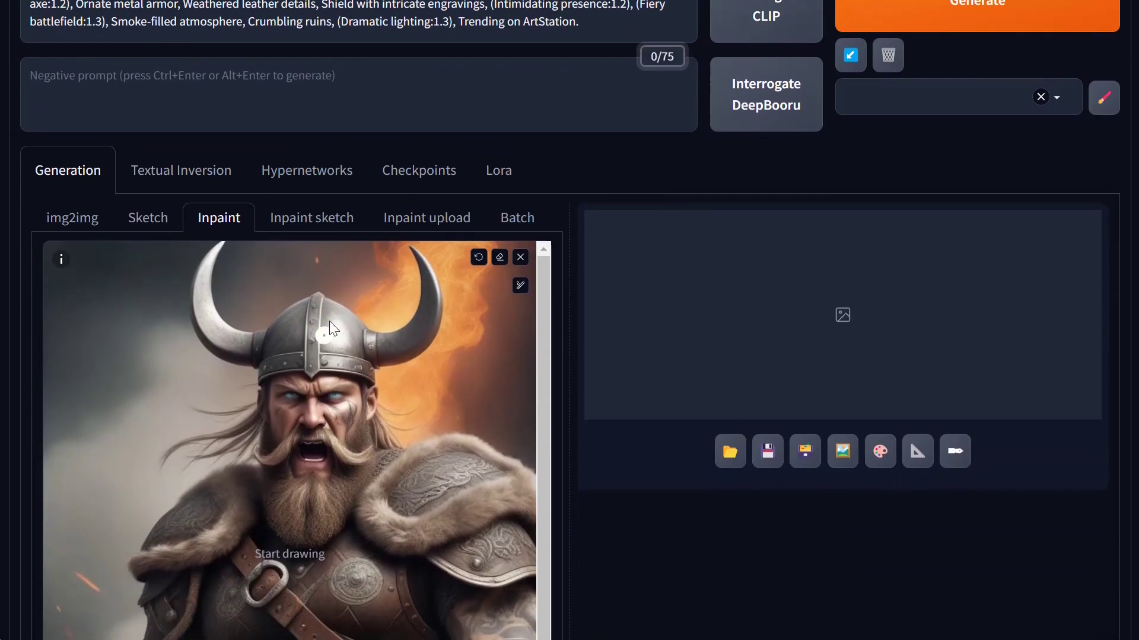
pyautogui.click(520, 286)
pyautogui.moveTo(507, 286)
pyautogui.mouseDown()
pyautogui.moveTo(421, 290)
pyautogui.moveTo(464, 293)
pyautogui.mouseUp()
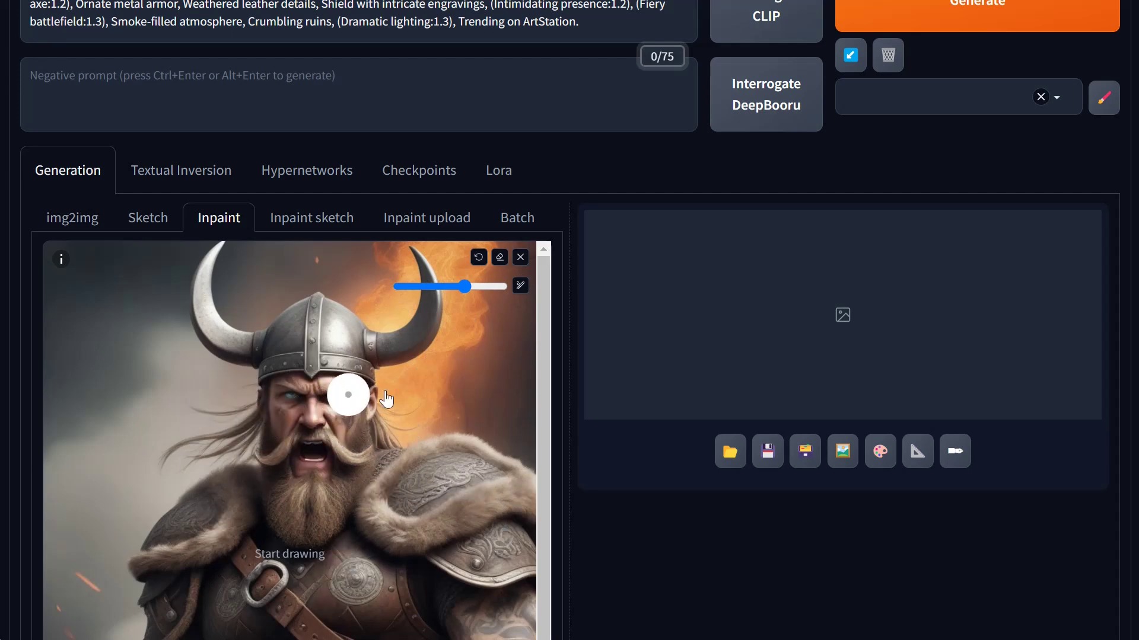
# Paint the inpaint mask over the viking's whole face and beard, from the helmet's rim down to the beard's tip
pyautogui.scroll(-1, 549, 344)
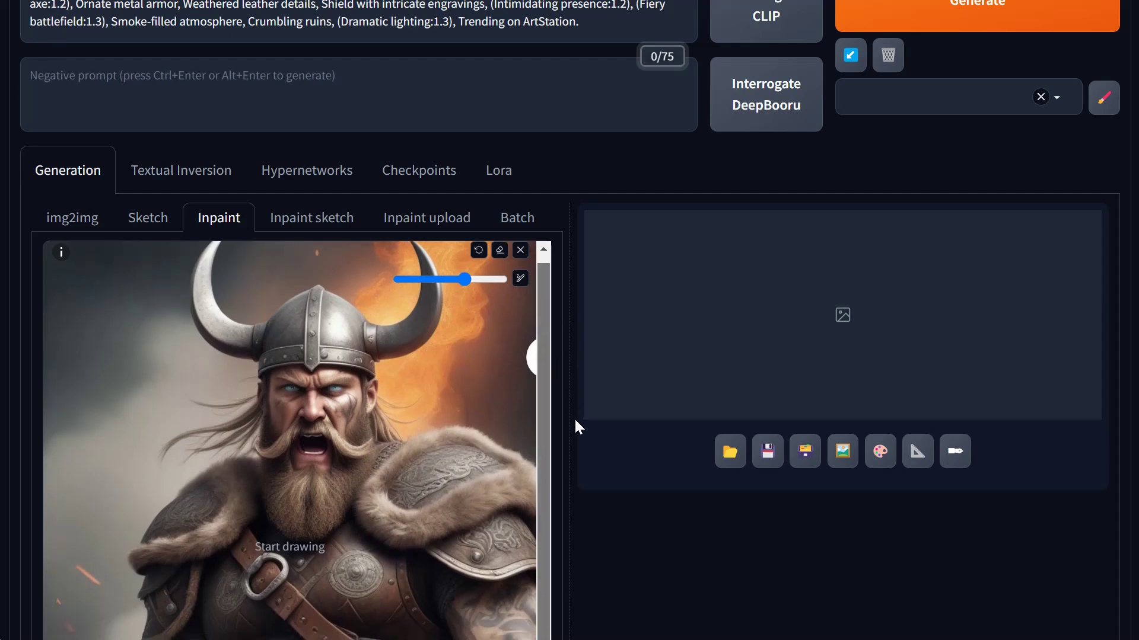
pyautogui.scroll(-3, 580, 363)
pyautogui.scroll(-1, 580, 363)
pyautogui.scroll(1, 580, 363)
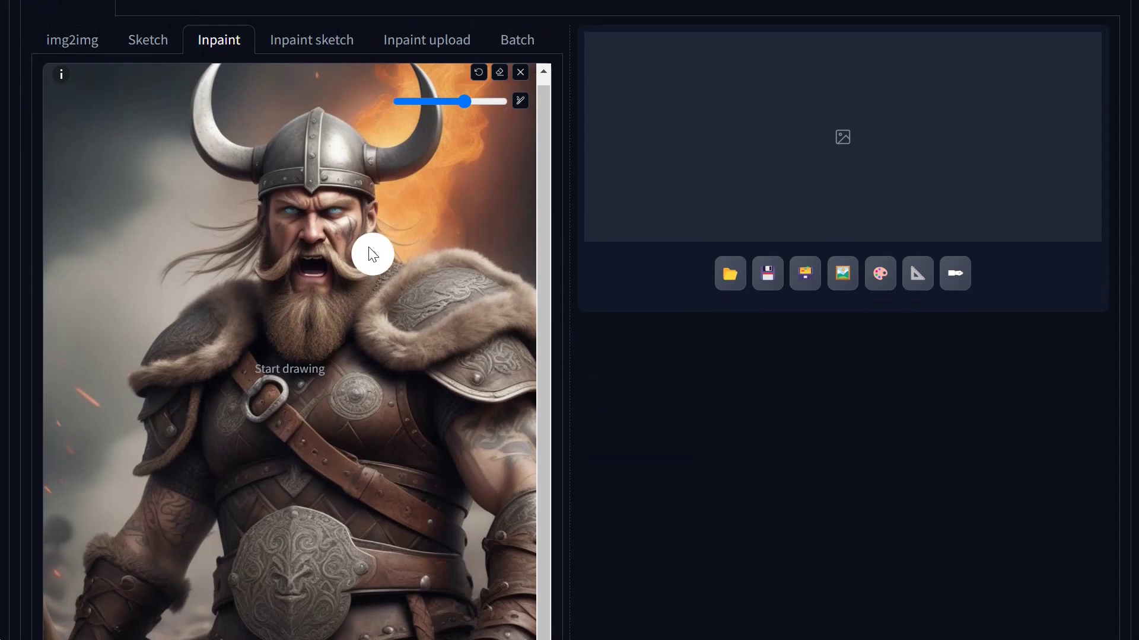
pyautogui.moveTo(339, 209)
pyautogui.mouseDown()
pyautogui.moveTo(344, 241)
pyautogui.moveTo(324, 221)
pyautogui.moveTo(292, 235)
pyautogui.moveTo(295, 274)
pyautogui.moveTo(308, 276)
pyautogui.moveTo(326, 239)
pyautogui.moveTo(313, 217)
pyautogui.moveTo(283, 217)
pyautogui.moveTo(330, 210)
pyautogui.moveTo(324, 264)
pyautogui.mouseUp()
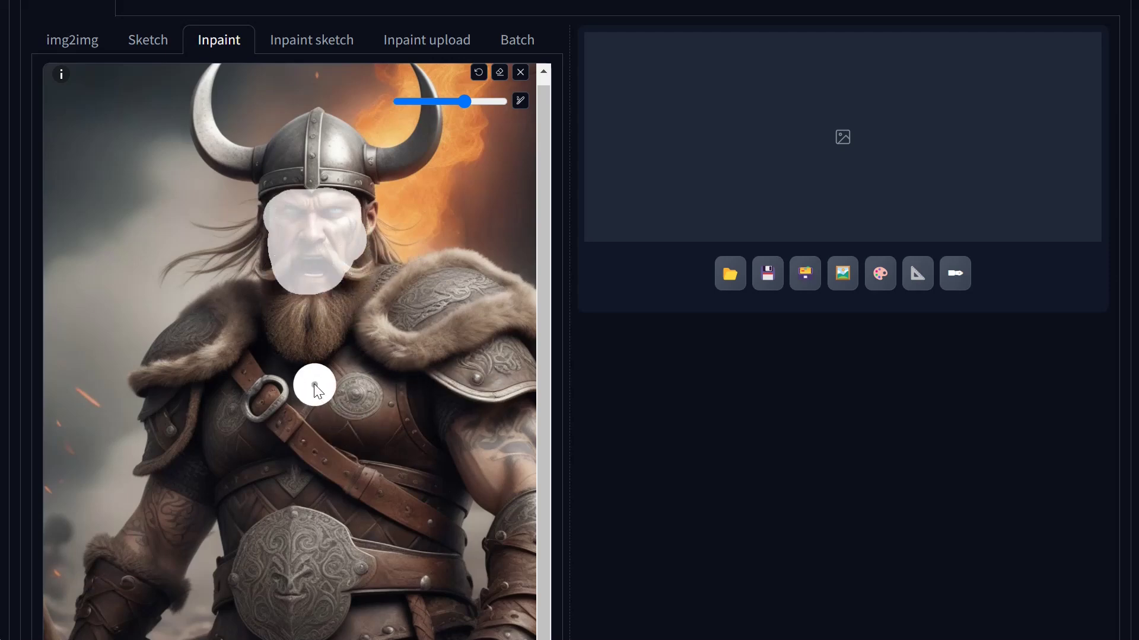
pyautogui.moveTo(360, 217)
pyautogui.mouseDown()
pyautogui.moveTo(351, 278)
pyautogui.moveTo(312, 340)
pyautogui.moveTo(290, 327)
pyautogui.moveTo(284, 239)
pyautogui.mouseUp()
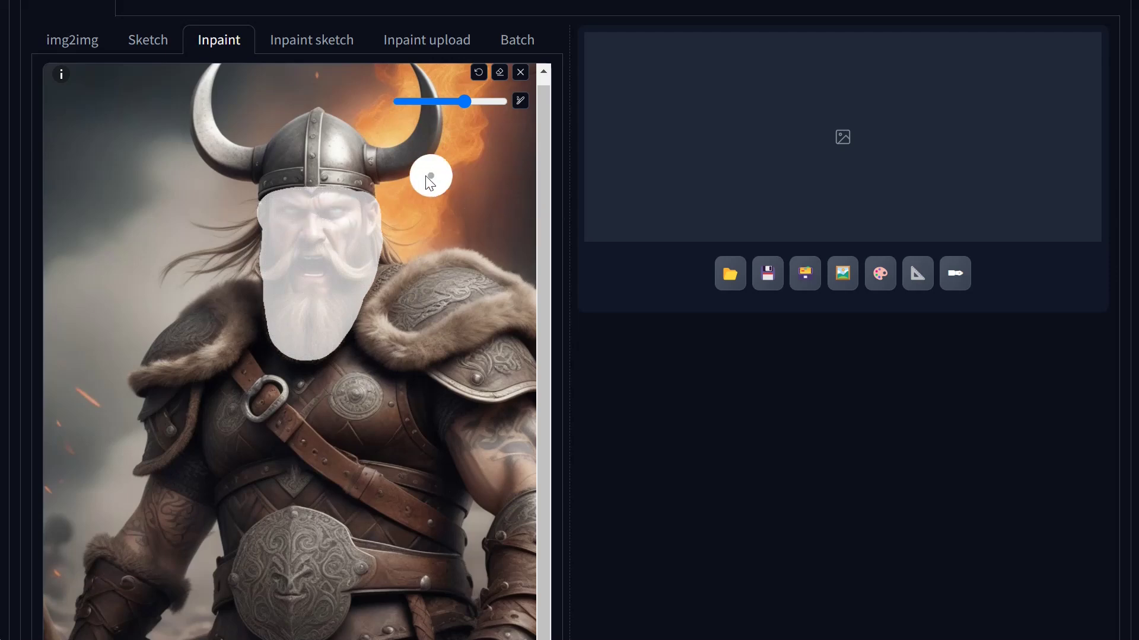
pyautogui.scroll(1, 468, 315)
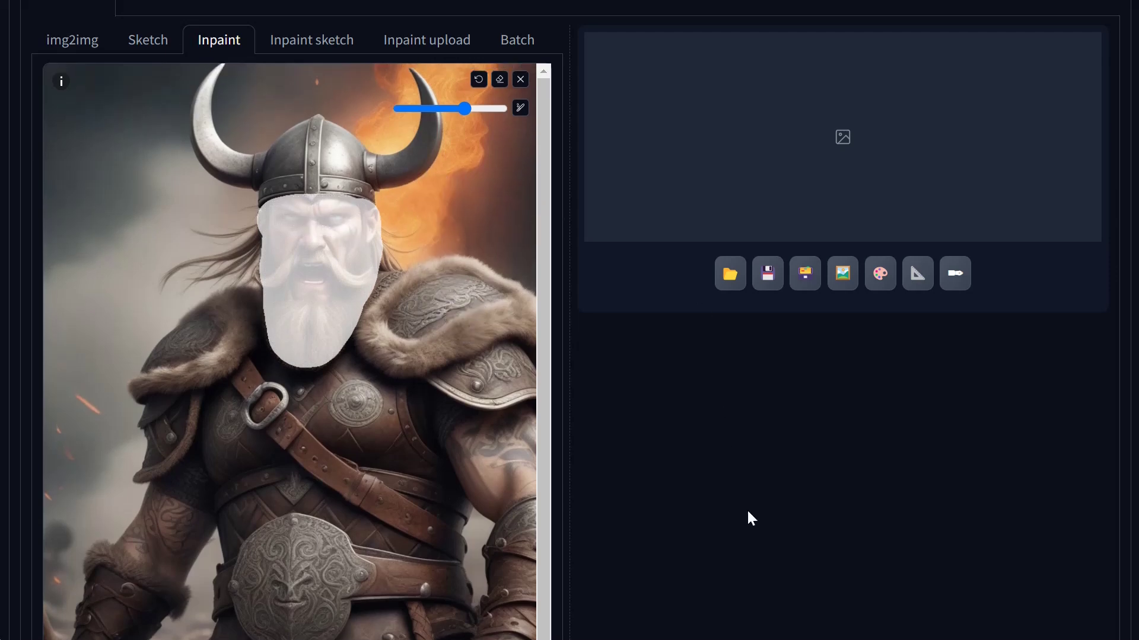
pyautogui.scroll(1, 747, 515)
pyautogui.scroll(-1, 710, 527)
pyautogui.scroll(-1, 623, 414)
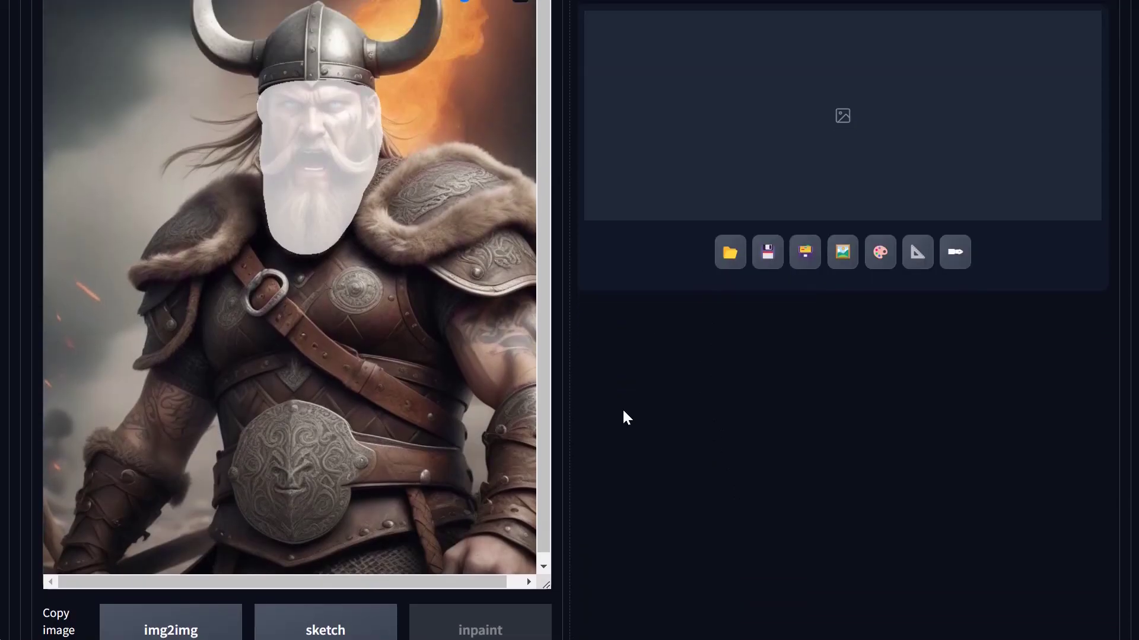
pyautogui.scroll(5, 622, 414)
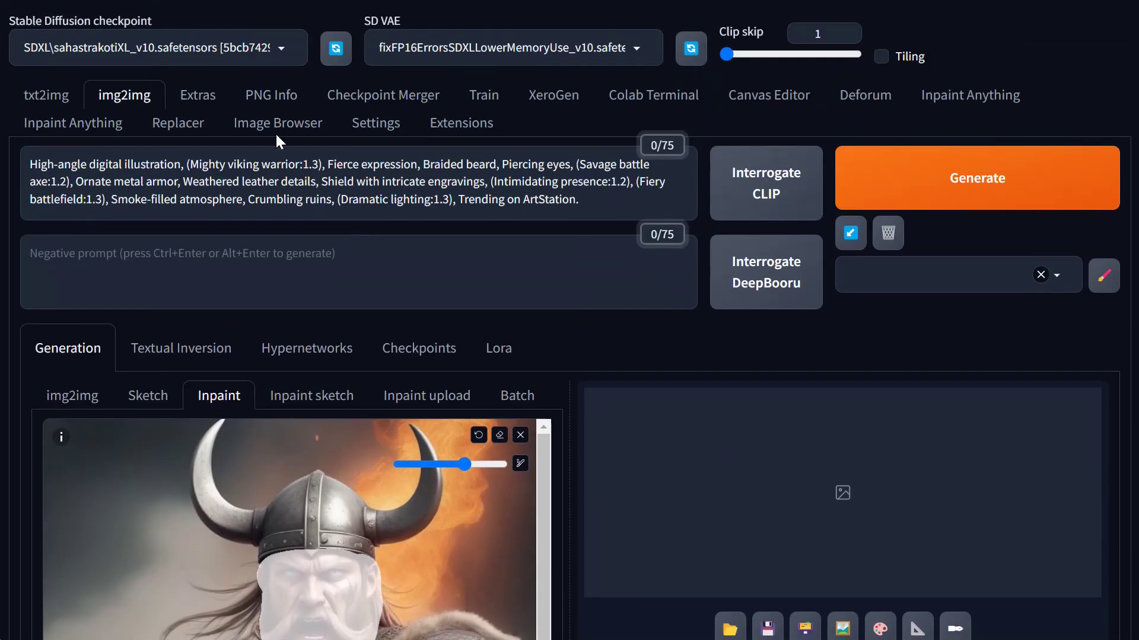
# Switch the checkpoint to 1.5\aZovyaRPGArtistTools_v3Inpainting and the VAE to vae-ft-mse-840000-ema-pruned.safetensors
pyautogui.click(282, 48)
pyautogui.scroll(15, 272, 356)
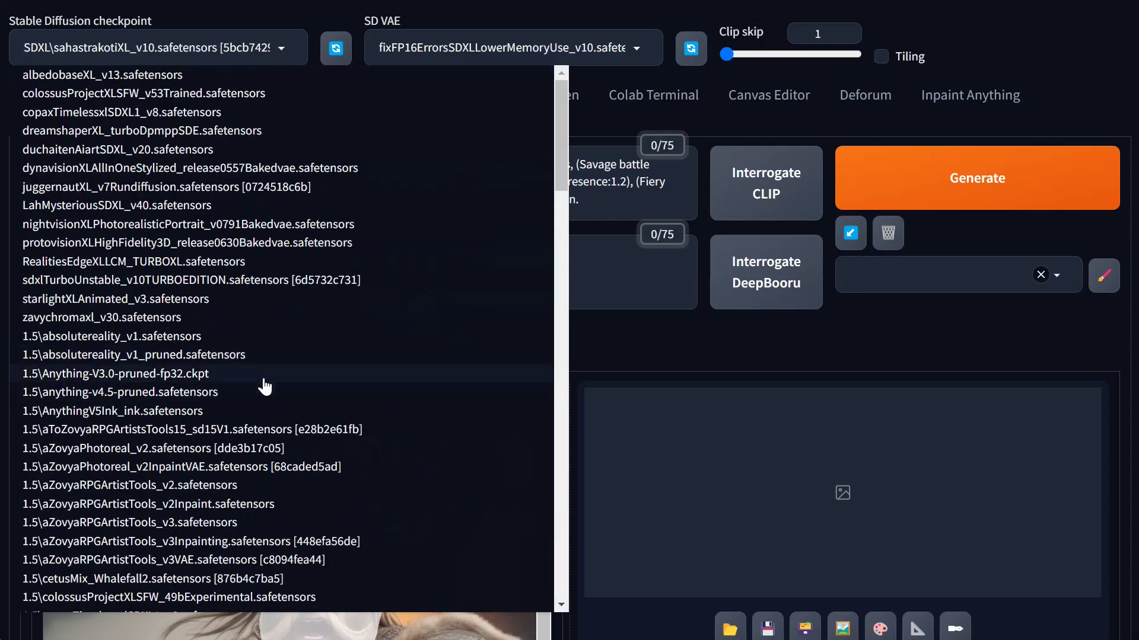
pyautogui.scroll(-3, 249, 435)
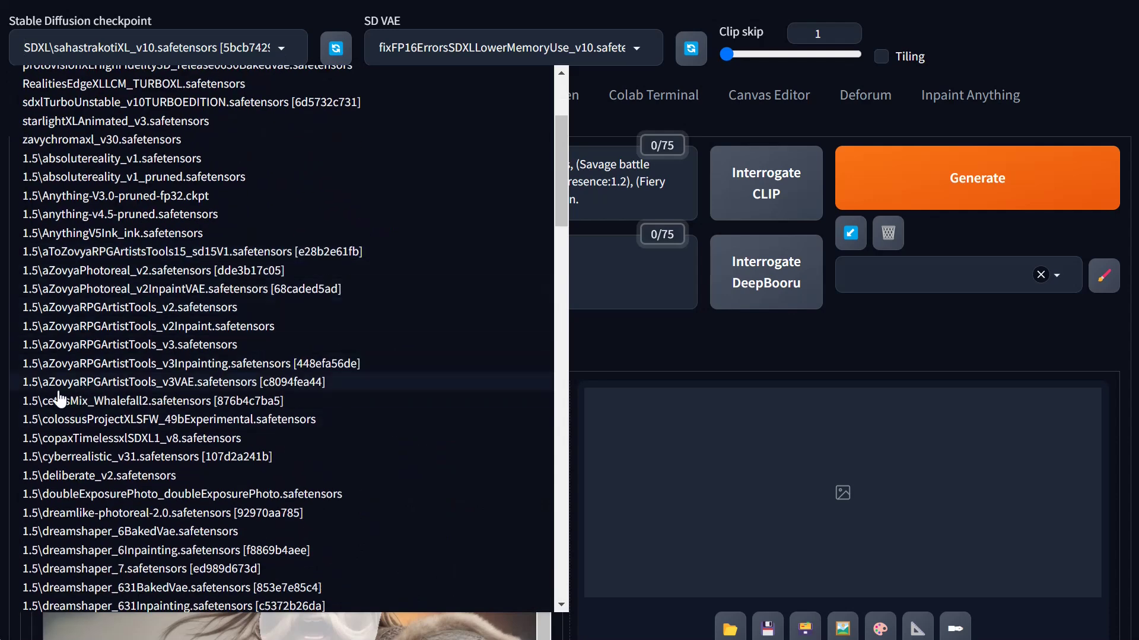
pyautogui.click(201, 367)
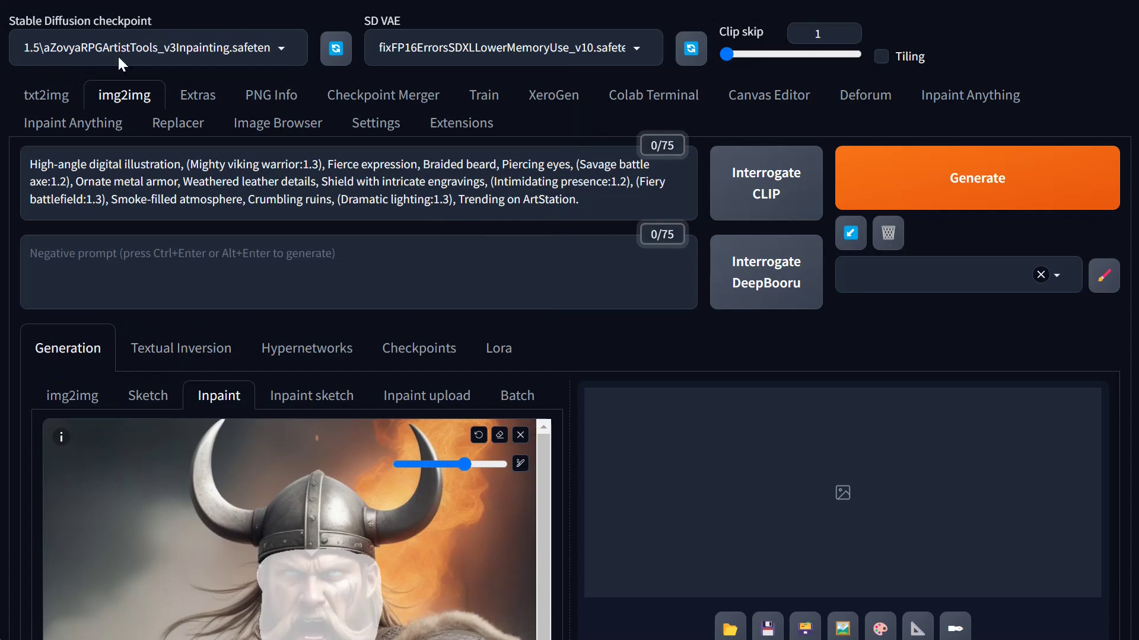
pyautogui.click(630, 47)
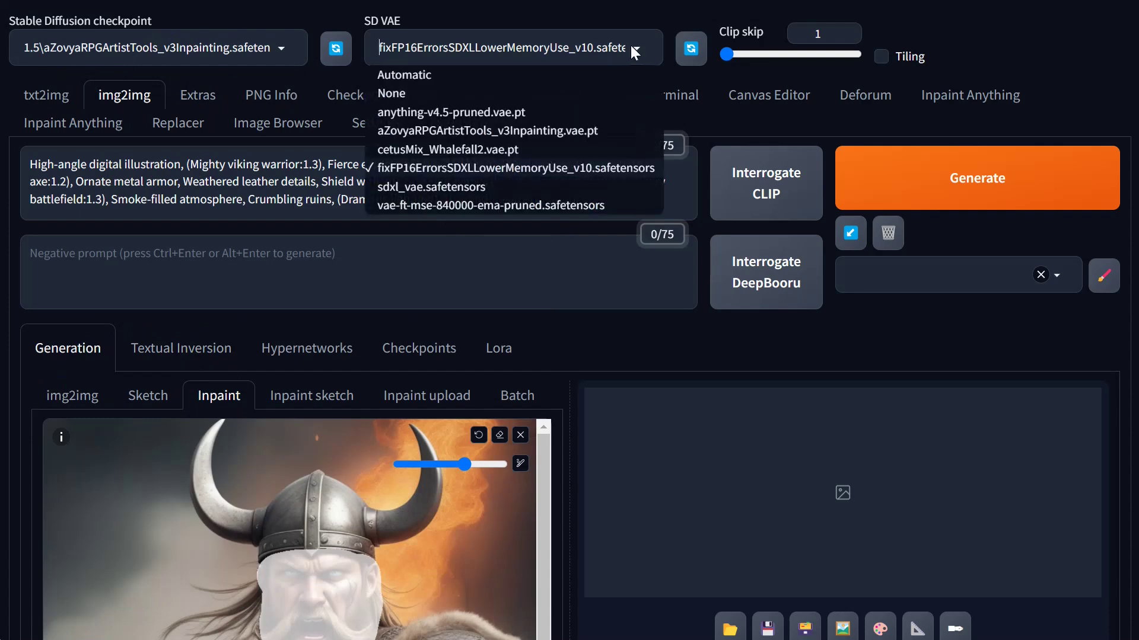
pyautogui.click(415, 205)
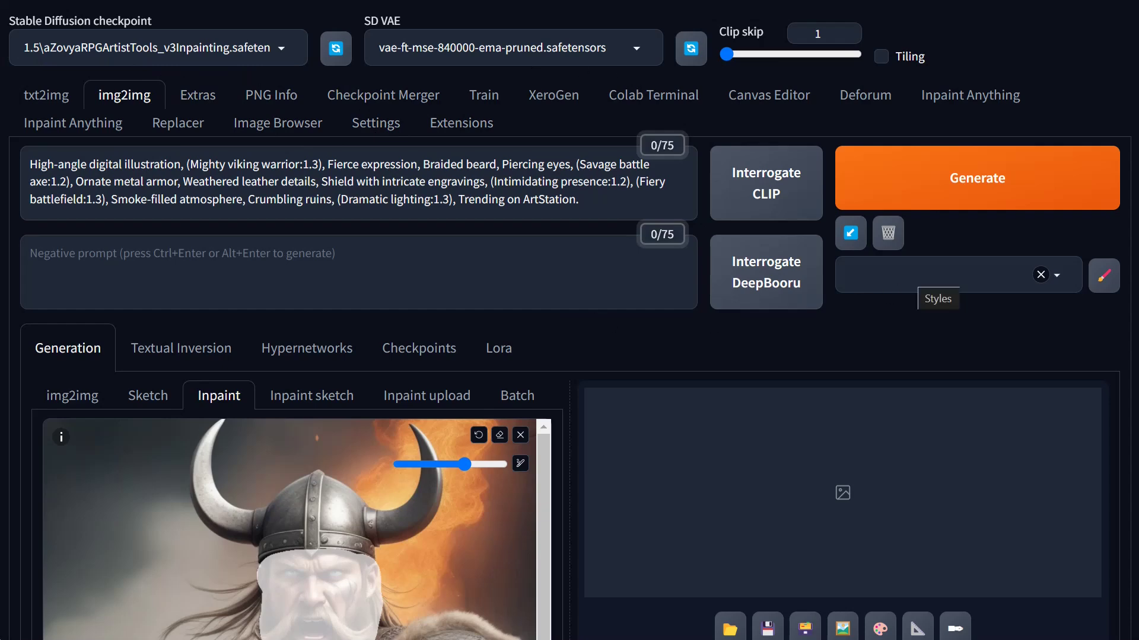
# Add the saved style "0 – N: SD 1.5-2.1 Negative" to the img2img prompt
pyautogui.click(939, 275)
pyautogui.click(972, 304)
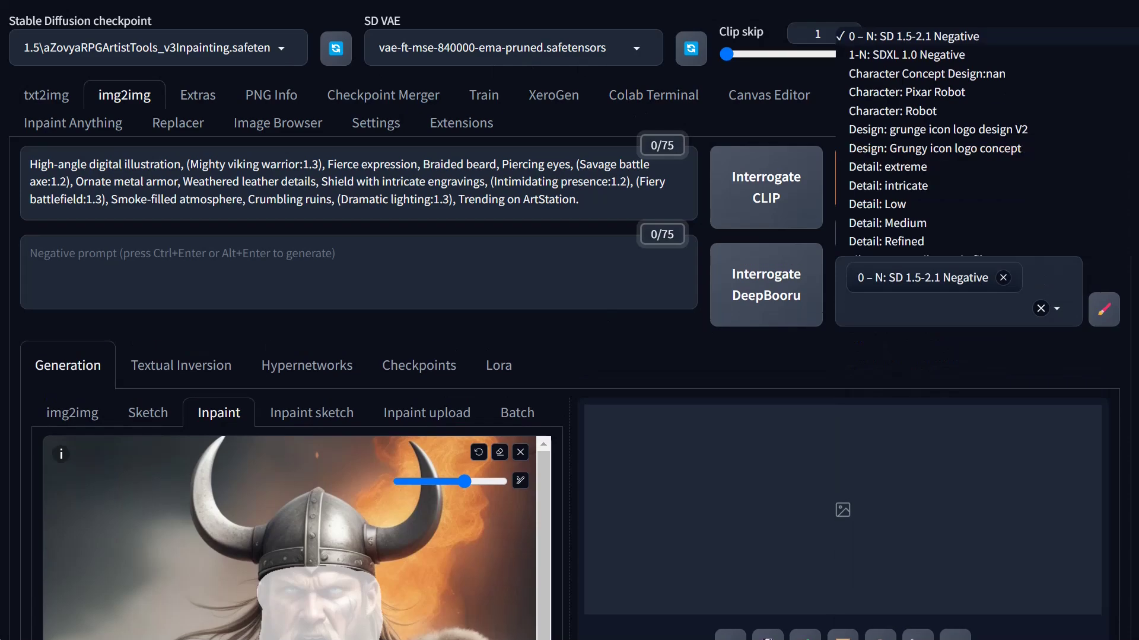
pyautogui.click(877, 372)
# Extend the inpaint mask slightly outward along the side edge of the viking's face
pyautogui.scroll(-10, 939, 332)
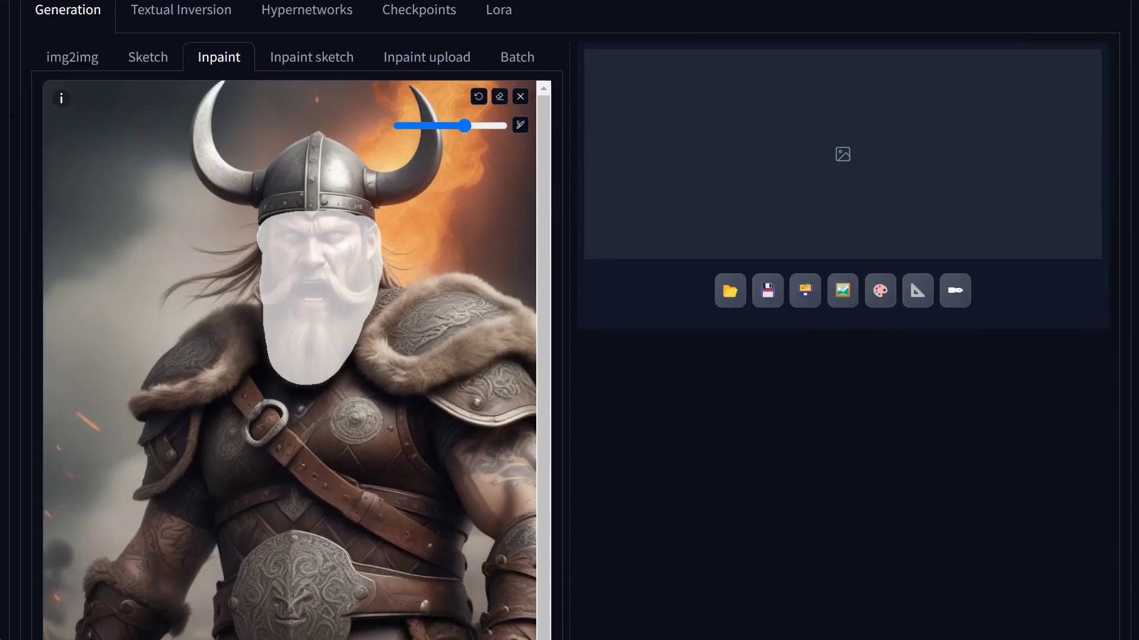
pyautogui.scroll(-3, 688, 312)
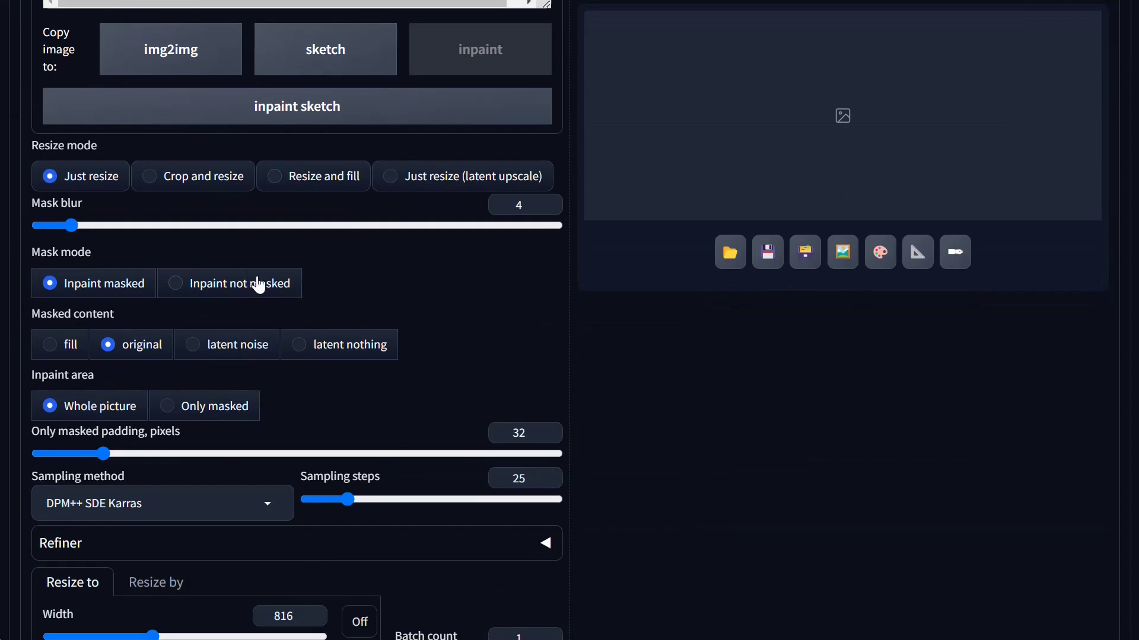
pyautogui.scroll(10, 607, 351)
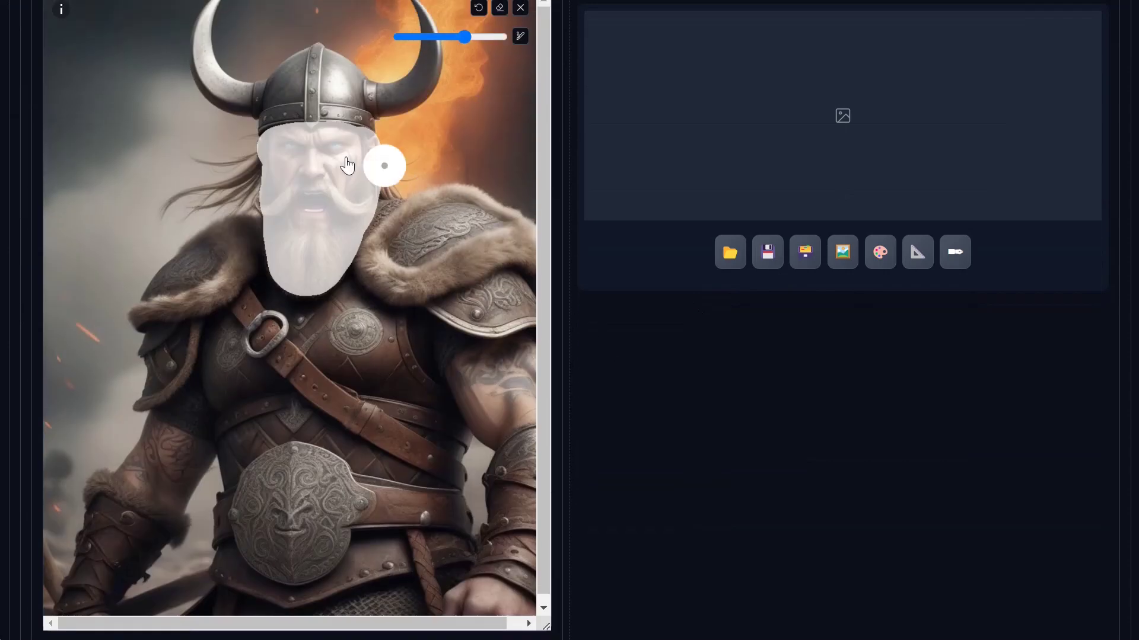
pyautogui.moveTo(275, 156); pyautogui.dragTo(283, 214)
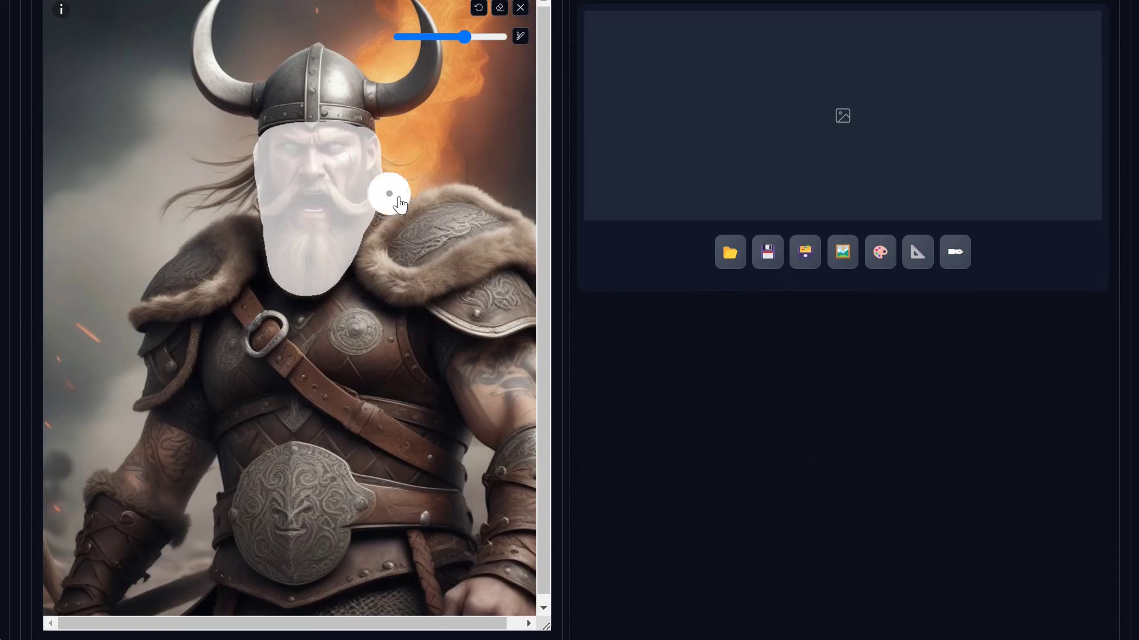
# Set the mask blur to 12 and limit the inpaint area to only the masked region
pyautogui.scroll(-1, 347, 409)
pyautogui.scroll(-8, 710, 424)
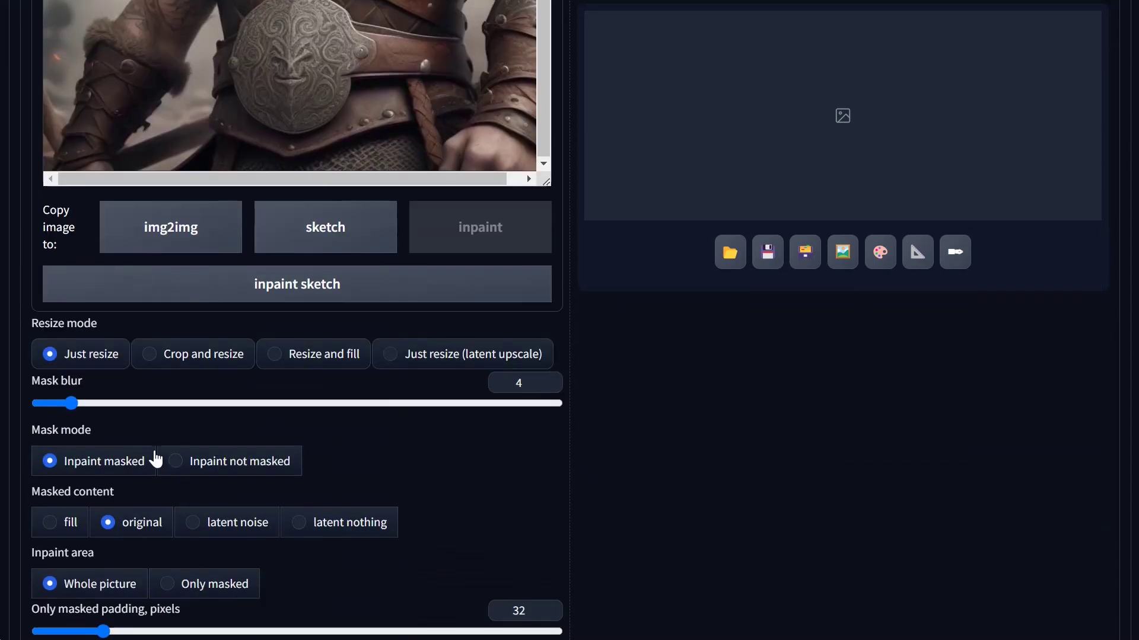
pyautogui.moveTo(72, 403); pyautogui.dragTo(95, 403)
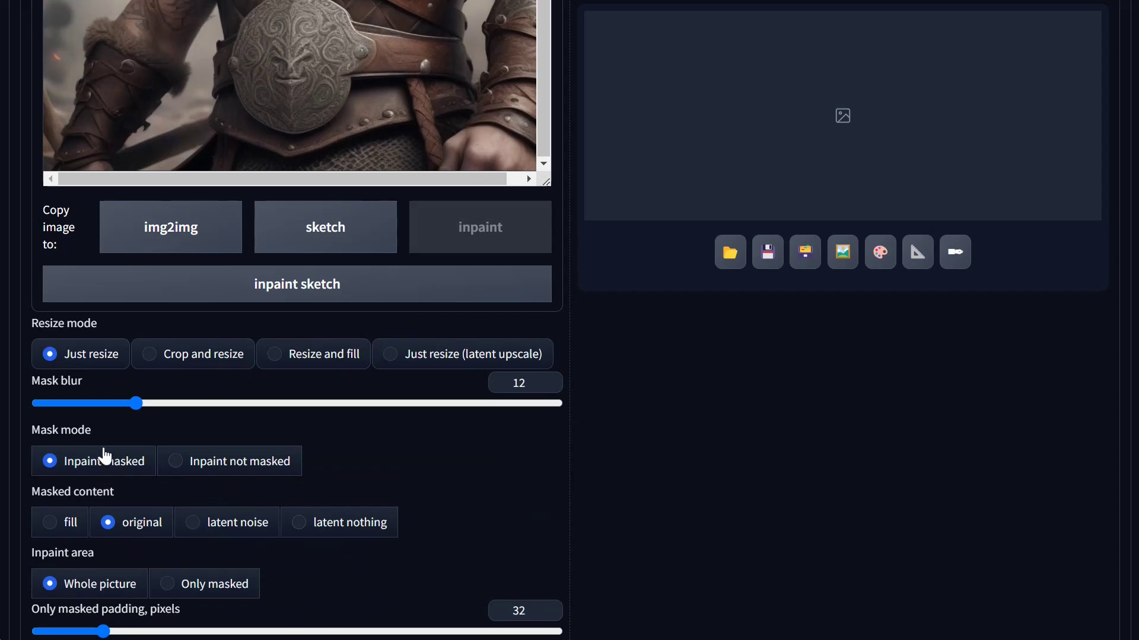
pyautogui.scroll(-3, 350, 464)
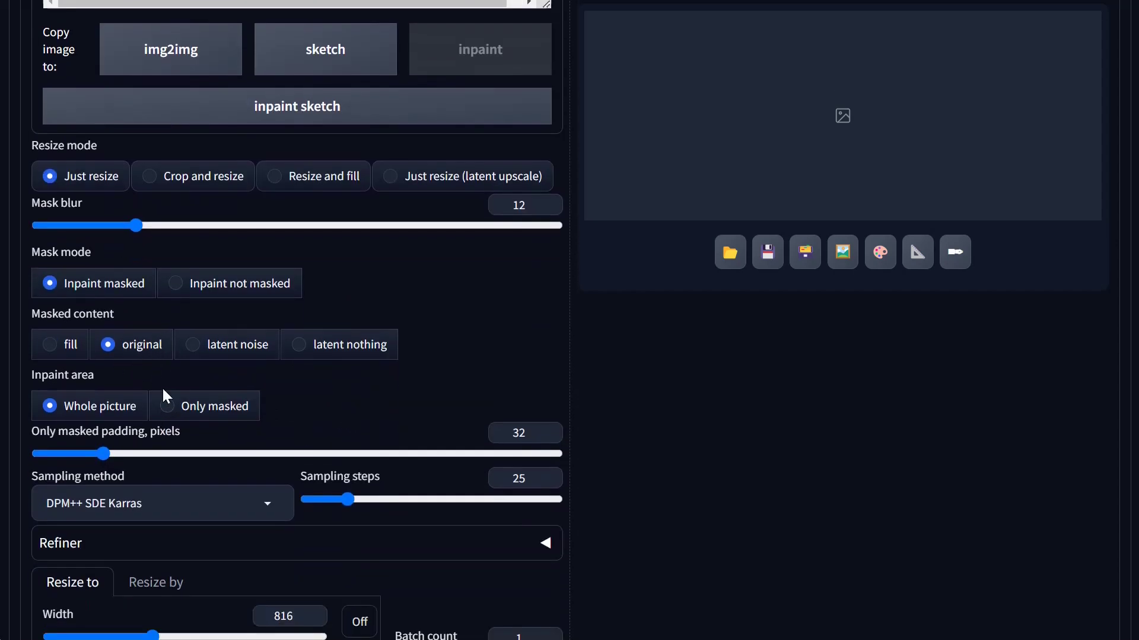
pyautogui.click(171, 407)
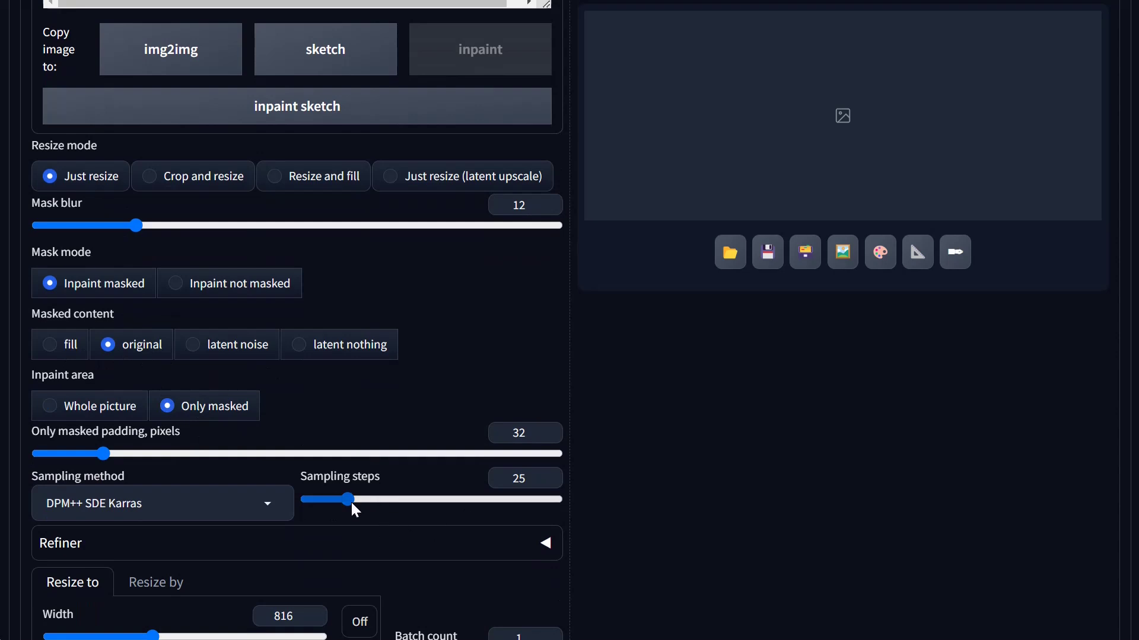
# Set the sampling steps to 50 and the output size to 768 × 768 with a locked 1:1 aspect ratio
pyautogui.scroll(-5, 557, 502)
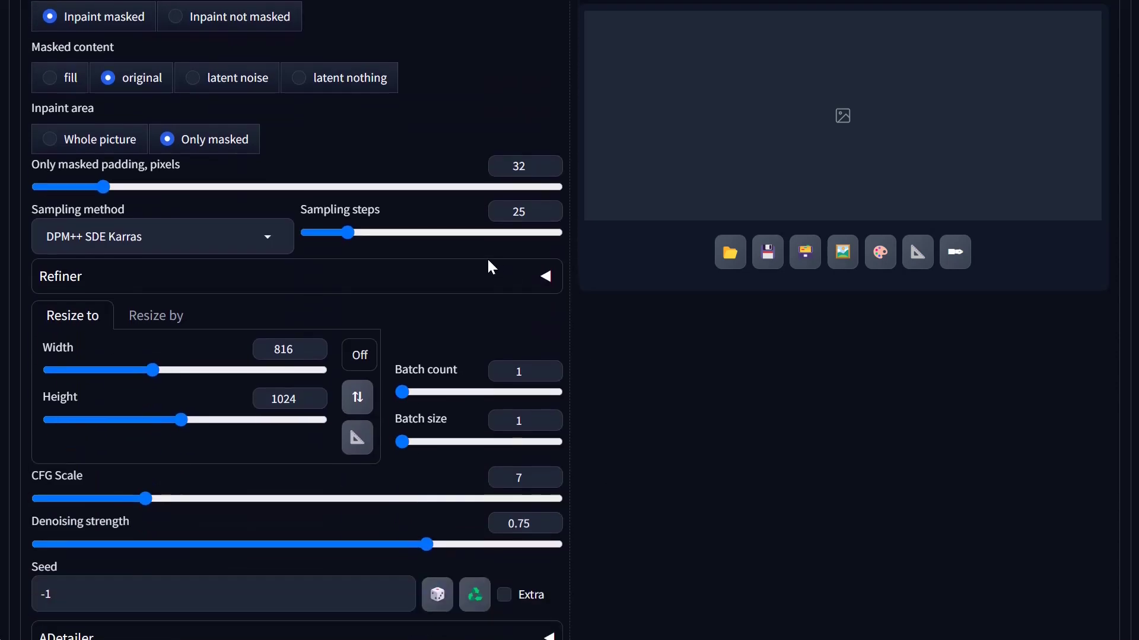
pyautogui.moveTo(347, 232); pyautogui.dragTo(389, 236)
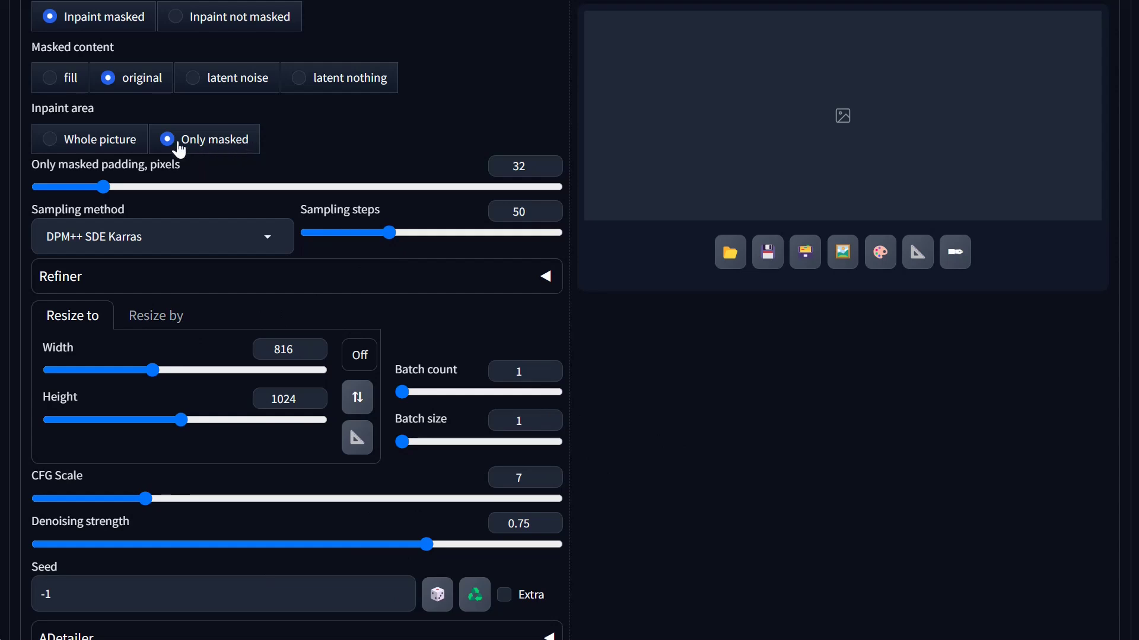
pyautogui.click(360, 355)
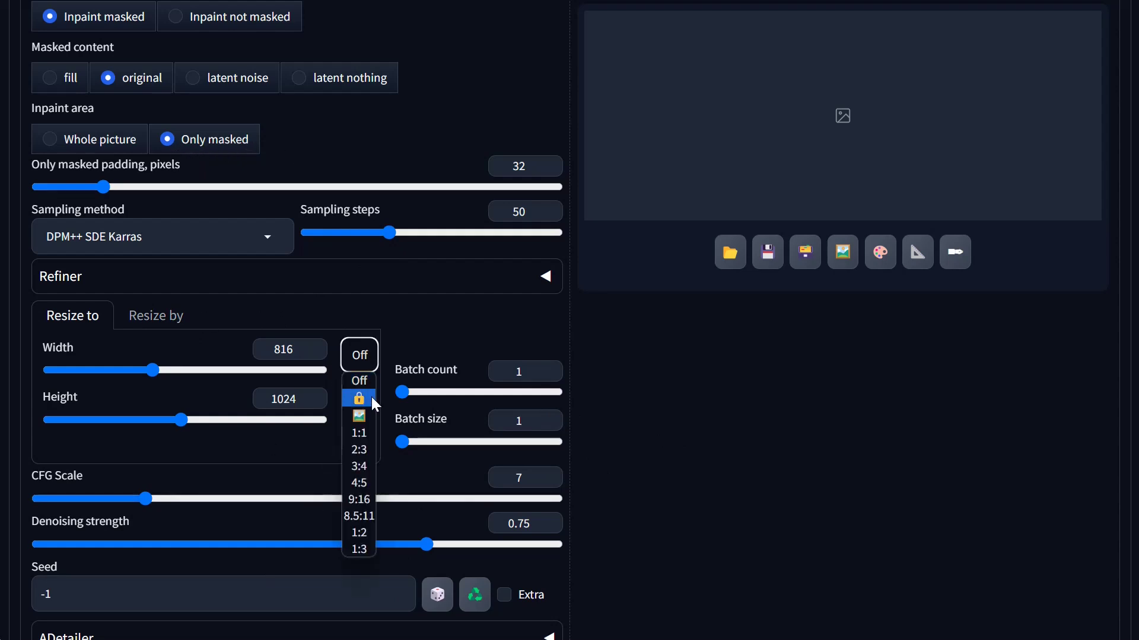
pyautogui.click(367, 430)
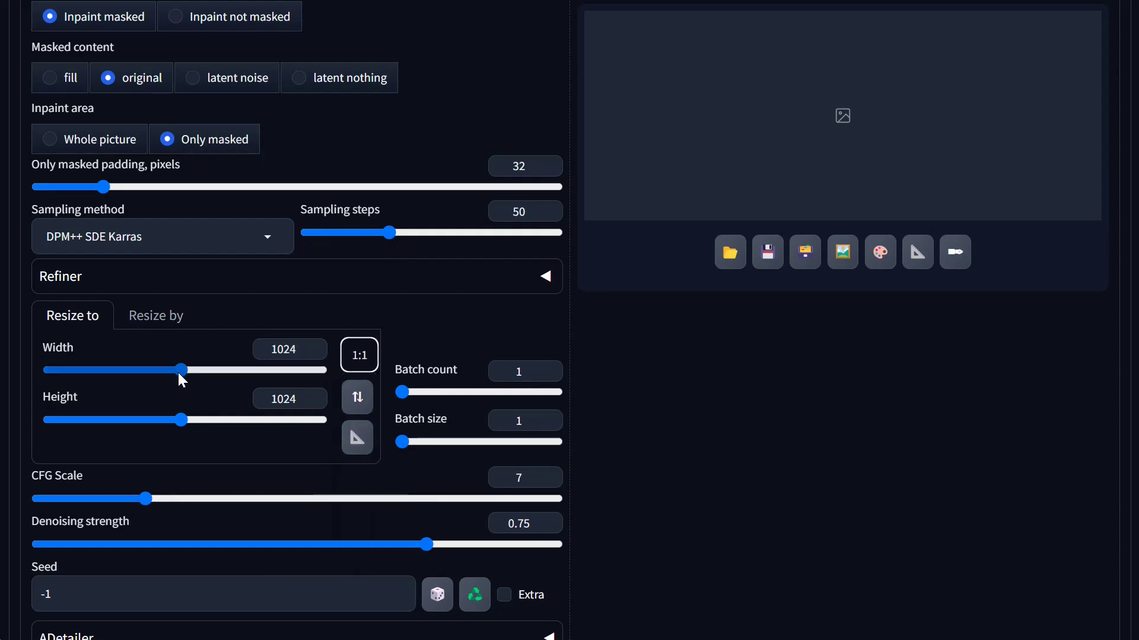
pyautogui.moveTo(182, 371); pyautogui.dragTo(147, 373)
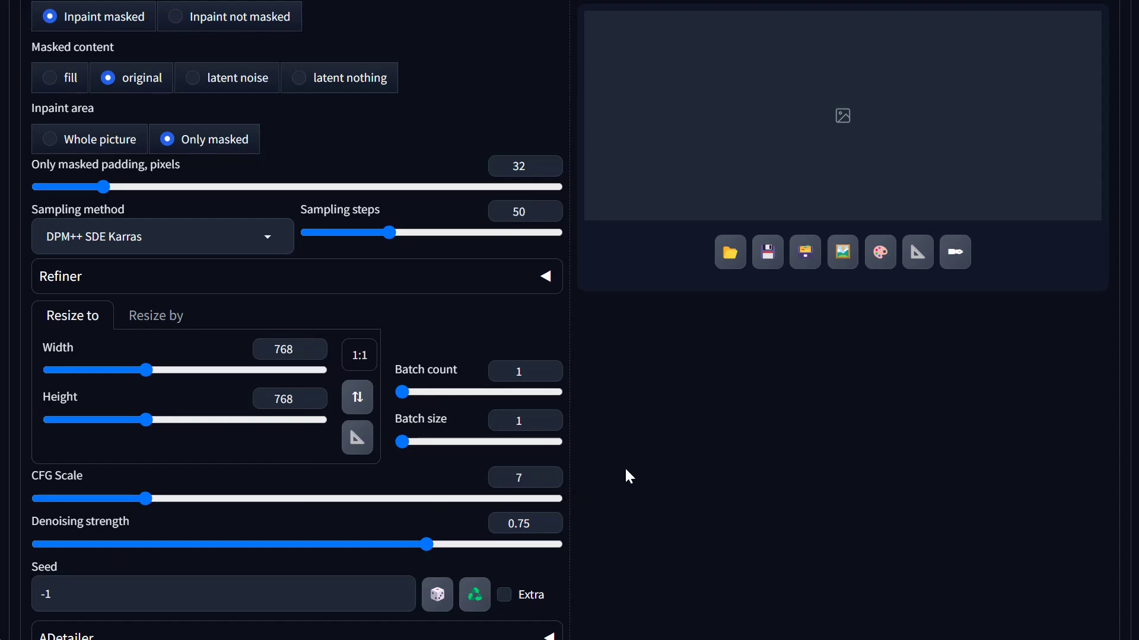
# Review the ControlNet page of the settings, including the Multi-ControlNet unit number, and return to the img2img page
pyautogui.scroll(-5, 620, 468)
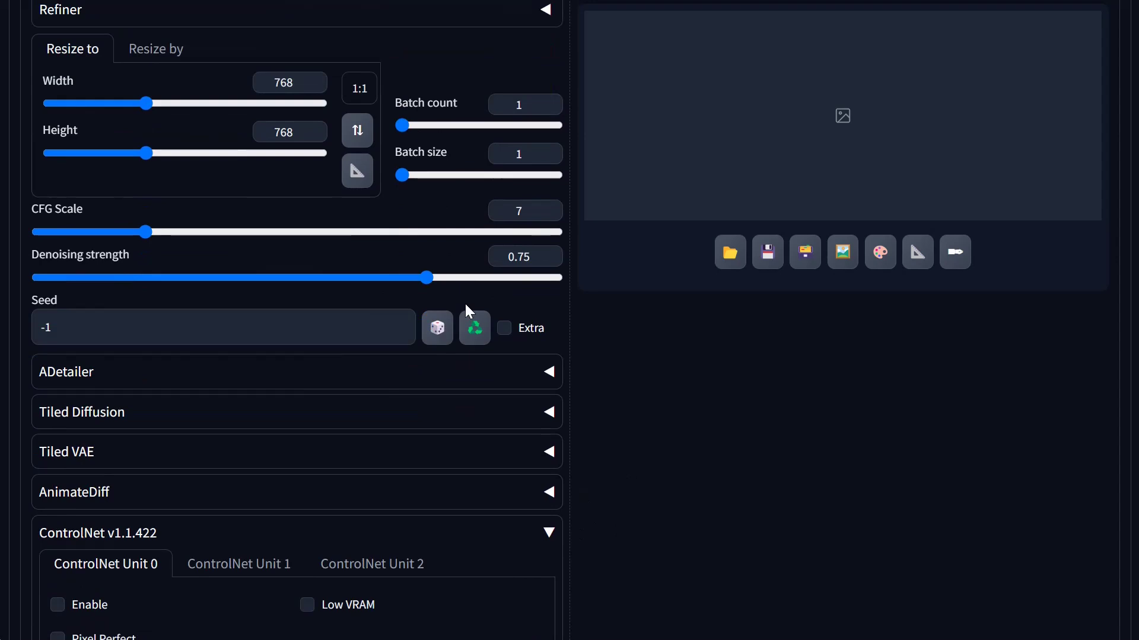
pyautogui.scroll(-8, 393, 341)
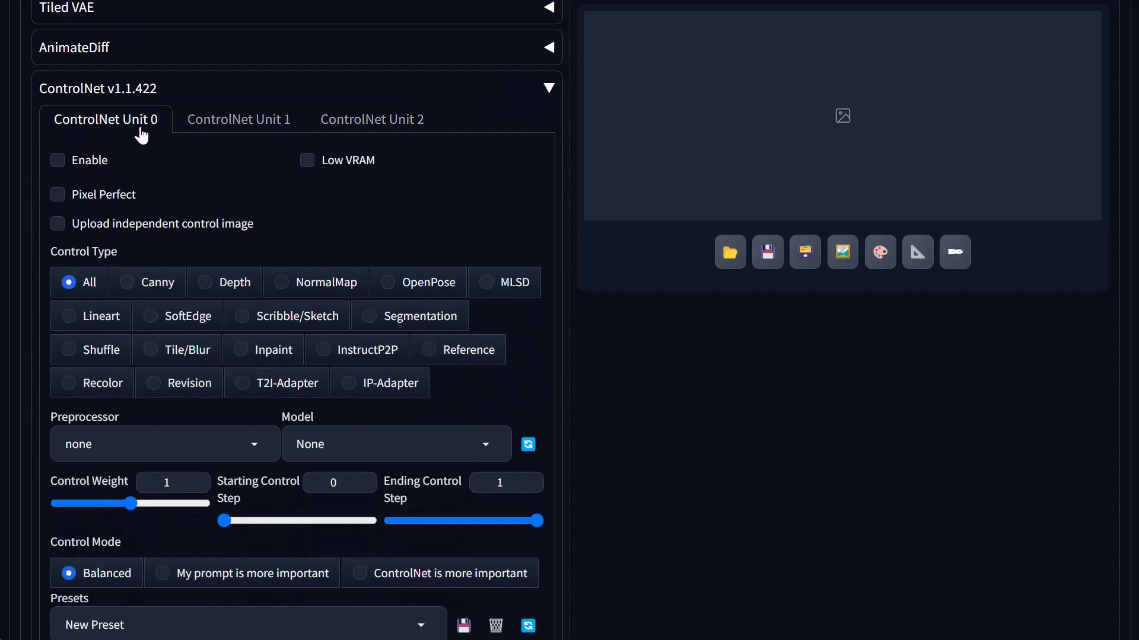
pyautogui.scroll(15, 635, 347)
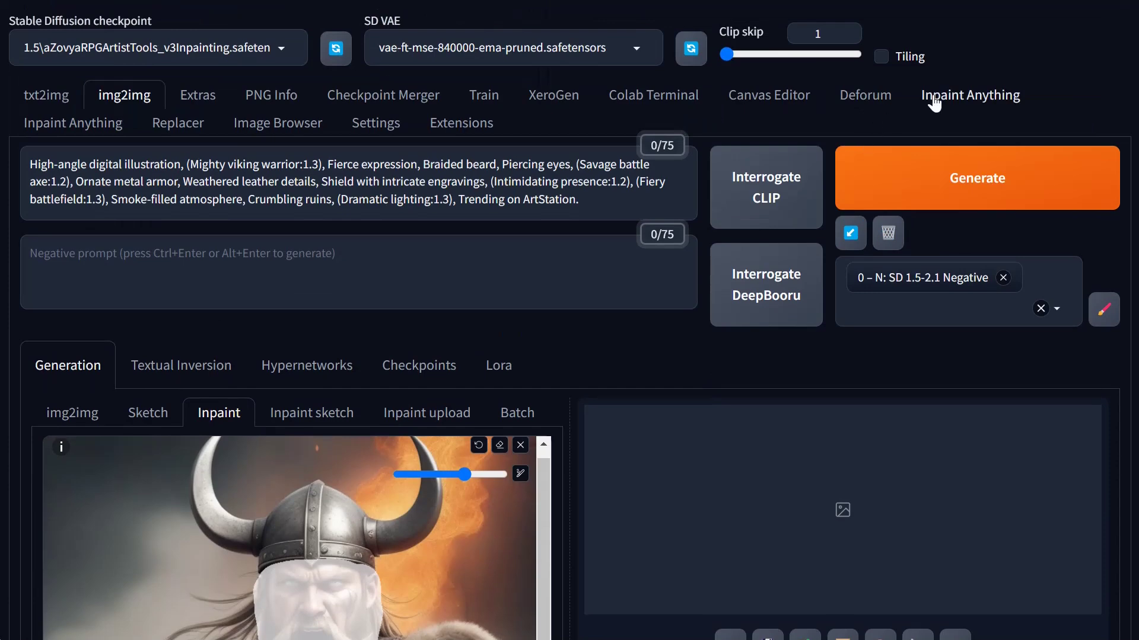
pyautogui.click(374, 126)
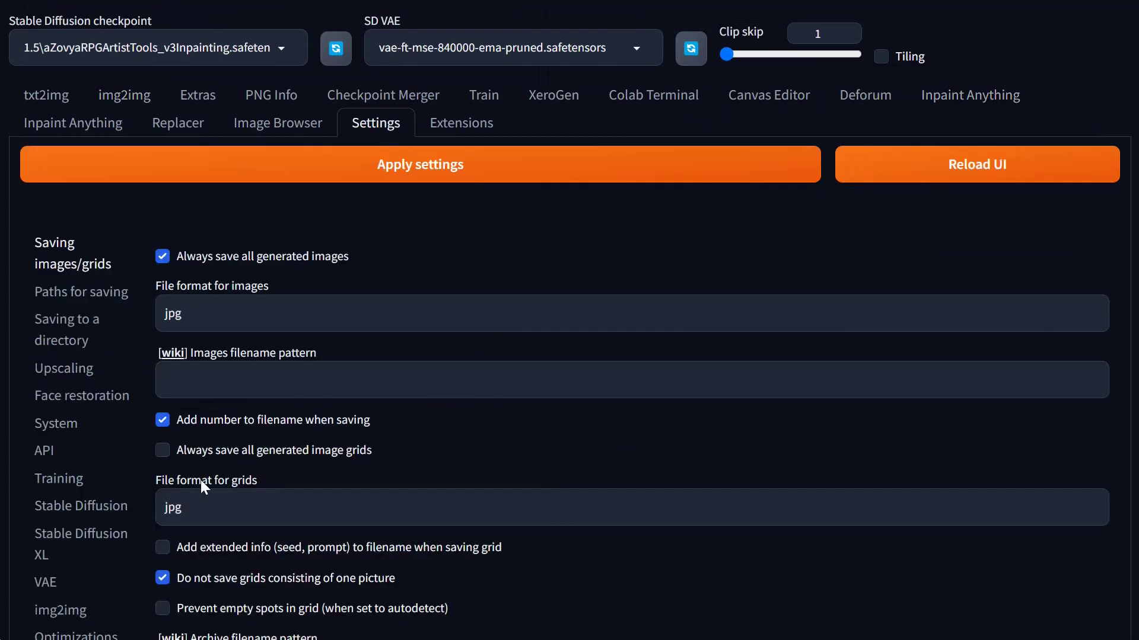
pyautogui.scroll(-10, 201, 479)
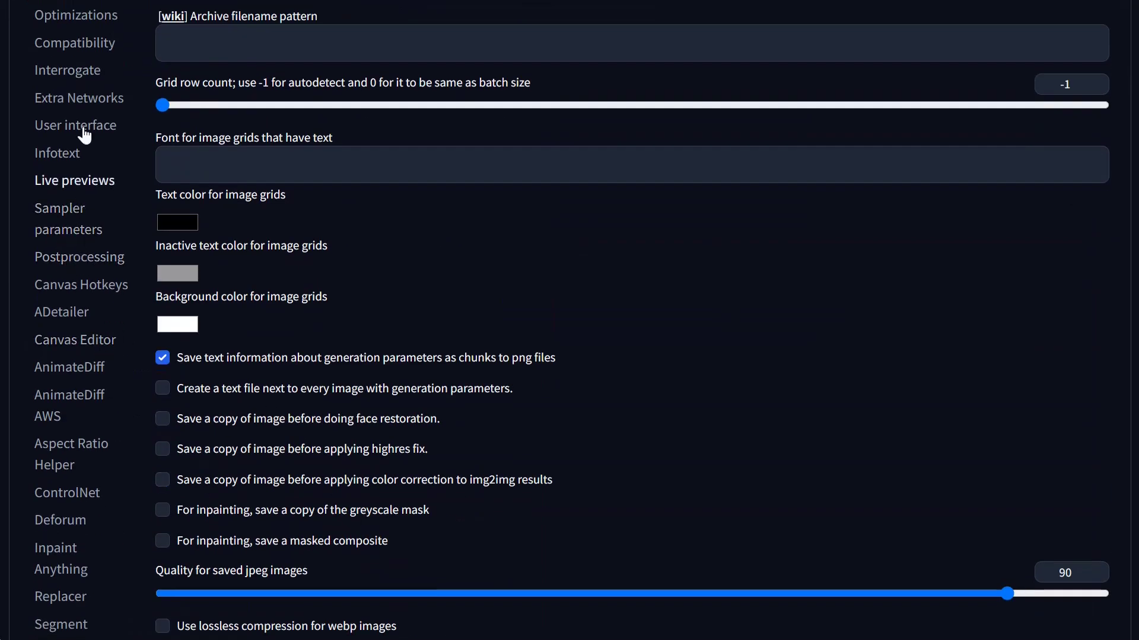
pyautogui.click(71, 495)
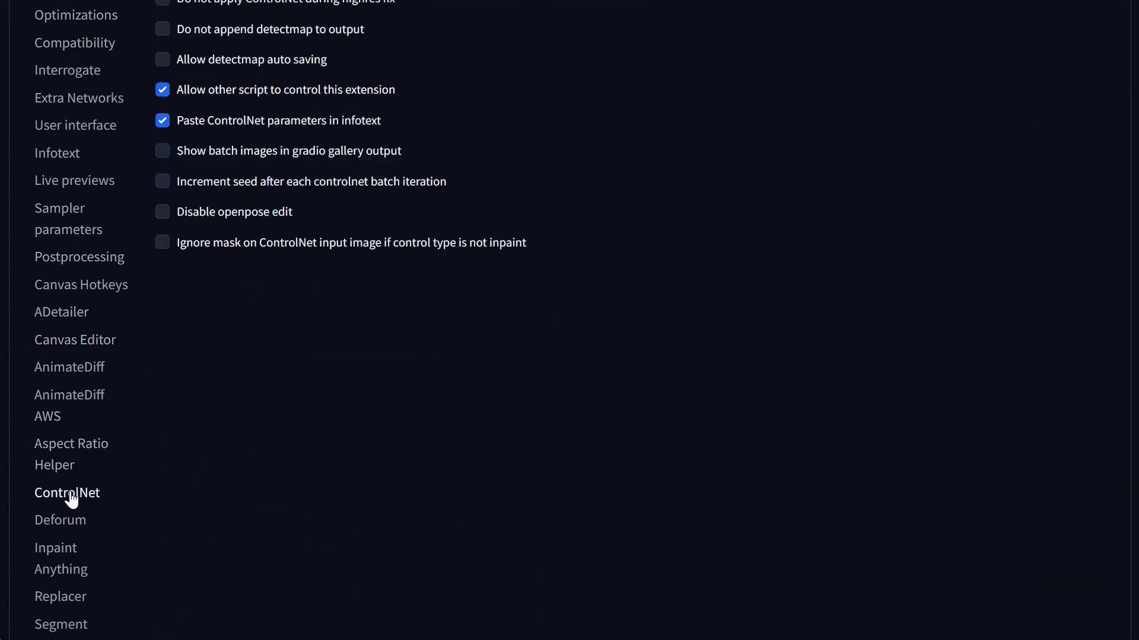
pyautogui.scroll(10, 271, 178)
pyautogui.scroll(-3, 303, 282)
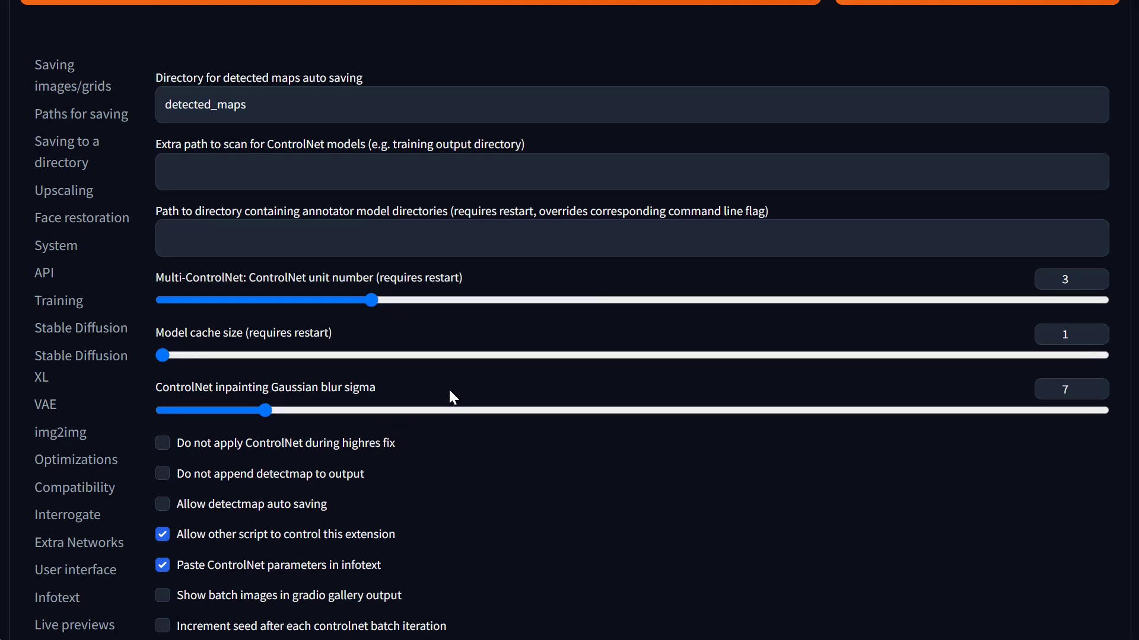
pyautogui.scroll(3, 472, 386)
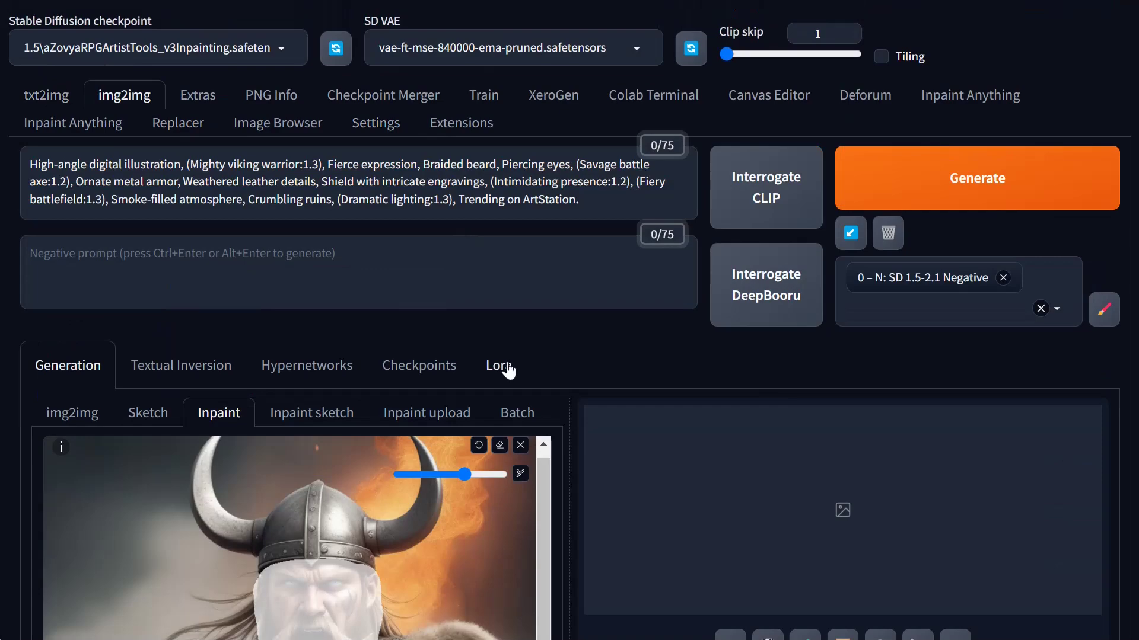
# Enable ControlNet Unit 0 with Pixel Perfect and the independent control image upload
pyautogui.scroll(-2, 496, 363)
pyautogui.scroll(-15, 614, 453)
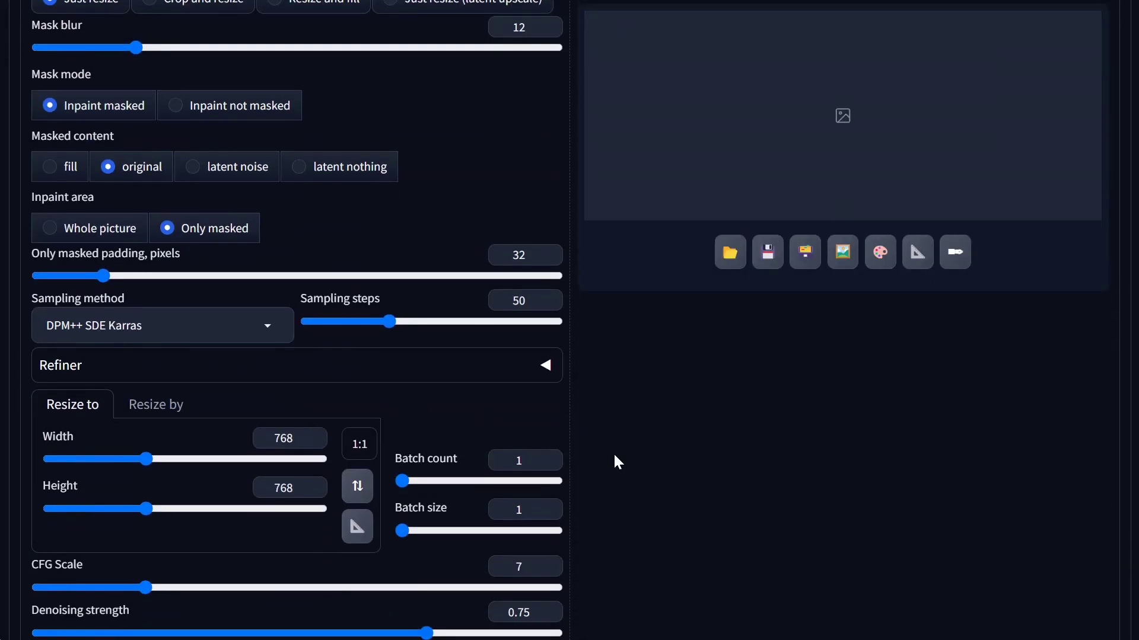
pyautogui.scroll(-5, 319, 464)
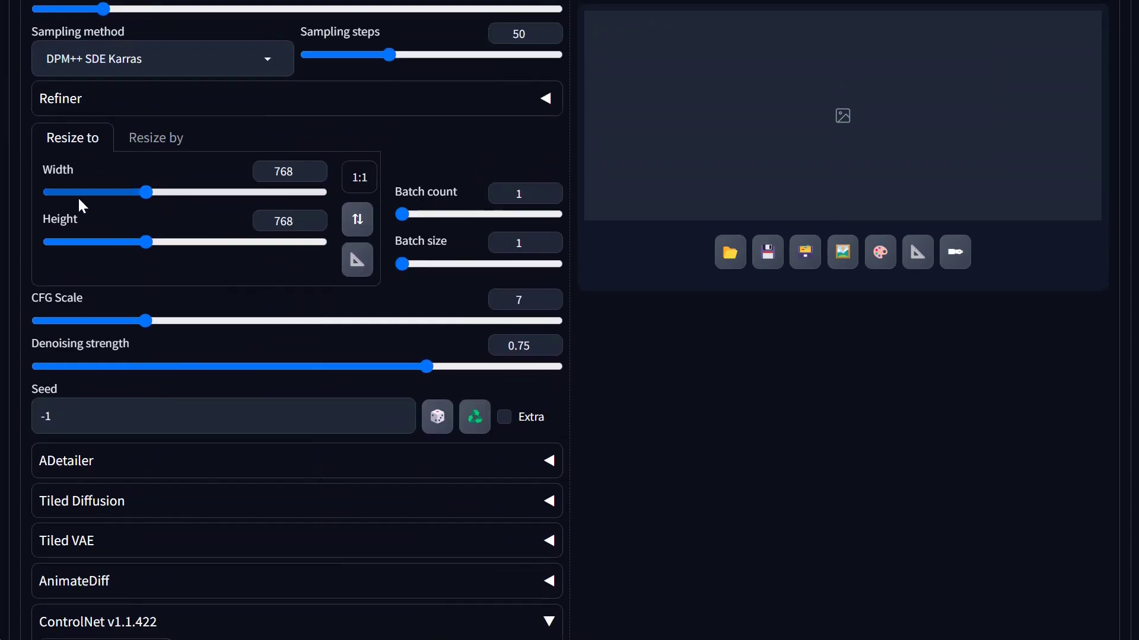
pyautogui.scroll(-6, 392, 415)
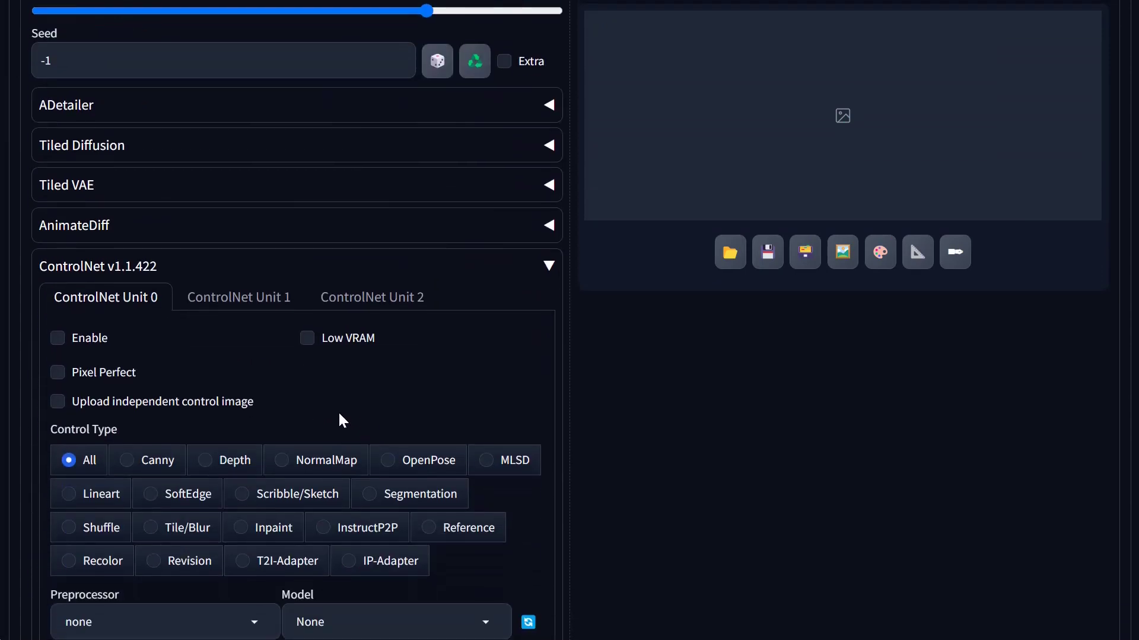
pyautogui.scroll(-6, 338, 411)
pyautogui.scroll(-1, 191, 418)
pyautogui.scroll(-2, 178, 386)
pyautogui.scroll(7, 172, 367)
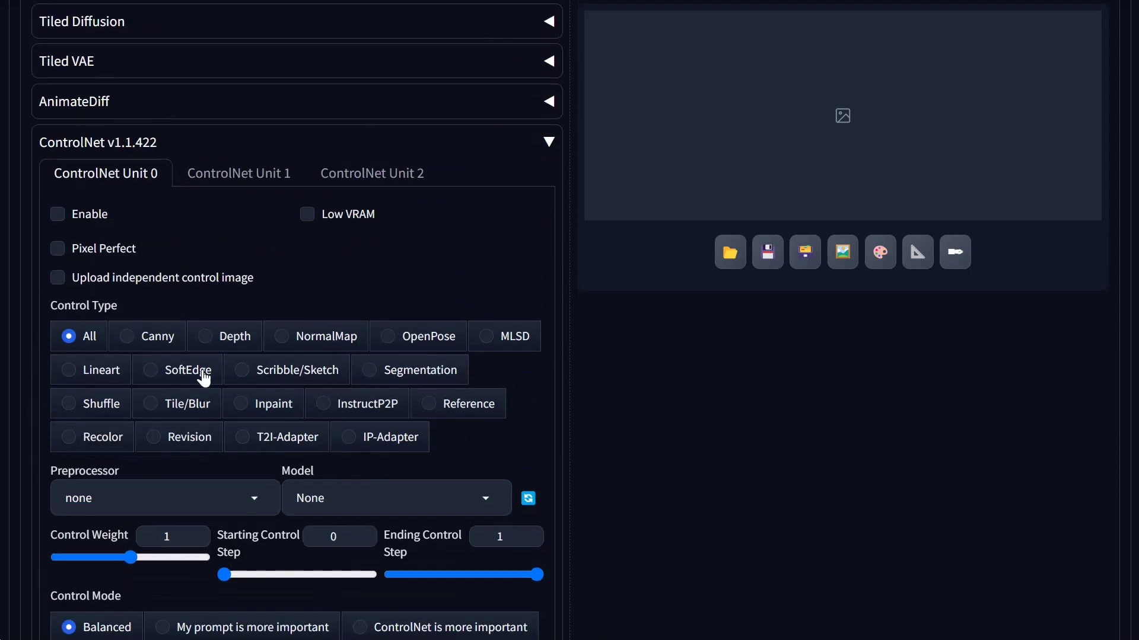
pyautogui.click(57, 215)
pyautogui.click(58, 250)
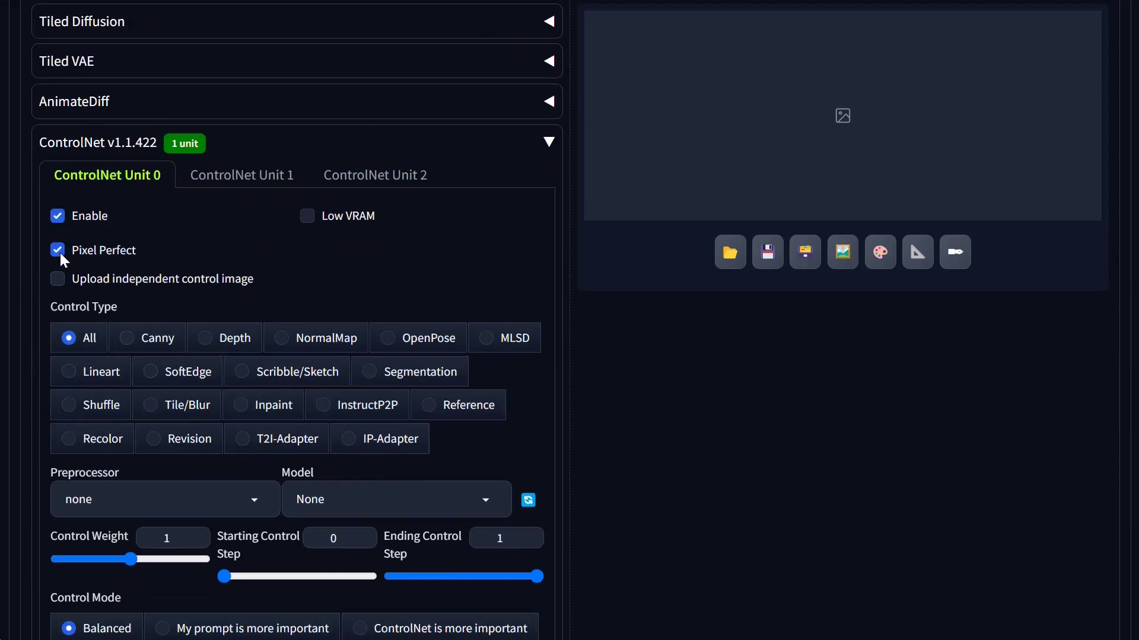
pyautogui.click(67, 282)
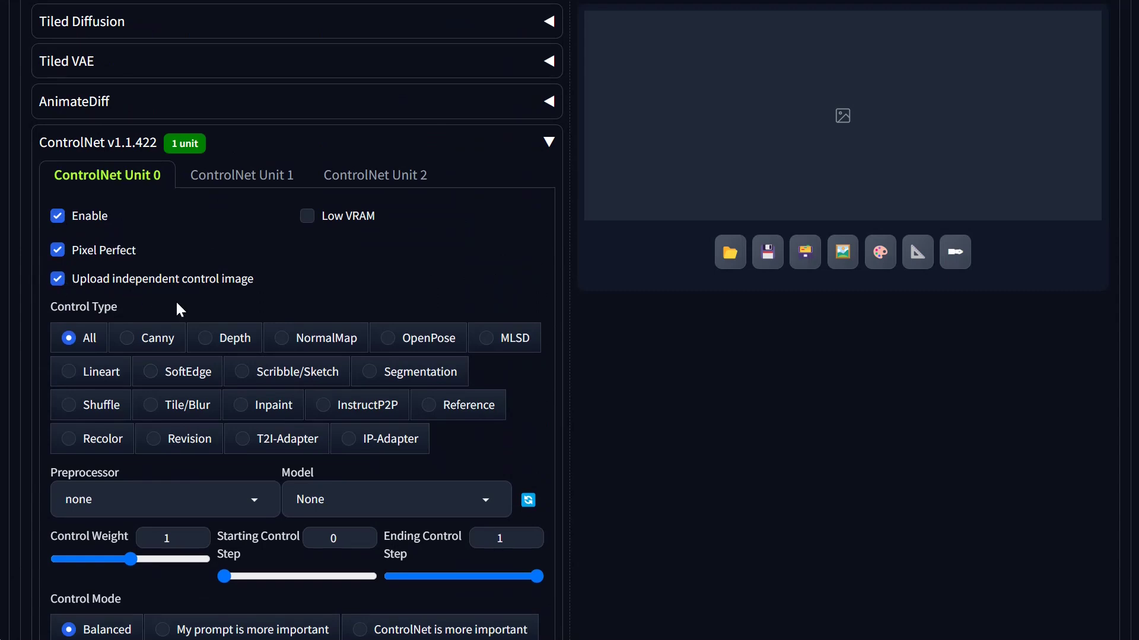
pyautogui.scroll(20, 175, 300)
pyautogui.scroll(2, 365, 403)
pyautogui.scroll(-15, 580, 478)
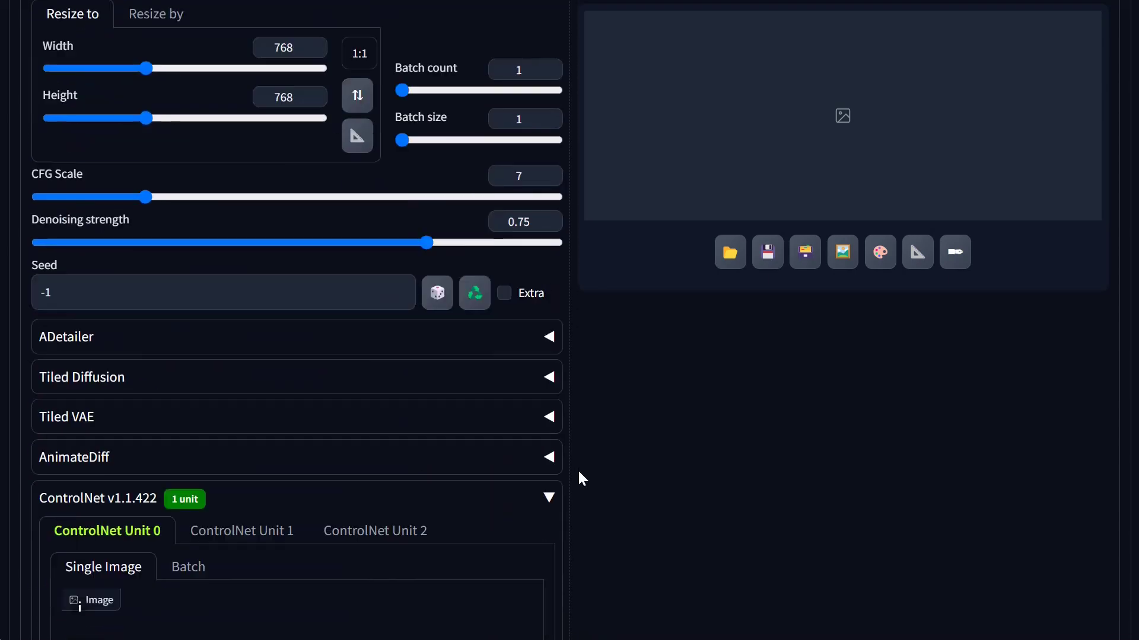
pyautogui.scroll(-13, 474, 409)
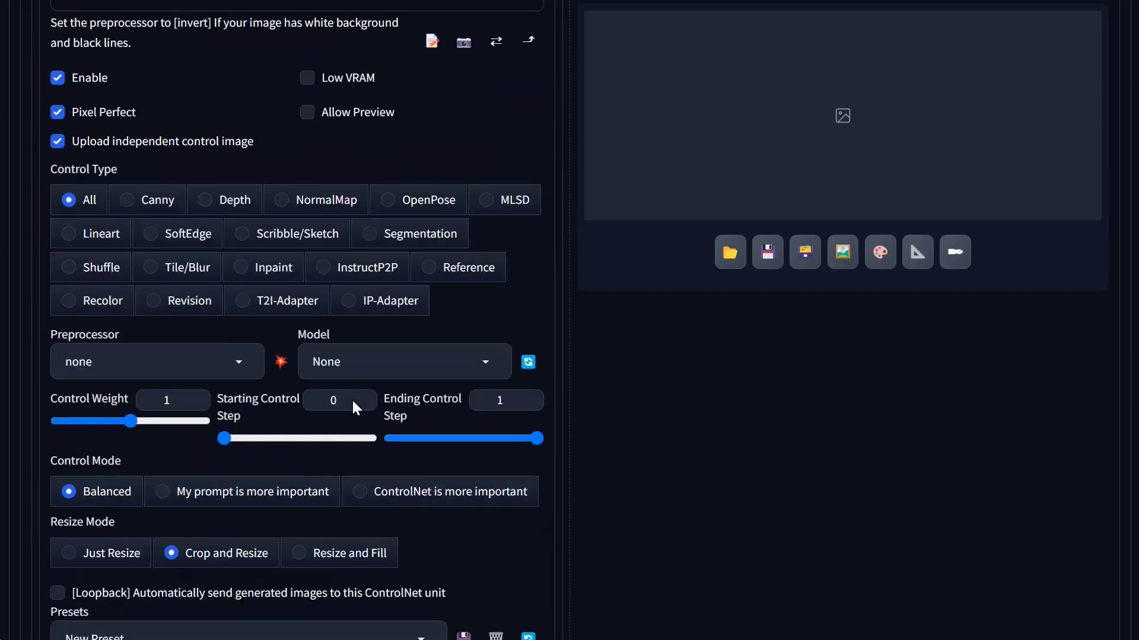
# Set ControlNet Unit 0's control type to IP-Adapter and check that ip-adapter-plus-face_sd15 is the chosen model
pyautogui.click(382, 307)
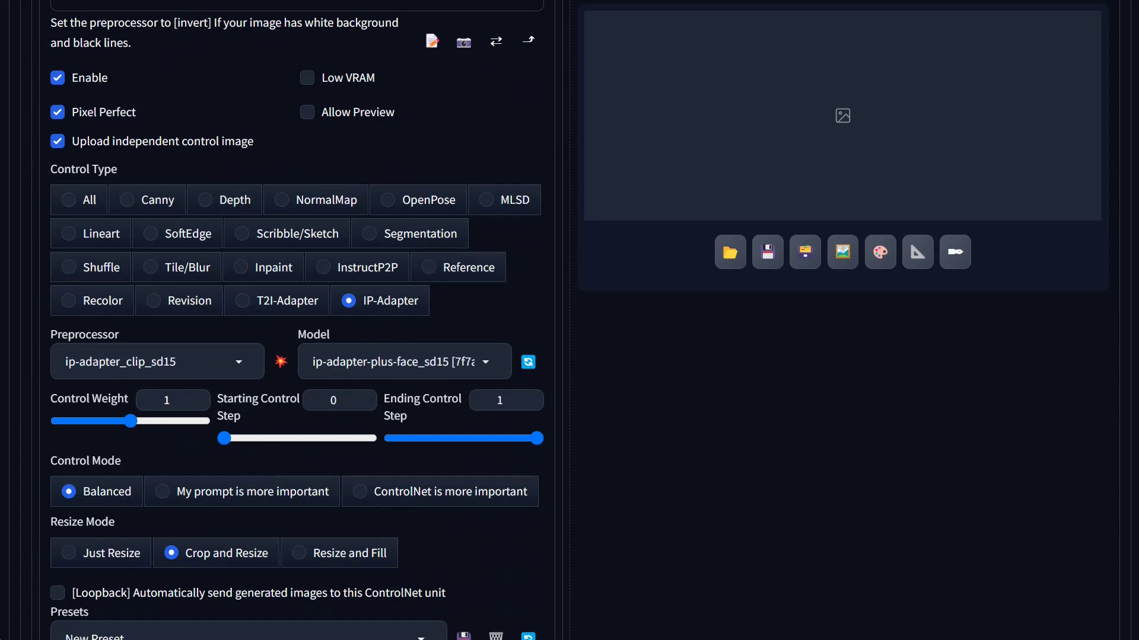
pyautogui.click(487, 358)
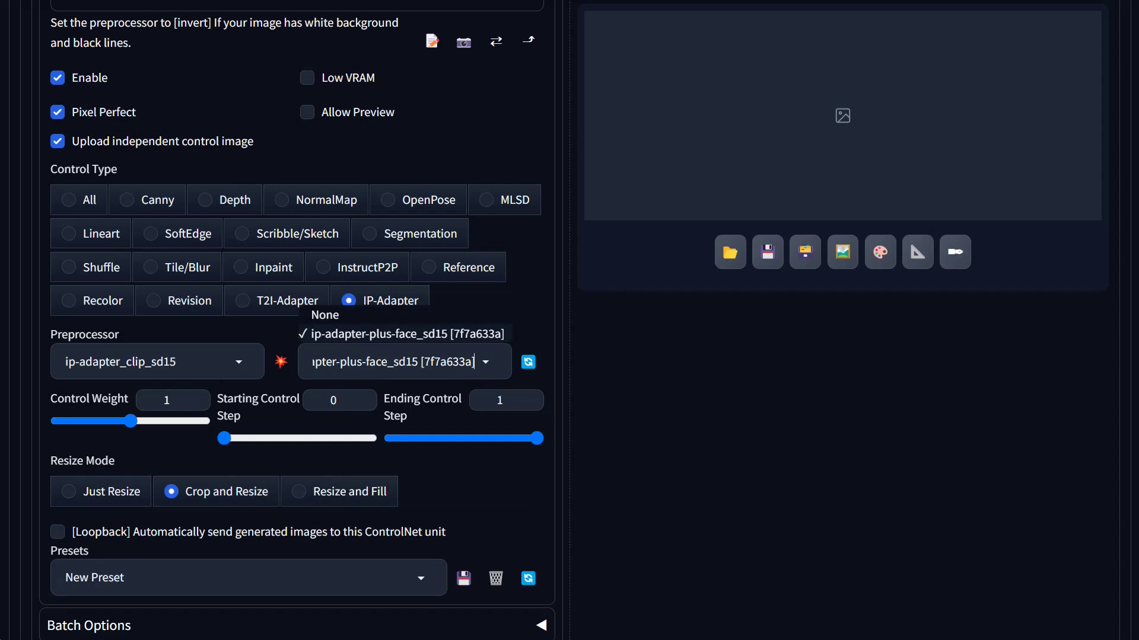
pyautogui.click(693, 415)
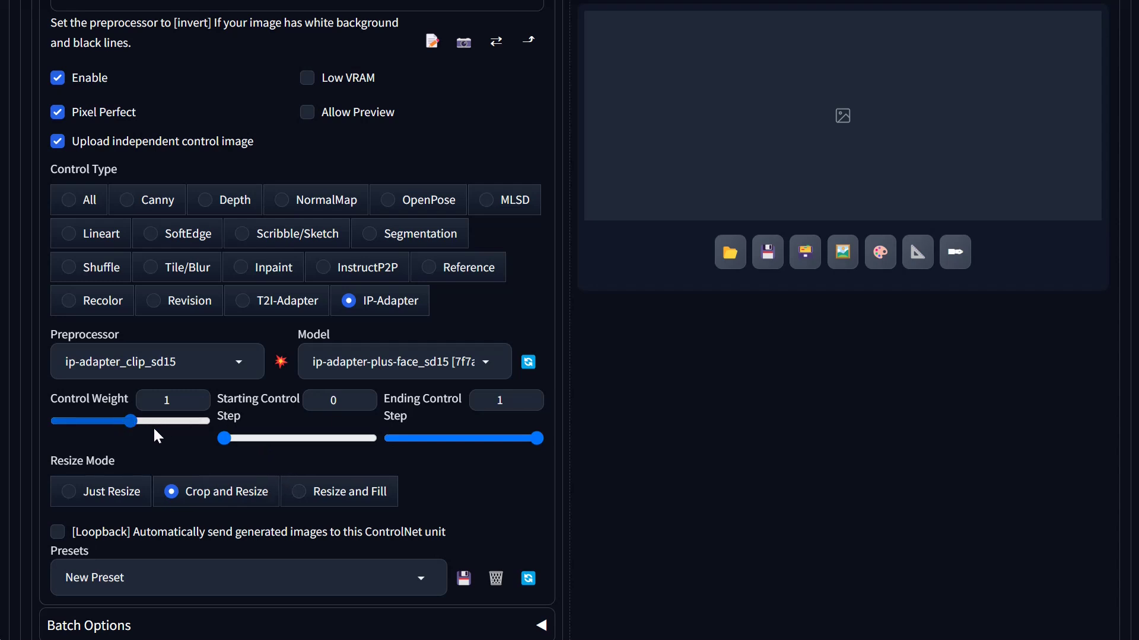
# Review the denoising strength, the ControlNet unit's options and the folder of installed ControlNet models
pyautogui.scroll(3, 272, 452)
pyautogui.scroll(12, 279, 462)
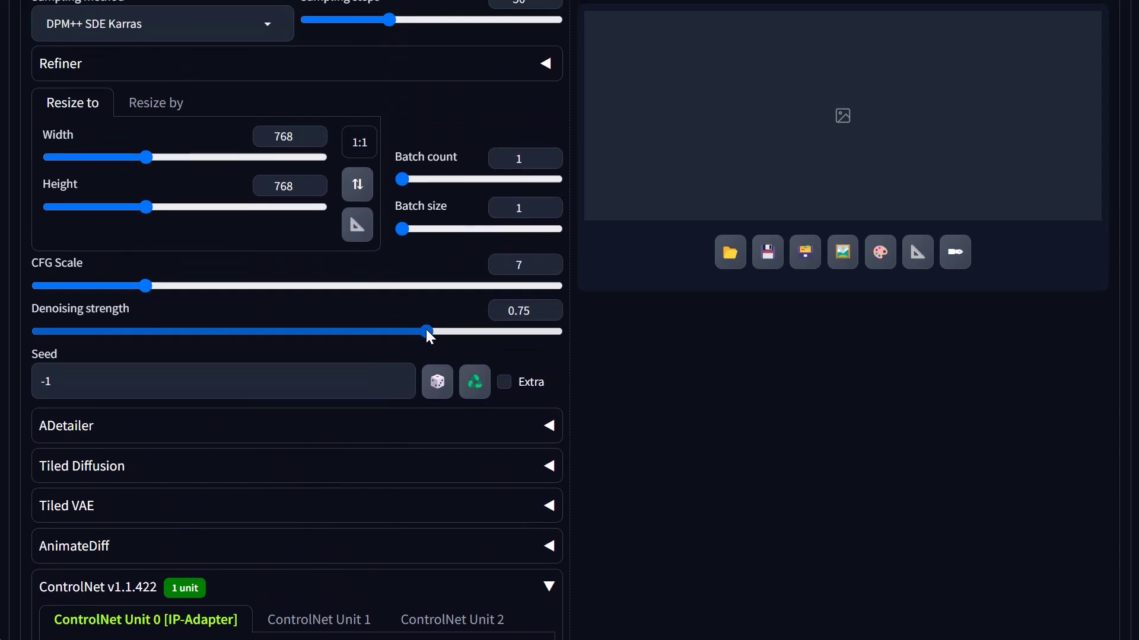
pyautogui.scroll(-12, 504, 397)
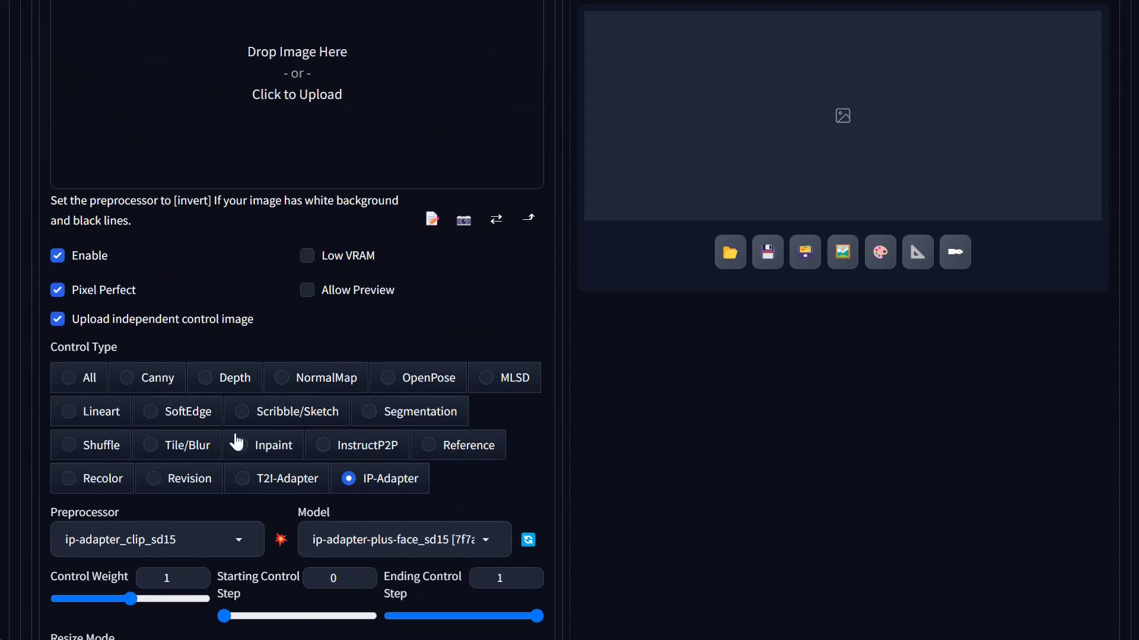
pyautogui.scroll(-3, 313, 481)
pyautogui.scroll(15, 486, 419)
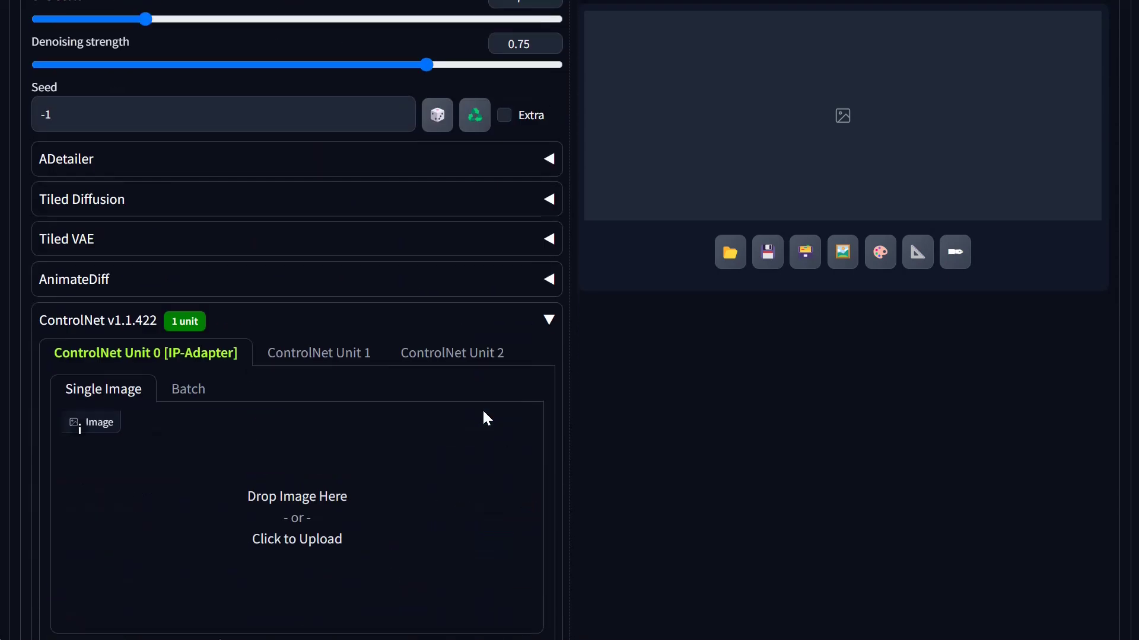
pyautogui.scroll(-6, 303, 281)
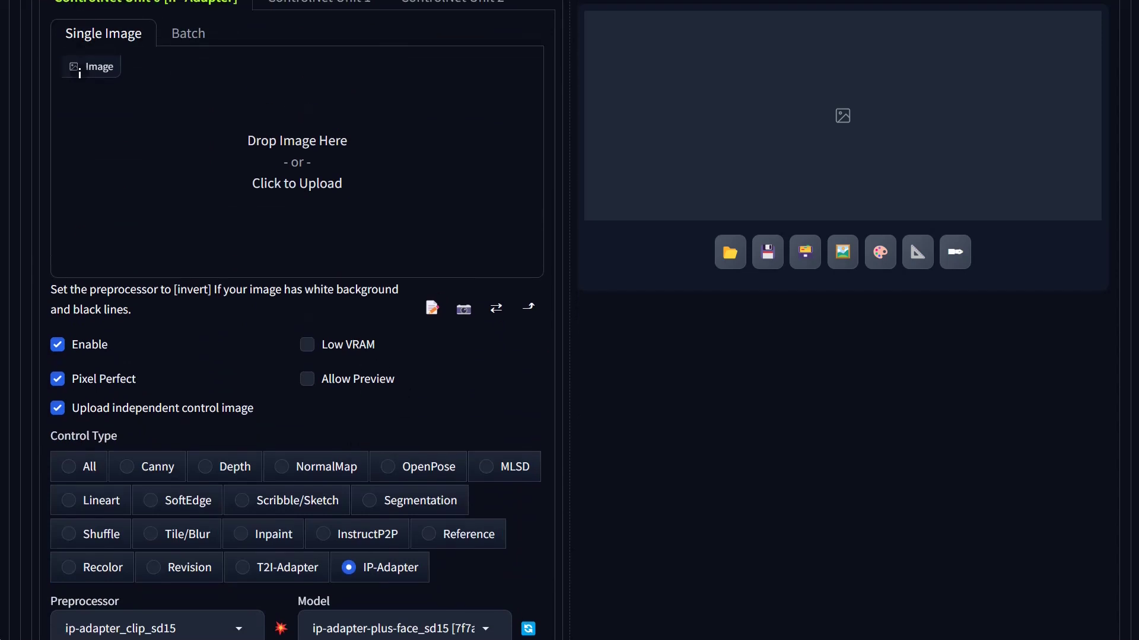
pyautogui.hotkey('alt', 'Tab')
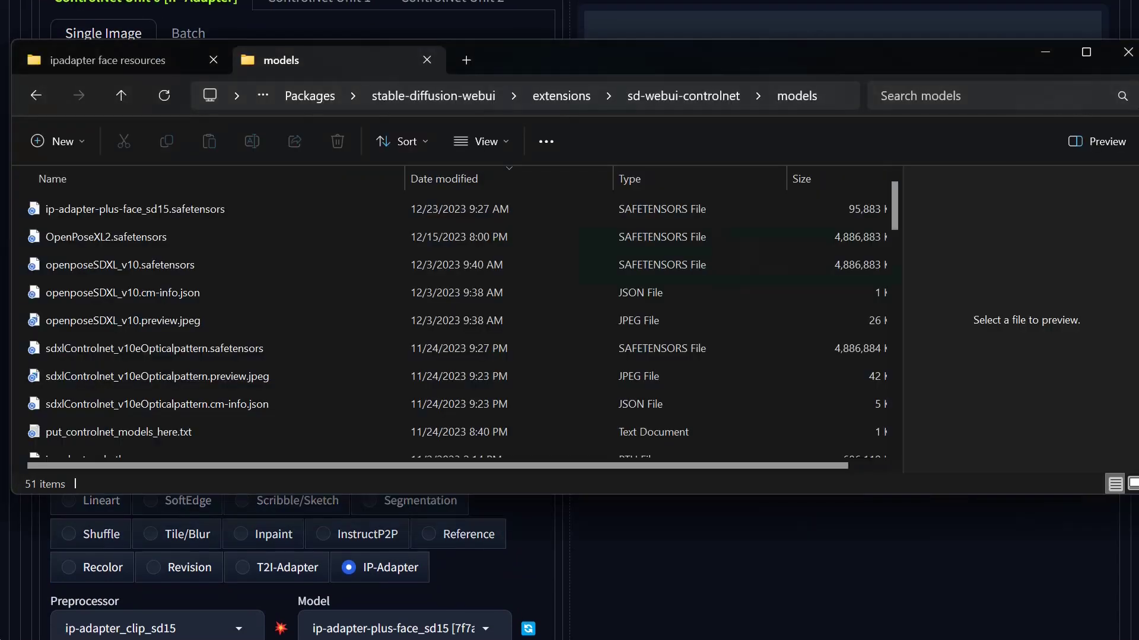
pyautogui.hotkey('alt', 'Tab')
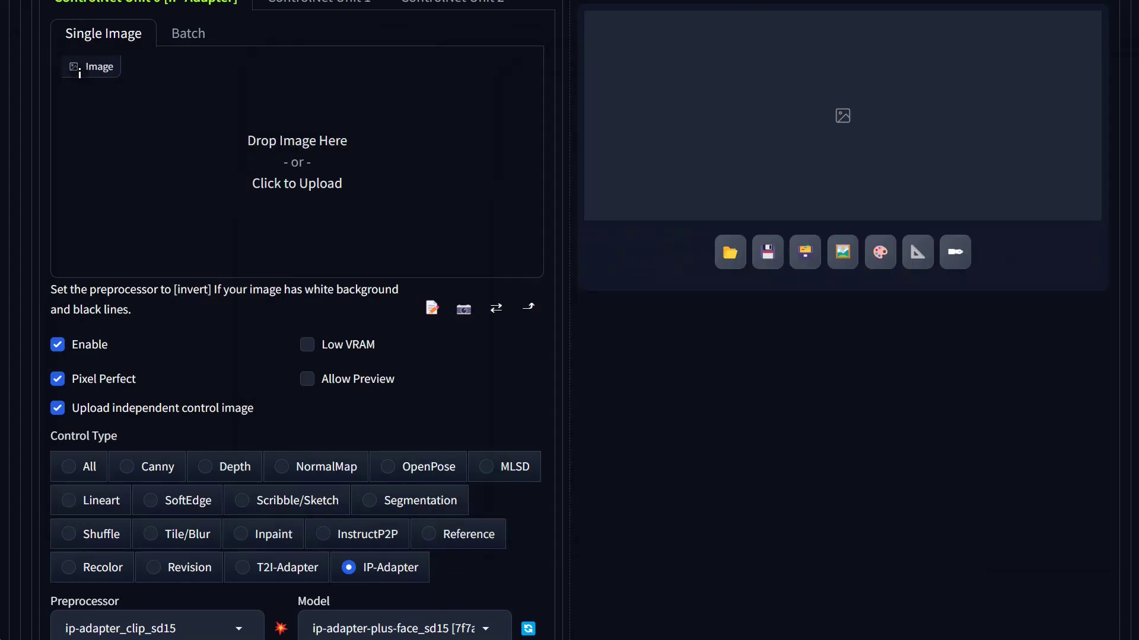
# Load the portrait photo of the bearded, curly-haired man as the control image of ControlNet Unit 0
pyautogui.scroll(15, 586, 311)
pyautogui.scroll(3, 600, 336)
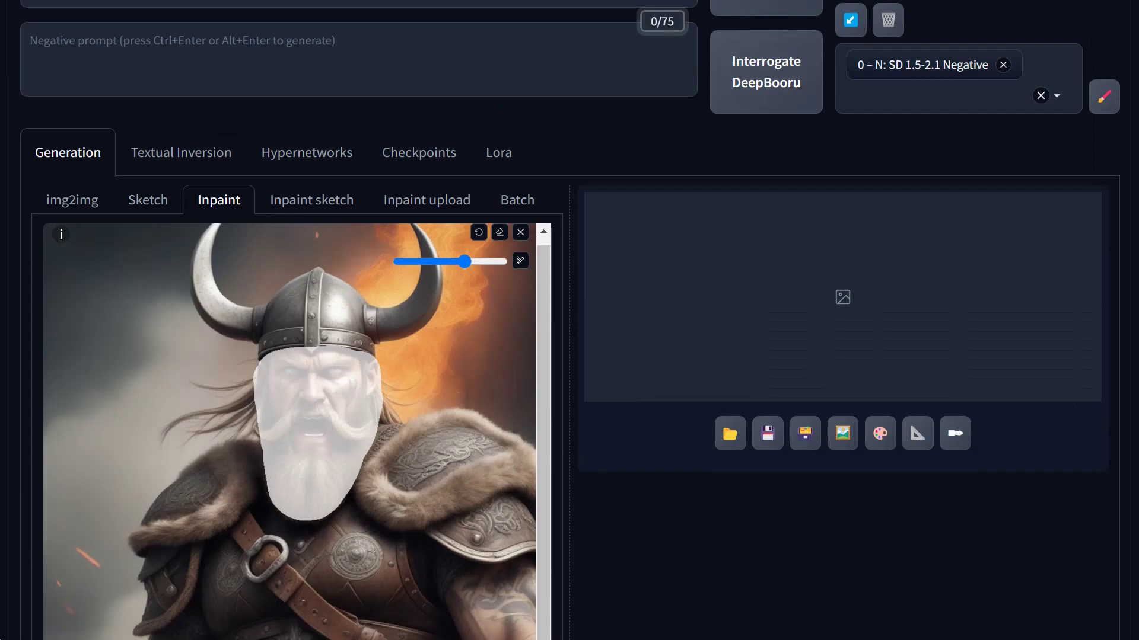
pyautogui.scroll(-18, 524, 444)
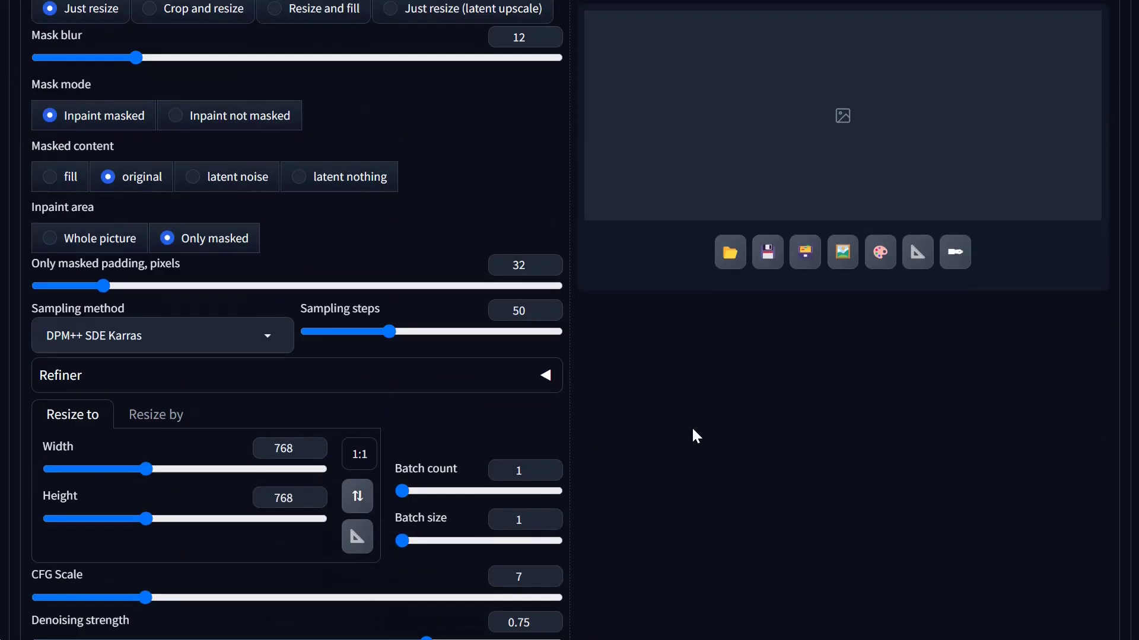
pyautogui.scroll(-4, 696, 436)
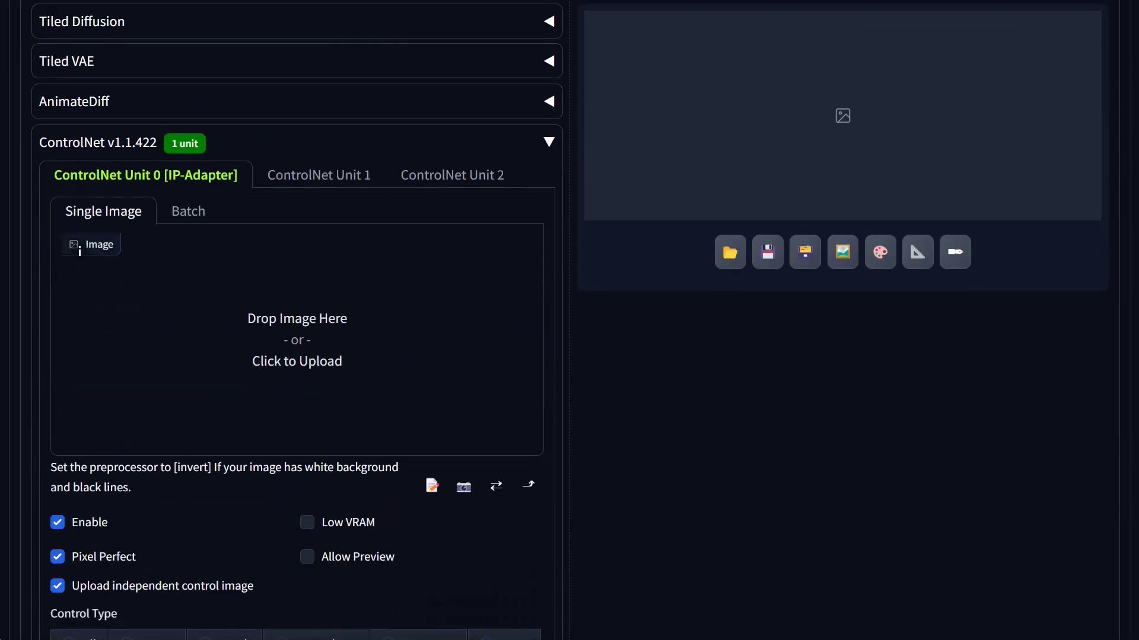
pyautogui.moveTo(1138, 361); pyautogui.dragTo(261, 298)
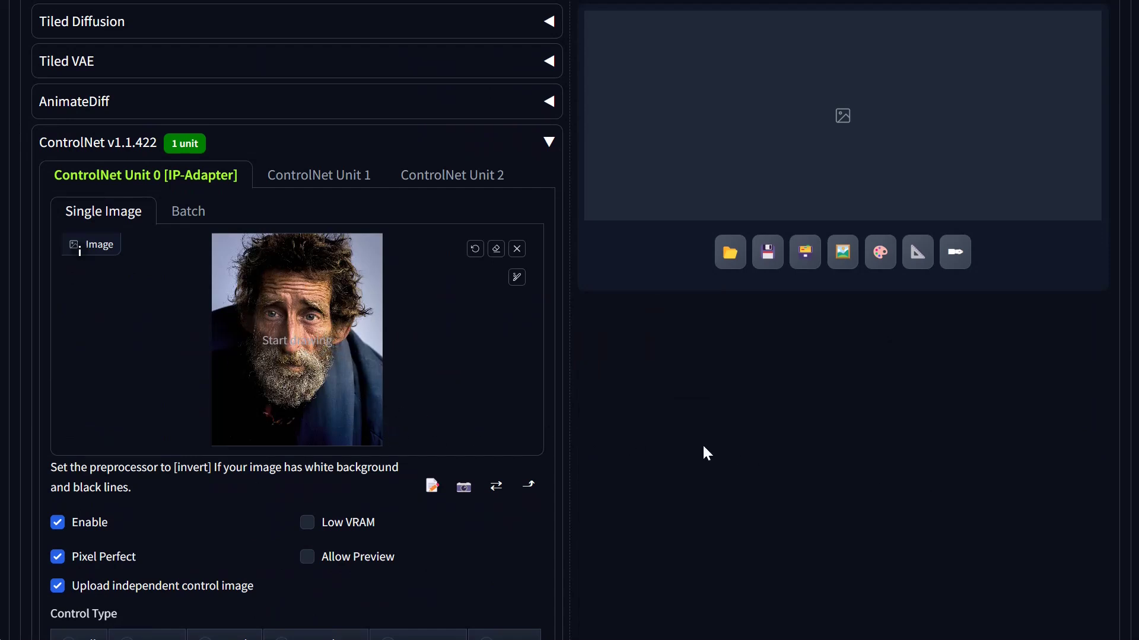
# Check the face mask and the IP-Adapter settings, and generate the inpainted viking image
pyautogui.scroll(15, 706, 450)
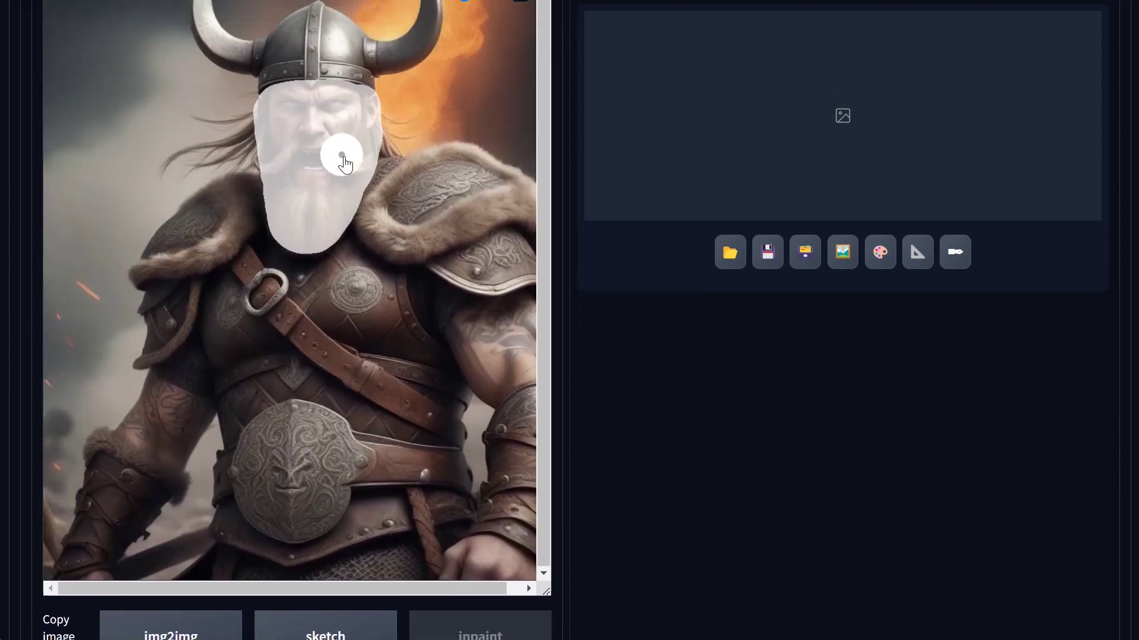
pyautogui.scroll(-15, 810, 457)
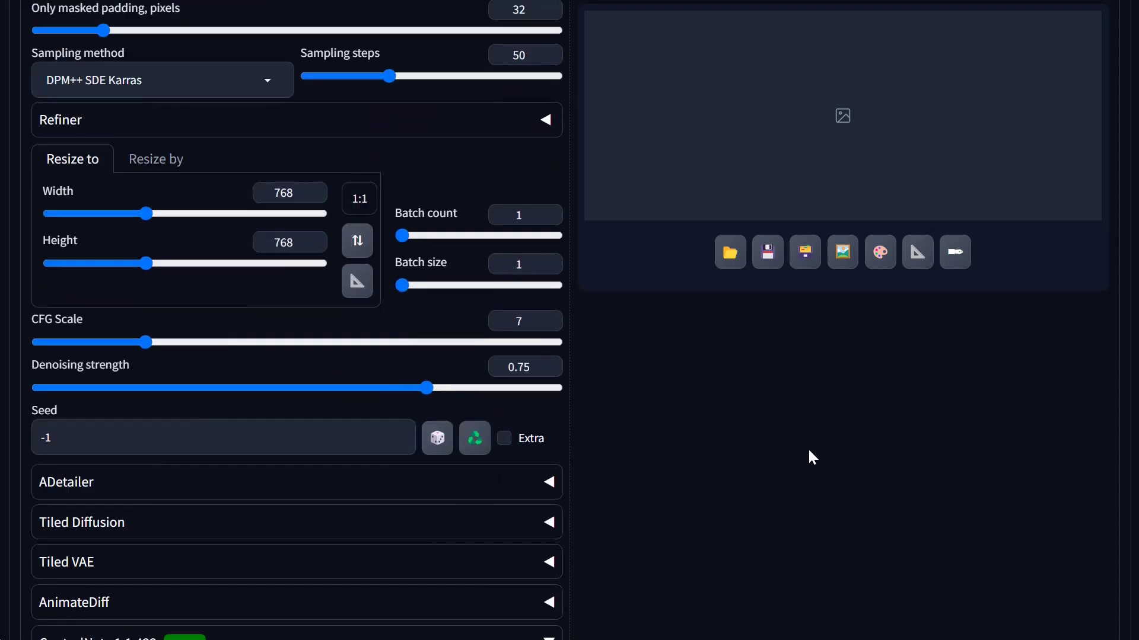
pyautogui.scroll(-3, 810, 456)
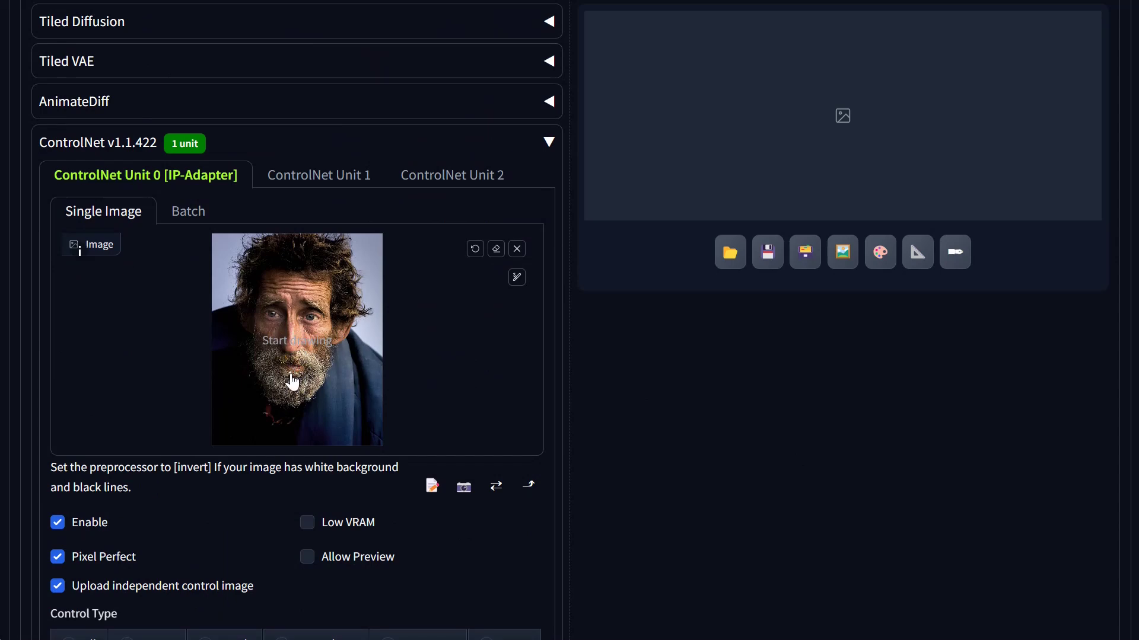
pyautogui.scroll(-9, 640, 394)
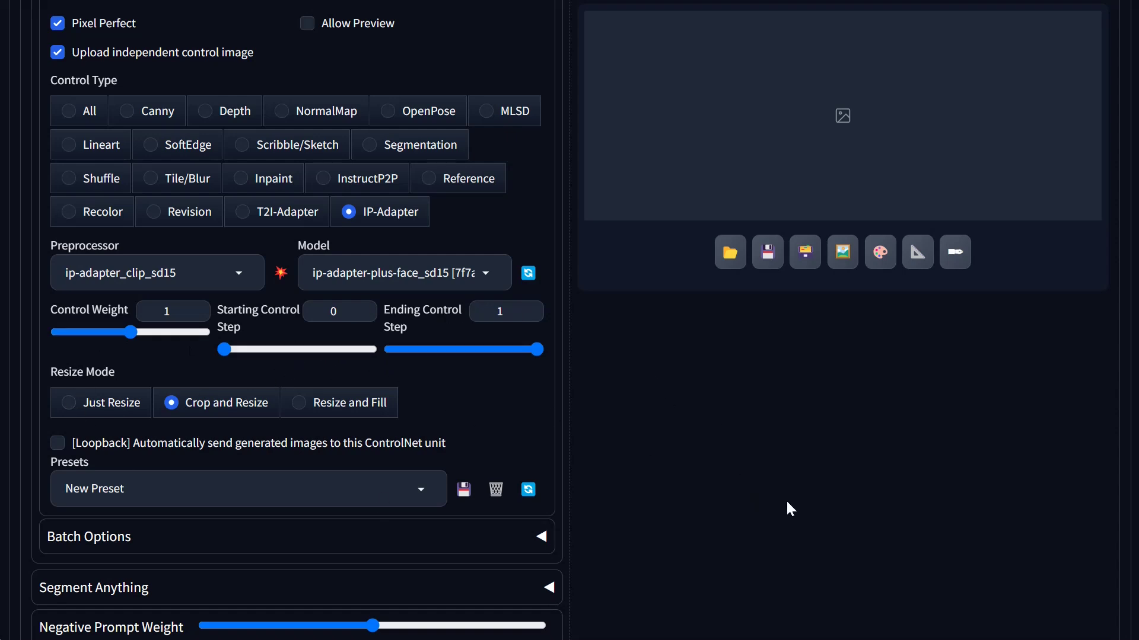
pyautogui.scroll(10, 895, 511)
pyautogui.scroll(8, 895, 505)
pyautogui.scroll(15, 899, 510)
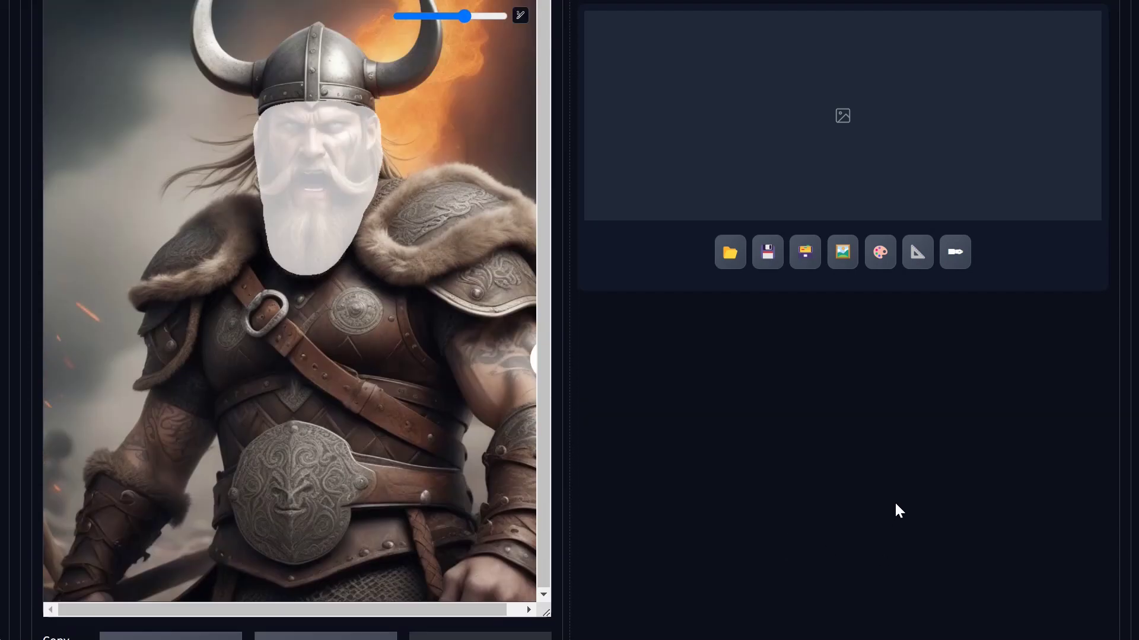
pyautogui.hotkey('ctrl', 'Return')
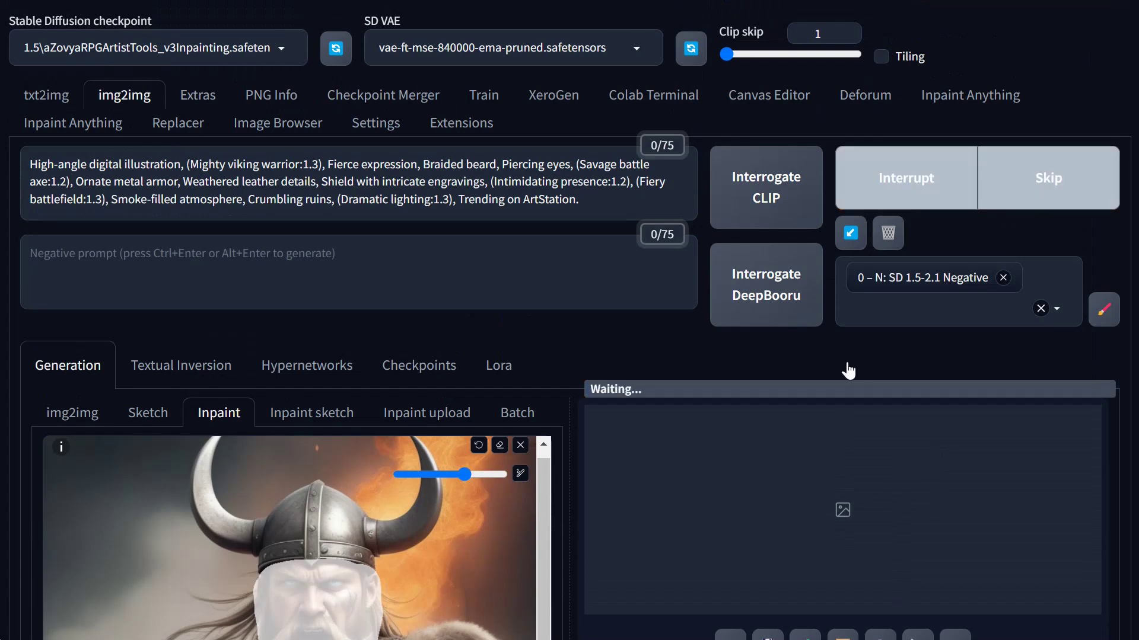
# Inspect the generated viking's new face in the enlarged view and close that view
pyautogui.scroll(-3, 846, 374)
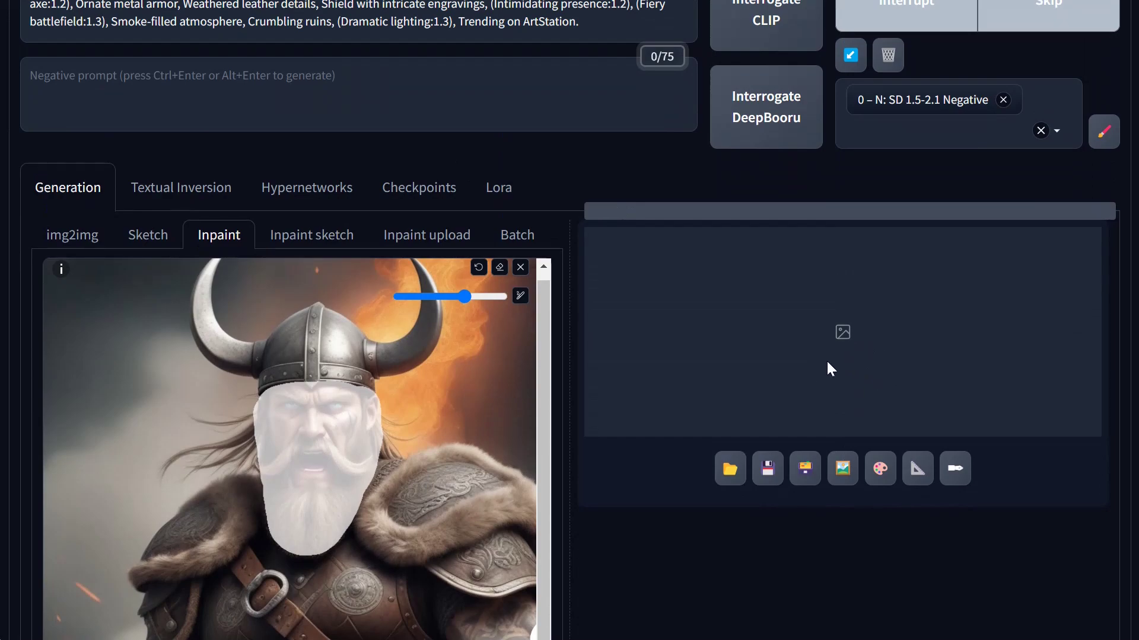
pyautogui.scroll(-4, 826, 441)
pyautogui.scroll(-2, 828, 443)
pyautogui.scroll(6, 827, 442)
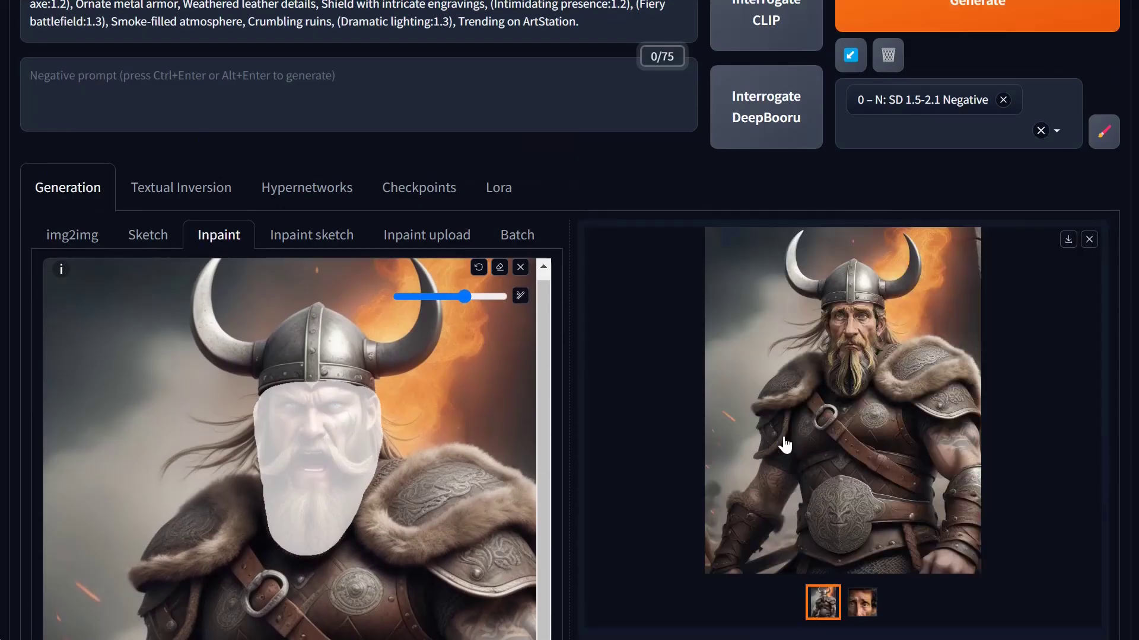
pyautogui.click(805, 408)
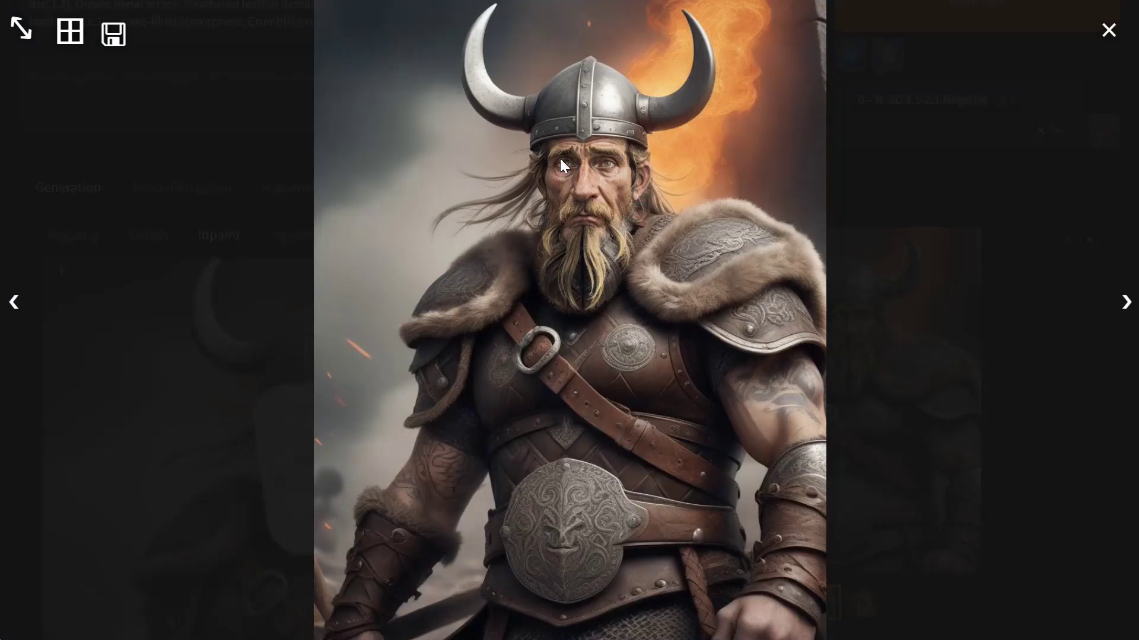
pyautogui.scroll(-2, 613, 364)
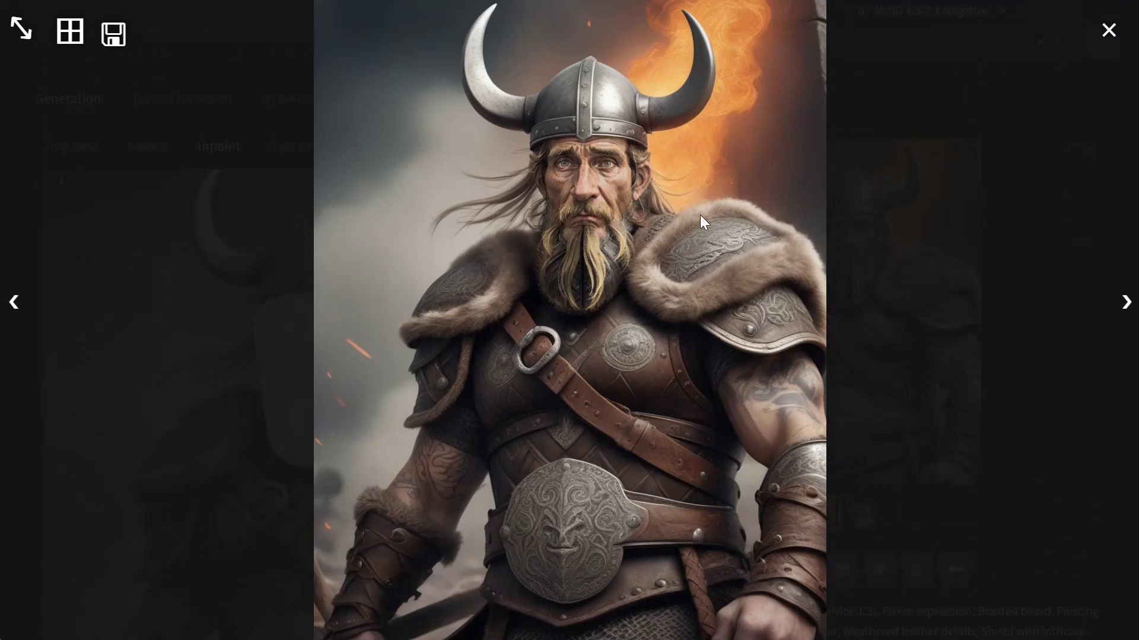
pyautogui.click(589, 291)
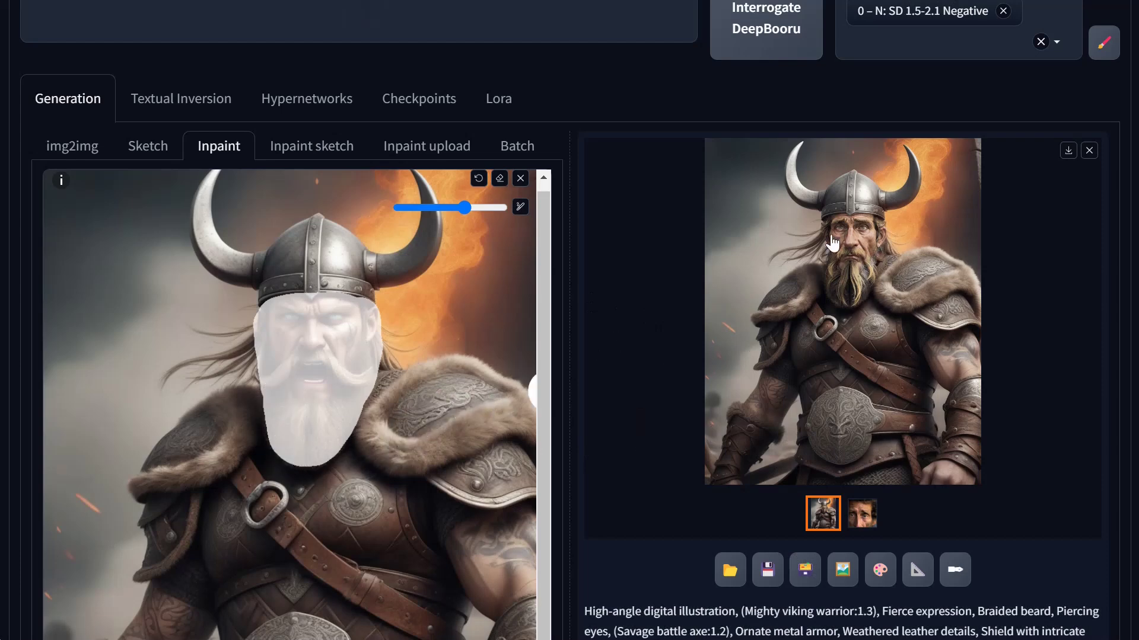
# Set ControlNet Unit 0's control weight to 0.8 and its starting control step to 0.28
pyautogui.scroll(-1, 783, 408)
pyautogui.scroll(1, 783, 408)
pyautogui.scroll(-15, 658, 471)
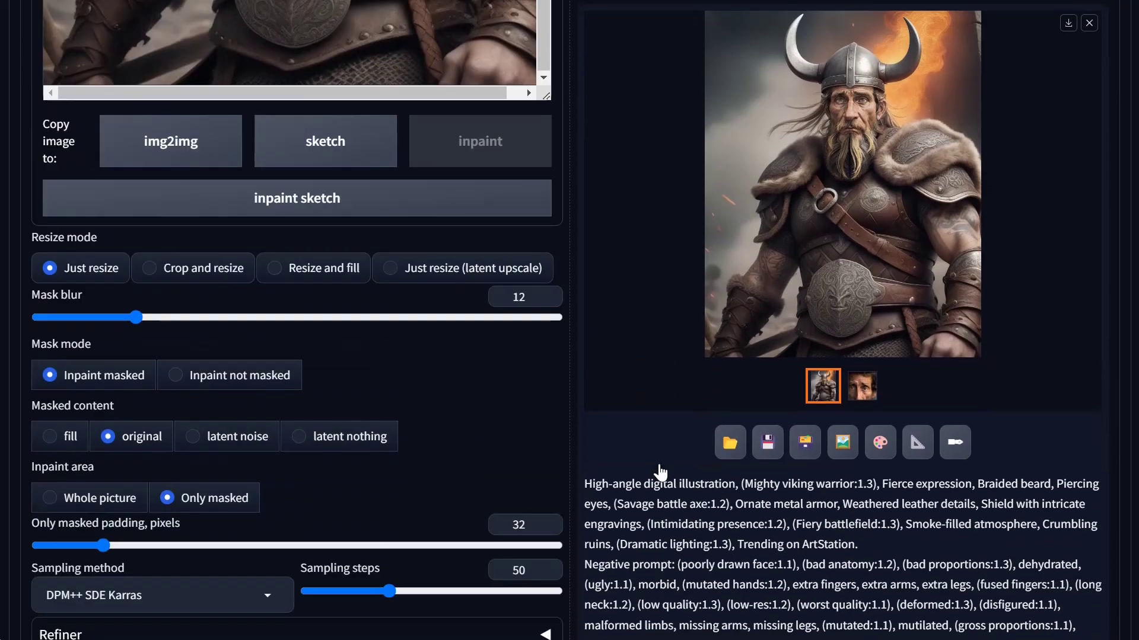
pyautogui.scroll(-3, 658, 469)
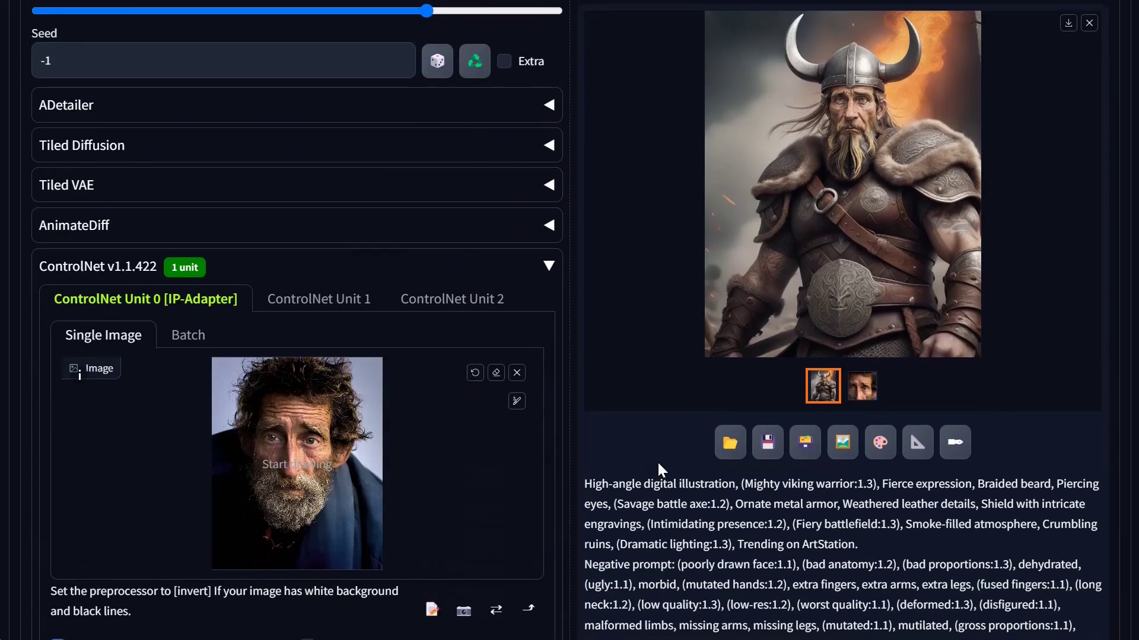
pyautogui.scroll(-1, 640, 361)
pyautogui.scroll(-5, 638, 358)
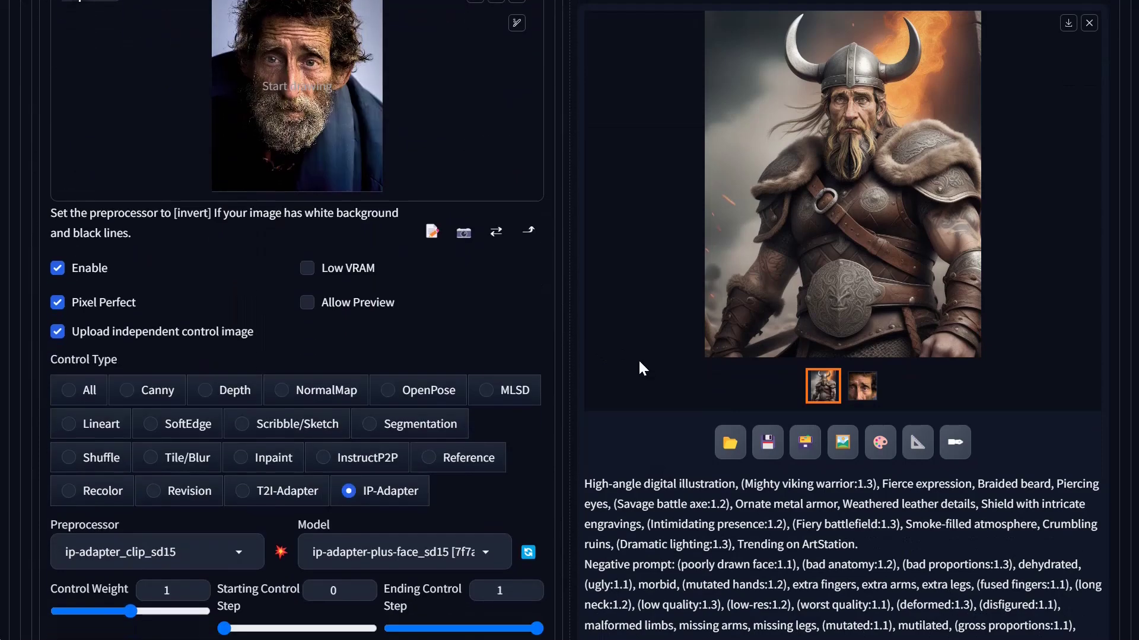
pyautogui.scroll(-4, 638, 358)
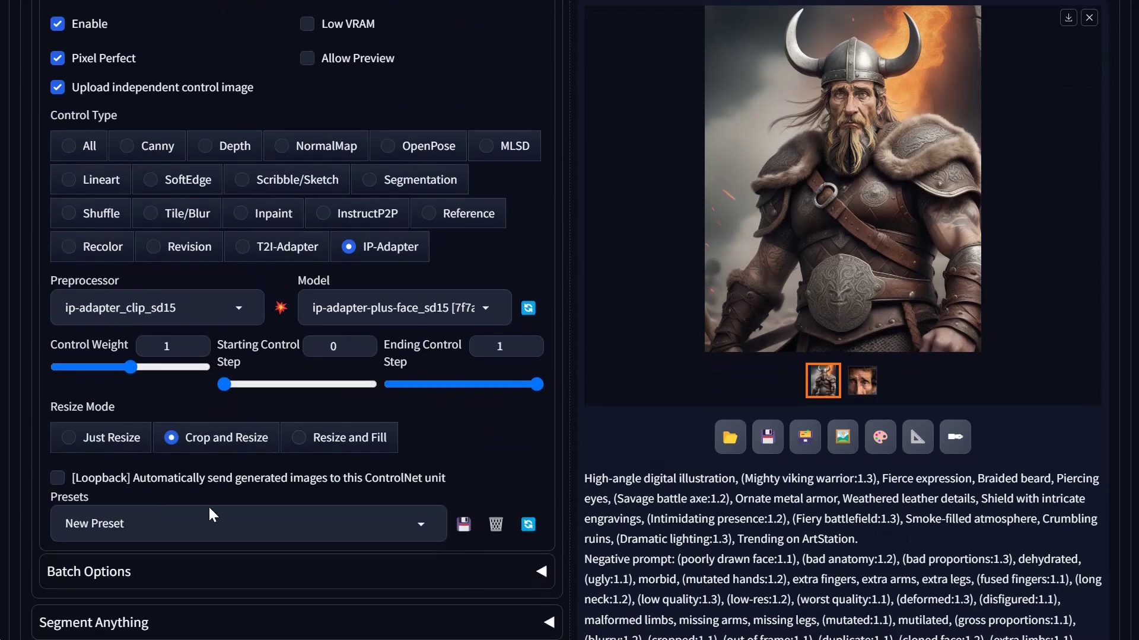
pyautogui.click(104, 368)
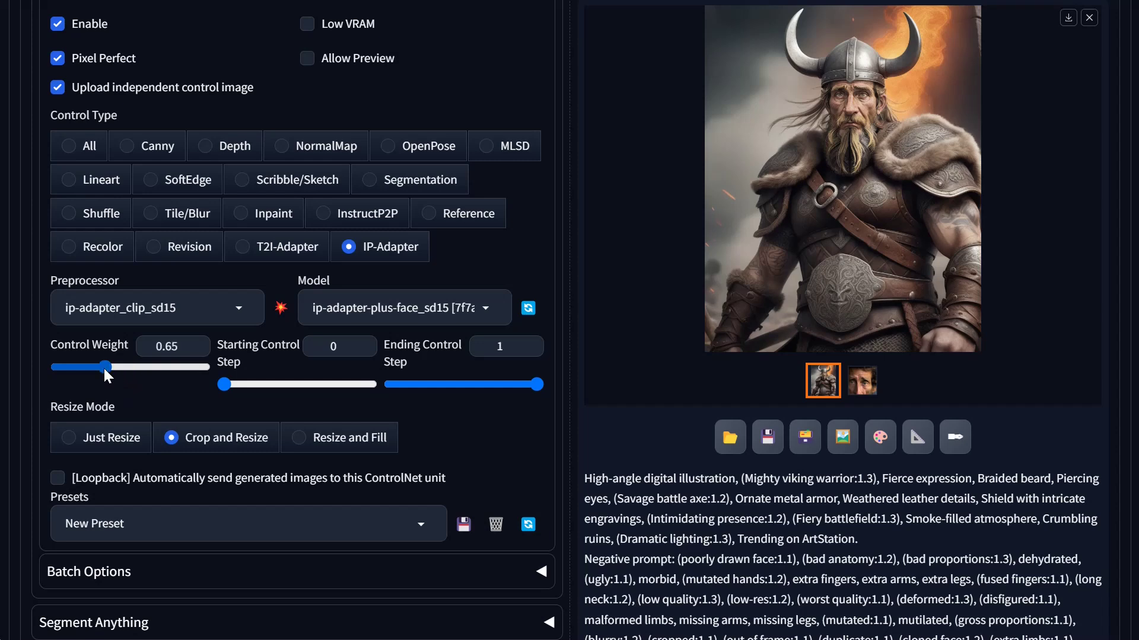
pyautogui.click(117, 368)
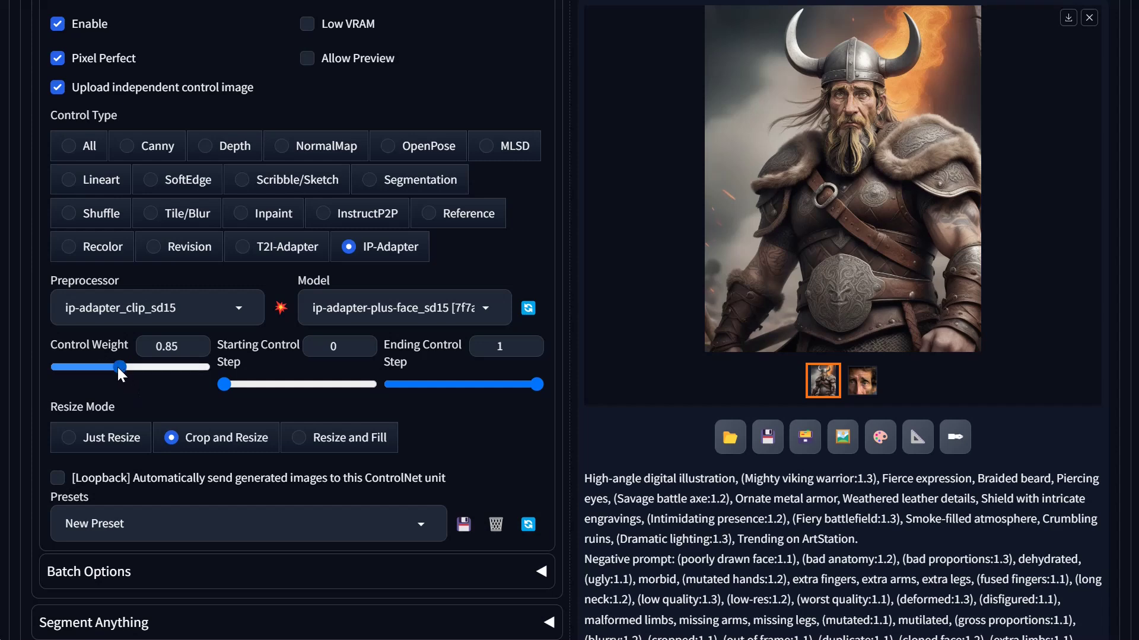
pyautogui.click(252, 386)
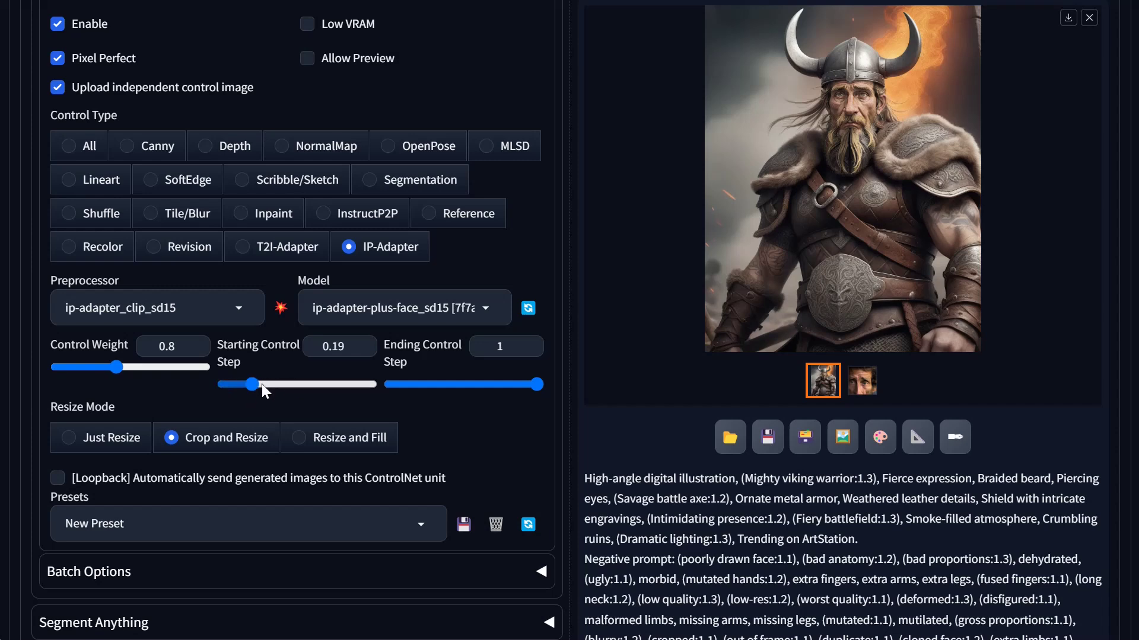
pyautogui.click(264, 383)
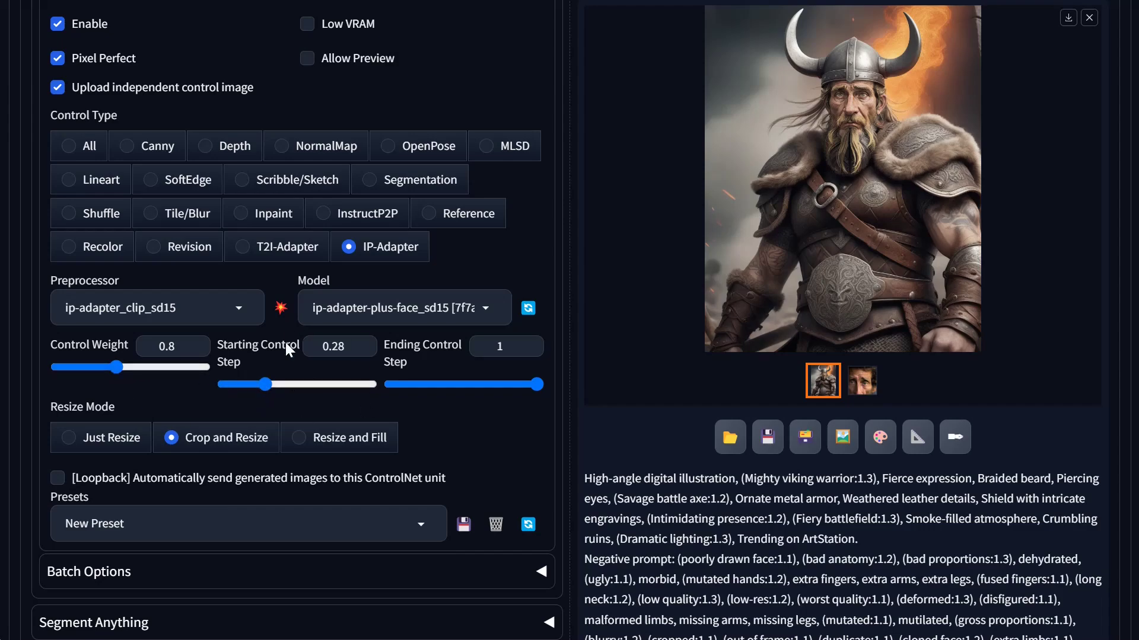
# Generate the viking image again with the adjusted control weight and starting control step
pyautogui.scroll(10, 486, 370)
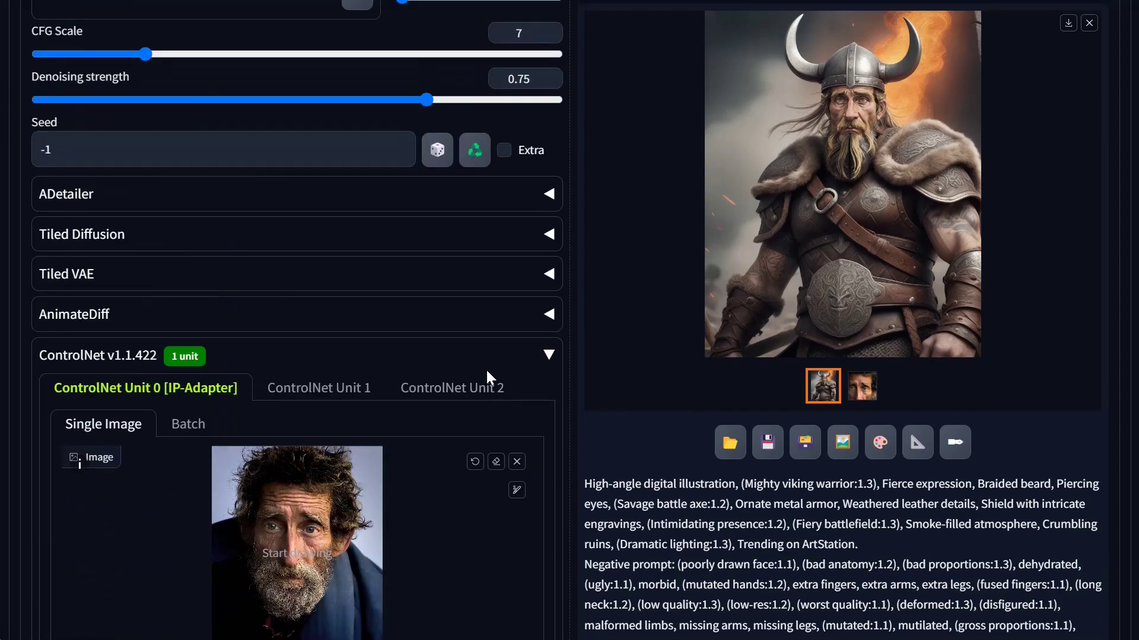
pyautogui.scroll(15, 485, 368)
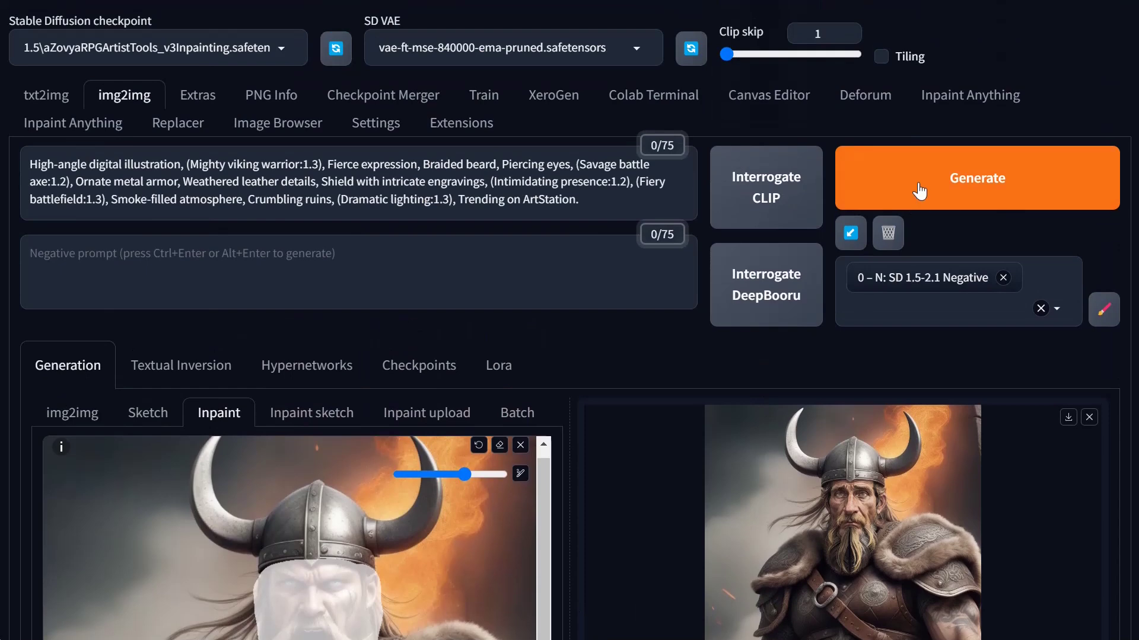
pyautogui.click(918, 196)
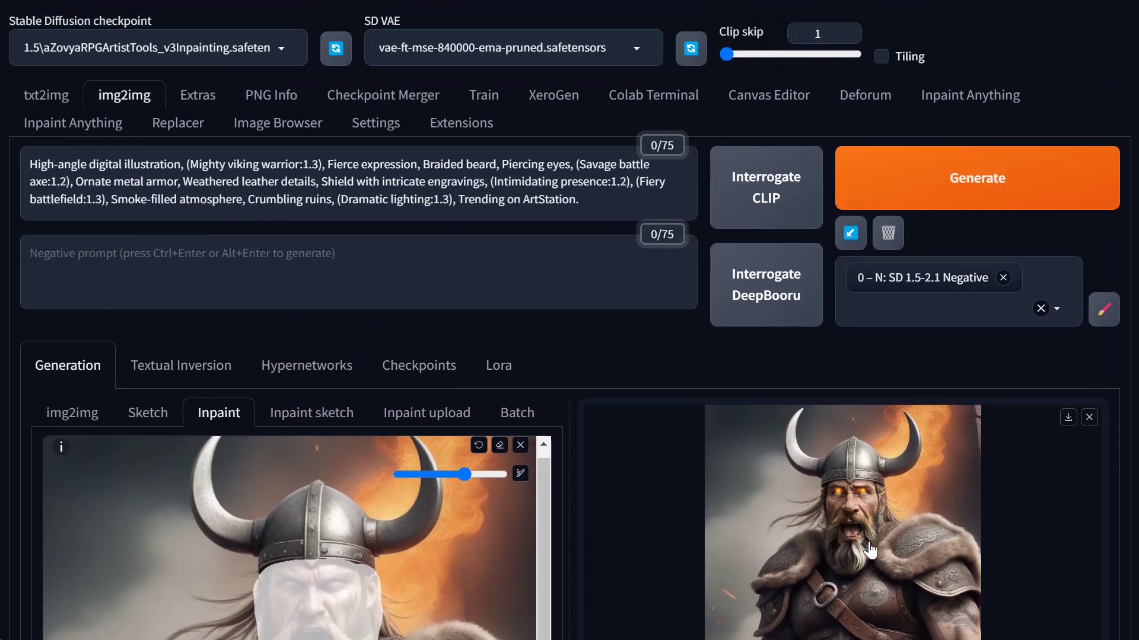
# Inspect the newly generated viking's face in the enlarged view, compare it with the masked original, and close the view
pyautogui.click(863, 514)
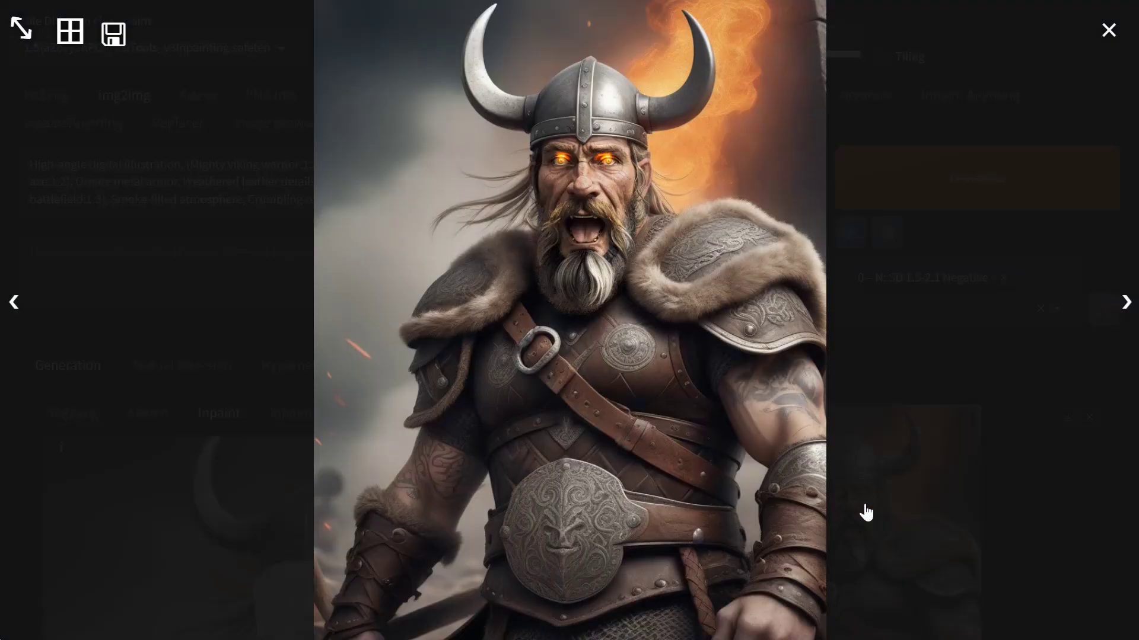
pyautogui.click(570, 188)
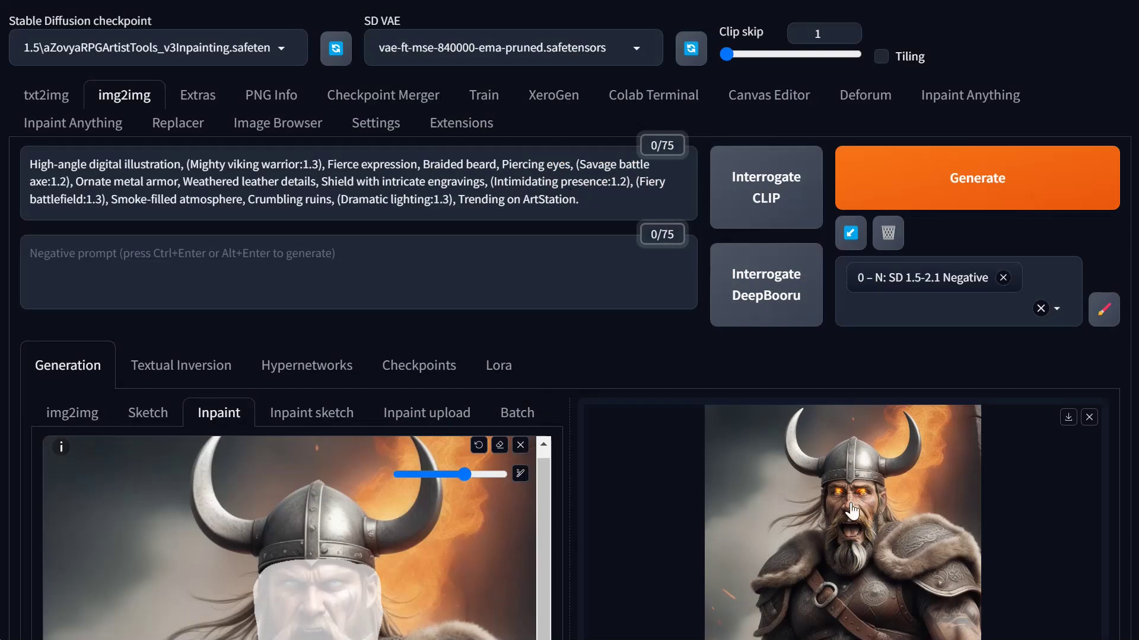
pyautogui.scroll(-3, 845, 537)
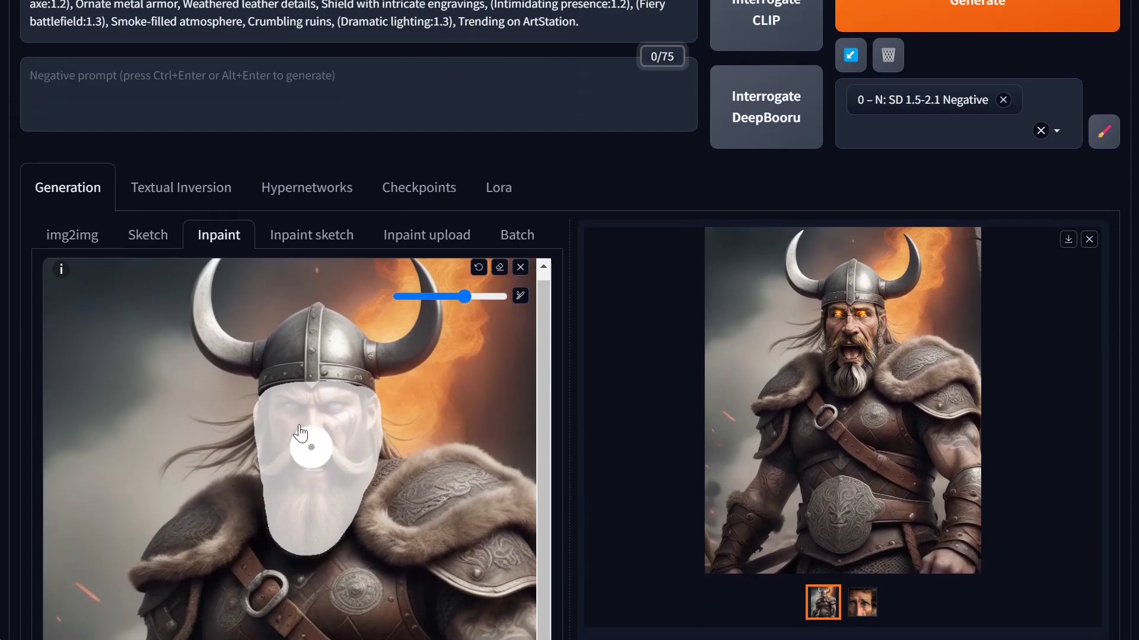
pyautogui.click(858, 342)
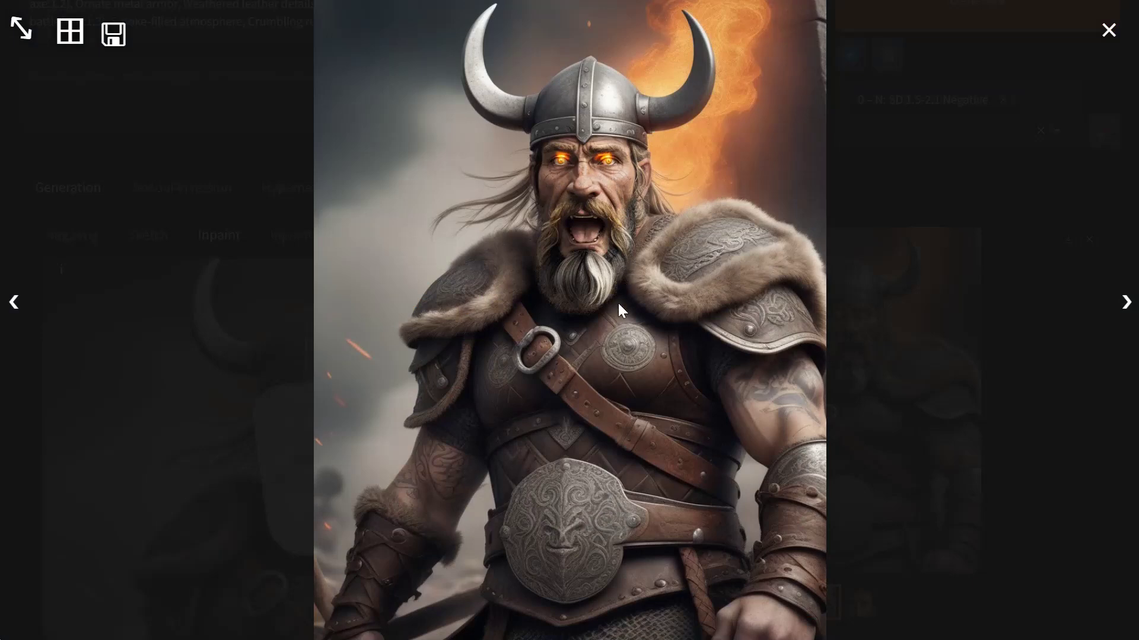
pyautogui.click(615, 340)
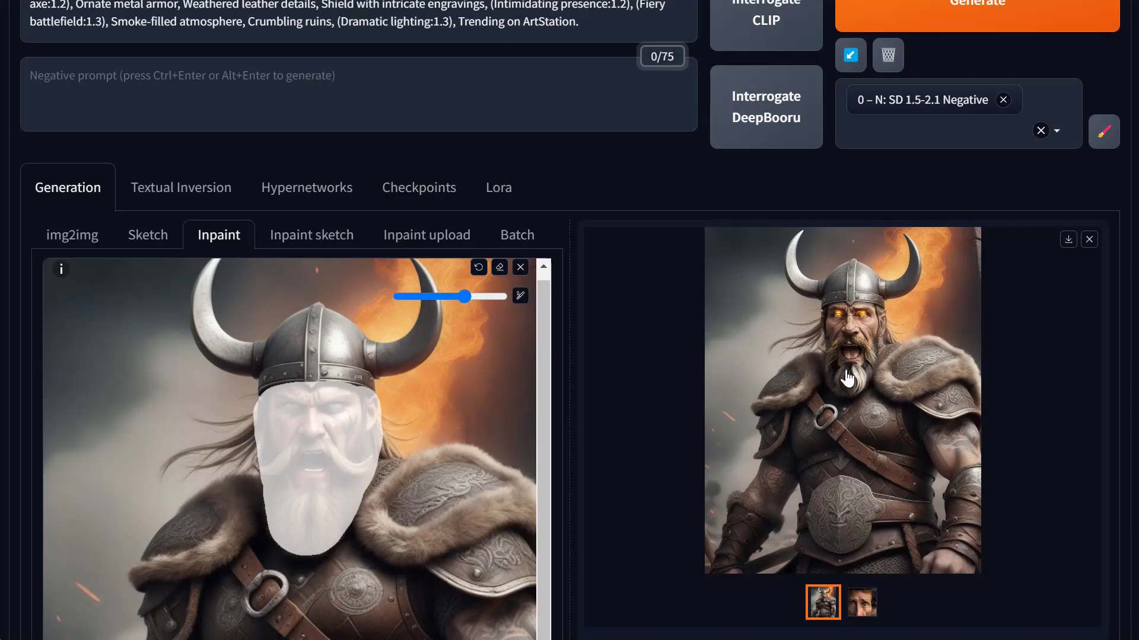
# Set ControlNet Unit 0's control weight to 1 and its starting control step to 0.15
pyautogui.scroll(-20, 558, 415)
pyautogui.scroll(-9, 561, 425)
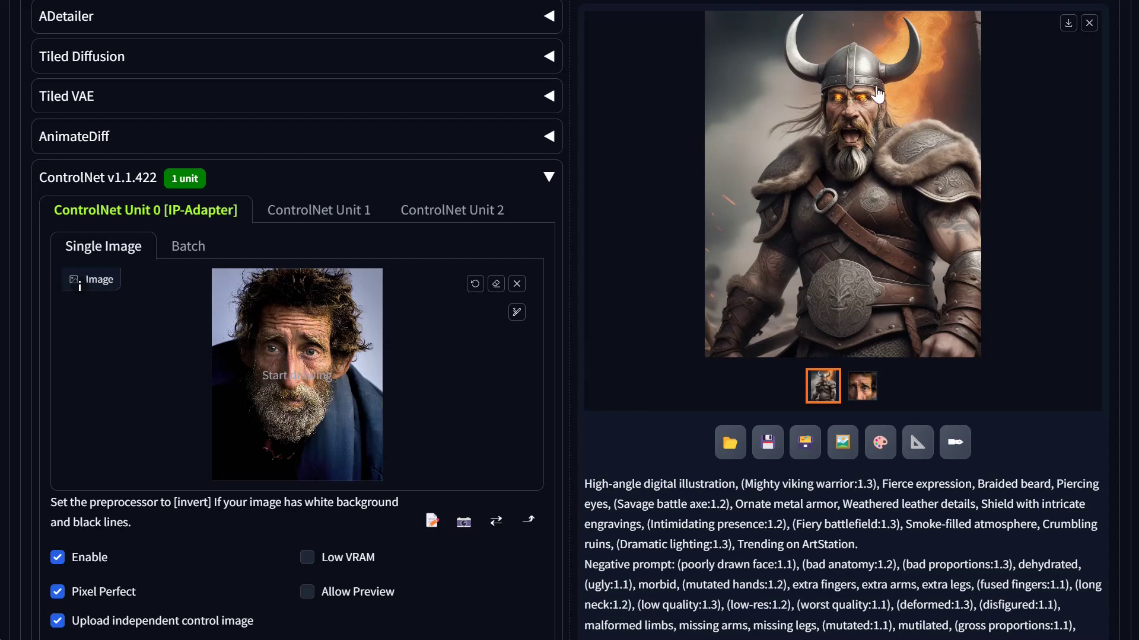
pyautogui.scroll(-1, 613, 503)
pyautogui.scroll(-7, 261, 408)
pyautogui.moveTo(117, 455); pyautogui.dragTo(130, 456)
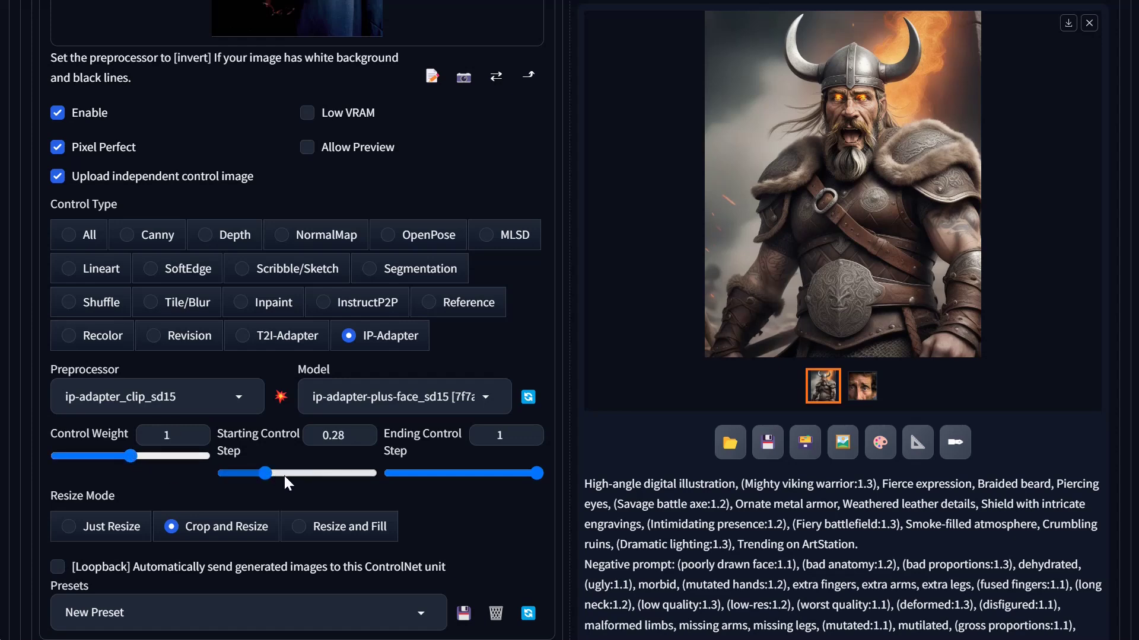
pyautogui.moveTo(265, 472); pyautogui.dragTo(246, 473)
# Generate the viking image with the stronger IP-Adapter influence and watch the face preview develop
pyautogui.scroll(15, 700, 459)
pyautogui.click(934, 198)
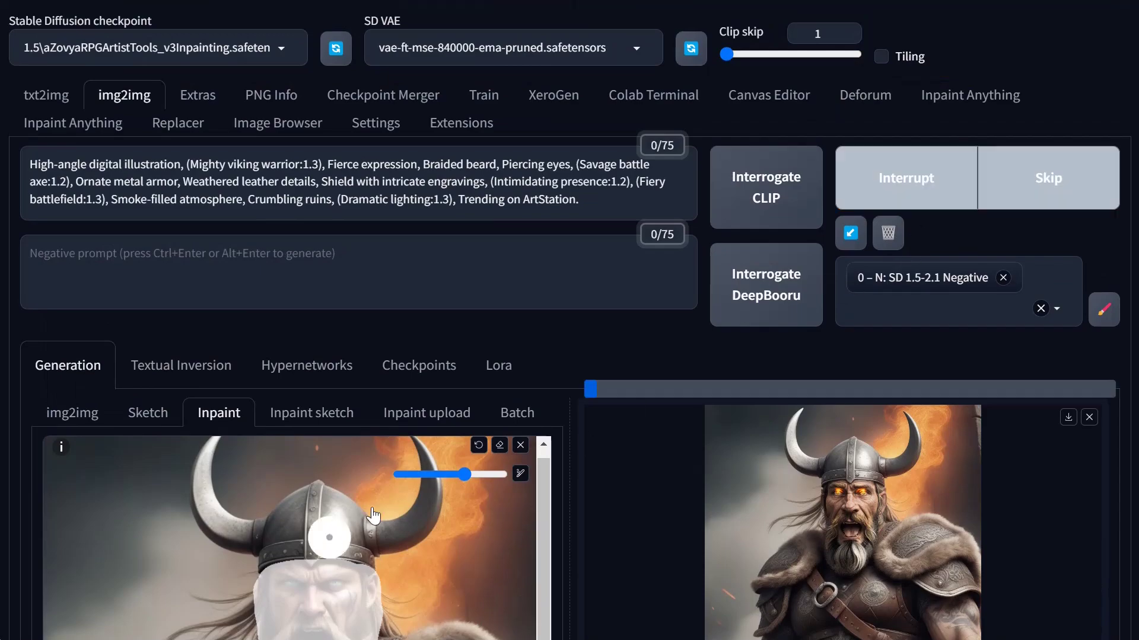
pyautogui.scroll(-15, 697, 497)
pyautogui.scroll(3, 439, 376)
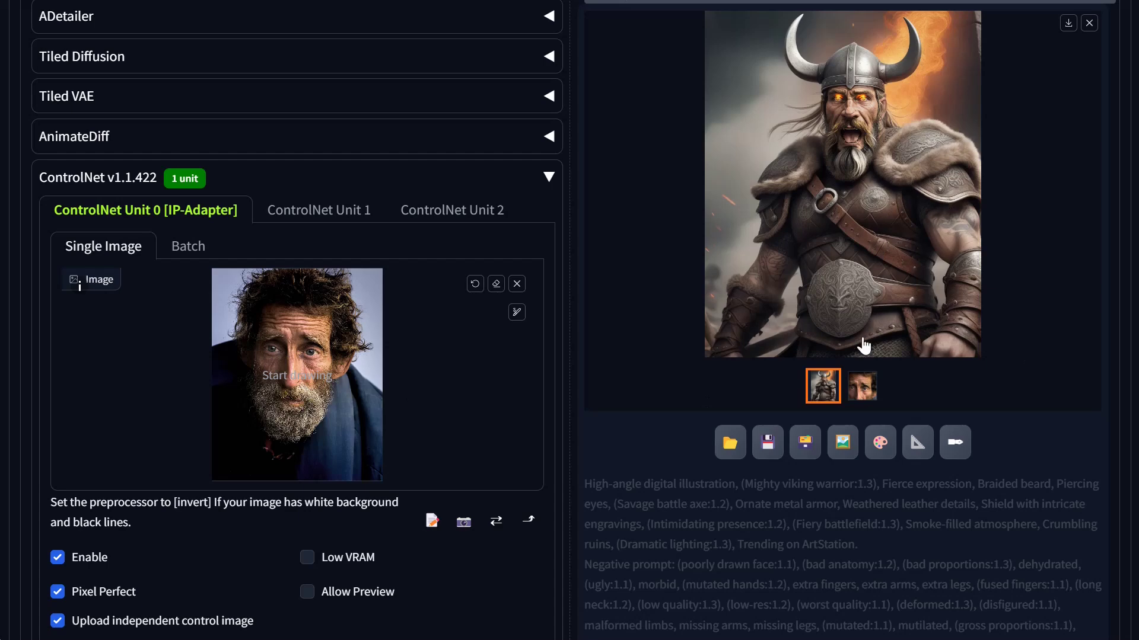
pyautogui.scroll(1, 850, 350)
pyautogui.scroll(15, 849, 350)
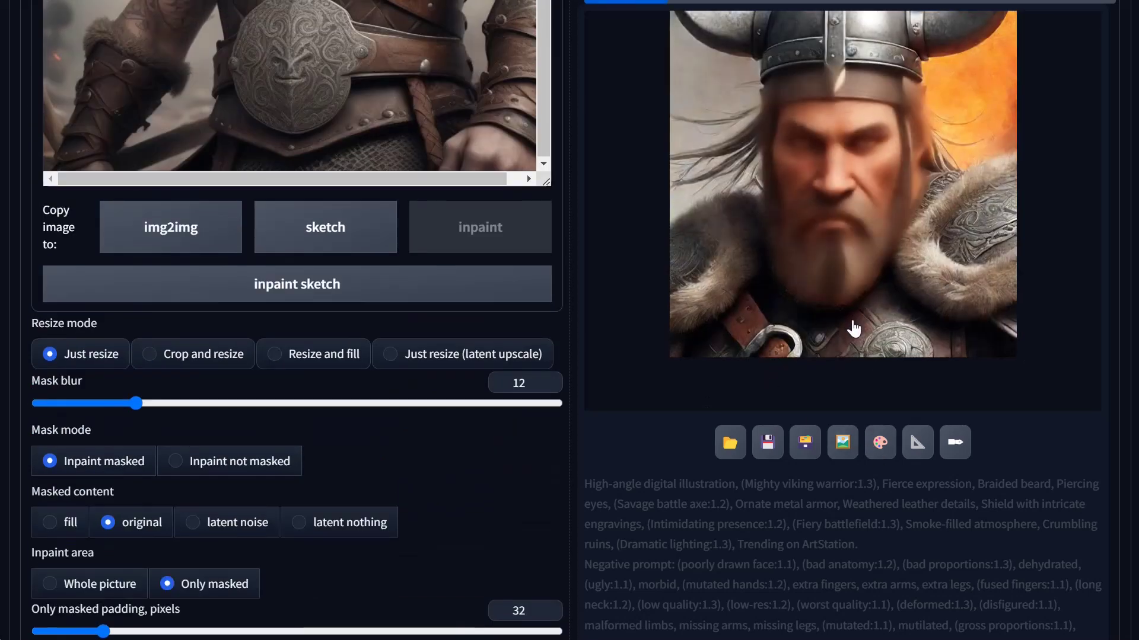
pyautogui.scroll(2, 849, 337)
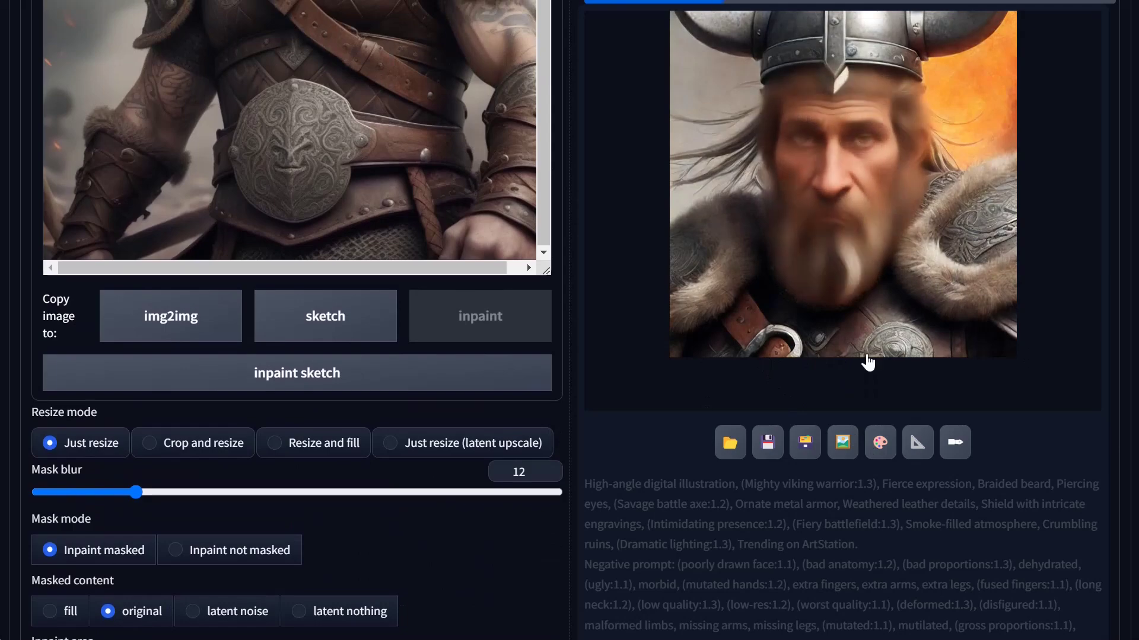
pyautogui.scroll(3, 867, 362)
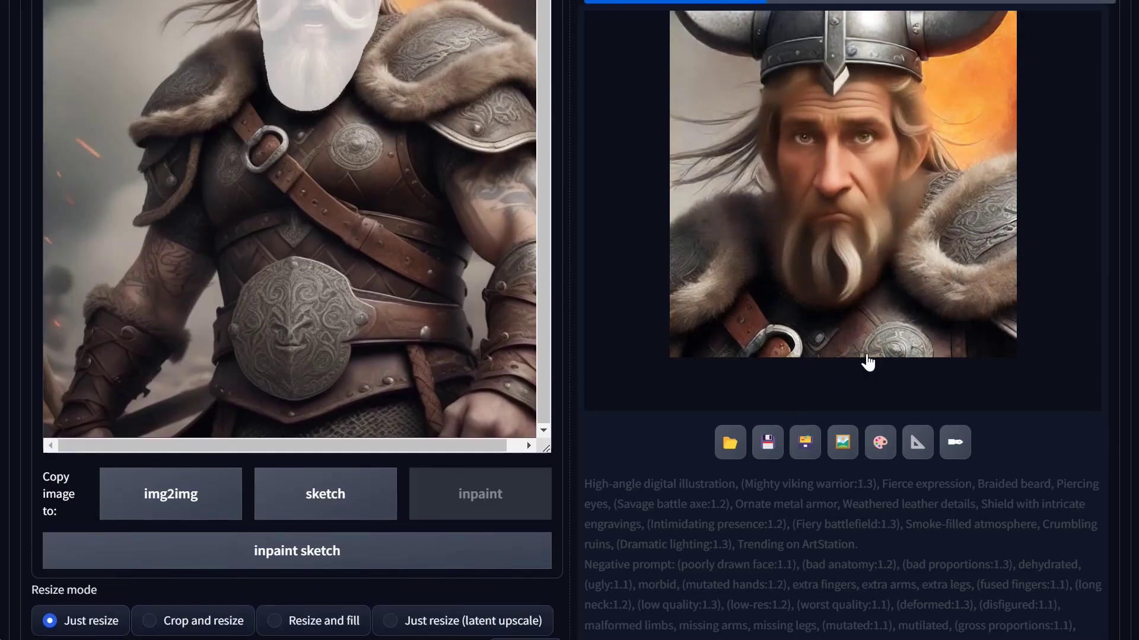
pyautogui.scroll(4, 813, 427)
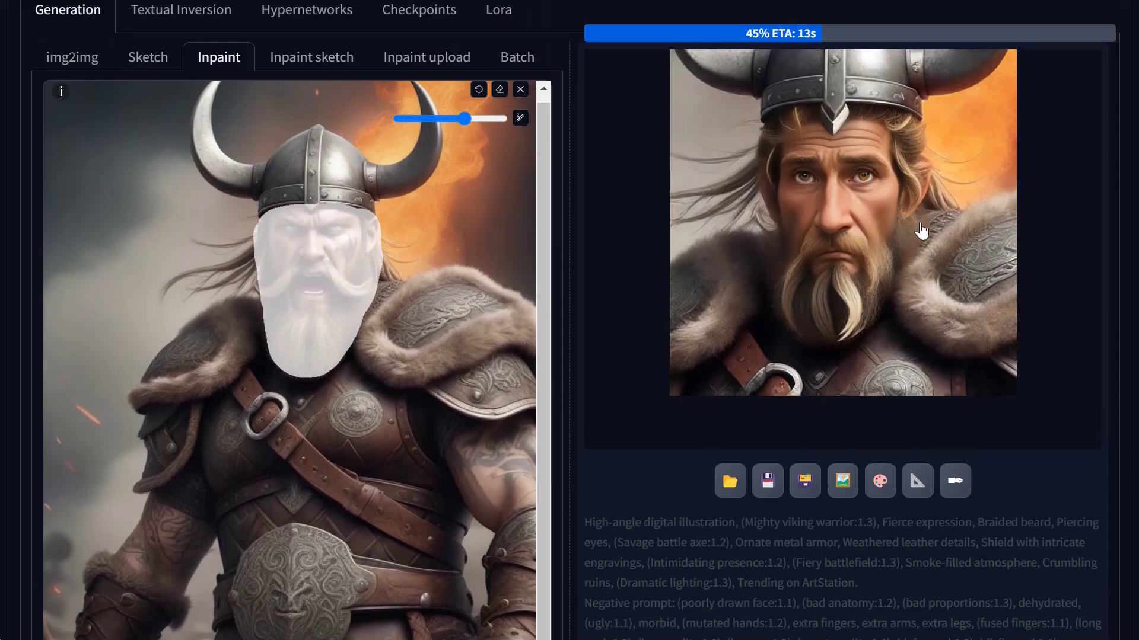
# Lower ControlNet Unit 0's control weight to 0.65
pyautogui.scroll(-15, 143, 348)
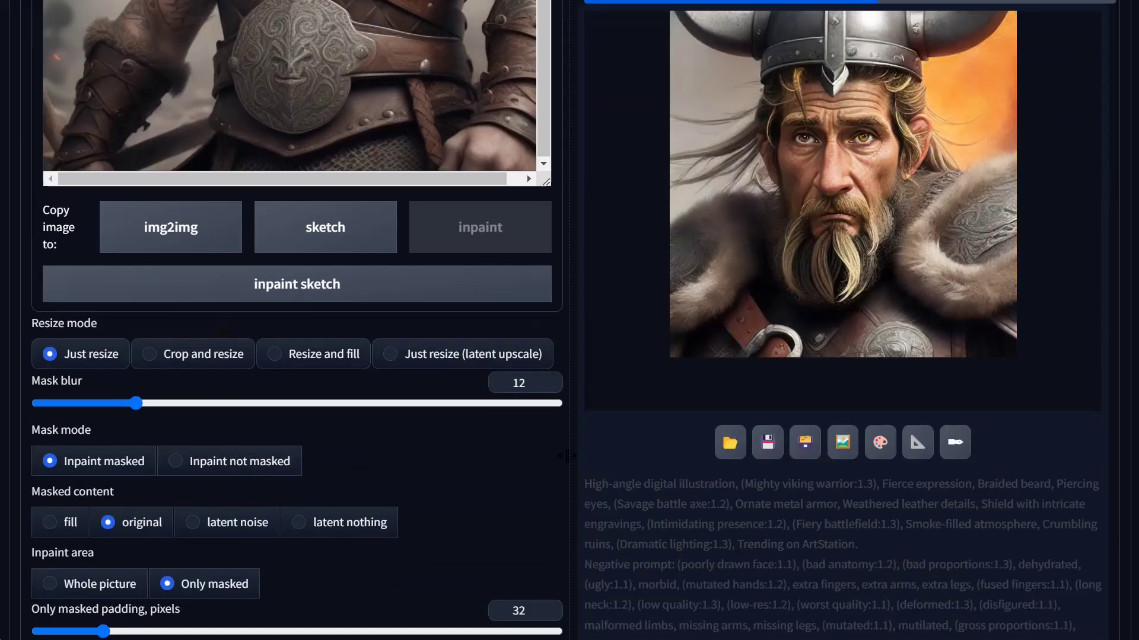
pyautogui.scroll(-9, 236, 448)
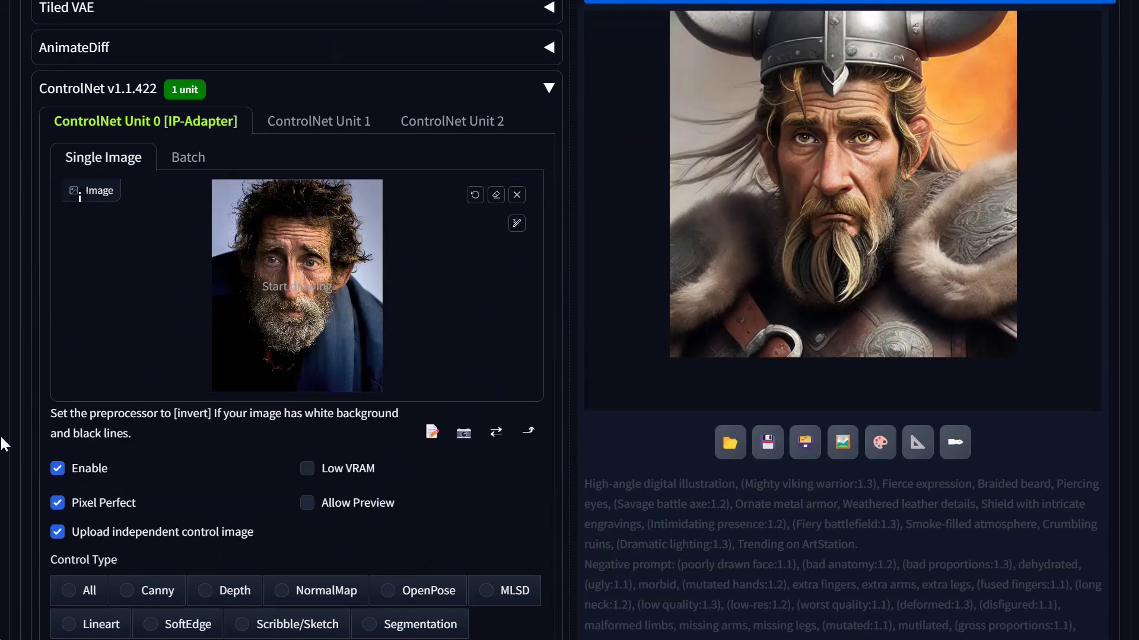
pyautogui.scroll(-7, 184, 561)
pyautogui.moveTo(130, 367); pyautogui.dragTo(101, 369)
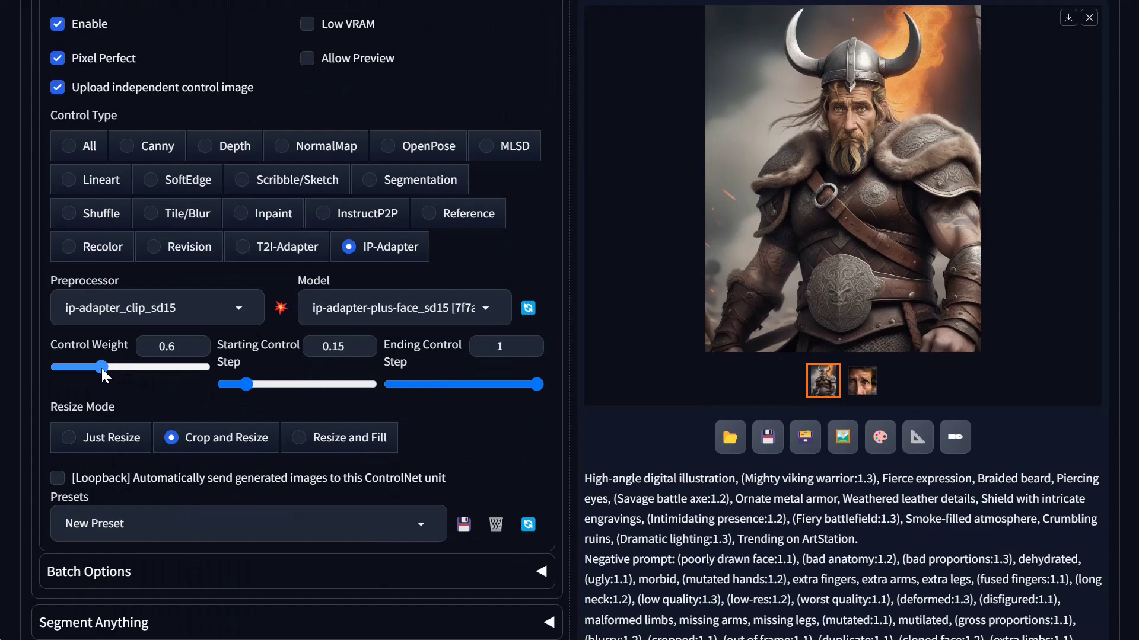
pyautogui.moveTo(102, 368); pyautogui.dragTo(105, 370)
# Generate the viking image again with the reduced control weight and view the result beside the masked original
pyautogui.scroll(20, 1060, 207)
pyautogui.scroll(5, 1060, 207)
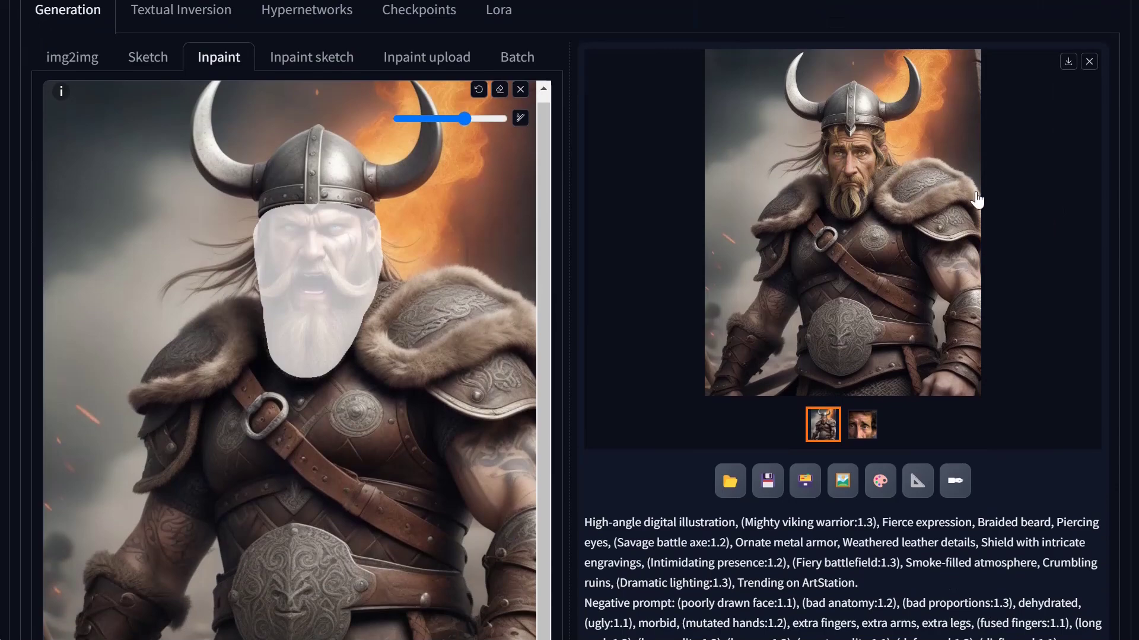
pyautogui.scroll(6, 973, 193)
pyautogui.hotkey('ctrl', 'Return')
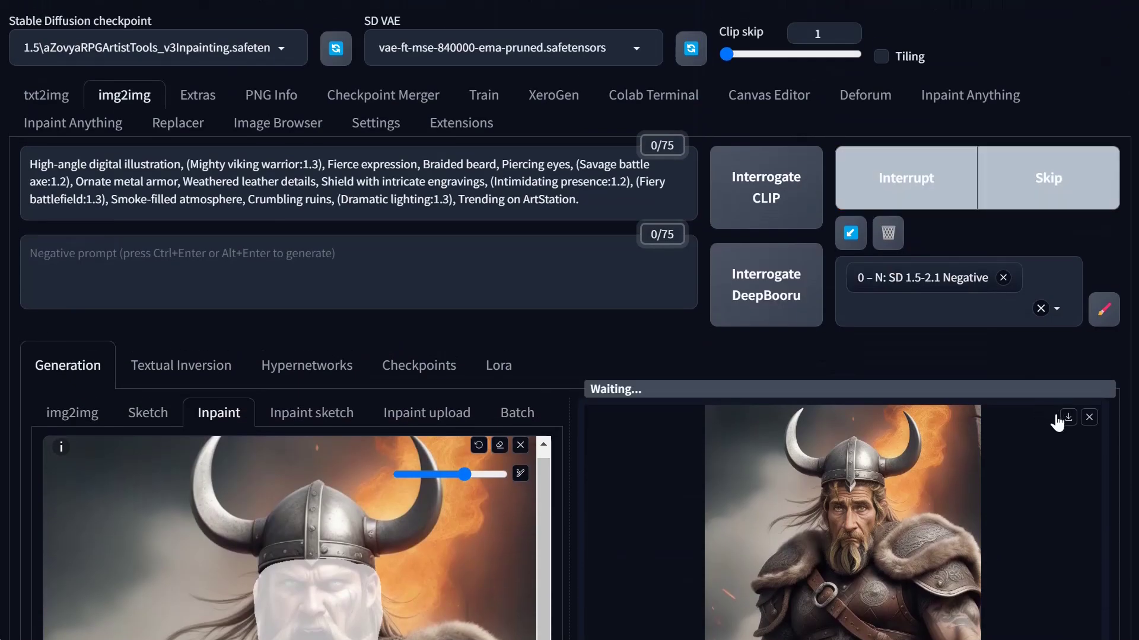
pyautogui.scroll(-5, 853, 322)
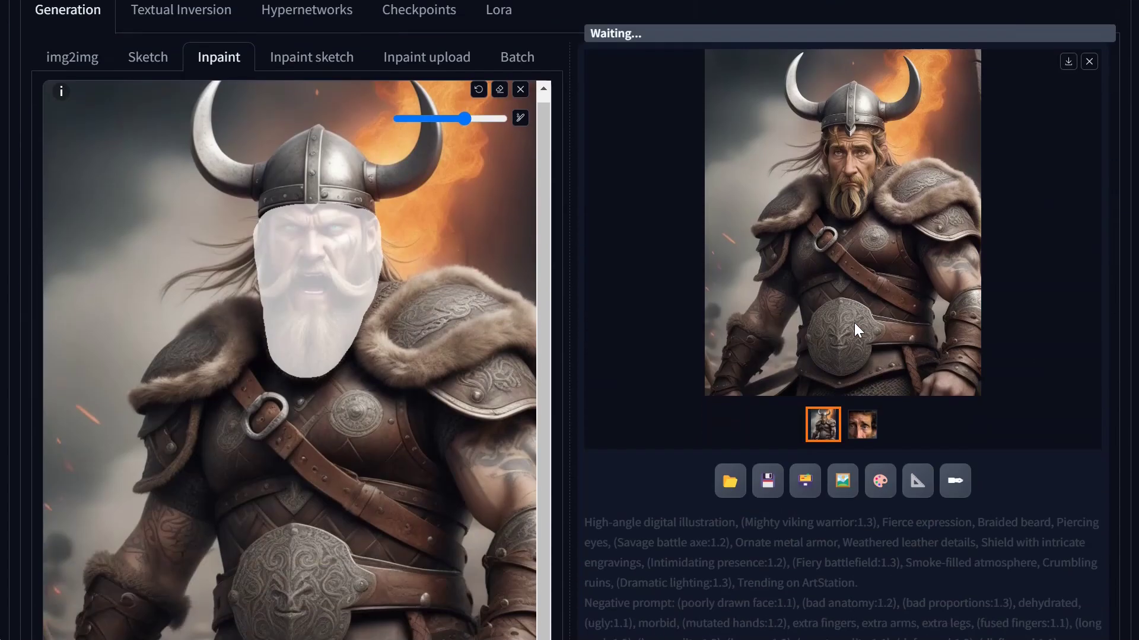
pyautogui.scroll(1, 892, 314)
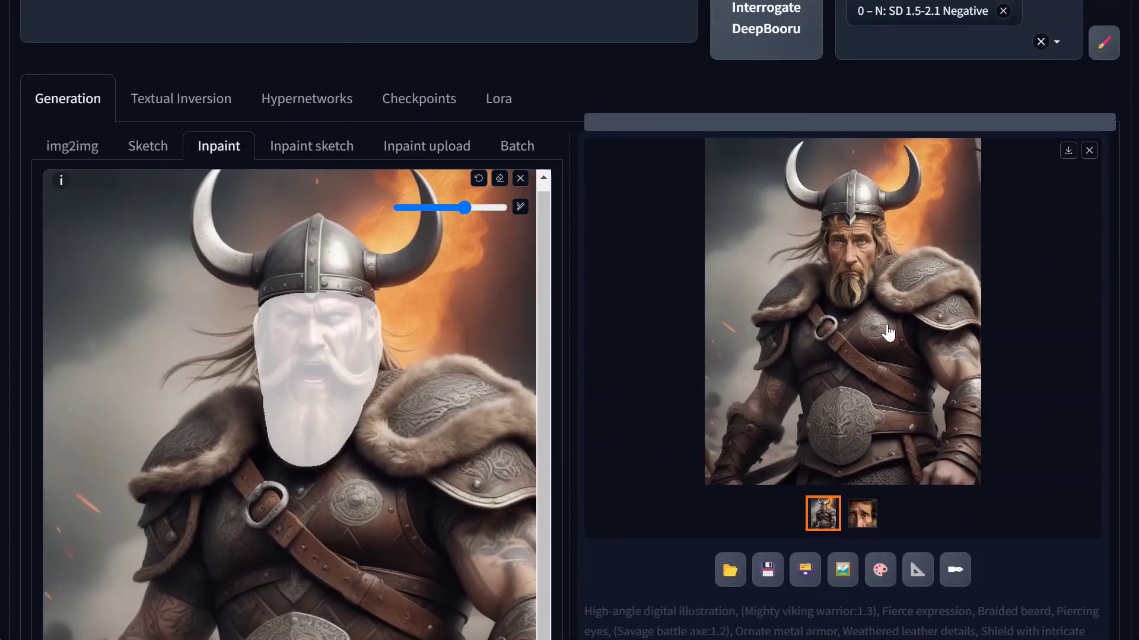
pyautogui.hotkey('ctrl', 'Return')
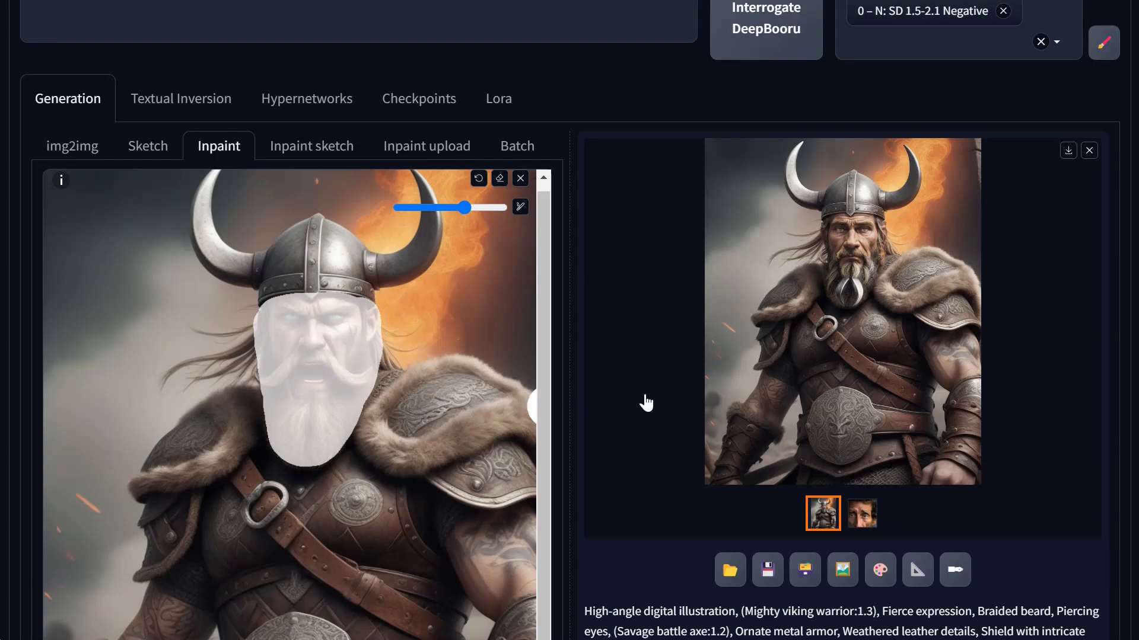
# Replace ControlNet Unit 0's reference photo with the illustrated portrait of the dark-haired man in a white shirt and adjust the control weight
pyautogui.scroll(-15, 646, 403)
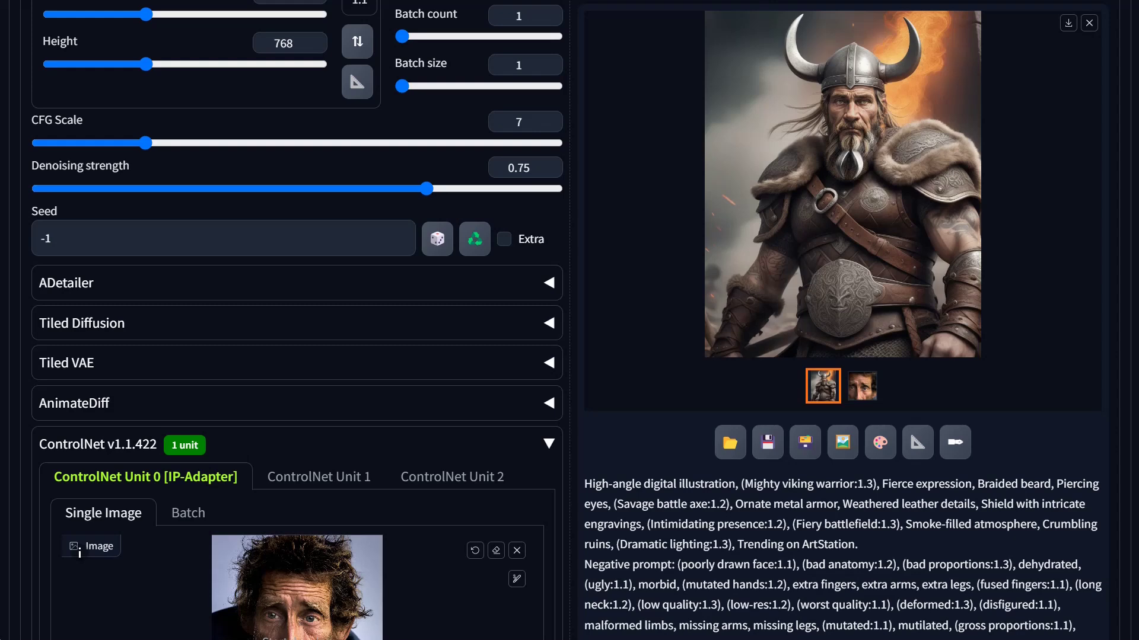
pyautogui.scroll(-4, 491, 399)
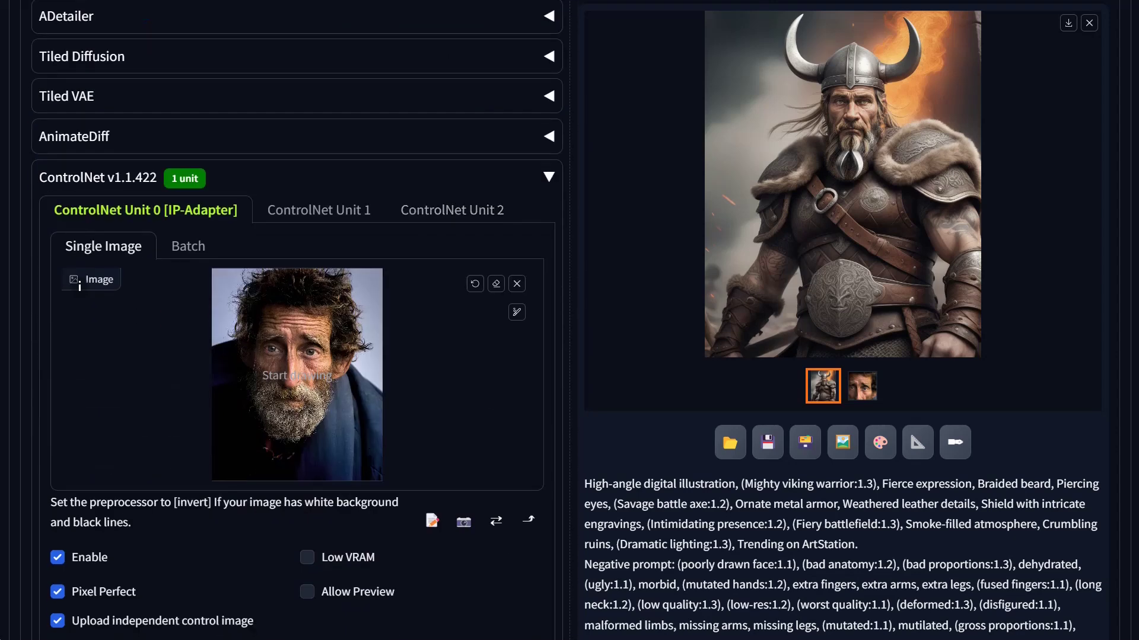
pyautogui.moveTo(265, 409); pyautogui.dragTo(358, 475)
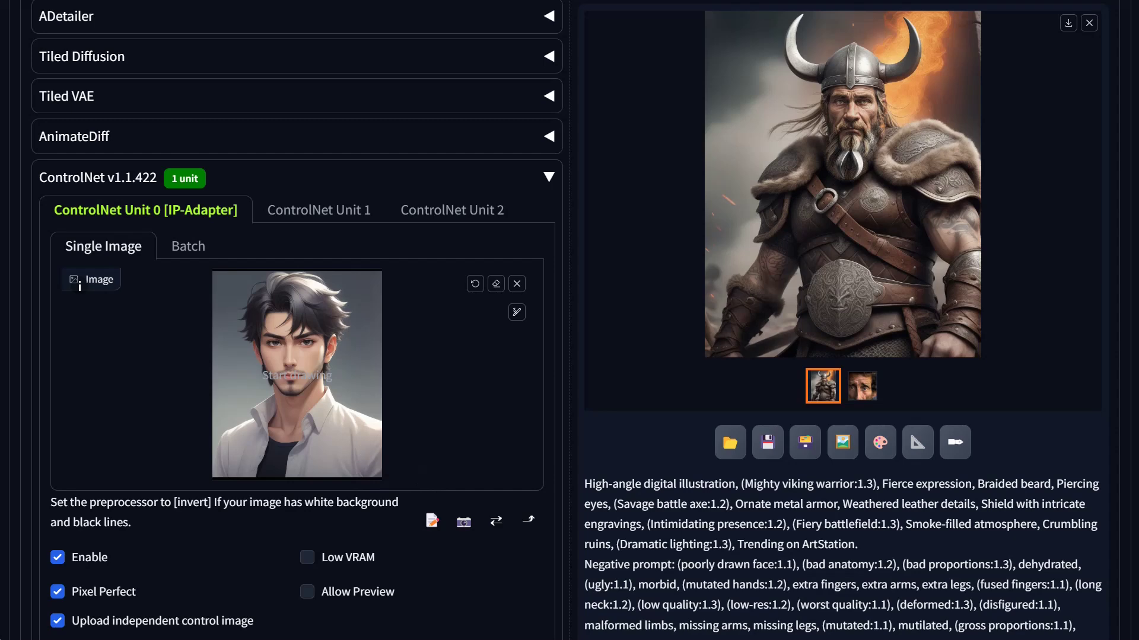
pyautogui.scroll(-9, 613, 515)
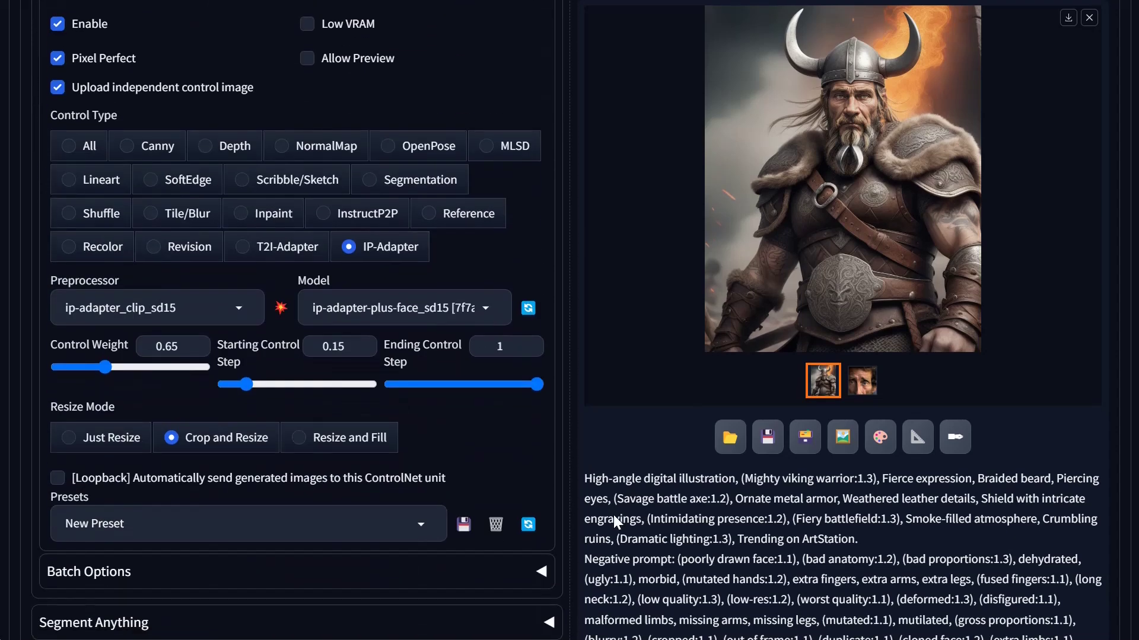
pyautogui.moveTo(115, 369)
pyautogui.mouseDown()
pyautogui.moveTo(126, 373)
pyautogui.moveTo(117, 373)
pyautogui.mouseUp()
# Generate the viking with the new portrait's face and inspect the result in the enlarged view
pyautogui.scroll(10, 820, 399)
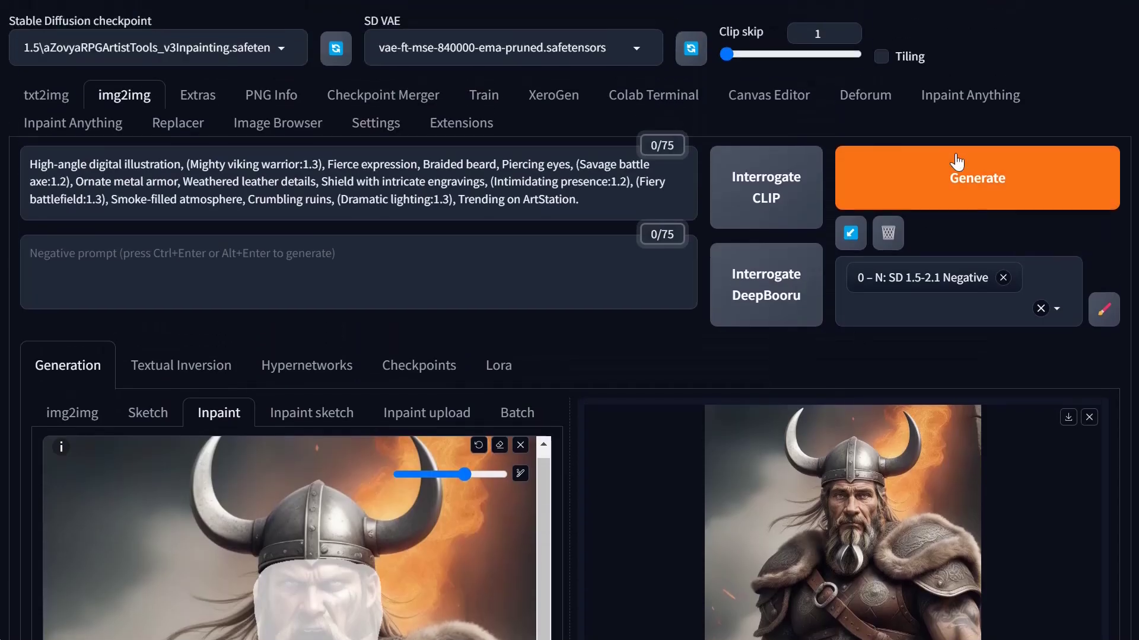
pyautogui.click(958, 95)
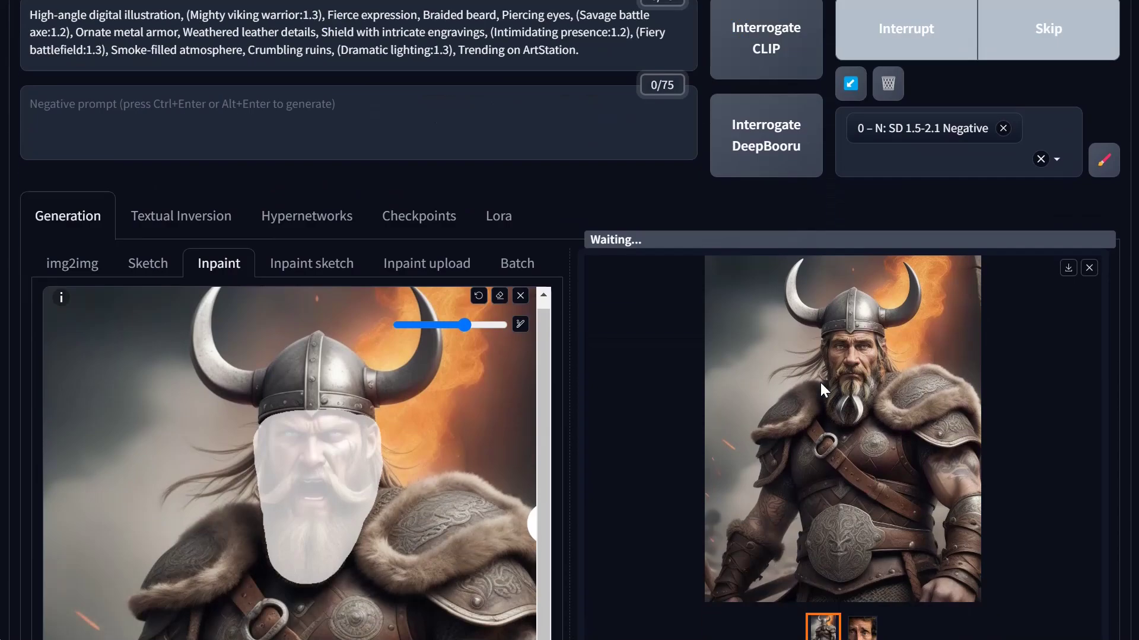
pyautogui.scroll(-2, 820, 383)
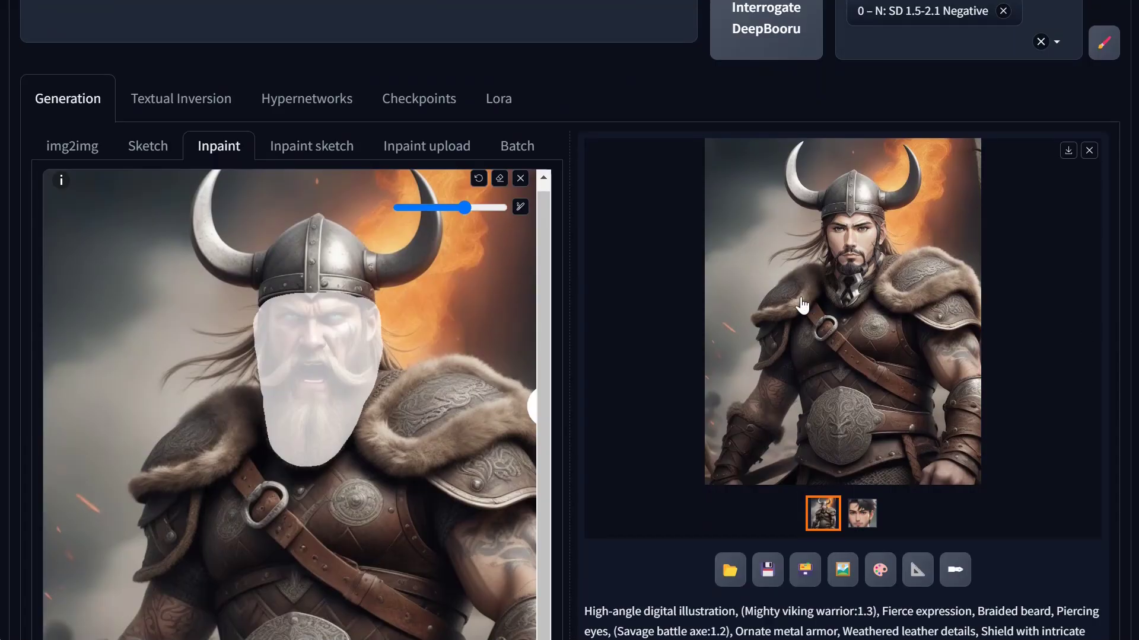
pyautogui.click(880, 274)
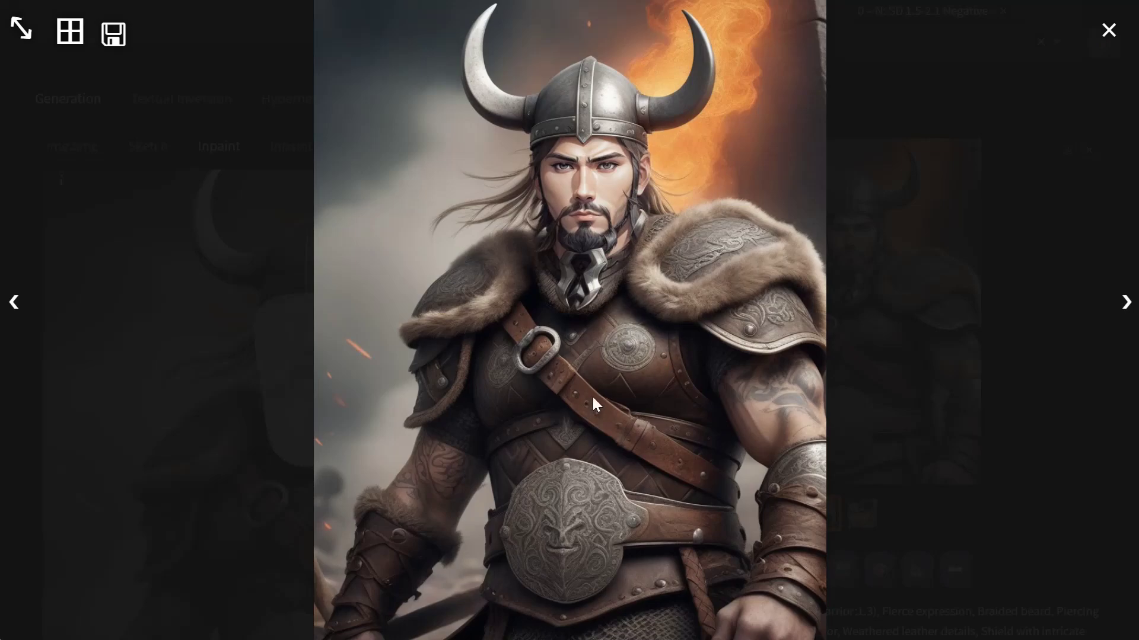
pyautogui.click(626, 468)
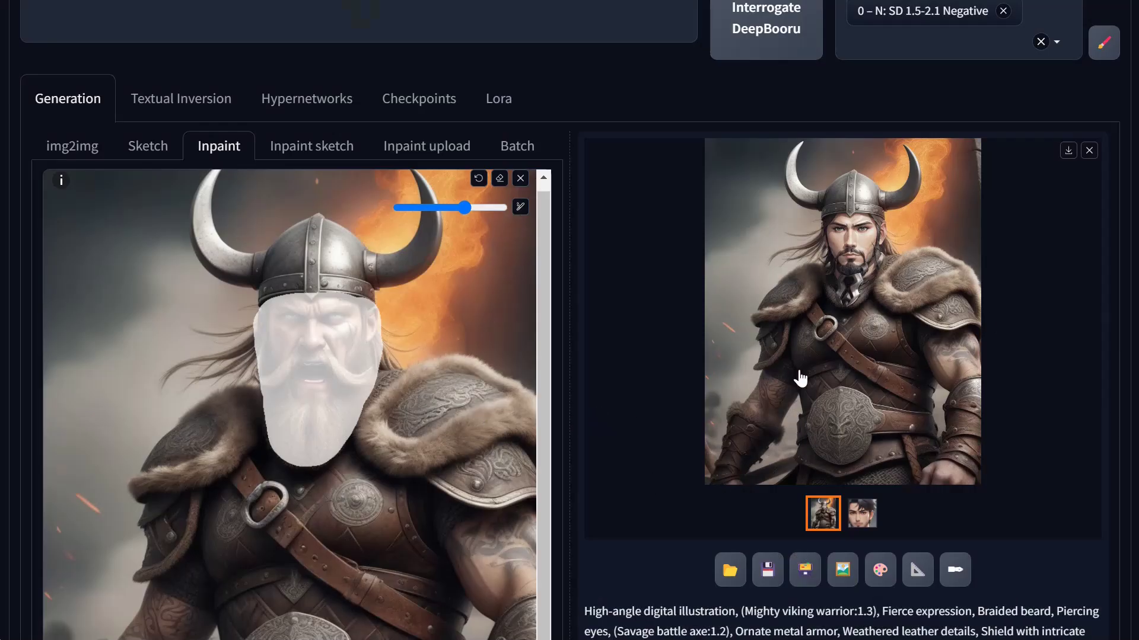
# In XeroGen, replace the message with "anime cartoon style portrait of a beautiful green haired woman"
pyautogui.scroll(5, 76, 134)
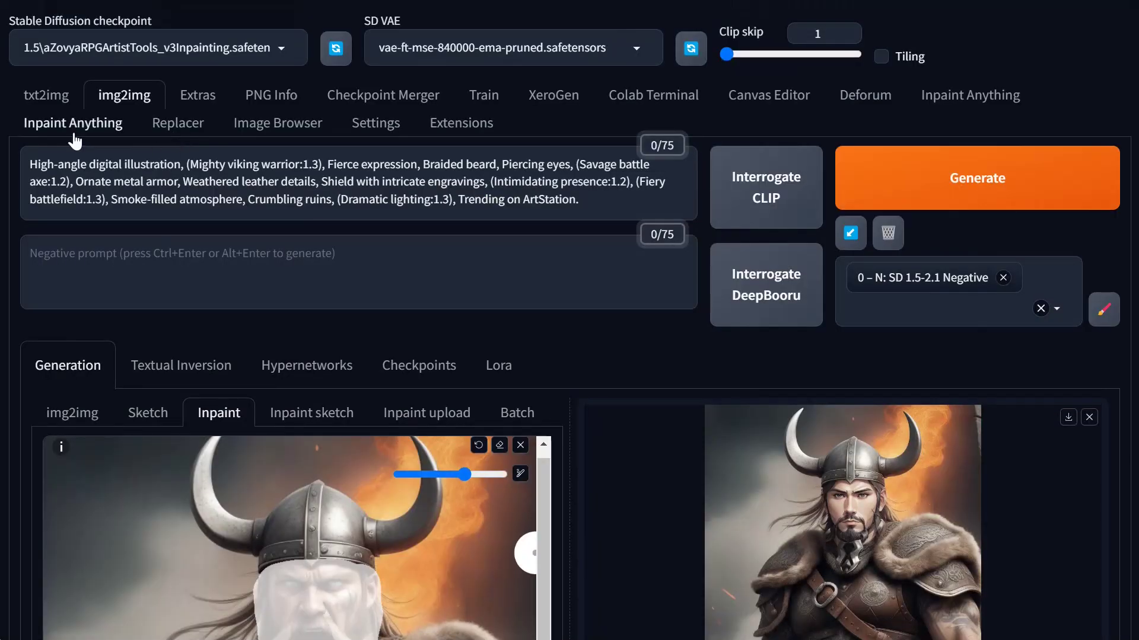
pyautogui.click(47, 97)
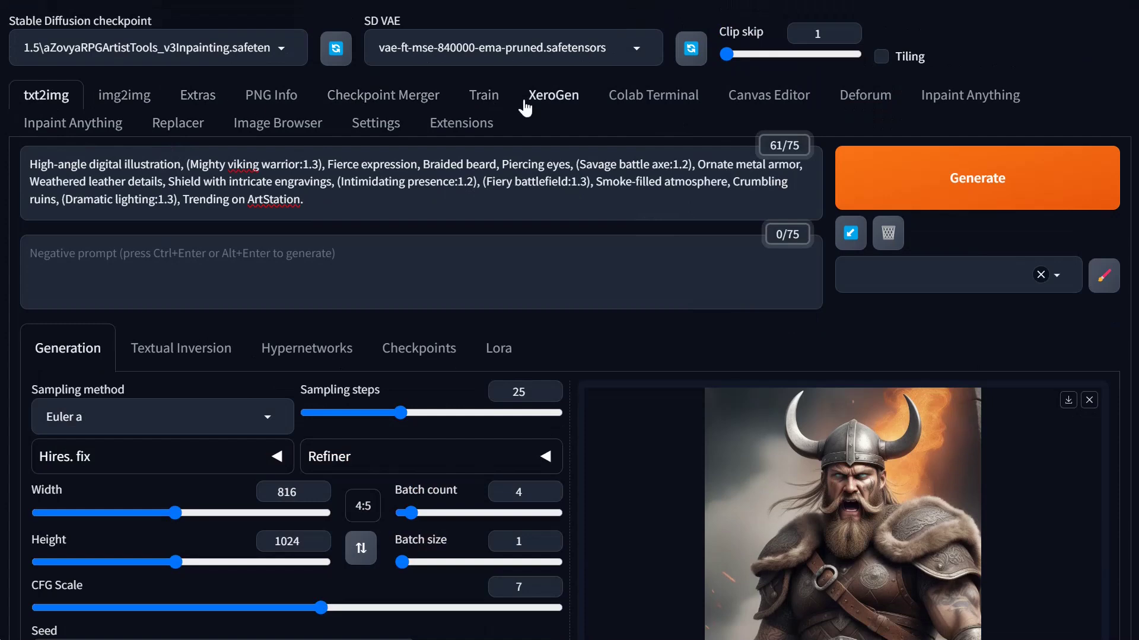
pyautogui.click(560, 104)
pyautogui.scroll(-2, 279, 427)
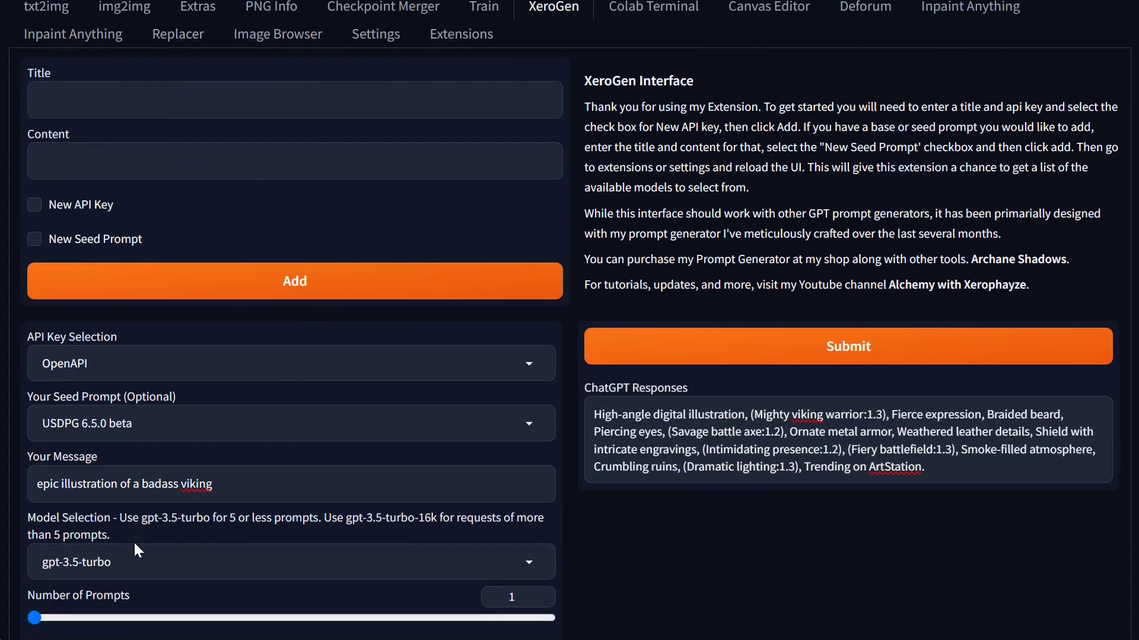
pyautogui.moveTo(212, 484); pyautogui.dragTo(35, 484)
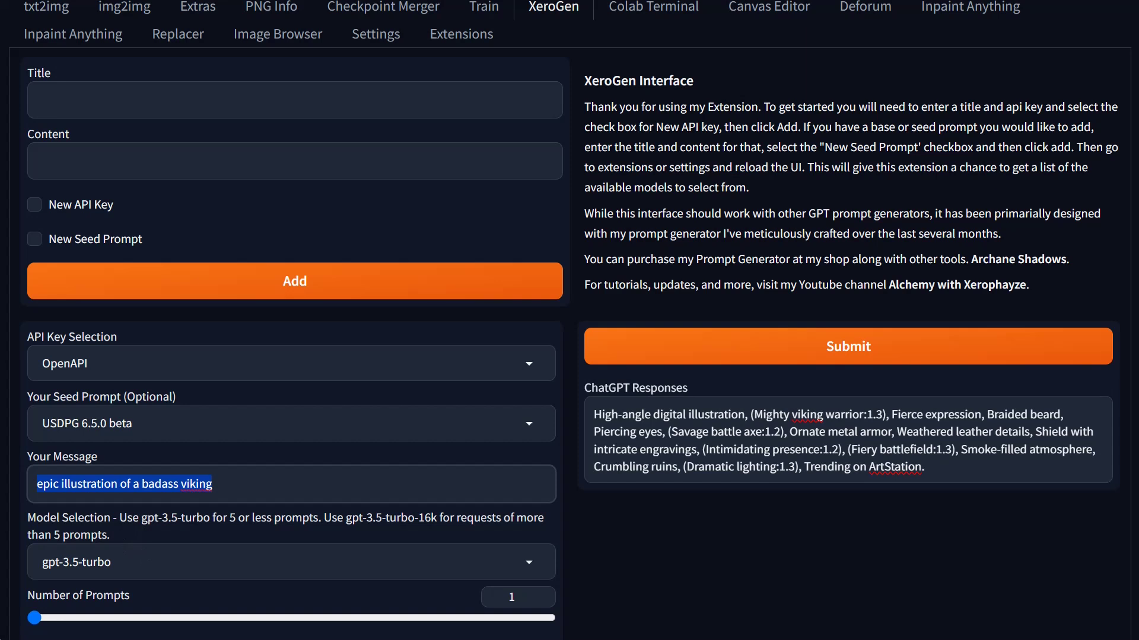
pyautogui.write('anime cart')
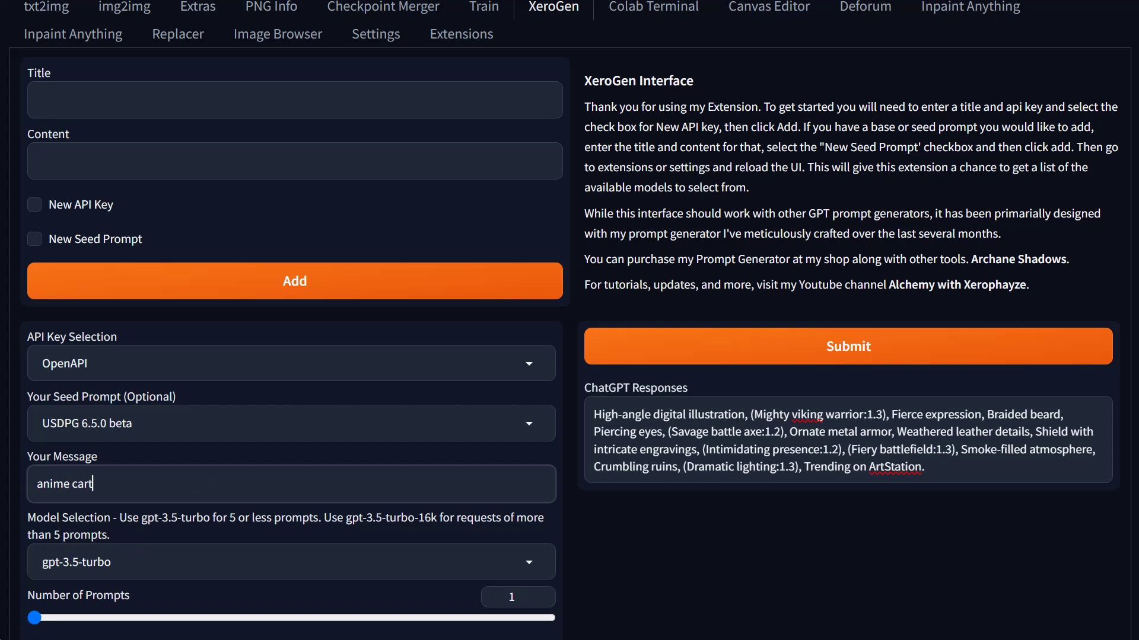
pyautogui.write('oon tyle portratiit of a ')
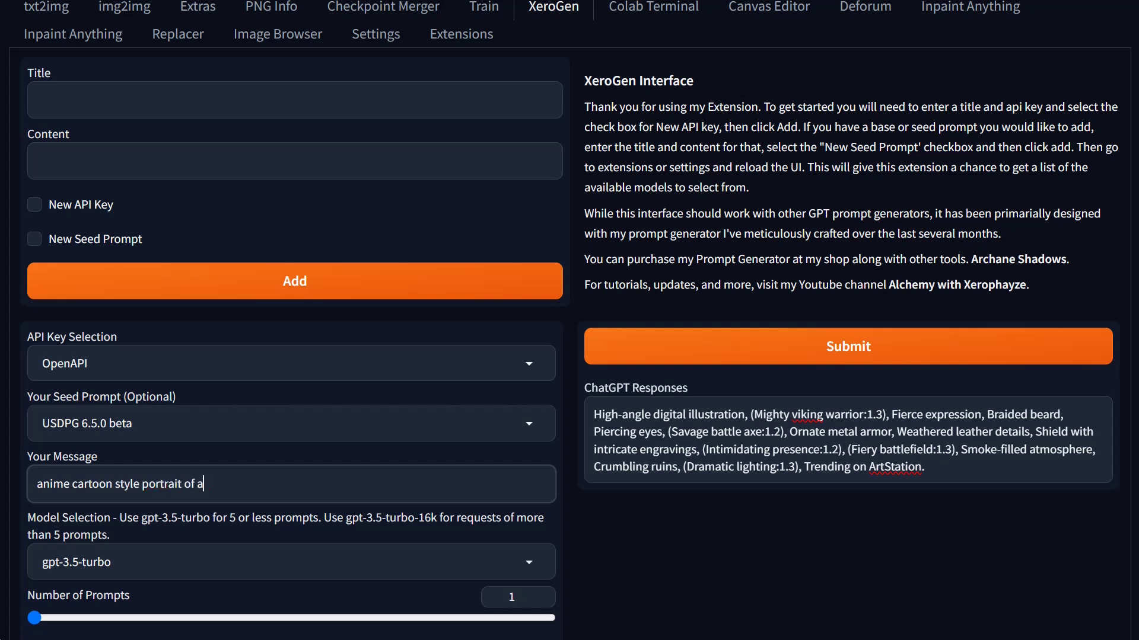
pyautogui.write('beautiful green haired woman')
# Submit the portrait request to generate a prompt, and resubmit it for a new response
pyautogui.click(907, 357)
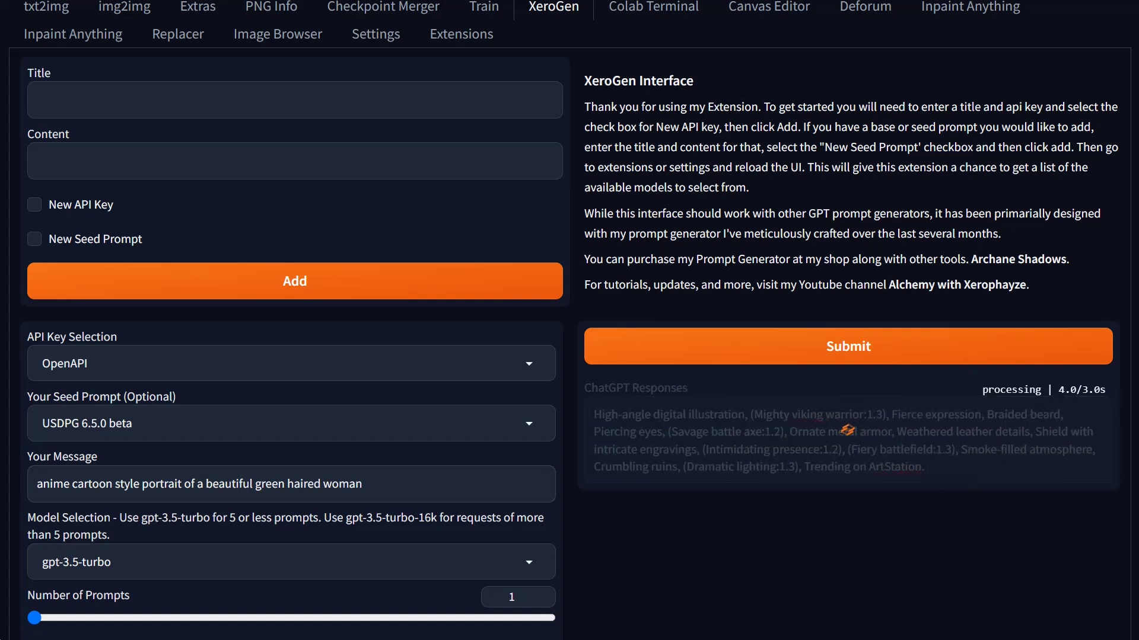
pyautogui.click(783, 356)
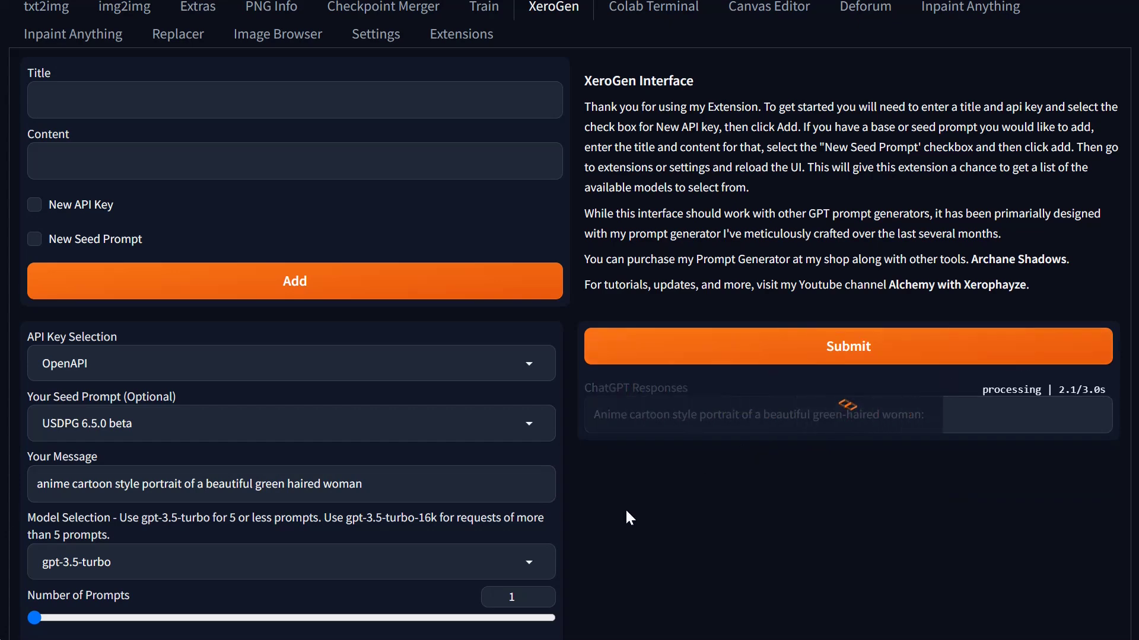
pyautogui.scroll(-1, 627, 517)
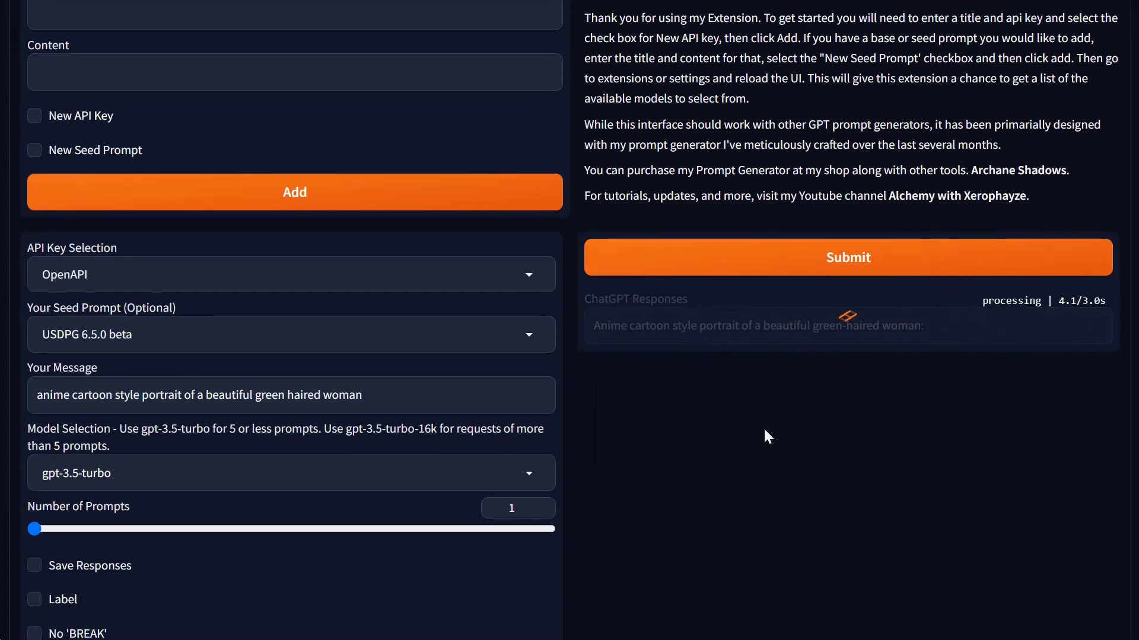
# Copy the generated green-haired woman prompt and use it to replace the viking prompt in txt2img
pyautogui.moveTo(1045, 378); pyautogui.dragTo(593, 325)
pyautogui.hotkey('ctrl', 'c')
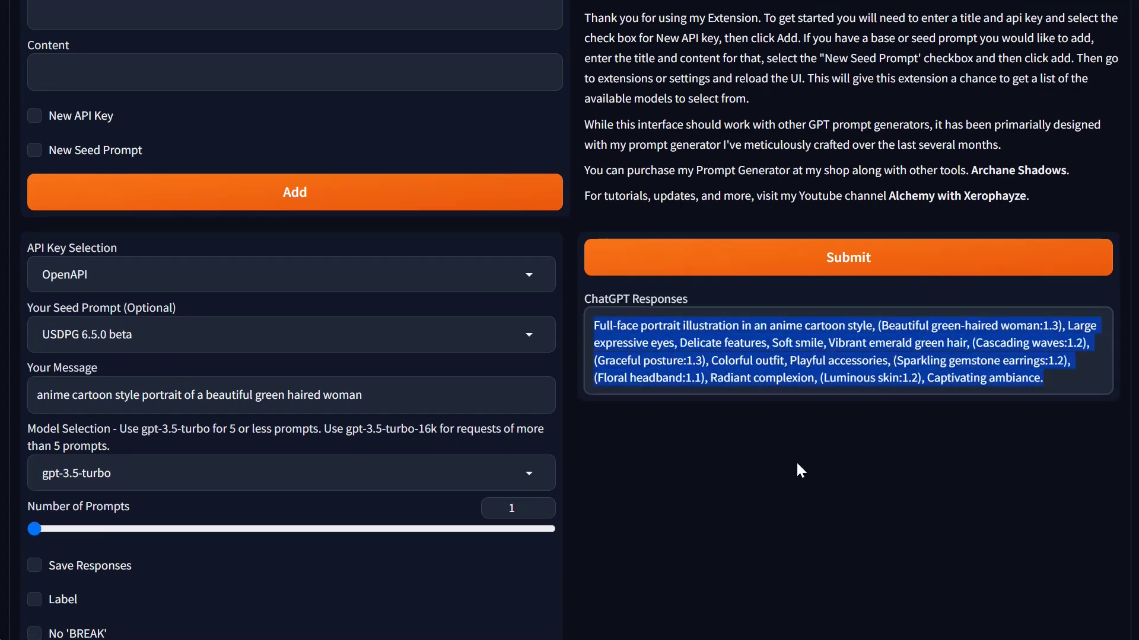
pyautogui.rightClick(766, 351)
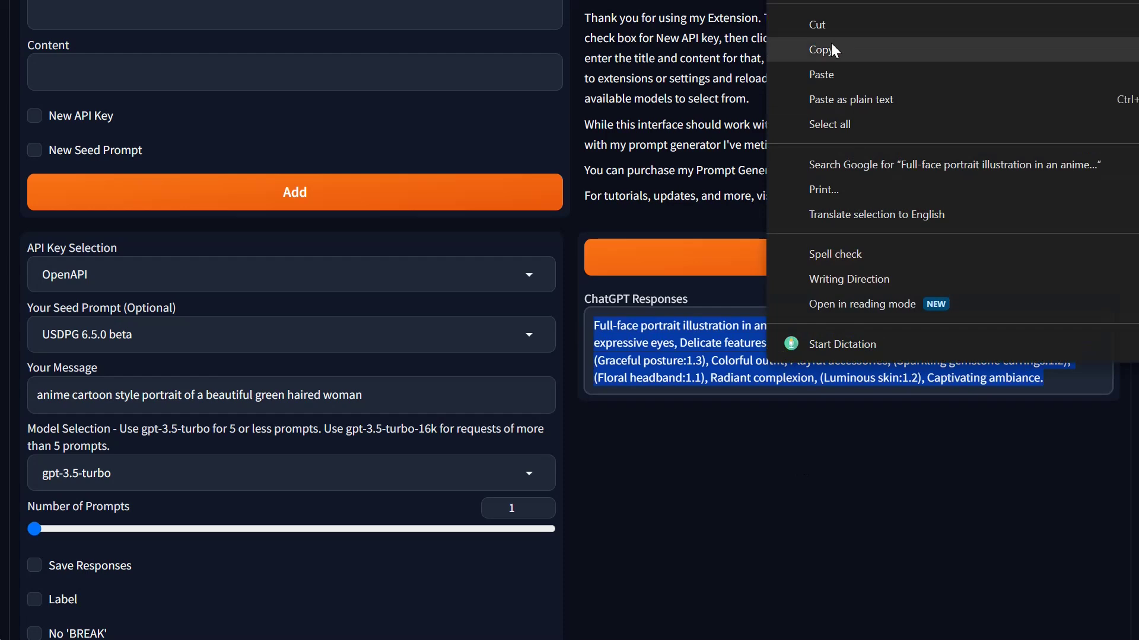
pyautogui.click(836, 55)
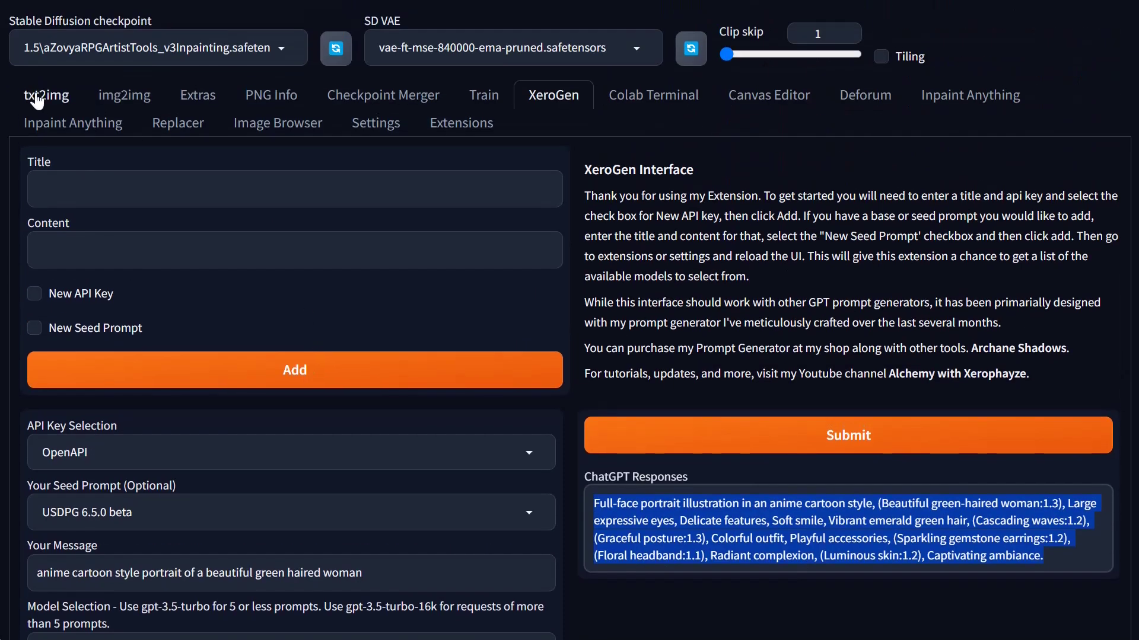
pyautogui.click(30, 94)
pyautogui.hotkey('ctrl', 'a')
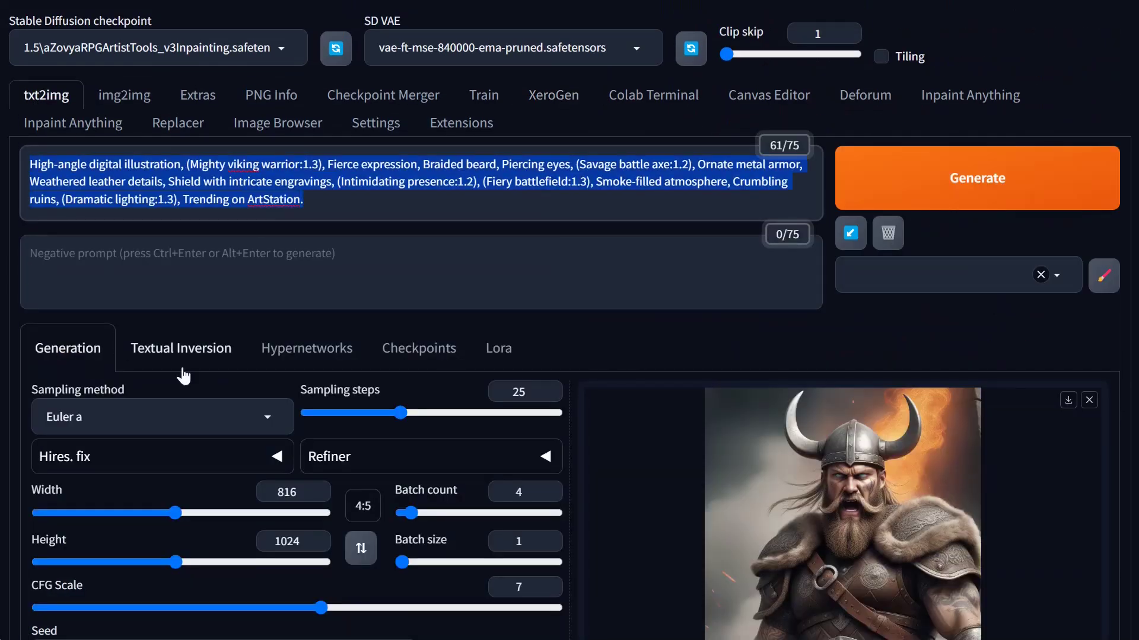
pyautogui.hotkey('ctrl', 'v')
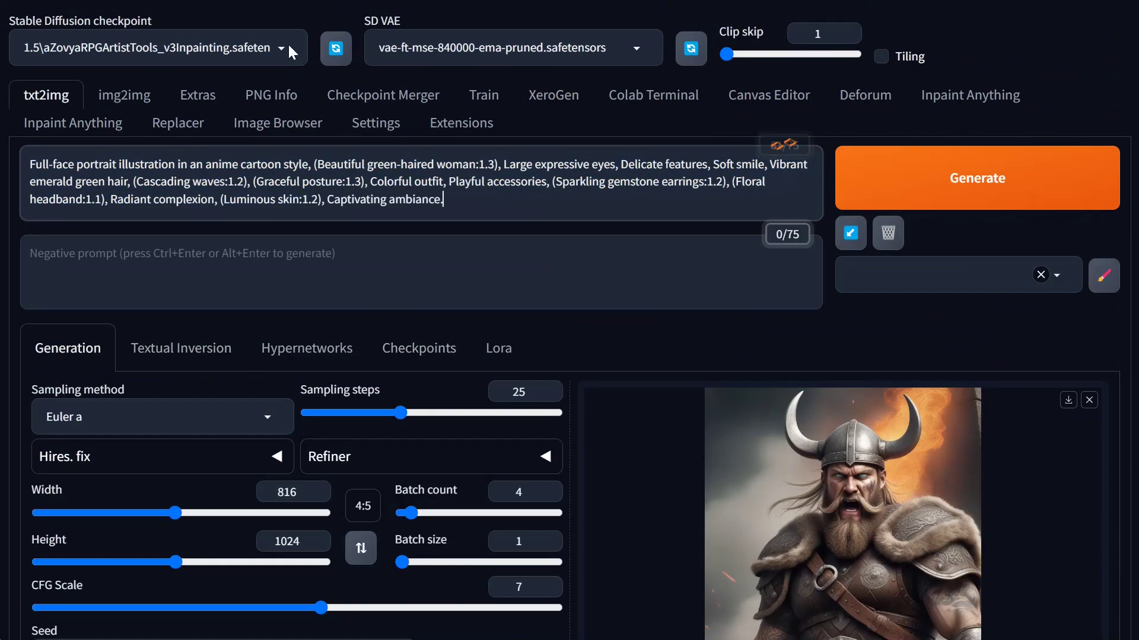
# Switch the Stable Diffusion checkpoint to SDXL\juggernautXL_version6Rundiffusion.safetensors
pyautogui.click(283, 54)
pyautogui.scroll(-10, 236, 382)
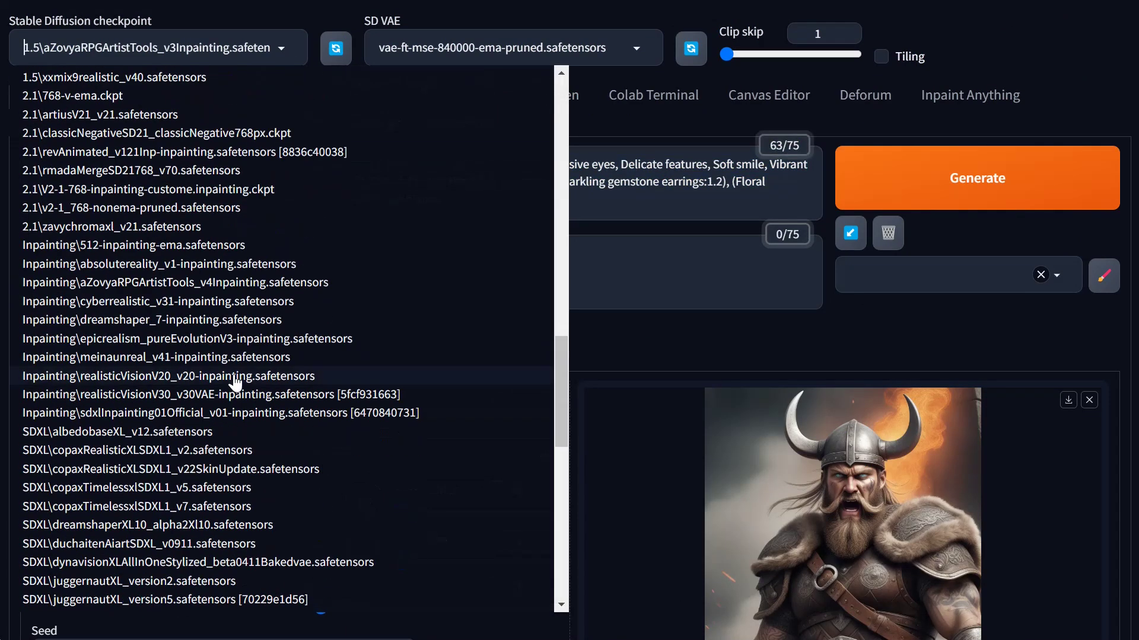
pyautogui.scroll(-6, 236, 383)
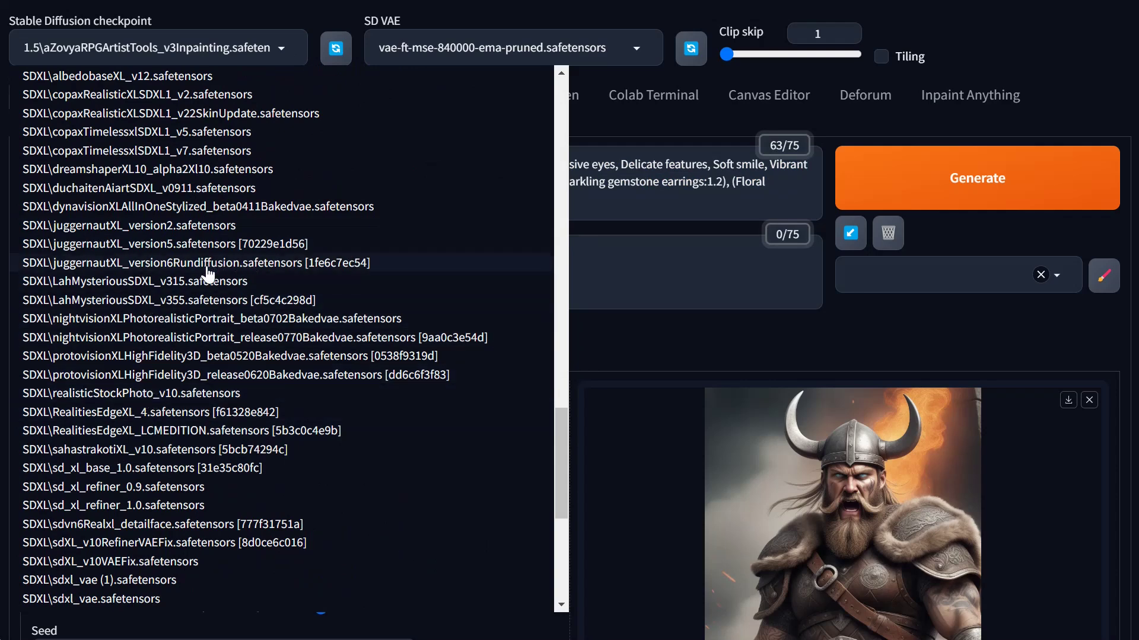
pyautogui.click(132, 270)
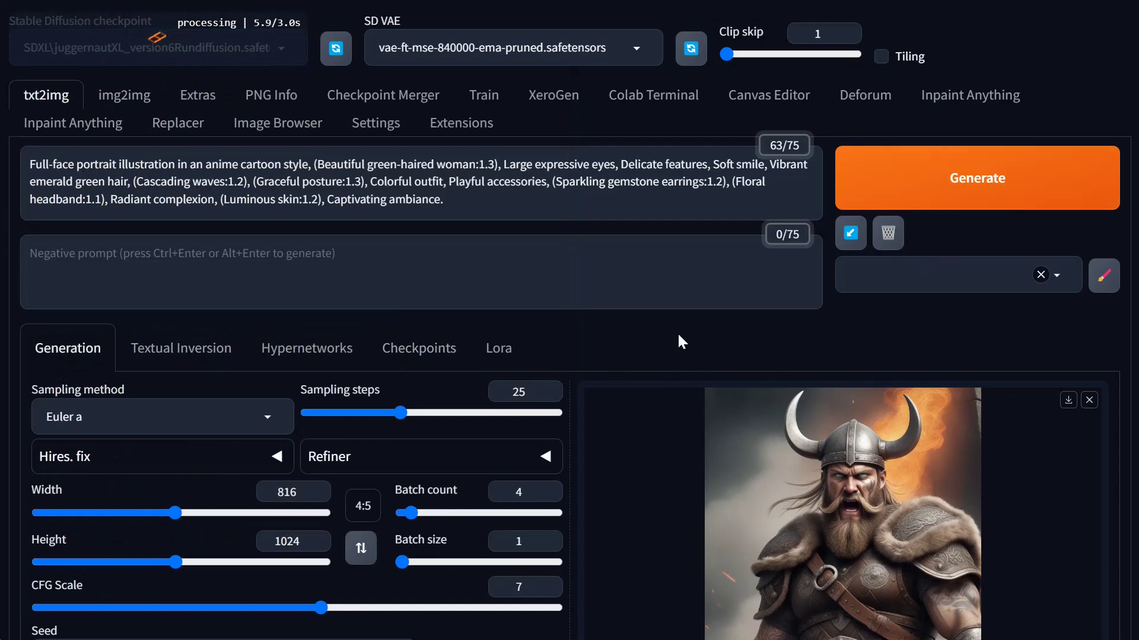
# Set the SD VAE to fixFP16ErrorsSDXLLowerMemoryUse_v10.safetensors
pyautogui.click(642, 50)
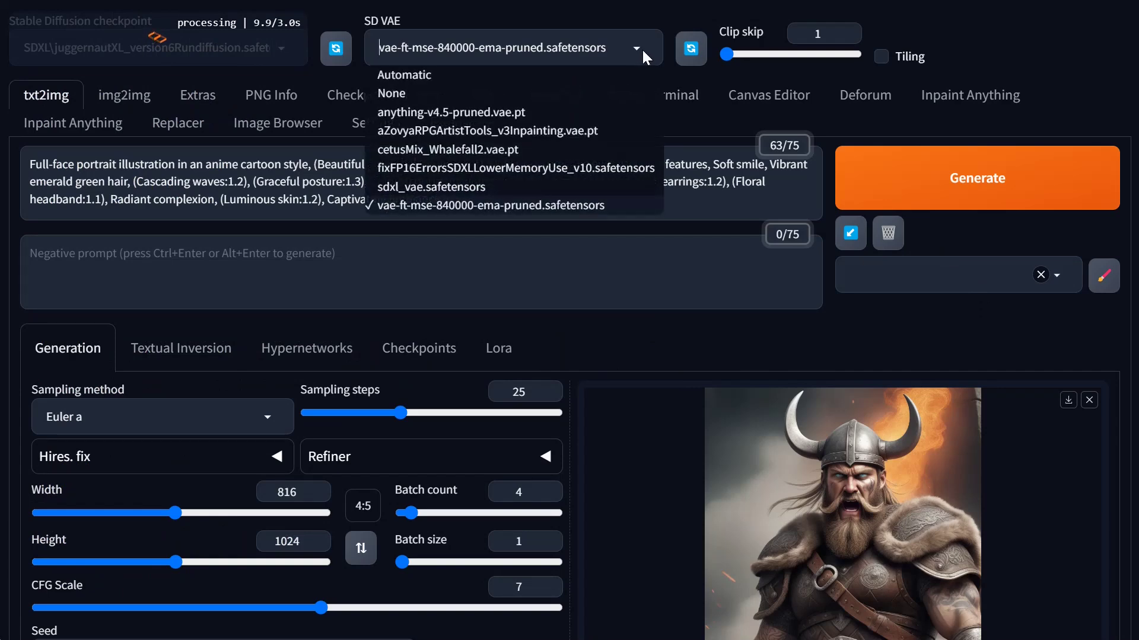
pyautogui.click(642, 48)
pyautogui.click(629, 49)
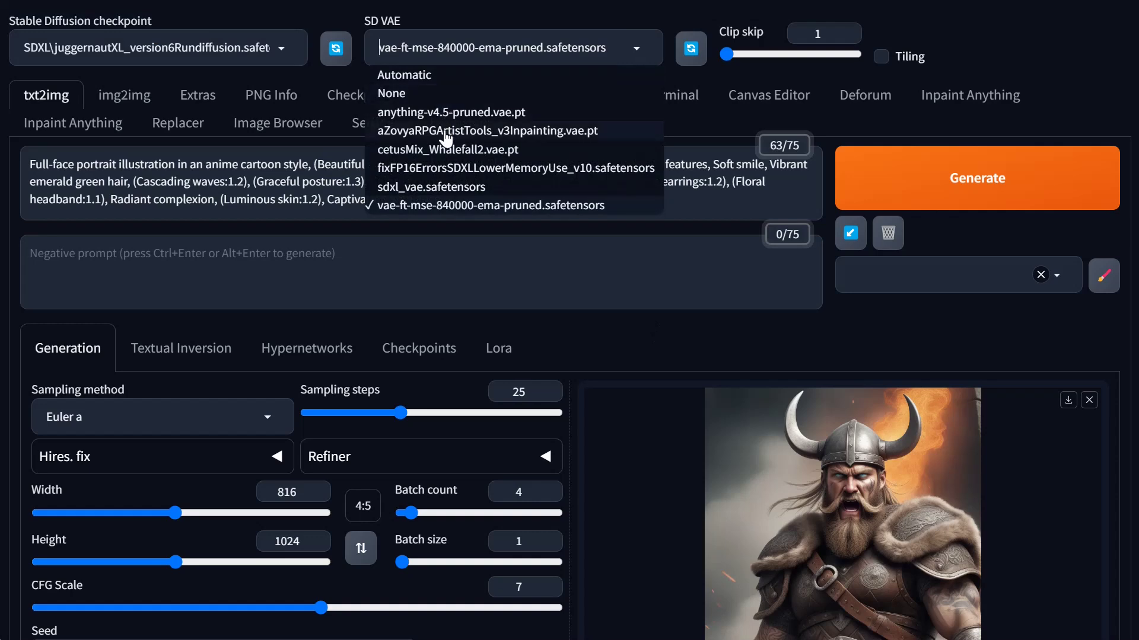
pyautogui.click(485, 170)
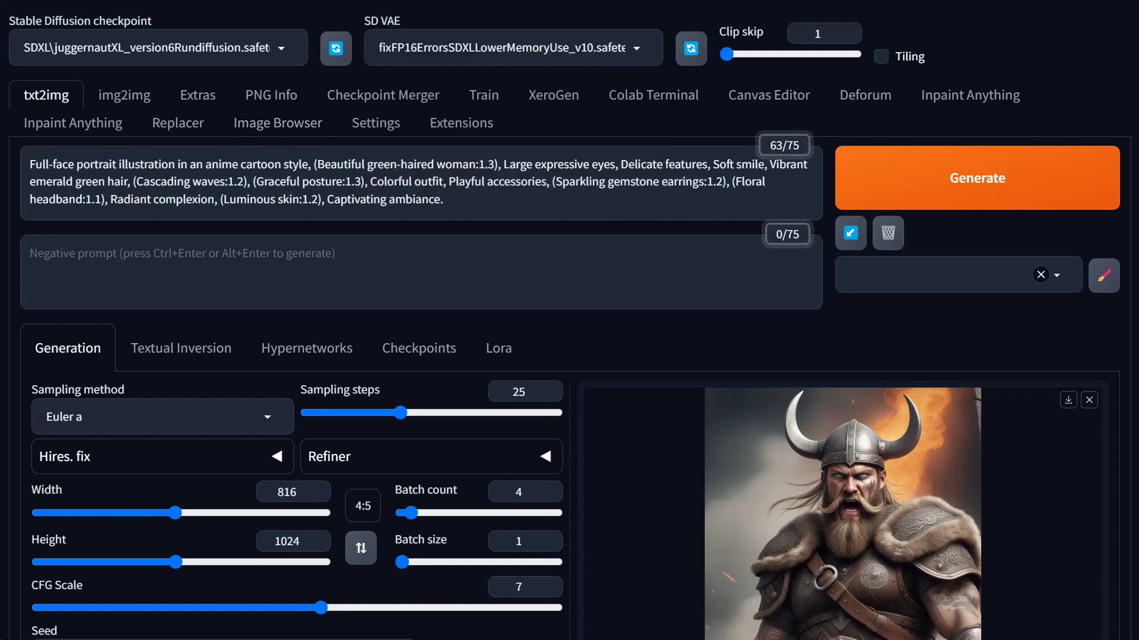
pyautogui.click(423, 48)
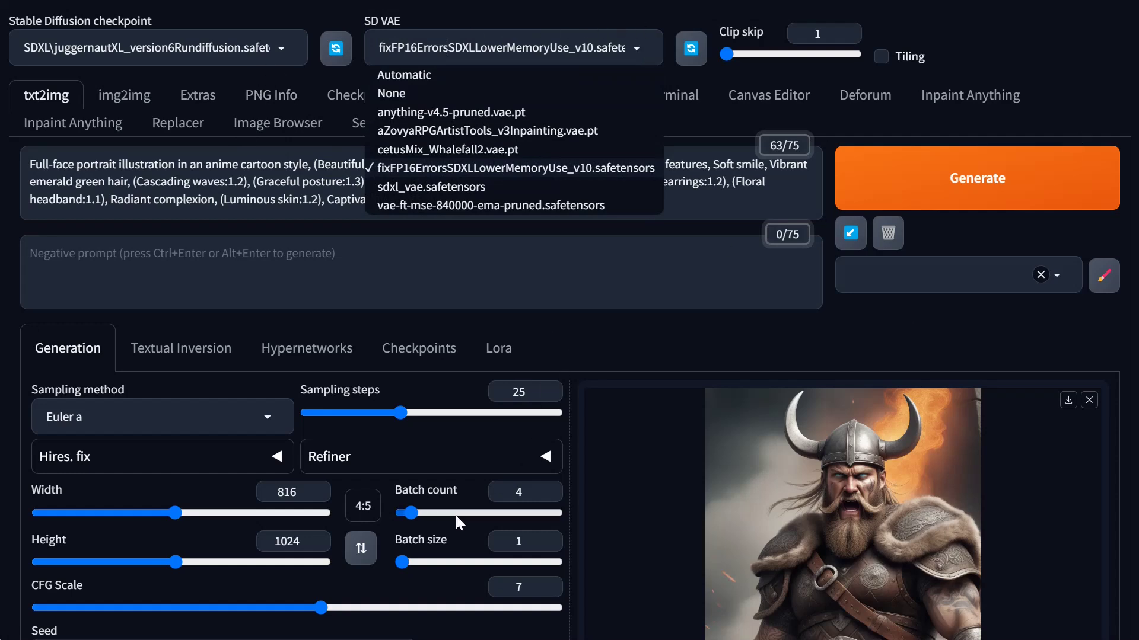
pyautogui.click(975, 313)
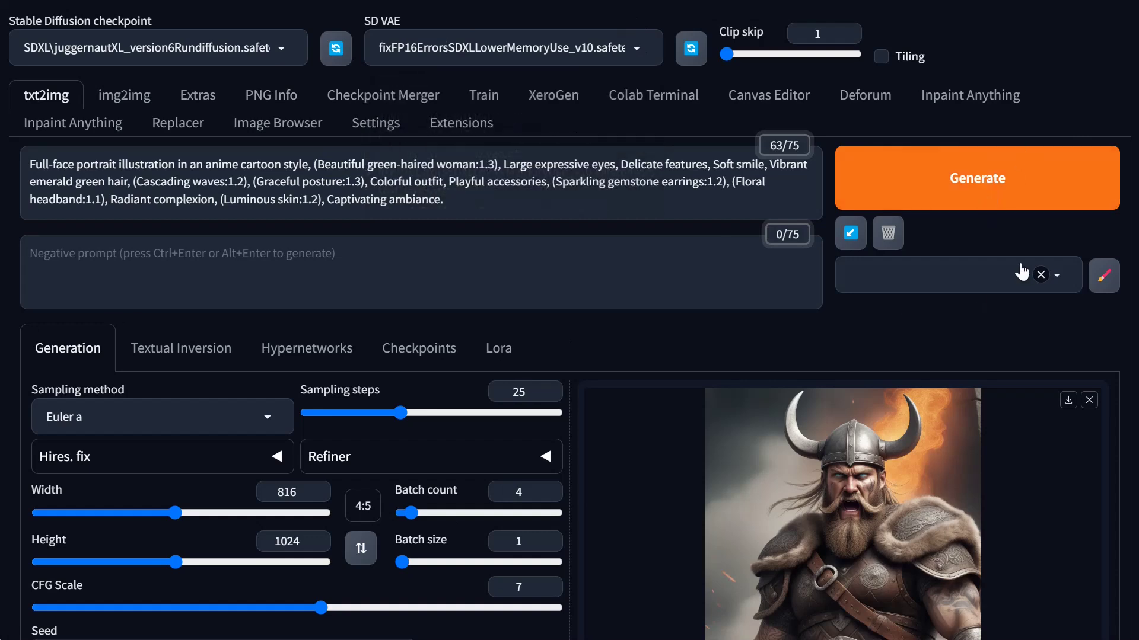
# Generate the green-haired woman portraits in a batch of four at 816 x 1024 and view the results
pyautogui.click(996, 196)
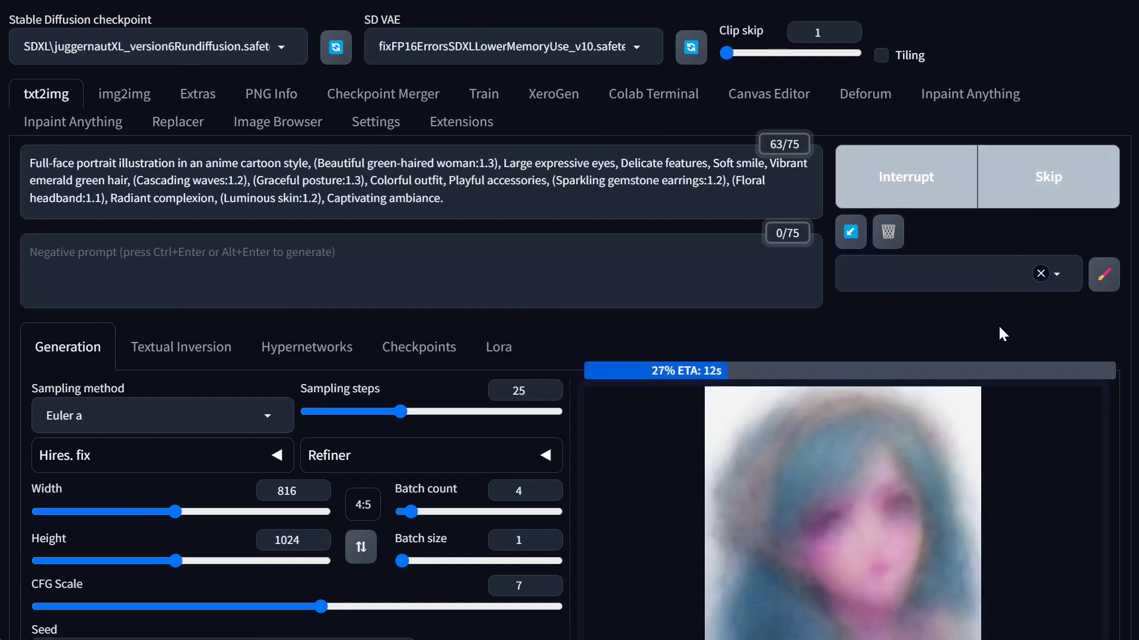
pyautogui.scroll(-3, 1002, 334)
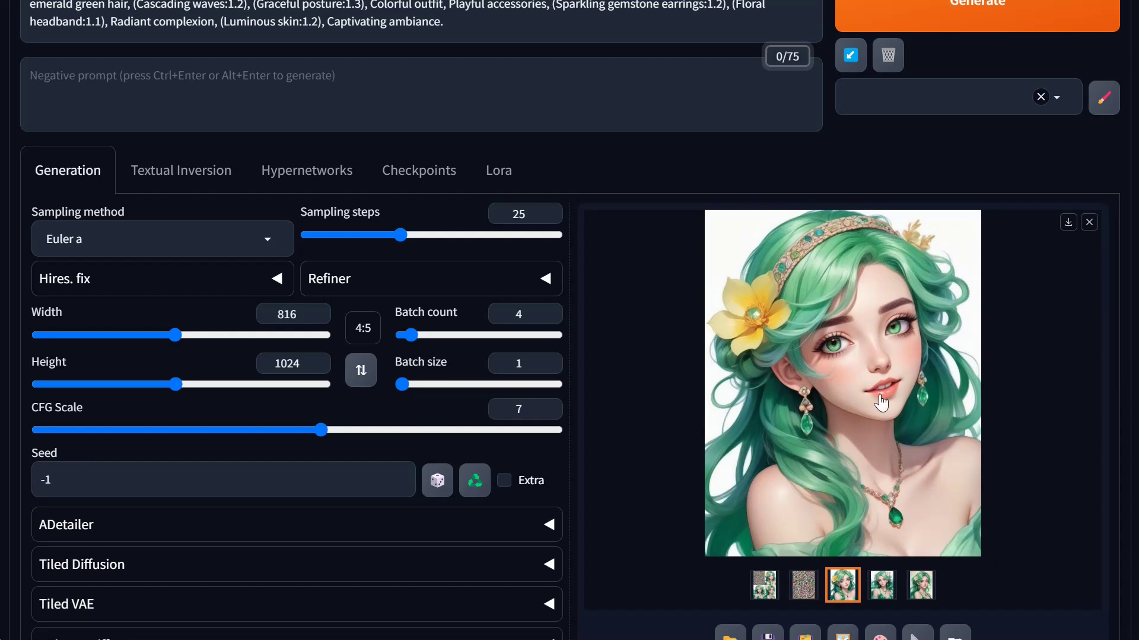
pyautogui.scroll(-2, 949, 409)
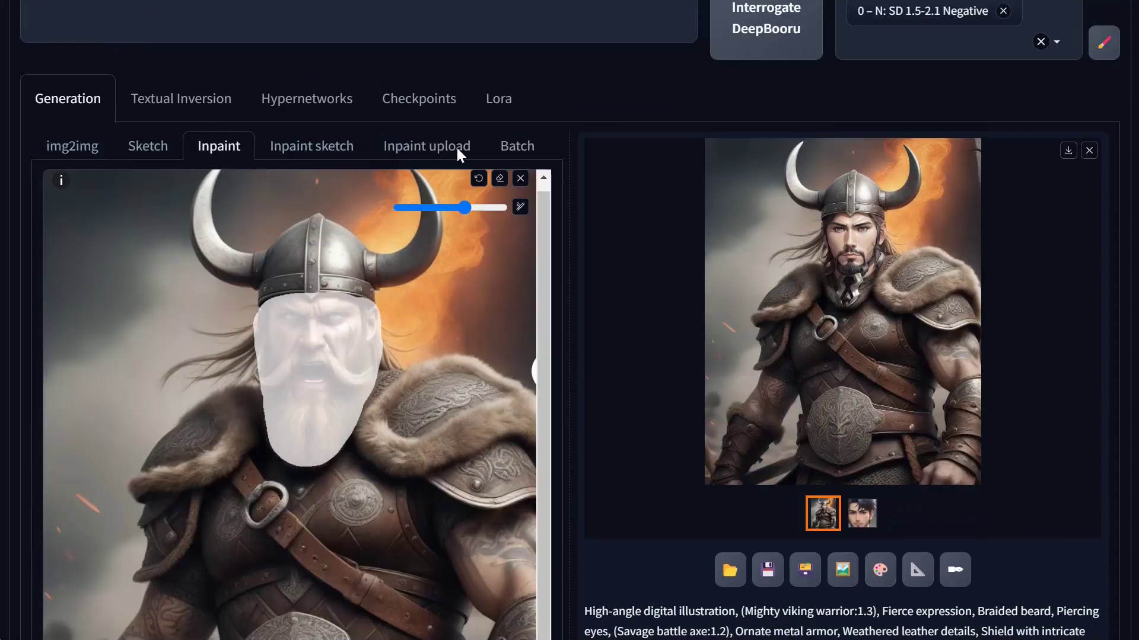
# Replace the viking in Inpaint with the generated green-haired woman's portrait and paint a mask over her face and visible ear
pyautogui.scroll(-1, 459, 156)
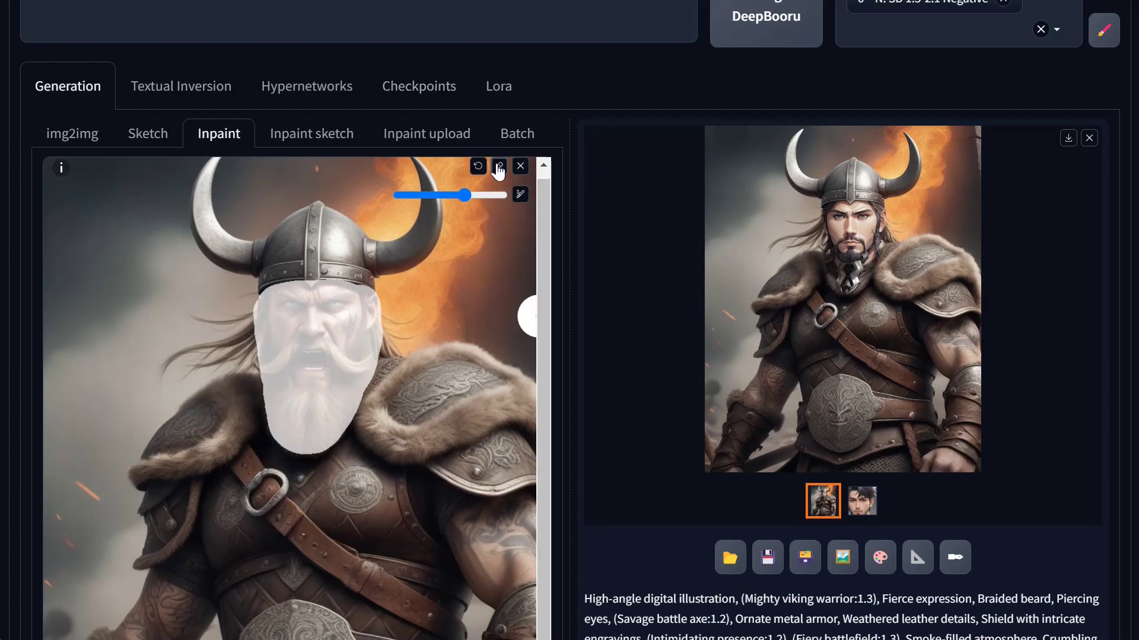
pyautogui.click(499, 169)
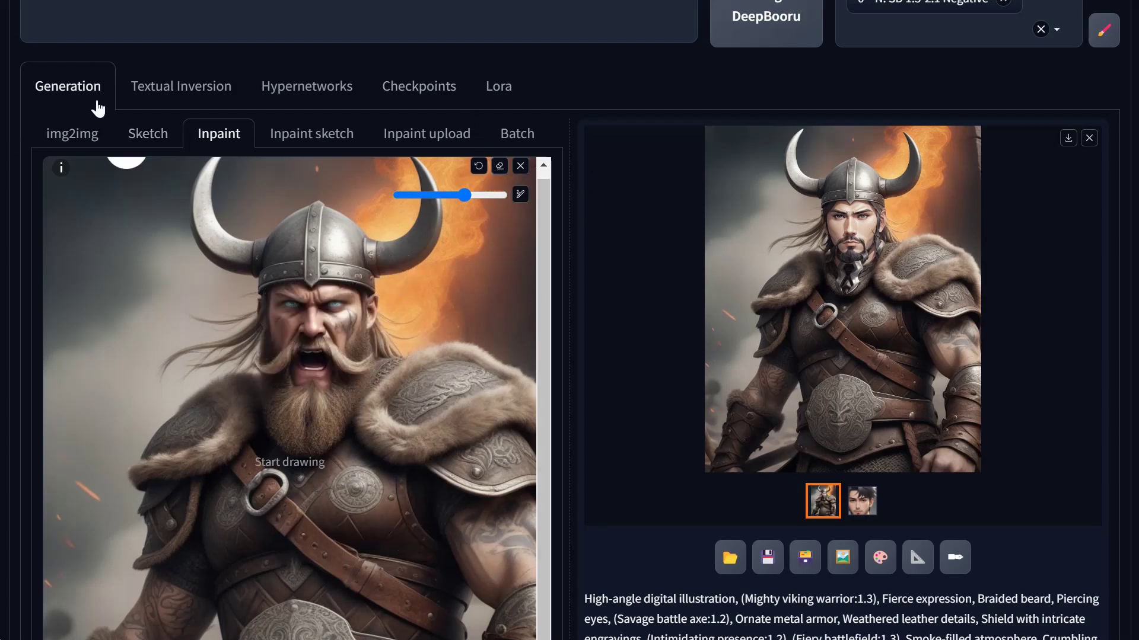
pyautogui.scroll(3, 105, 114)
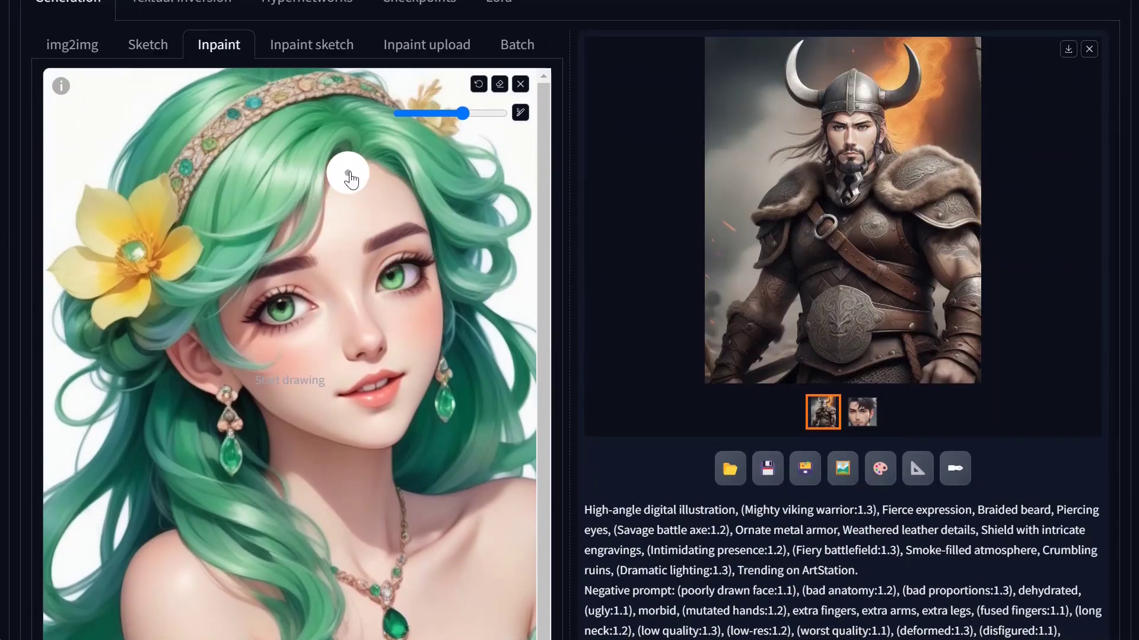
pyautogui.moveTo(335, 194)
pyautogui.mouseDown()
pyautogui.moveTo(300, 235)
pyautogui.moveTo(330, 189)
pyautogui.moveTo(226, 317)
pyautogui.moveTo(258, 390)
pyautogui.moveTo(206, 379)
pyautogui.moveTo(181, 359)
pyautogui.moveTo(189, 341)
pyautogui.moveTo(340, 430)
pyautogui.moveTo(388, 436)
pyautogui.moveTo(408, 420)
pyautogui.moveTo(437, 326)
pyautogui.moveTo(431, 291)
pyautogui.moveTo(403, 200)
pyautogui.moveTo(369, 173)
pyautogui.moveTo(404, 275)
pyautogui.moveTo(405, 335)
pyautogui.moveTo(382, 387)
pyautogui.moveTo(356, 401)
pyautogui.moveTo(265, 340)
pyautogui.moveTo(282, 290)
pyautogui.moveTo(352, 220)
pyautogui.moveTo(364, 272)
pyautogui.moveTo(352, 371)
pyautogui.moveTo(305, 318)
pyautogui.moveTo(335, 263)
pyautogui.moveTo(332, 335)
pyautogui.moveTo(285, 326)
pyautogui.moveTo(375, 404)
pyautogui.mouseUp()
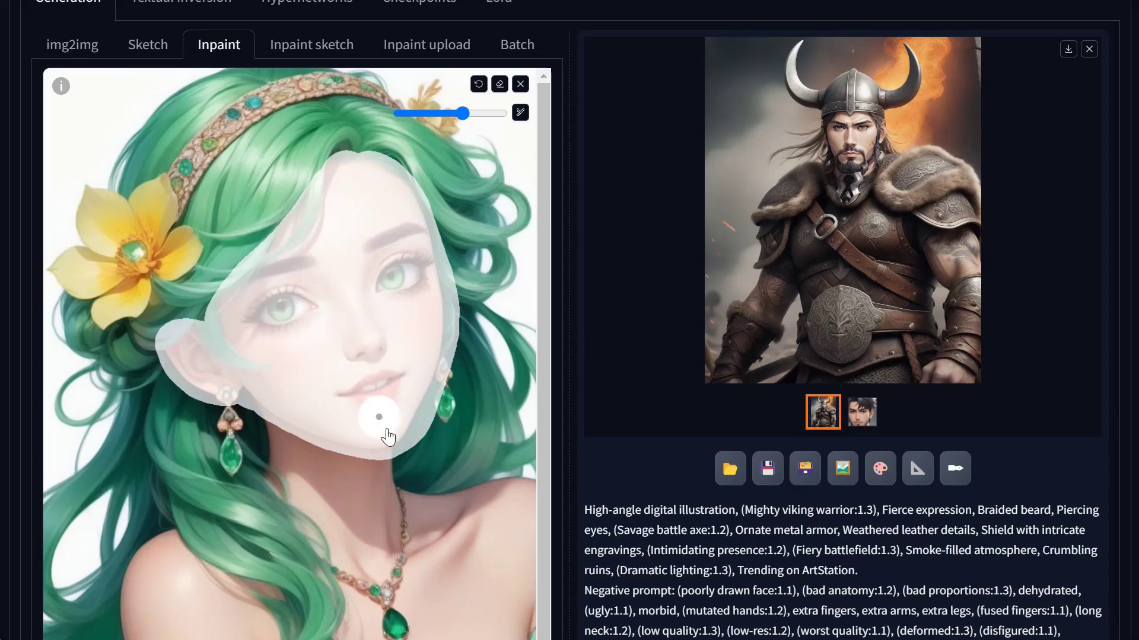
# Replace ControlNet Unit 0's reference image with the photo of the red-haired woman
pyautogui.scroll(-1, 542, 477)
pyautogui.scroll(-15, 542, 477)
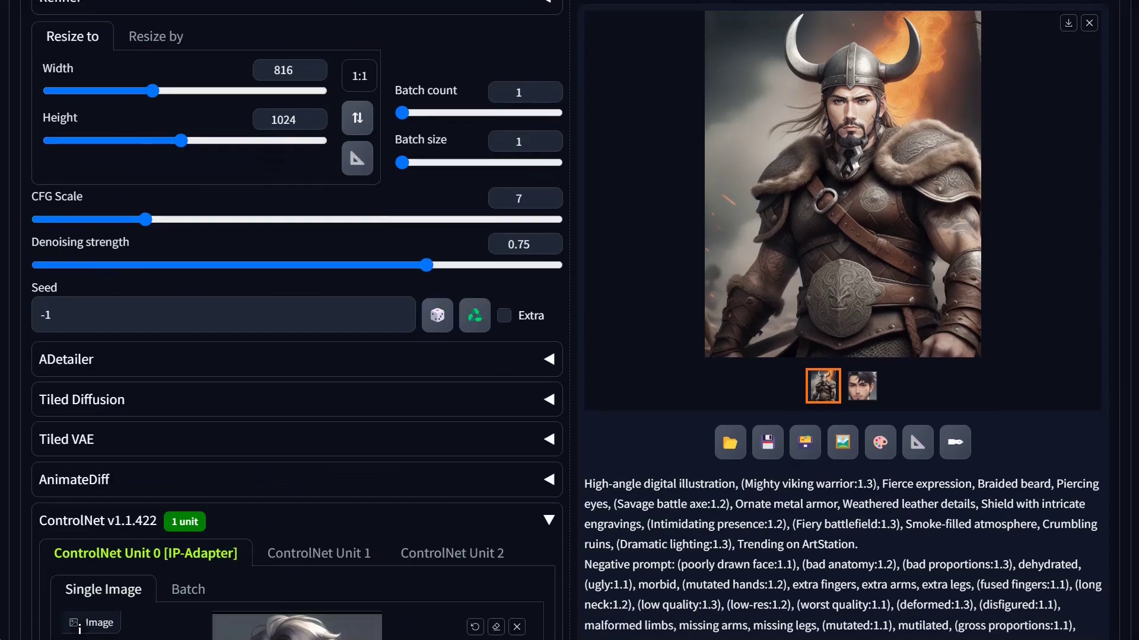
pyautogui.scroll(-3, 717, 399)
pyautogui.scroll(5, 741, 422)
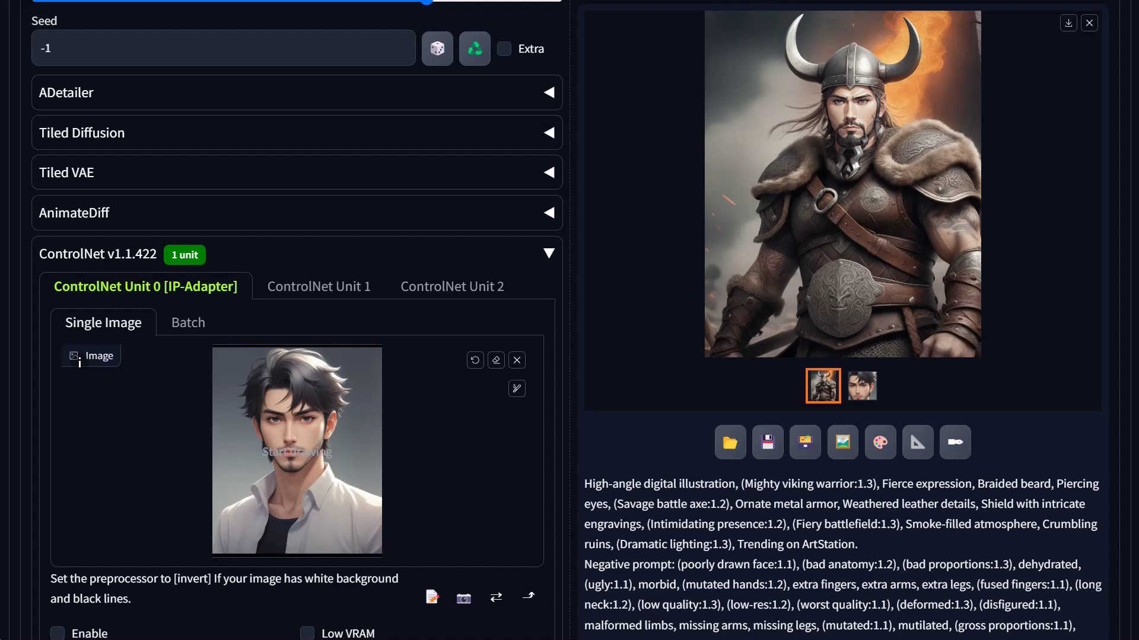
pyautogui.moveTo(1138, 469); pyautogui.dragTo(297, 468)
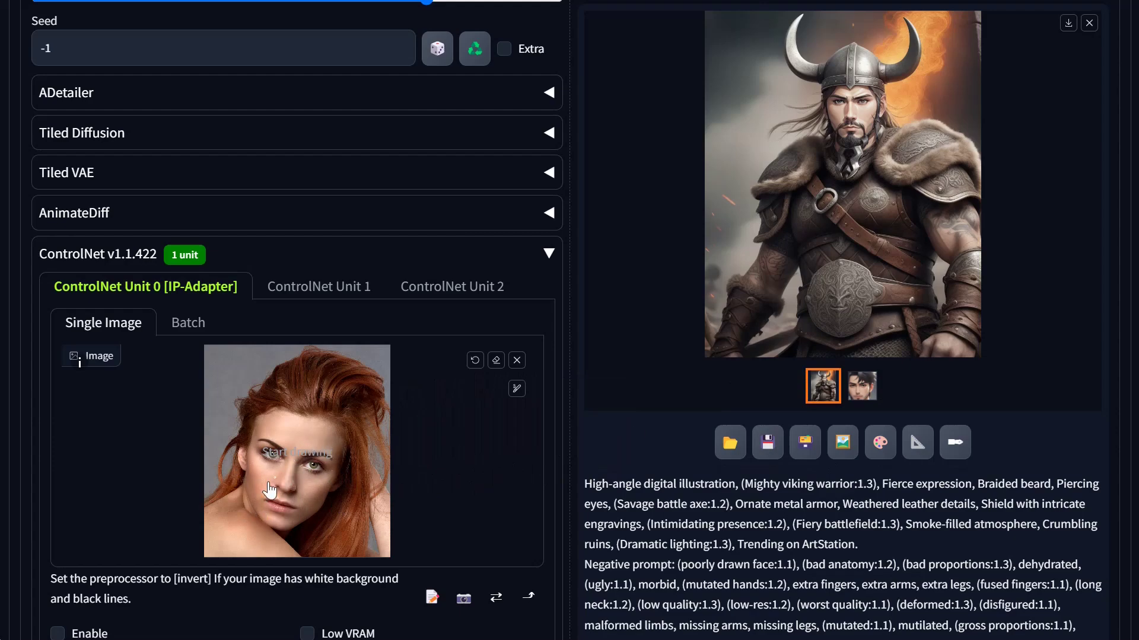
pyautogui.scroll(15, 315, 466)
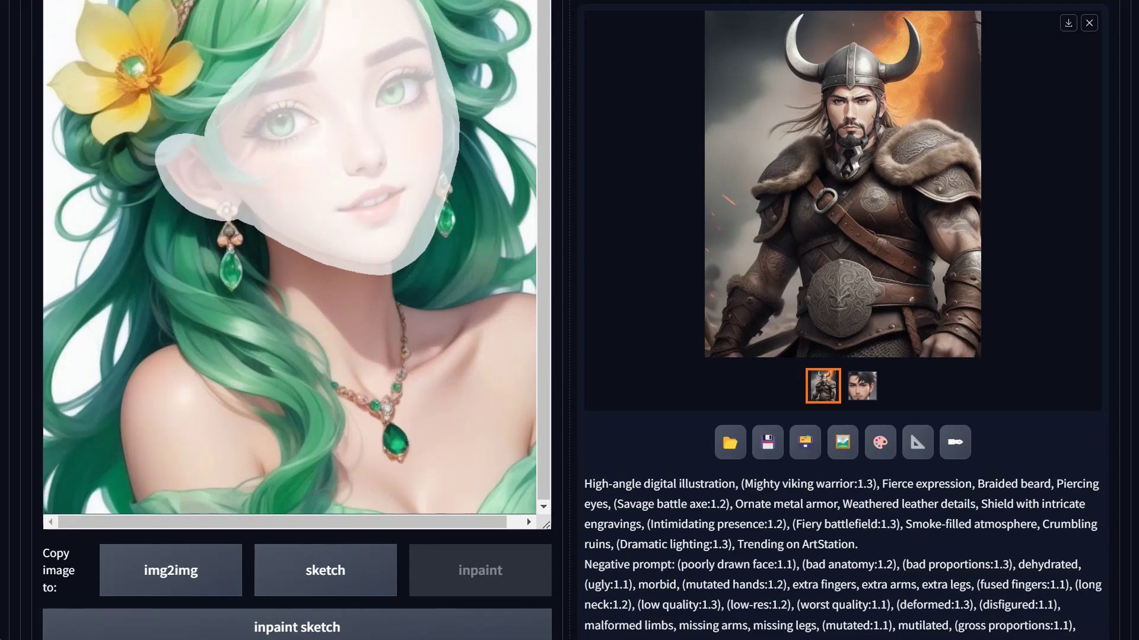
pyautogui.scroll(-10, 727, 449)
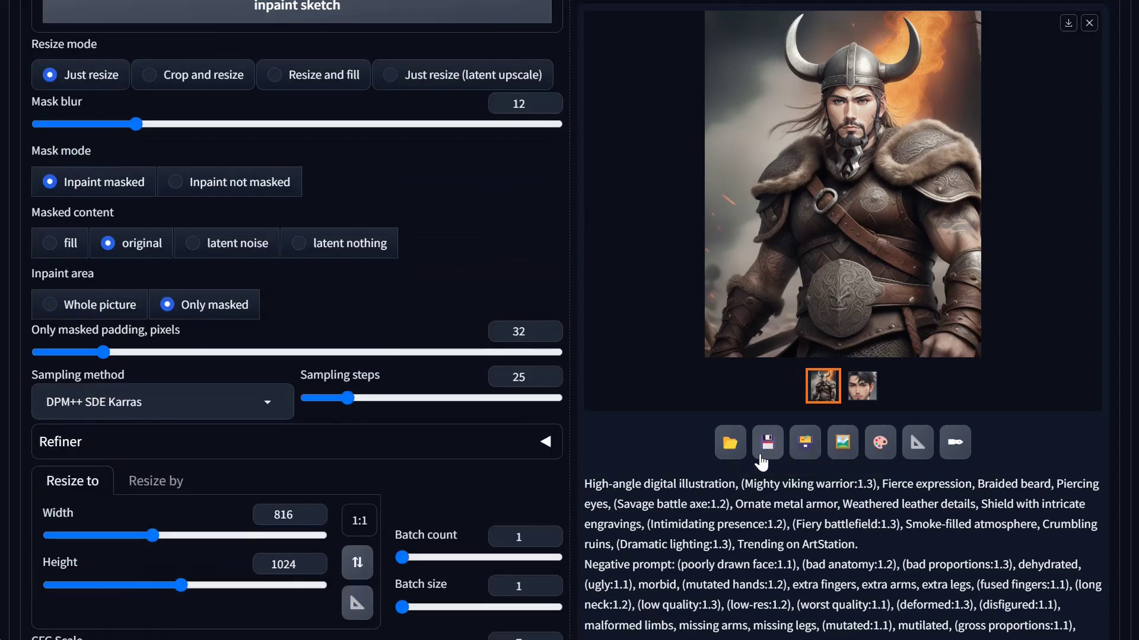
pyautogui.scroll(-5, 741, 457)
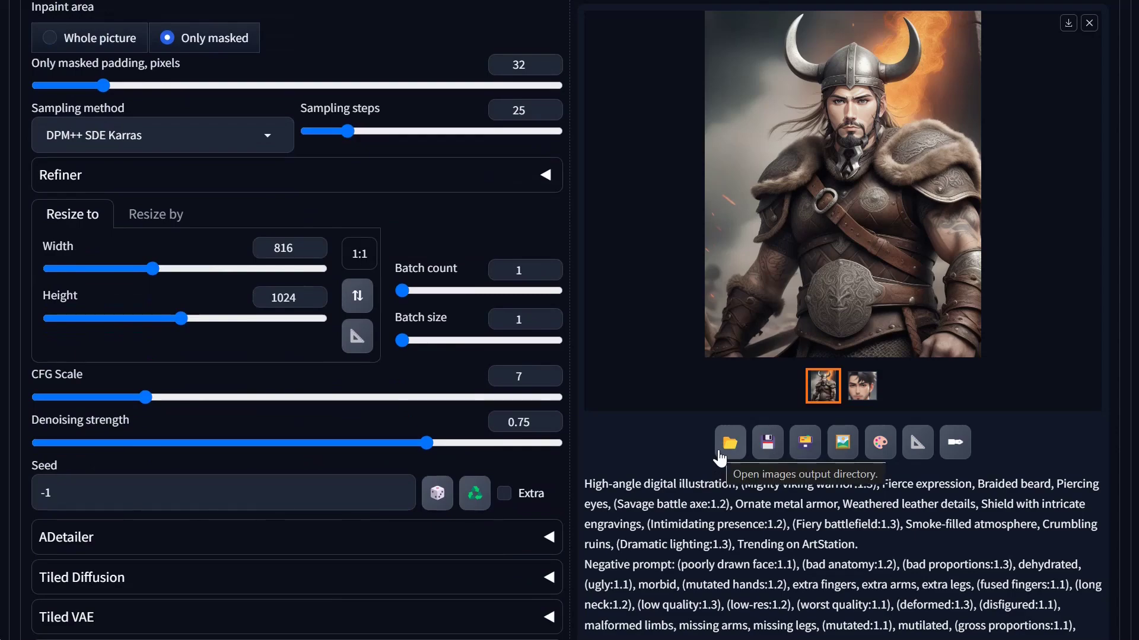
# Extend the inpaint mask along the green-haired woman's jaw and below her chin
pyautogui.scroll(20, 703, 494)
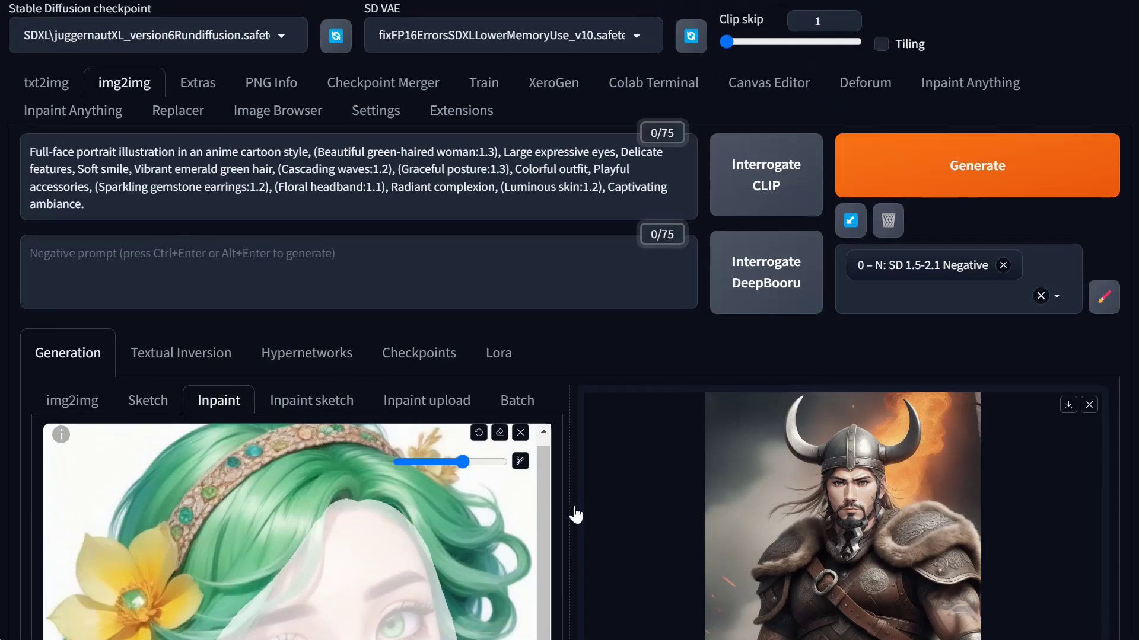
pyautogui.scroll(-6, 633, 516)
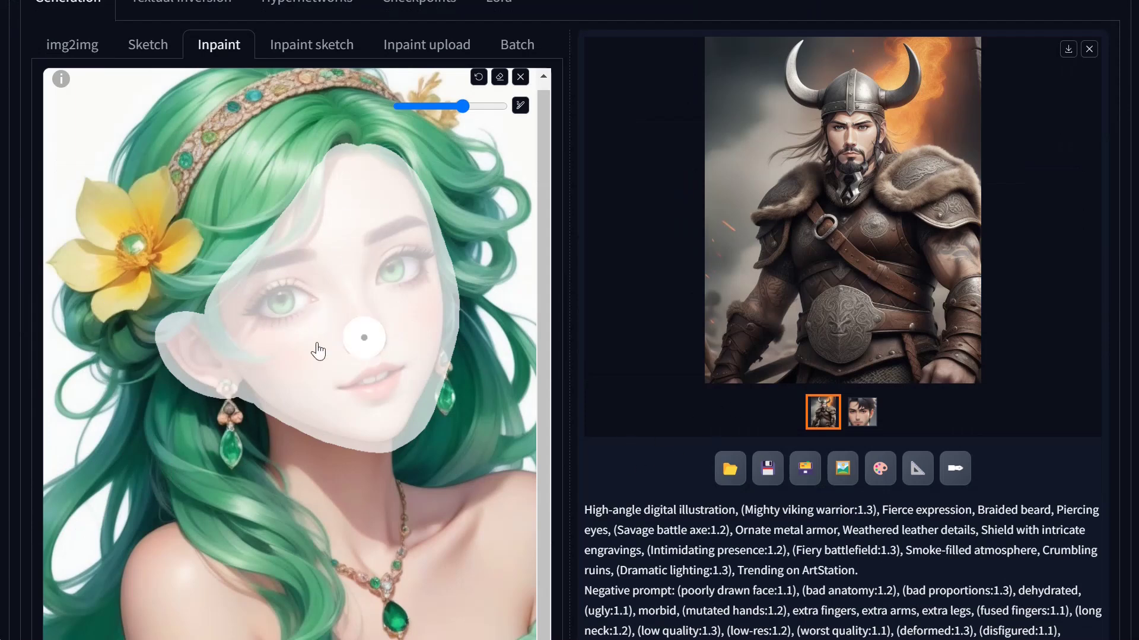
pyautogui.moveTo(275, 424)
pyautogui.mouseDown()
pyautogui.moveTo(302, 452)
pyautogui.moveTo(407, 453)
pyautogui.mouseUp()
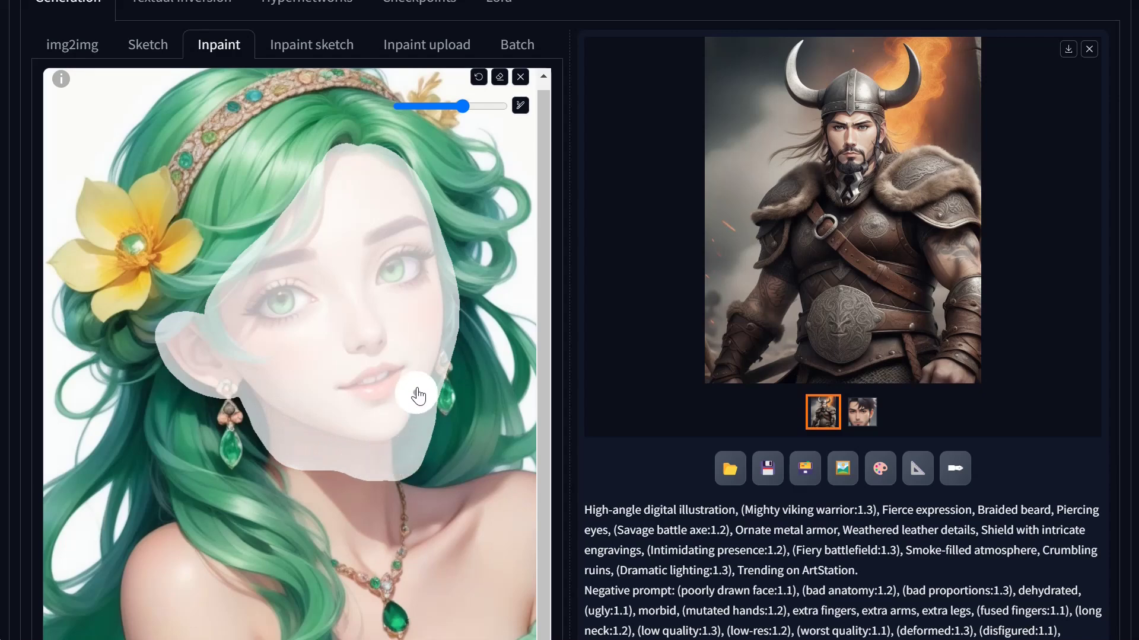
# Set the inpainting sampling steps to 50
pyautogui.scroll(-10, 599, 424)
pyautogui.scroll(-8, 597, 417)
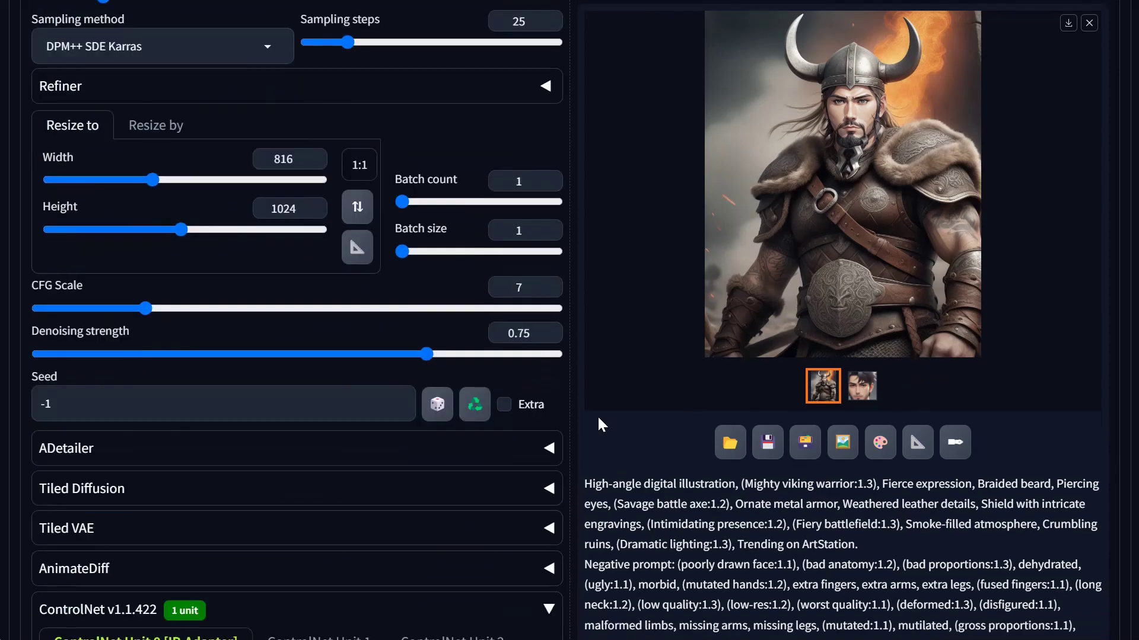
pyautogui.scroll(6, 650, 379)
pyautogui.moveTo(386, 392); pyautogui.dragTo(389, 394)
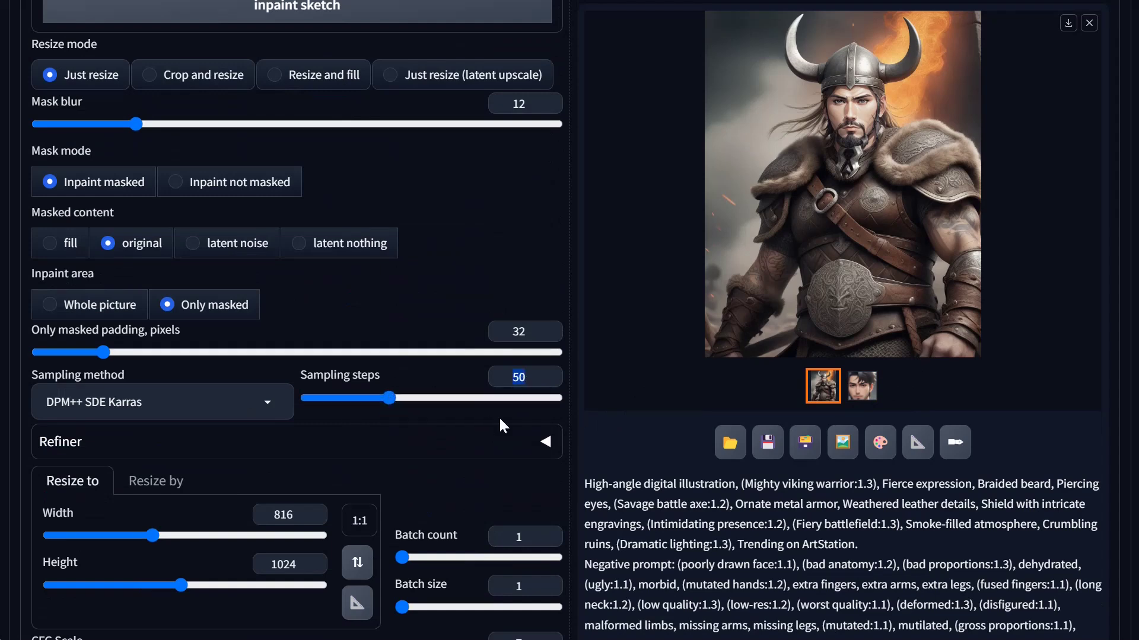
# Switch the checkpoint to 1.5\aZovyaRPGArtistTools_v3Inpainting.safetensors and the SD VAE to vae-ft-mse-840000-ema-pruned.safetensors
pyautogui.scroll(10, 691, 391)
pyautogui.click(153, 47)
pyautogui.scroll(10, 231, 202)
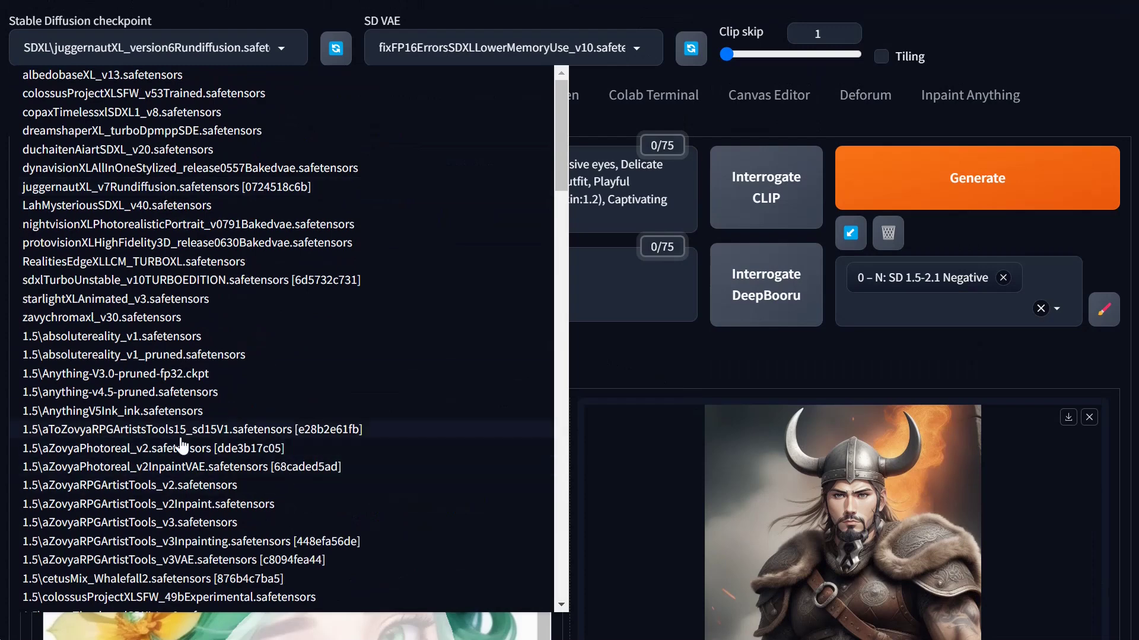
pyautogui.click(219, 542)
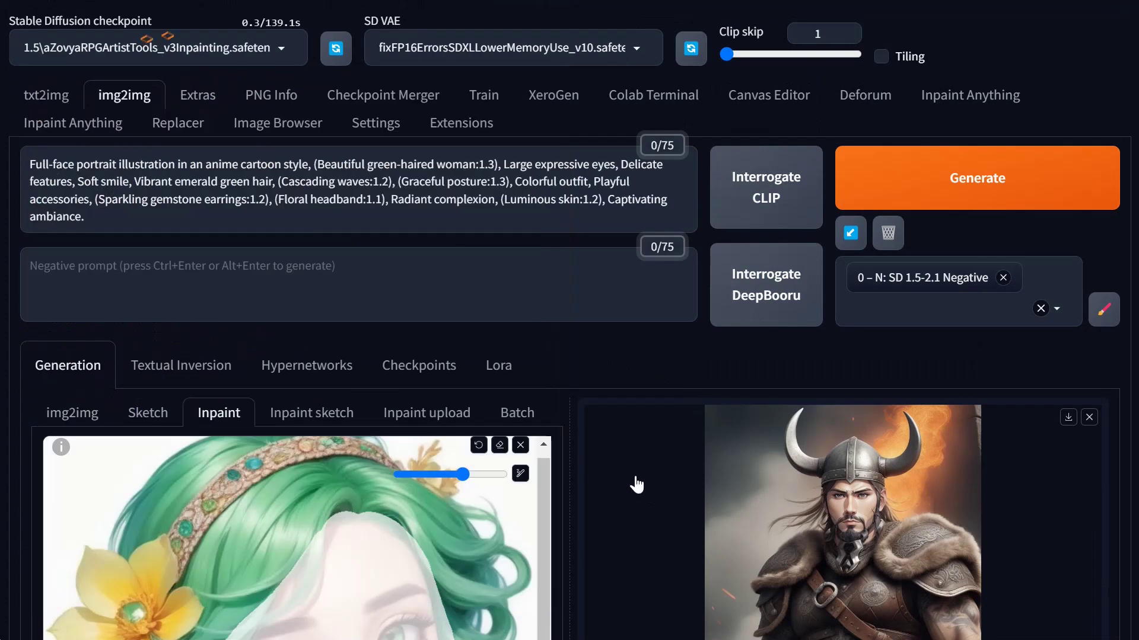
pyautogui.click(637, 49)
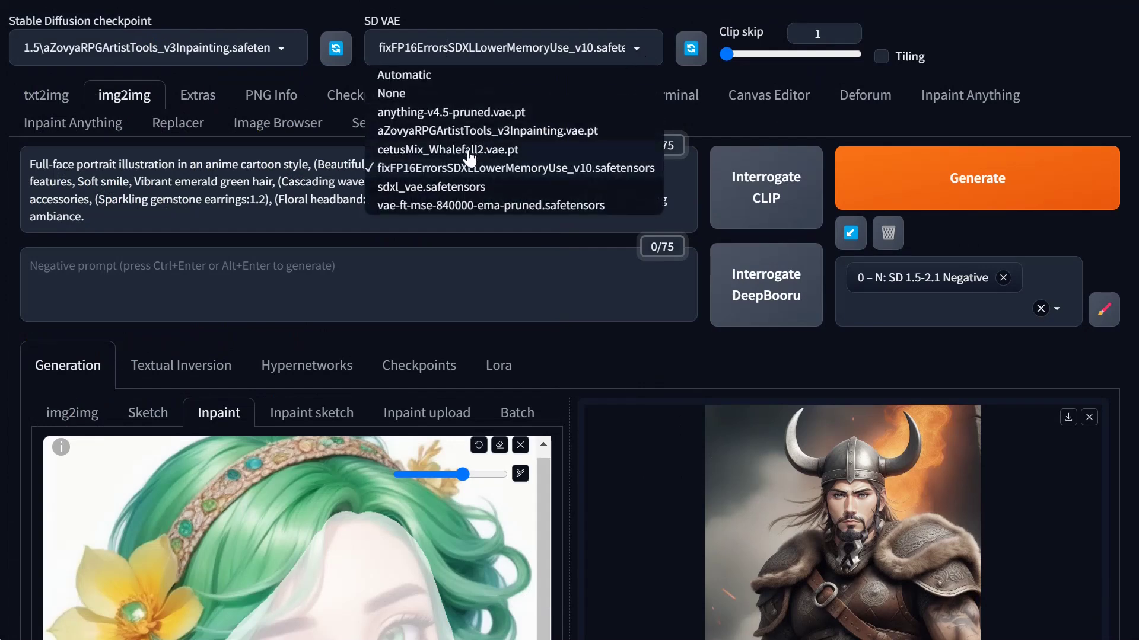
pyautogui.click(424, 205)
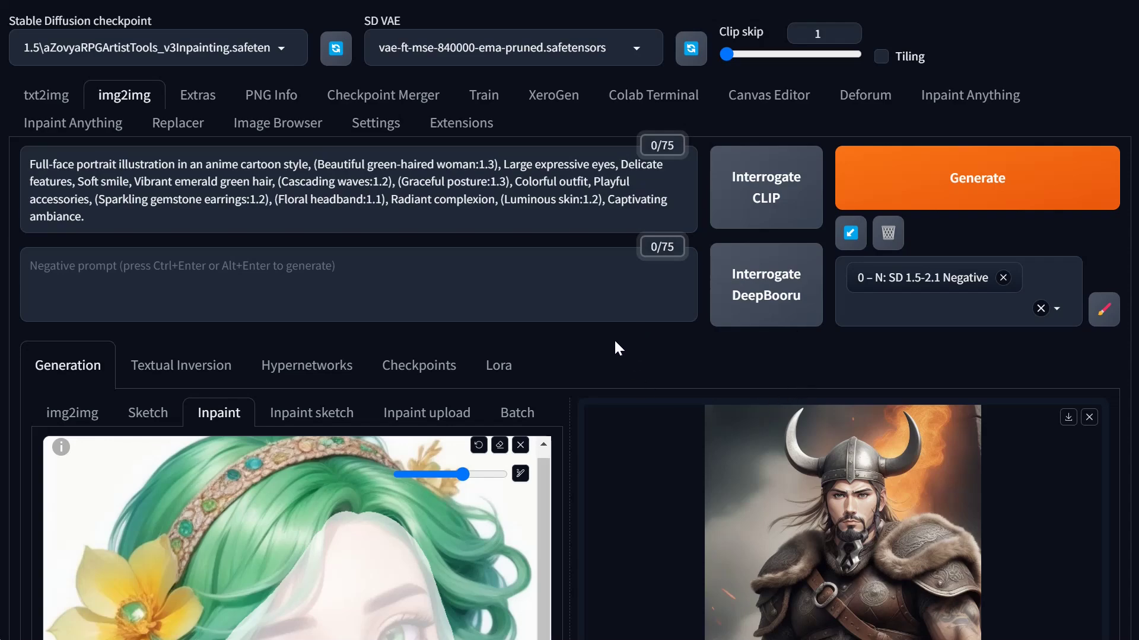
# Set the sampling method to Euler a and the denoising strength to 0.8
pyautogui.scroll(-15, 614, 346)
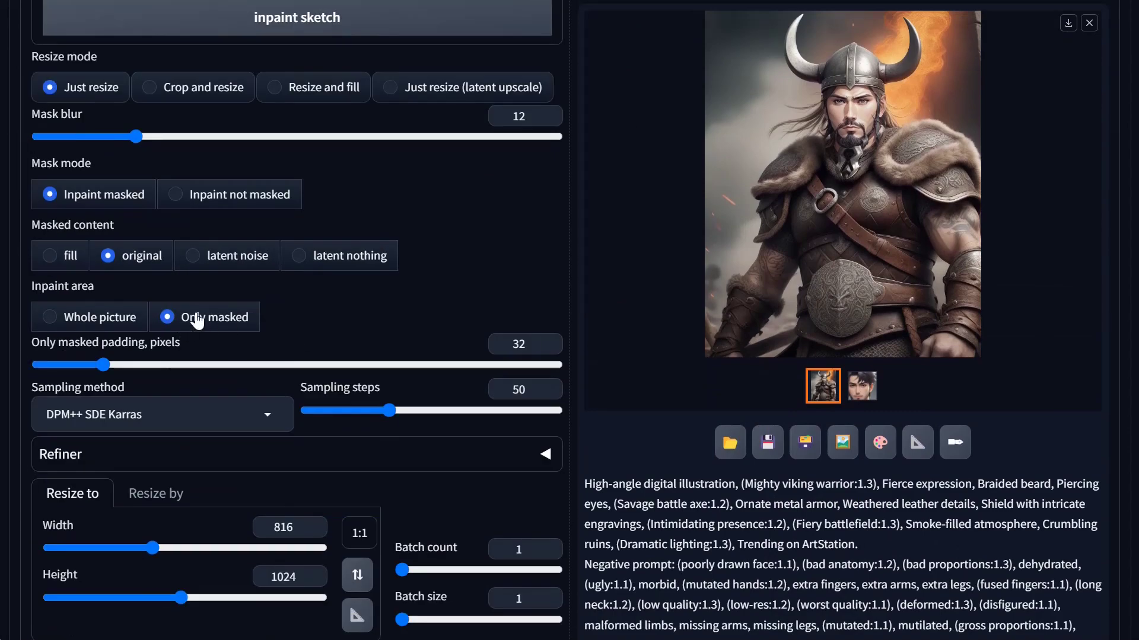
pyautogui.scroll(1, 361, 231)
pyautogui.scroll(-1, 361, 236)
pyautogui.click(265, 418)
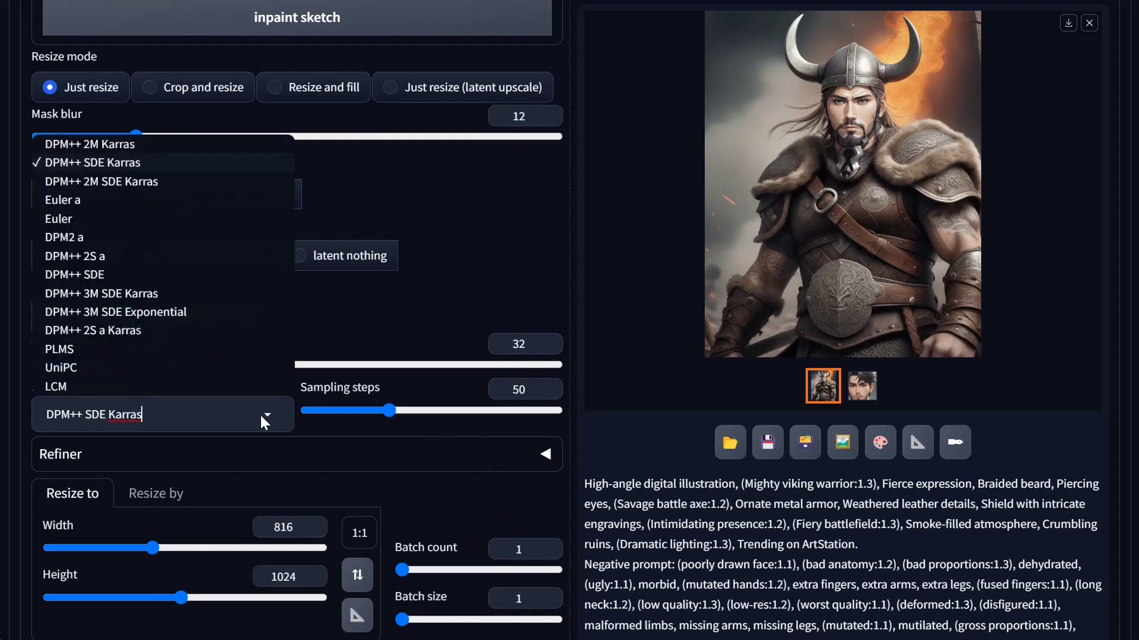
pyautogui.click(79, 202)
pyautogui.scroll(-5, 78, 202)
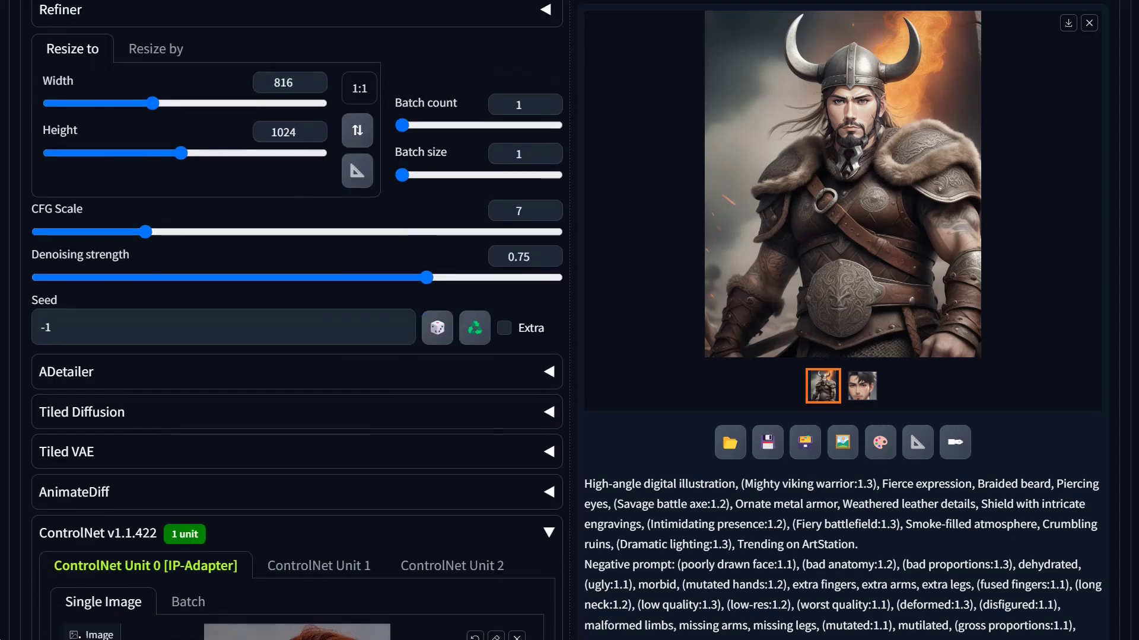
pyautogui.click(448, 278)
pyautogui.moveTo(450, 278); pyautogui.dragTo(453, 279)
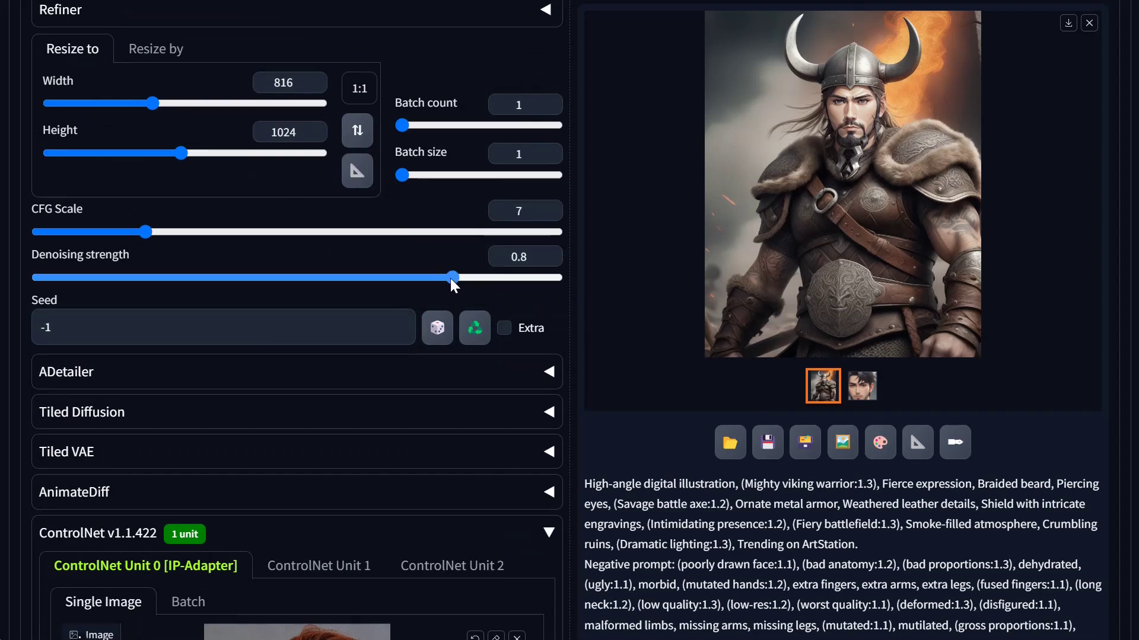
# Enable ControlNet Unit 0 with Pixel Perfect and reselect the IP-Adapter control type to load ip-adapter_clip_sd15 and ip-adapter-plus-face_sd15
pyautogui.scroll(-6, 79, 286)
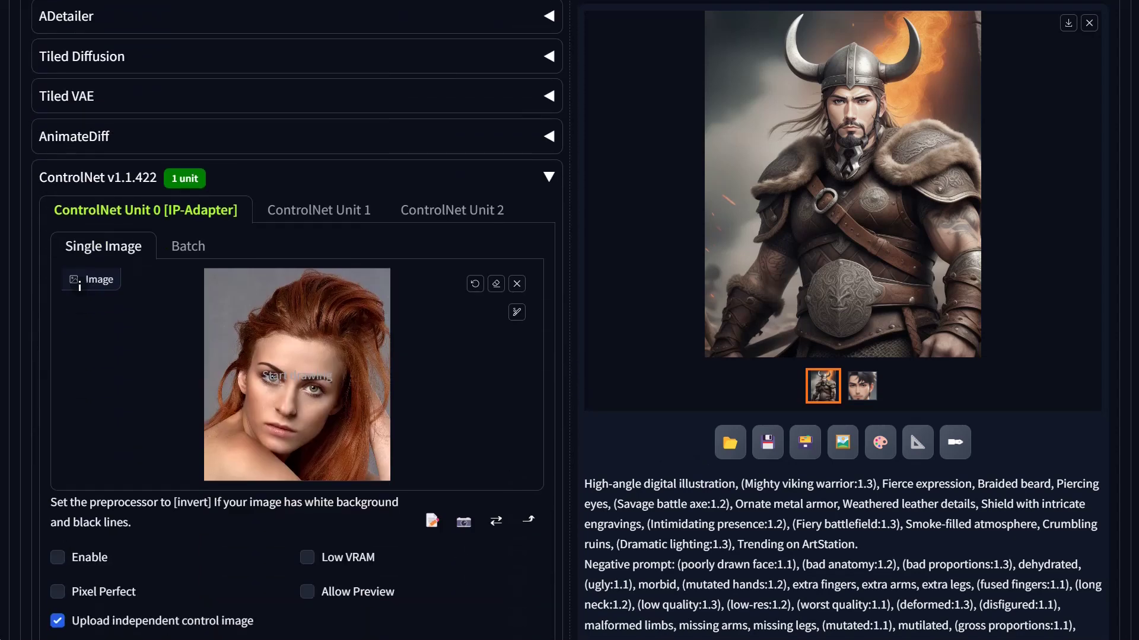
pyautogui.scroll(-6, 79, 286)
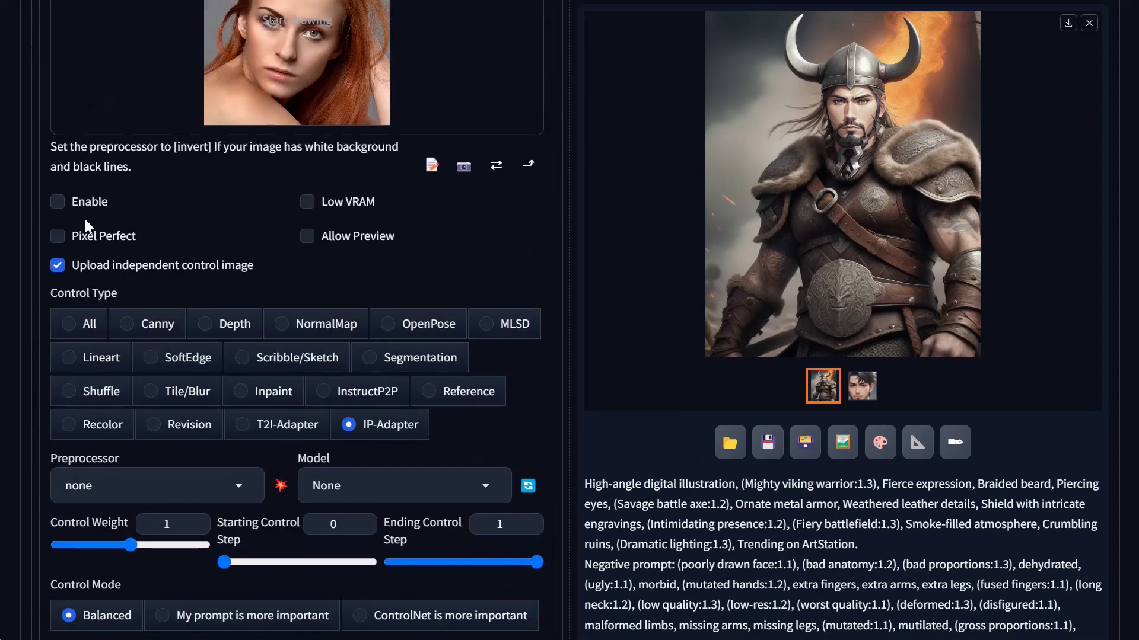
pyautogui.click(98, 237)
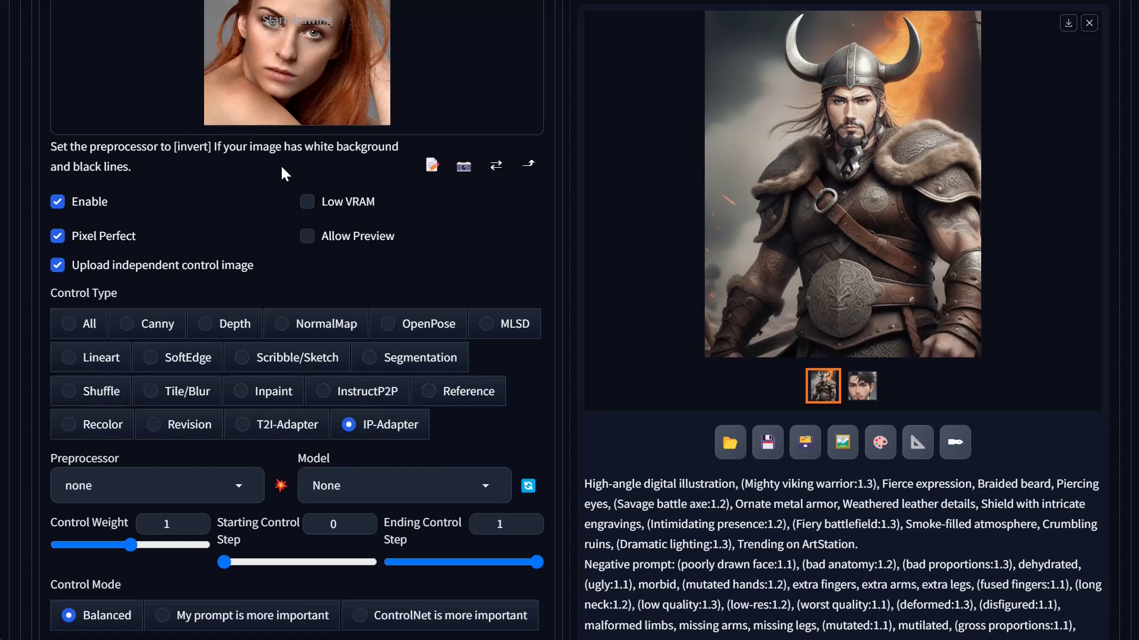
pyautogui.click(91, 330)
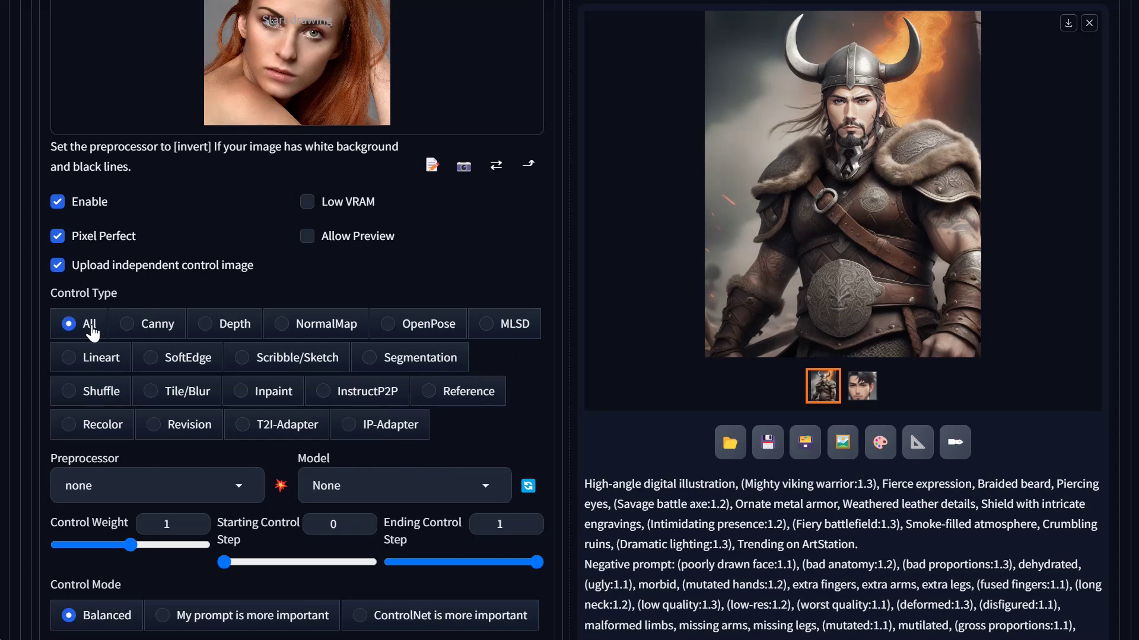
pyautogui.click(369, 432)
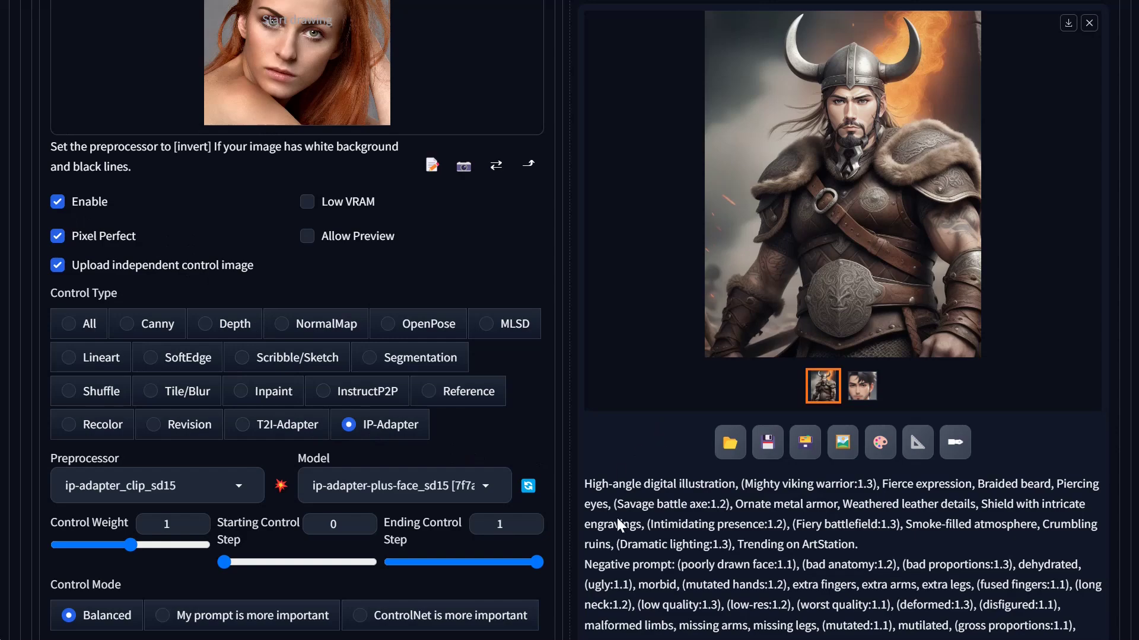
# Set ControlNet Unit 0's control weight to 0.65 and its starting control step to 0.2
pyautogui.scroll(-5, 617, 518)
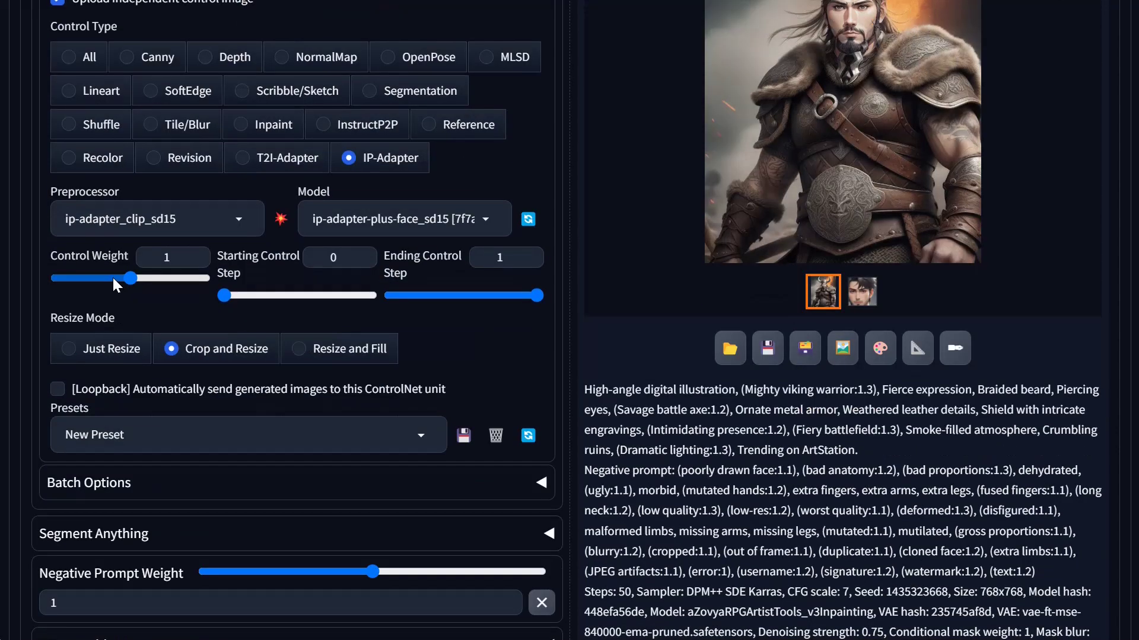
pyautogui.click(110, 277)
pyautogui.click(105, 278)
pyautogui.click(244, 297)
pyautogui.click(252, 295)
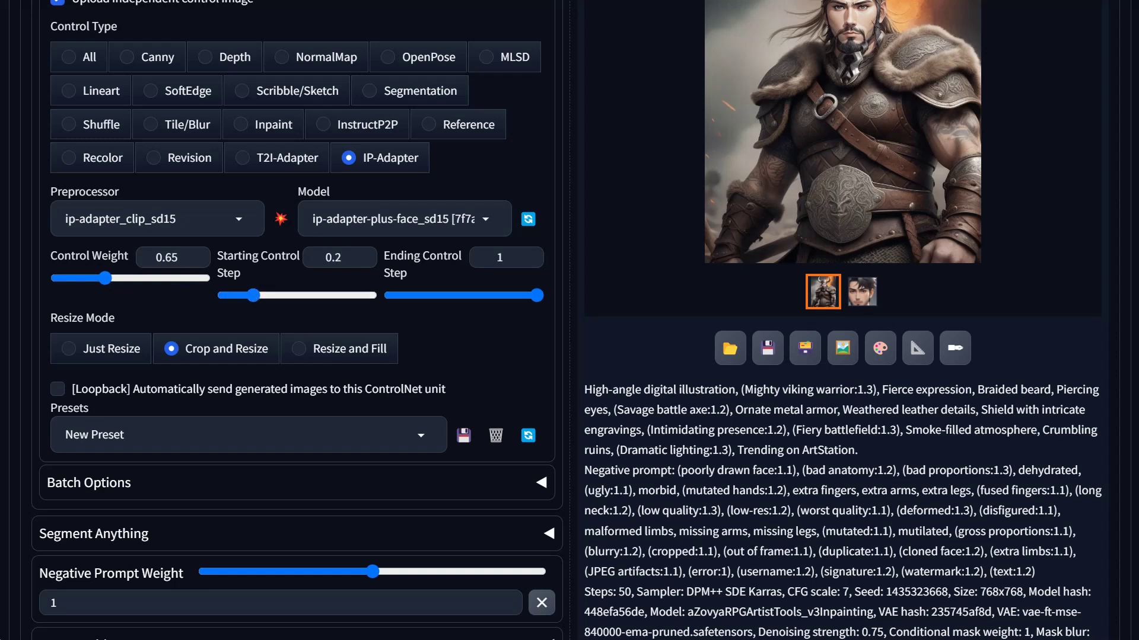
# Generate the inpainted green-haired portrait and view the face replacement result
pyautogui.scroll(20, 784, 425)
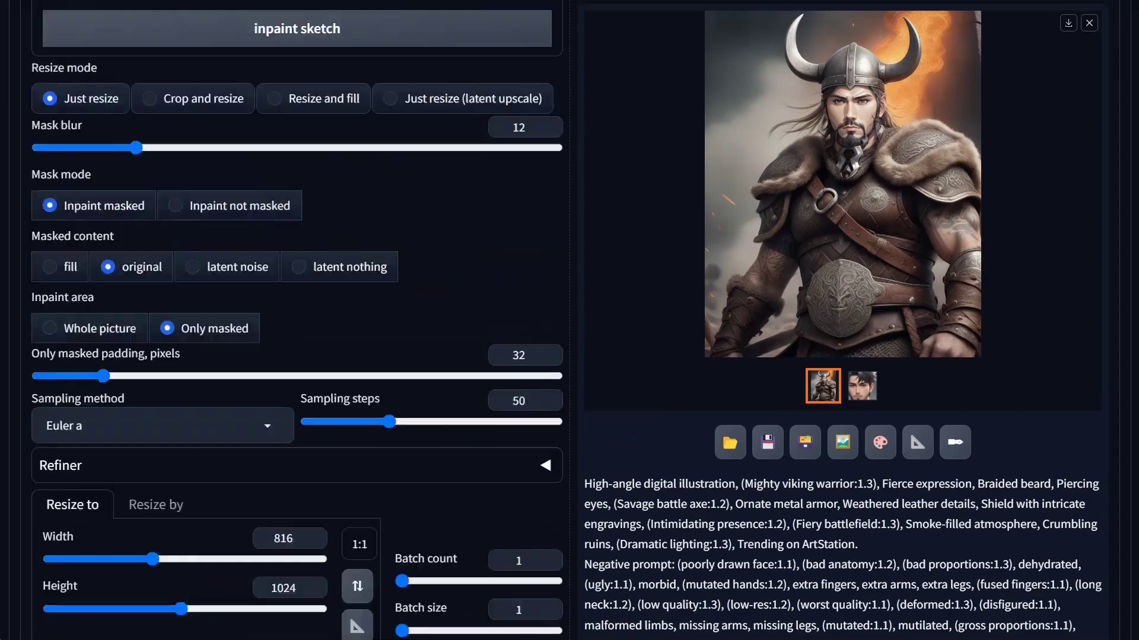
pyautogui.scroll(2, 784, 426)
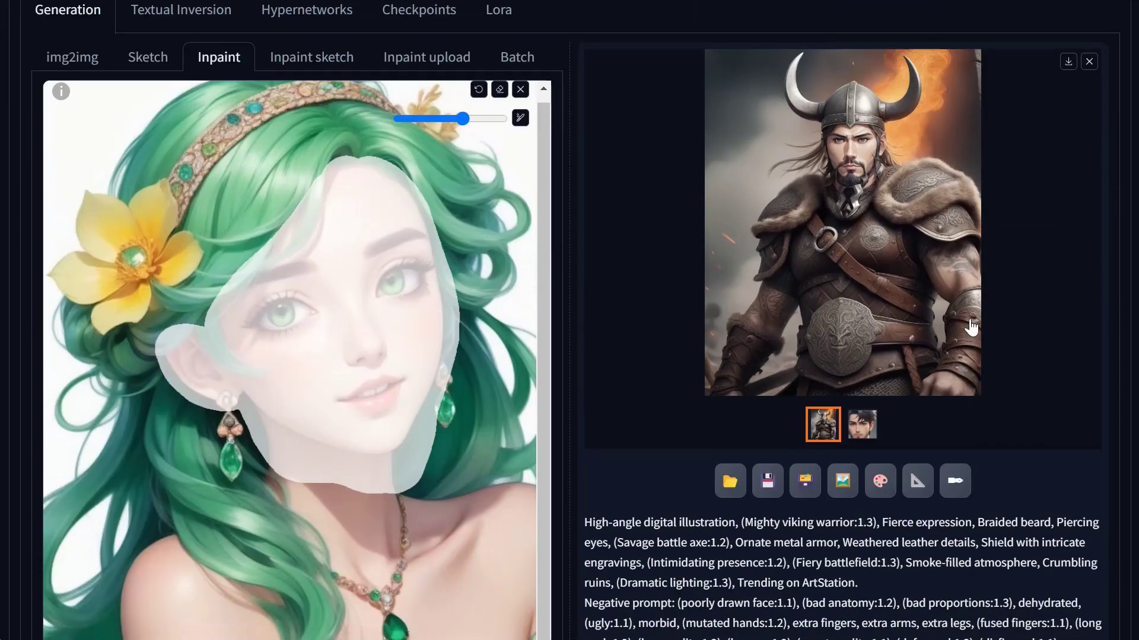
pyautogui.scroll(5, 971, 327)
pyautogui.click(955, 176)
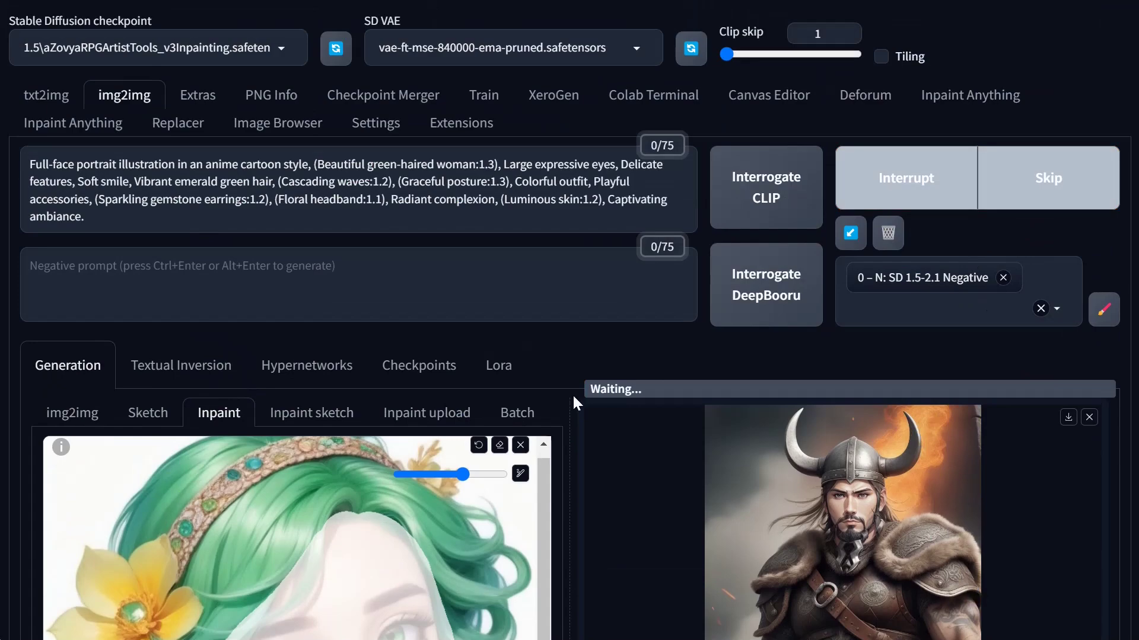
pyautogui.scroll(-20, 656, 490)
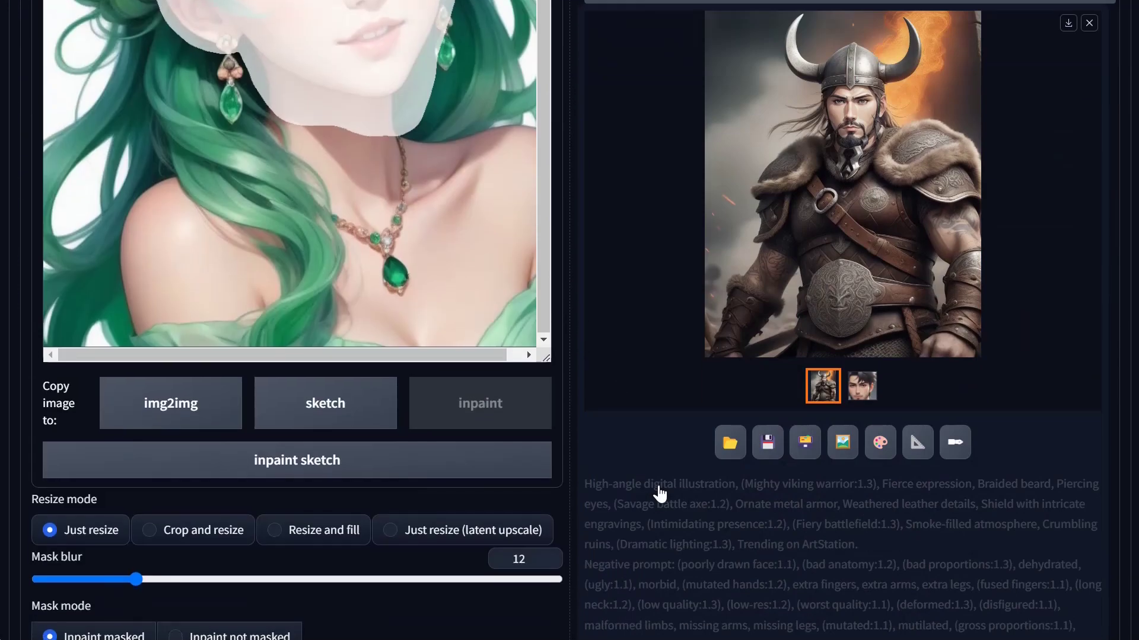
pyautogui.scroll(15, 847, 465)
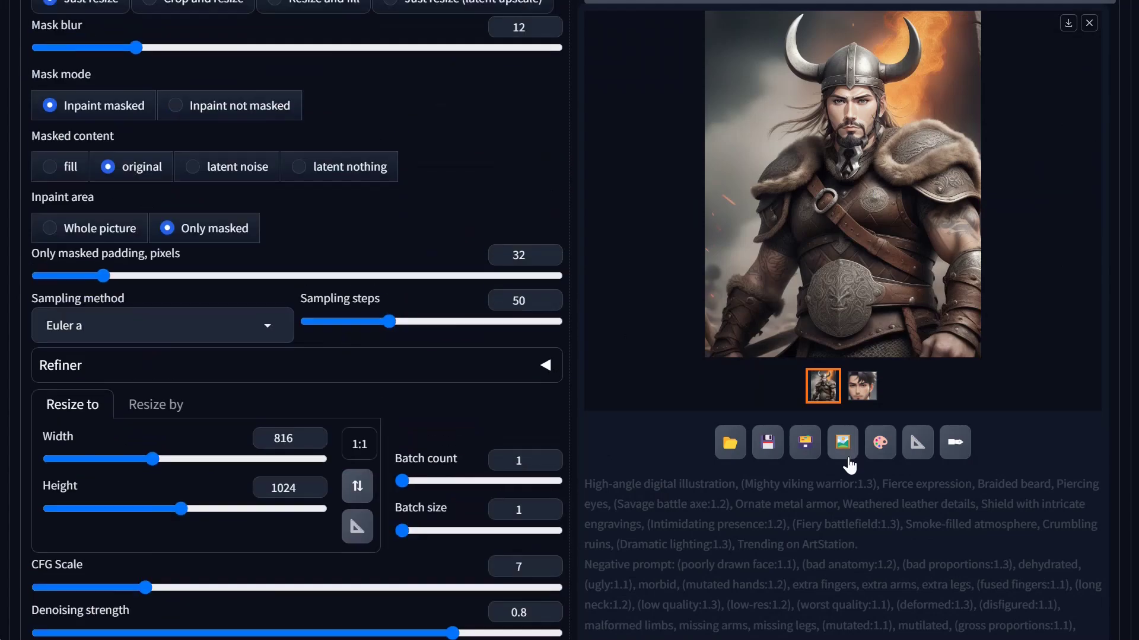
pyautogui.scroll(3, 847, 465)
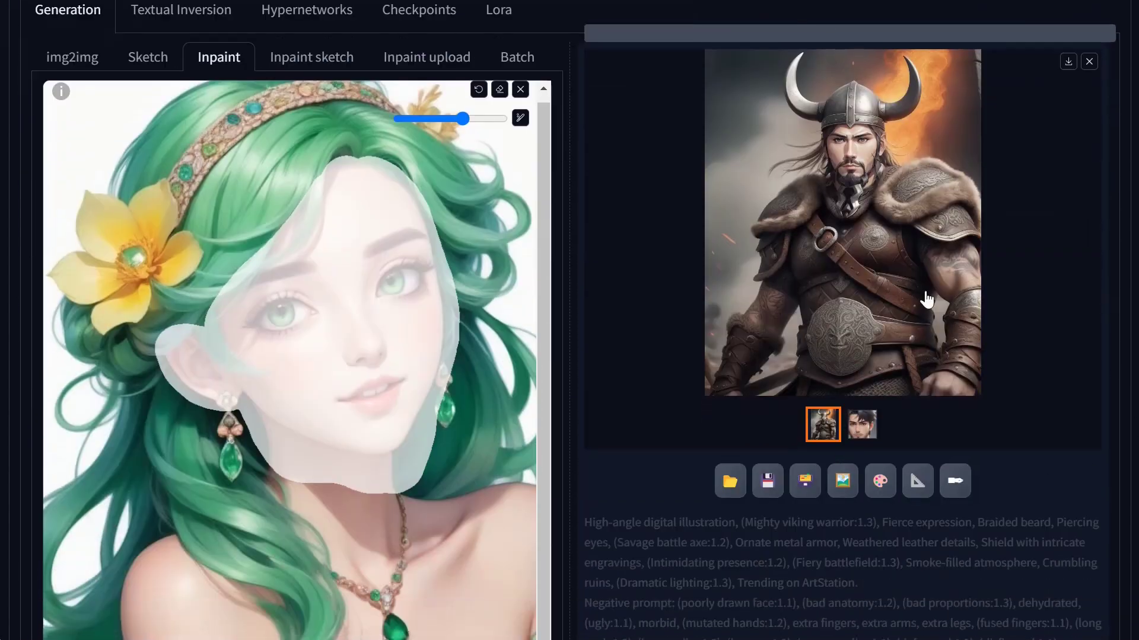
pyautogui.scroll(6, 783, 359)
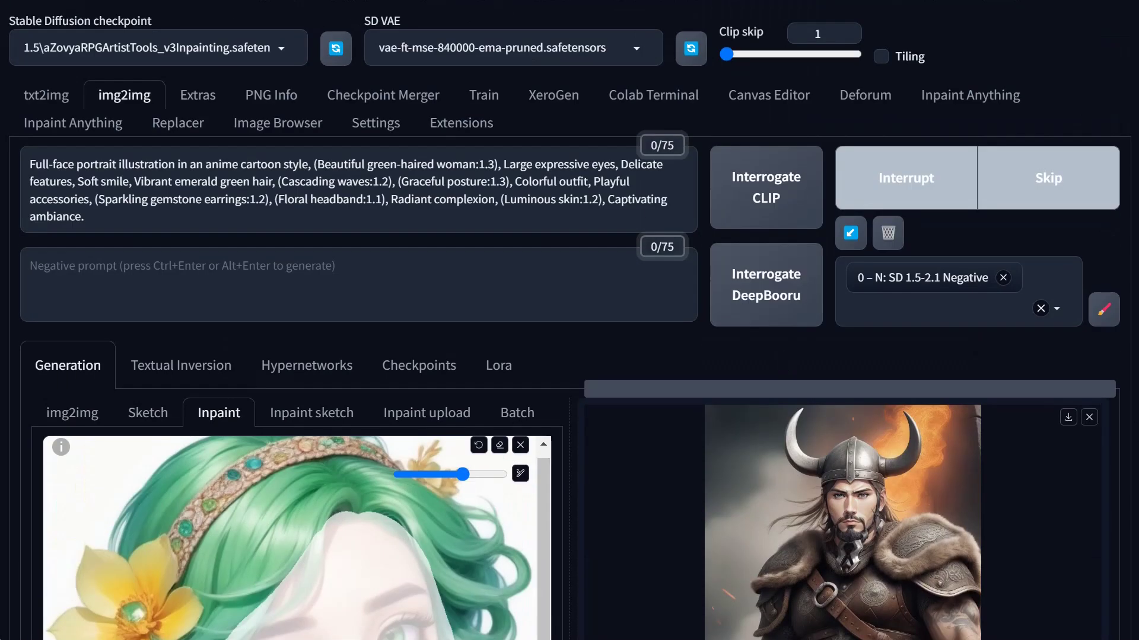
pyautogui.scroll(-6, 852, 403)
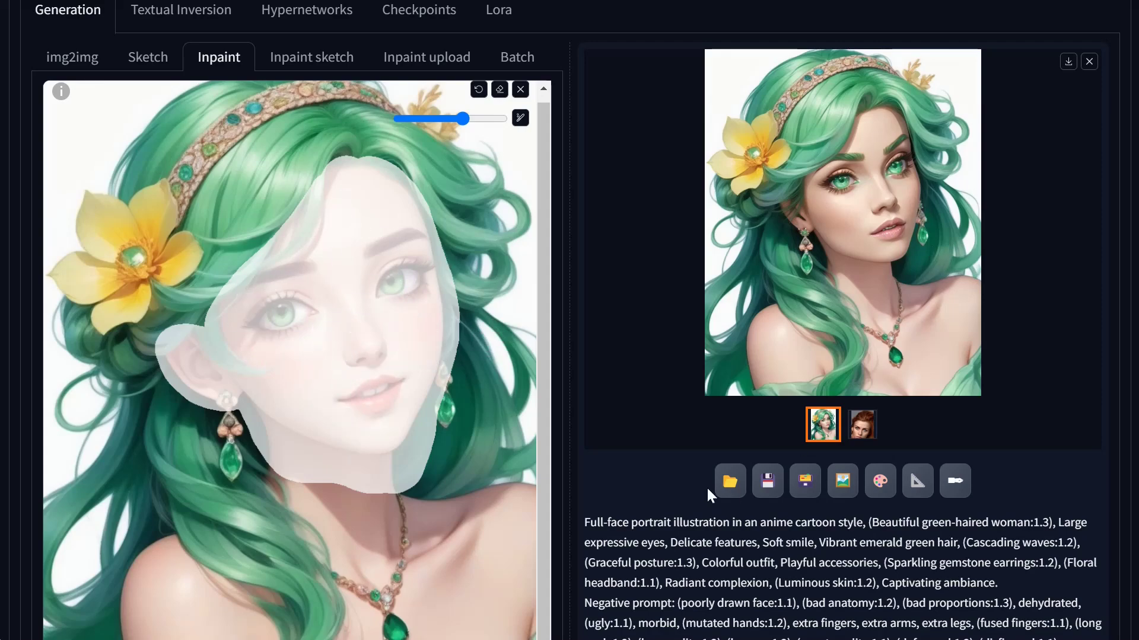
# Set ControlNet Unit 0's control weight to 0.9
pyautogui.scroll(-15, 643, 414)
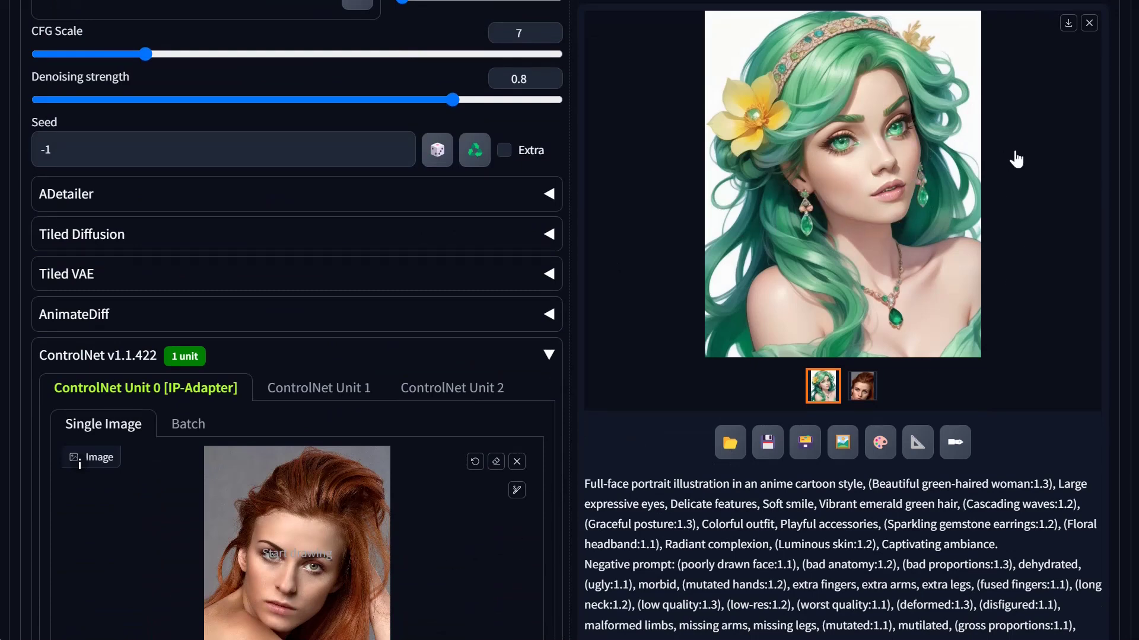
pyautogui.scroll(-9, 410, 370)
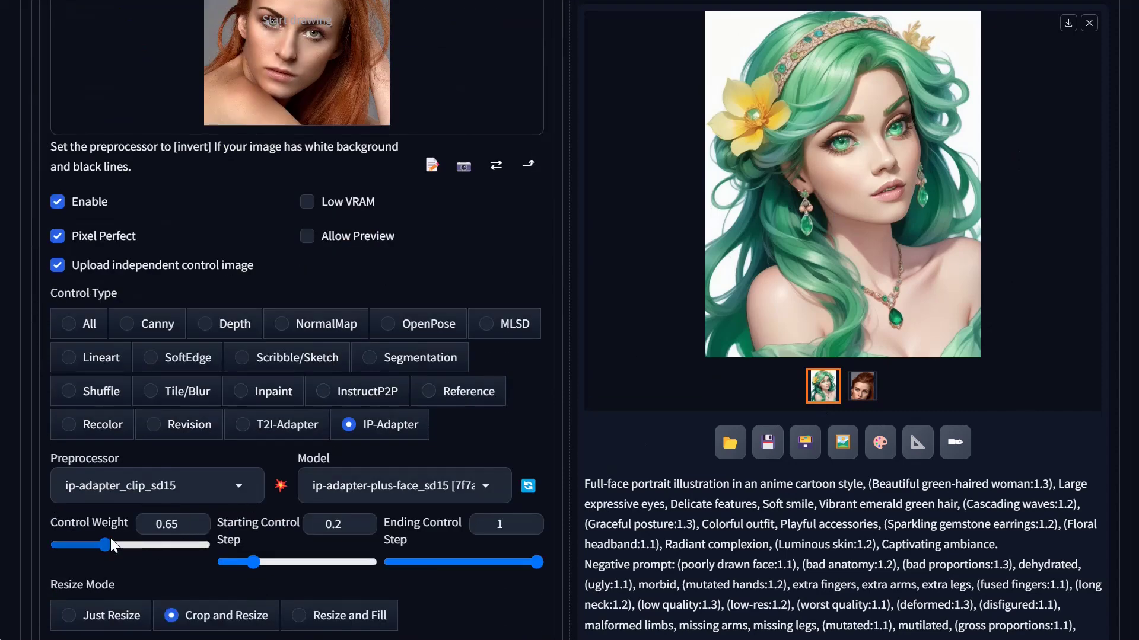
pyautogui.moveTo(108, 545); pyautogui.dragTo(122, 545)
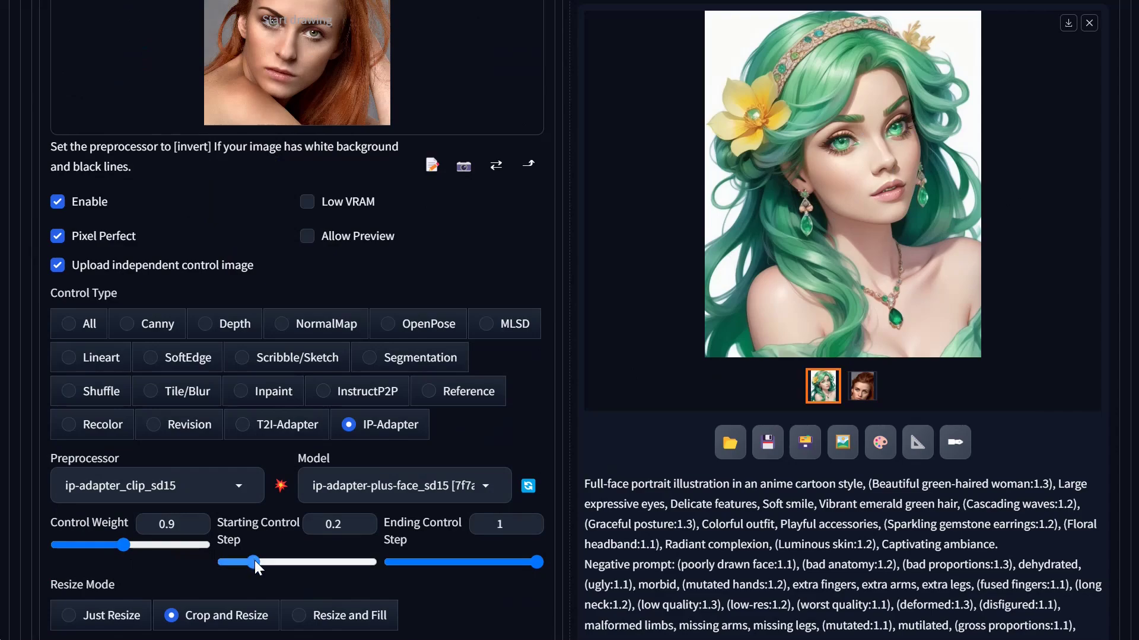
# Regenerate the portrait with the stronger control weight and compare the new face with the red-haired reference photo
pyautogui.scroll(15, 650, 444)
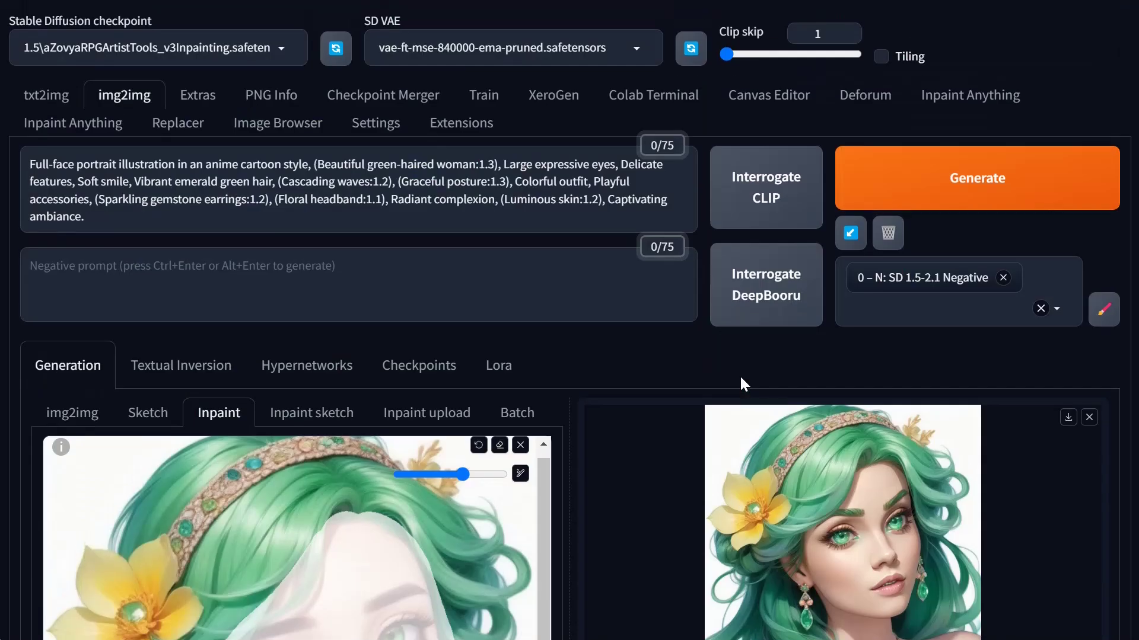
pyautogui.click(973, 193)
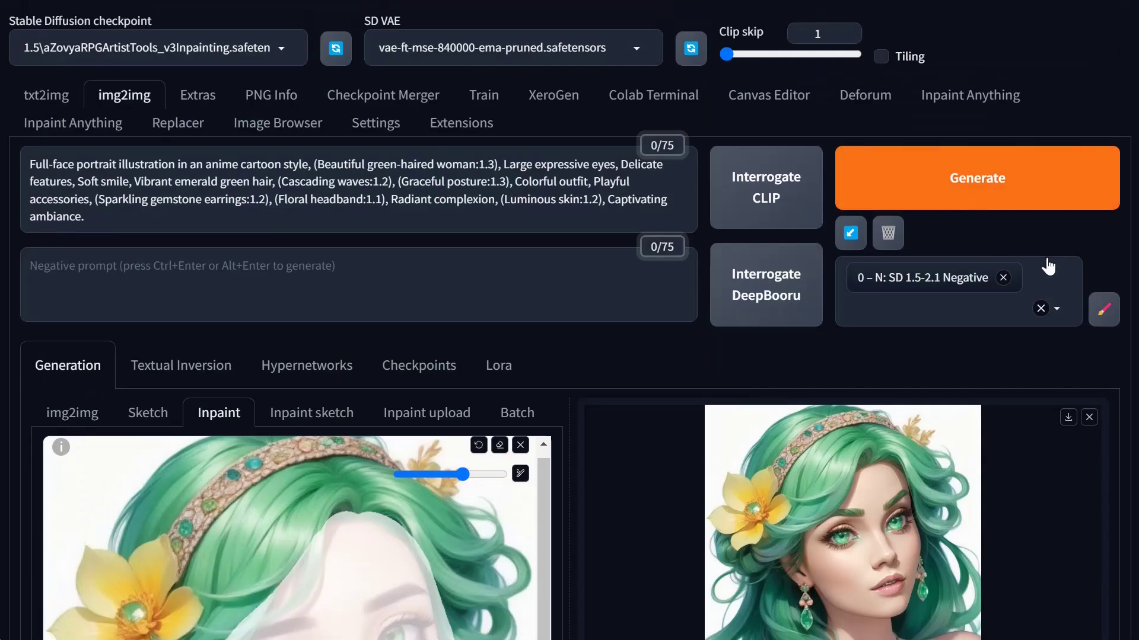
pyautogui.scroll(-5, 1048, 267)
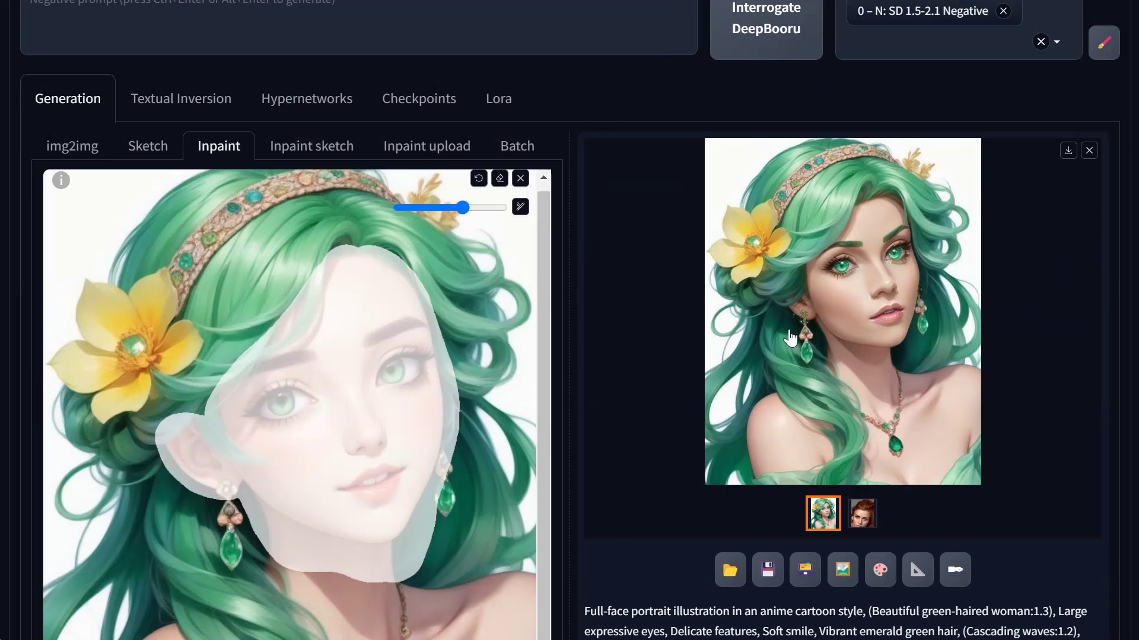
pyautogui.scroll(-10, 521, 472)
pyautogui.scroll(-8, 522, 471)
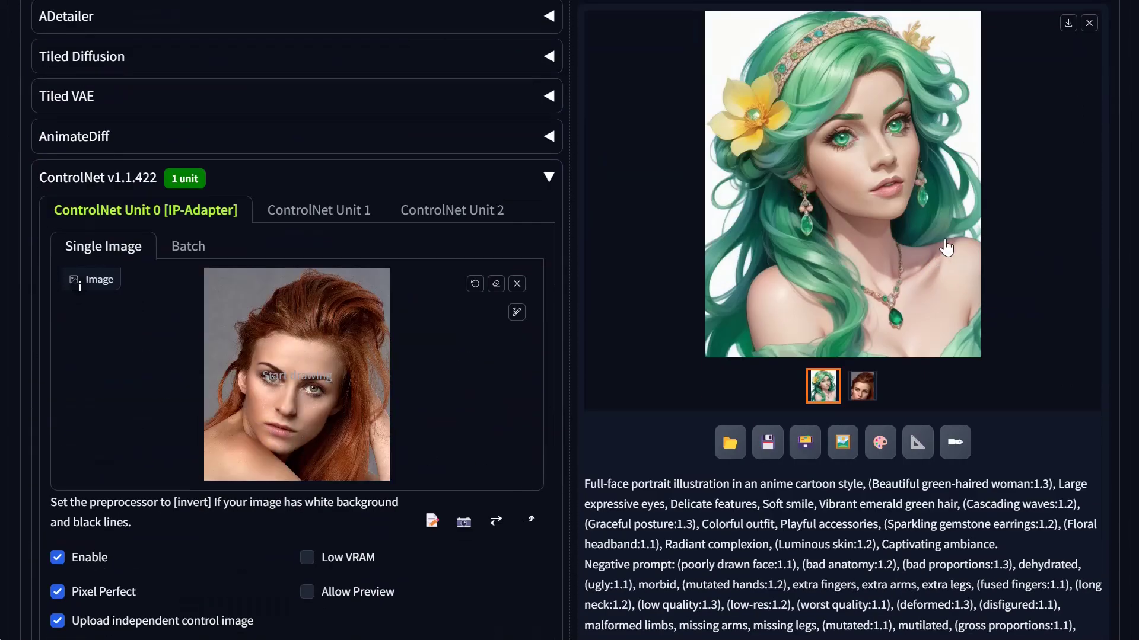
# Set ControlNet Unit 0's starting control step to 0 and its control weight to 1
pyautogui.scroll(-8, 339, 483)
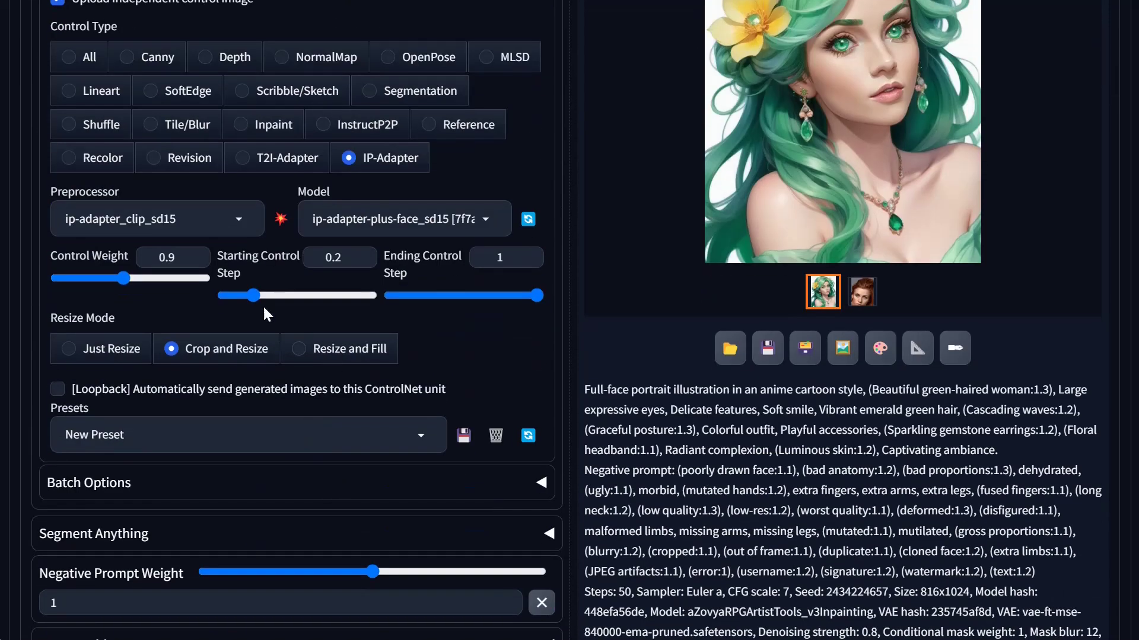
pyautogui.moveTo(250, 295); pyautogui.dragTo(222, 300)
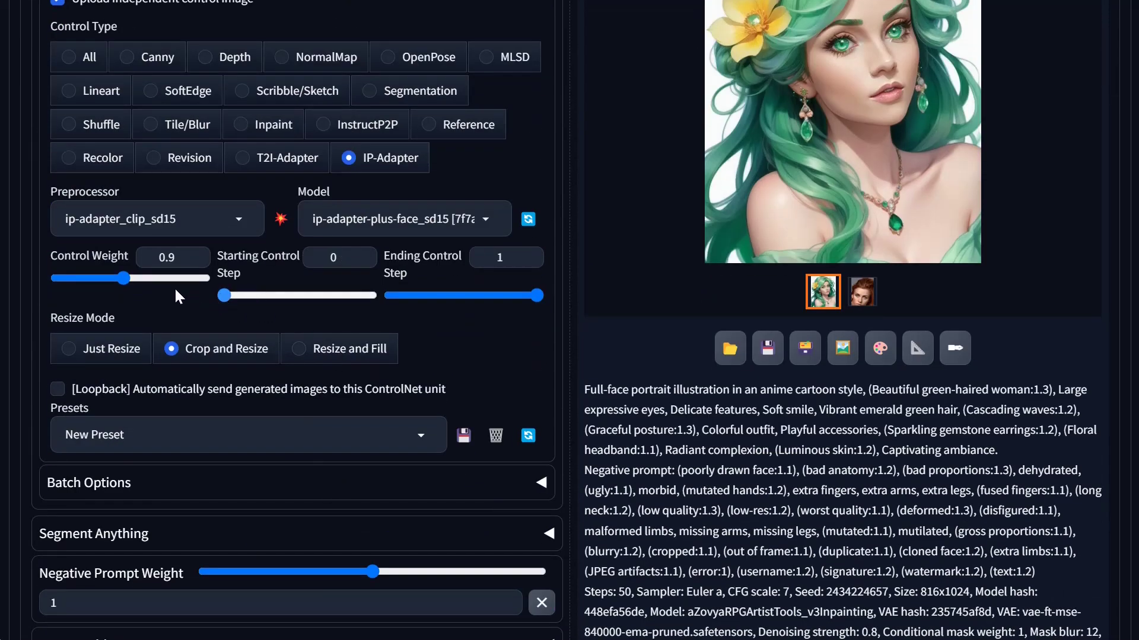
pyautogui.scroll(20, 788, 288)
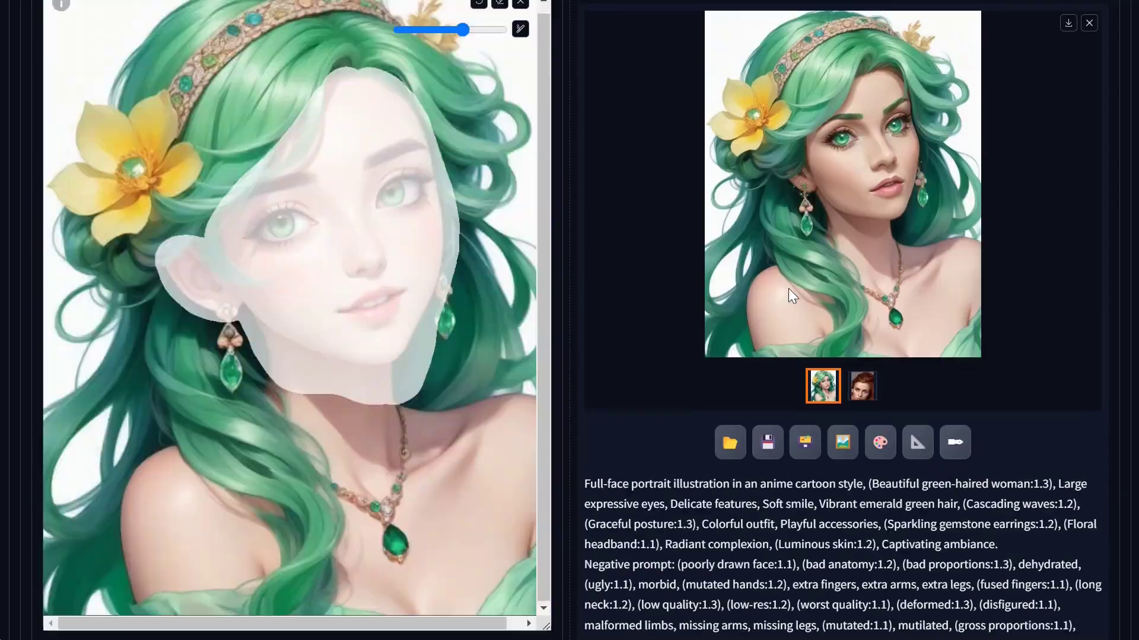
pyautogui.scroll(-18, 466, 539)
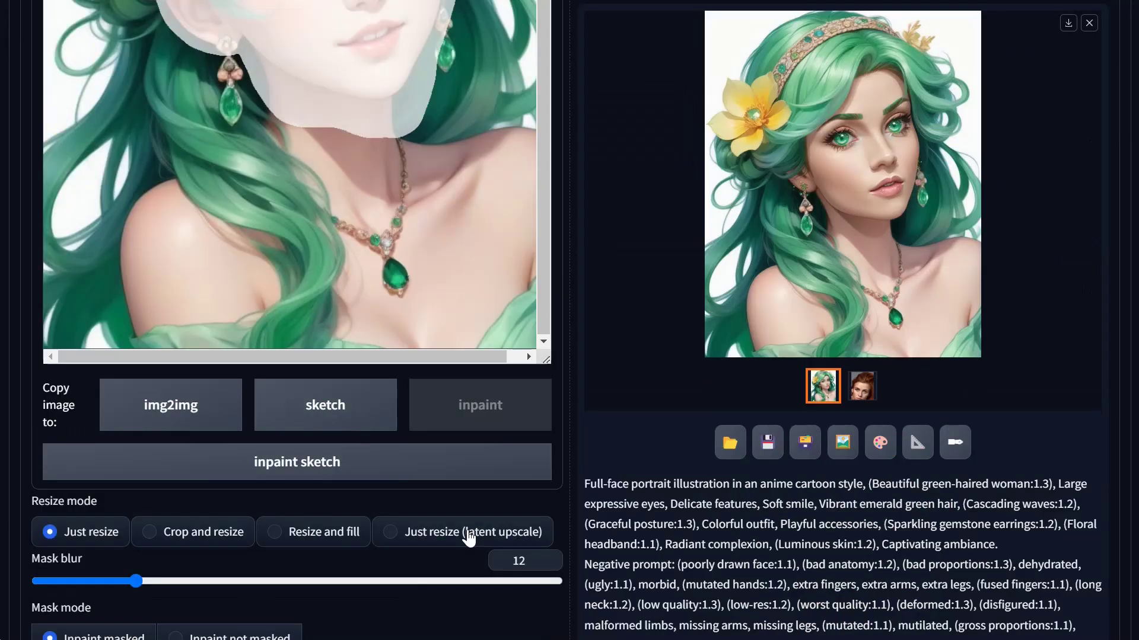
pyautogui.scroll(-16, 273, 491)
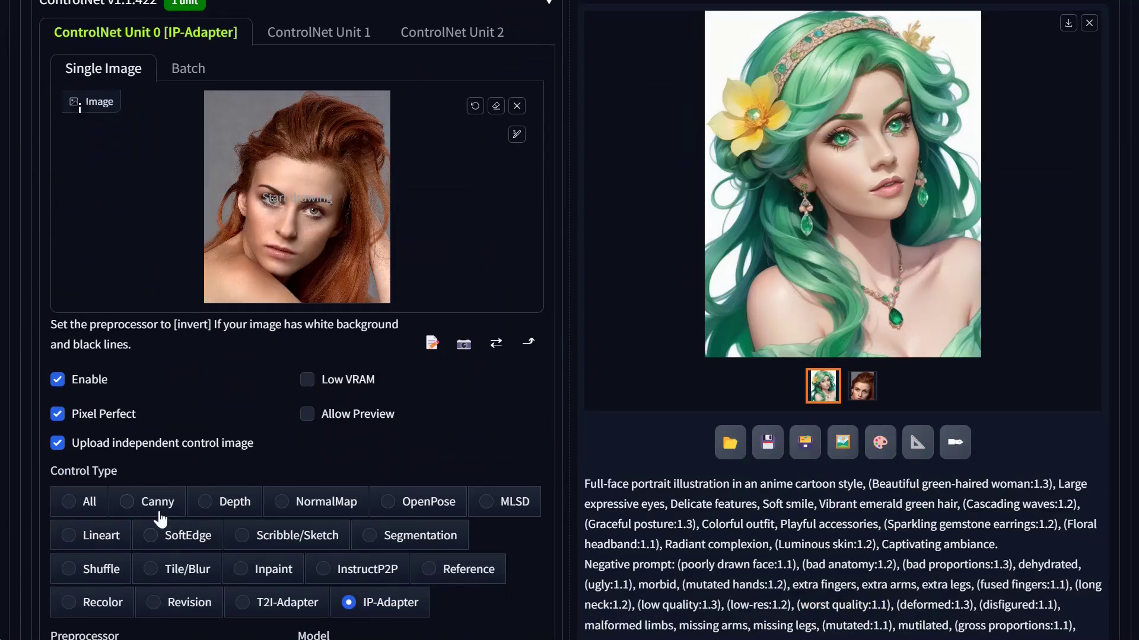
pyautogui.scroll(-1, 176, 564)
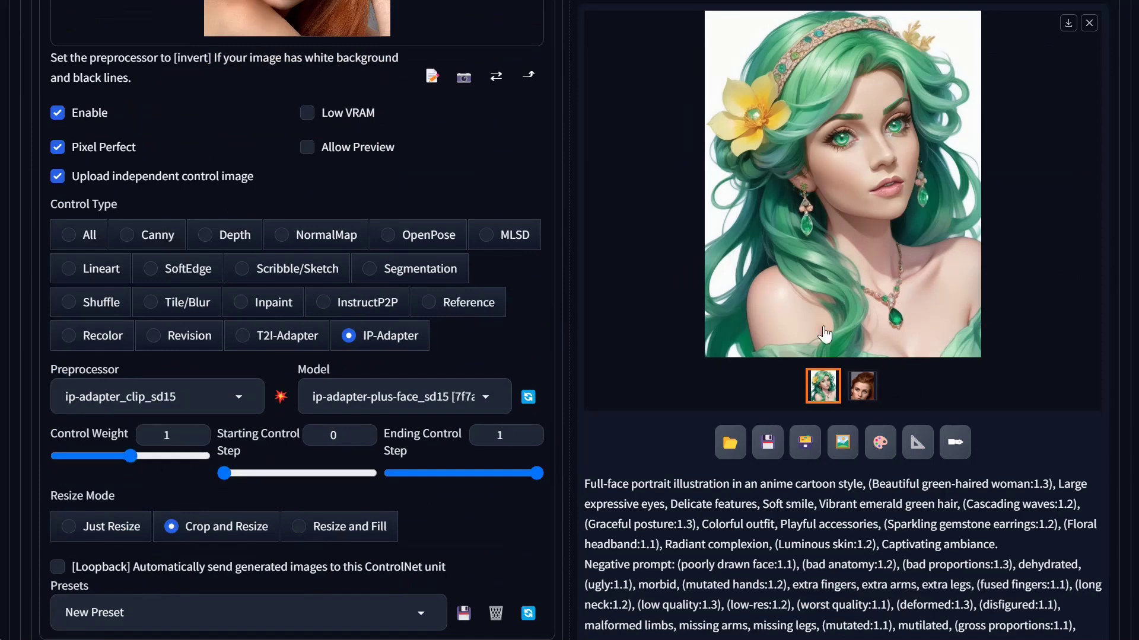
# Regenerate the inpainted portrait with the updated Unit 0 settings and compare its face and hairline with the red-haired reference photo
pyautogui.scroll(15, 824, 335)
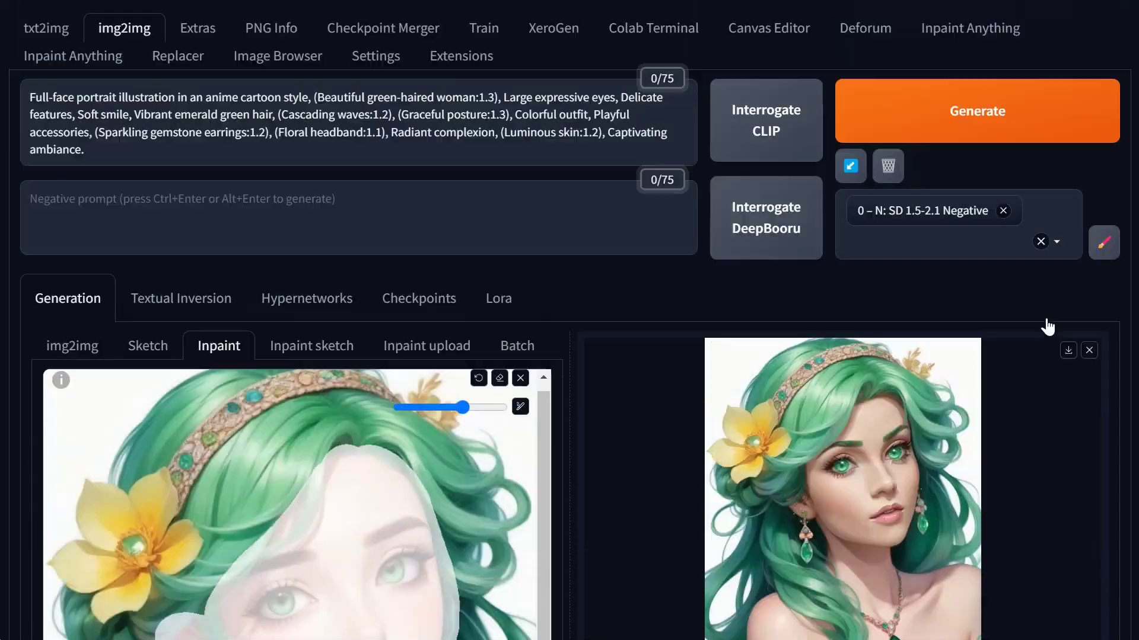
pyautogui.scroll(1, 1047, 325)
pyautogui.click(1042, 152)
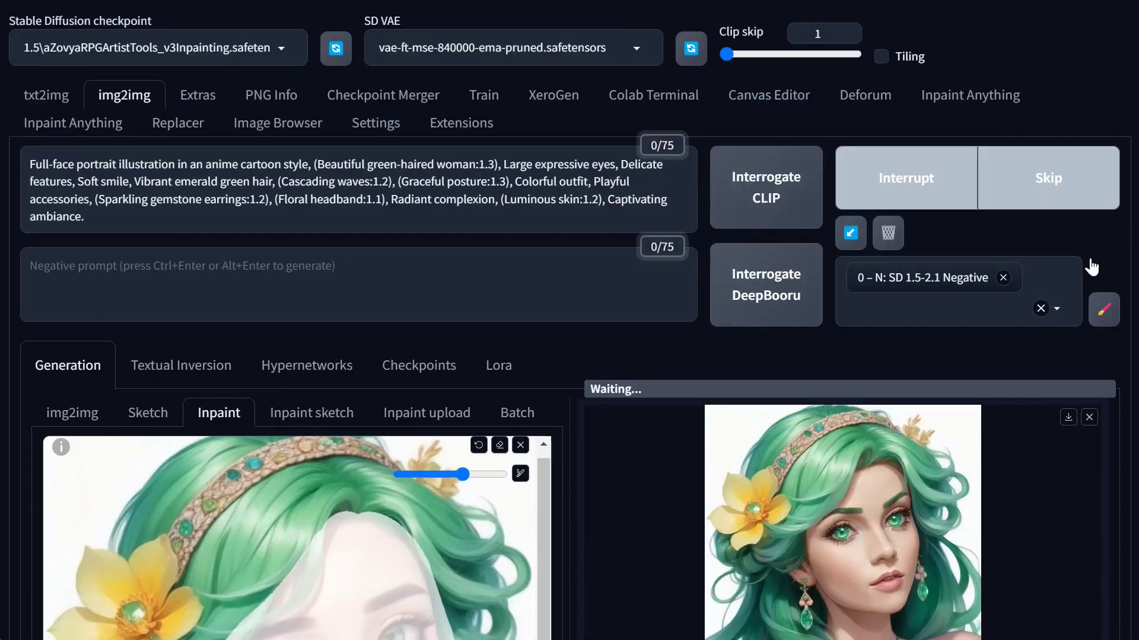
pyautogui.scroll(-4, 1091, 267)
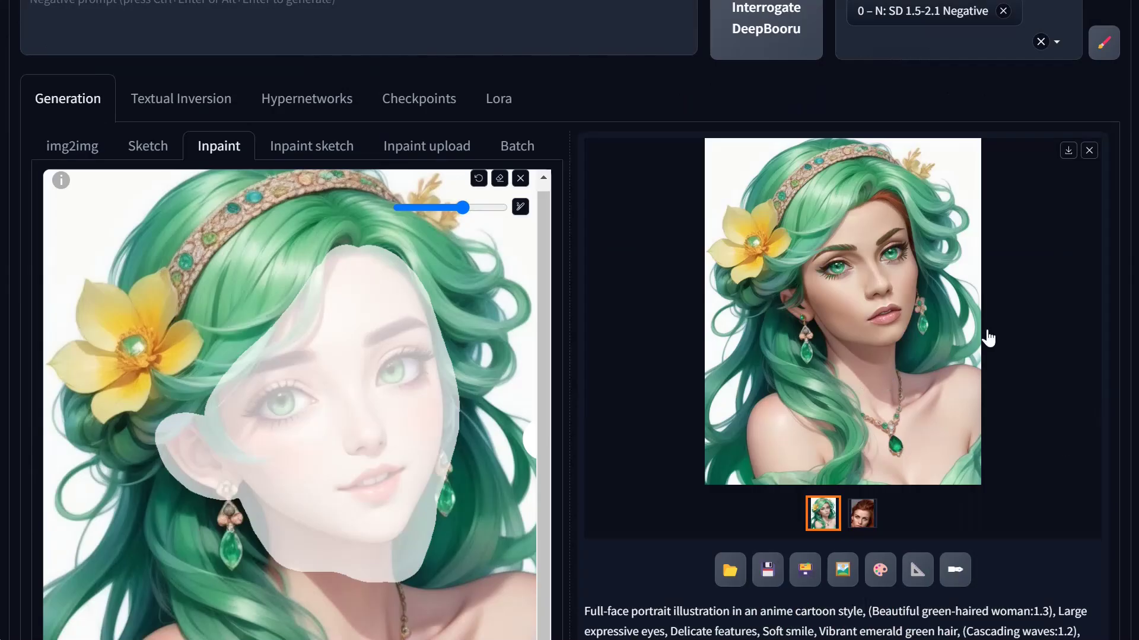
pyautogui.scroll(-12, 853, 389)
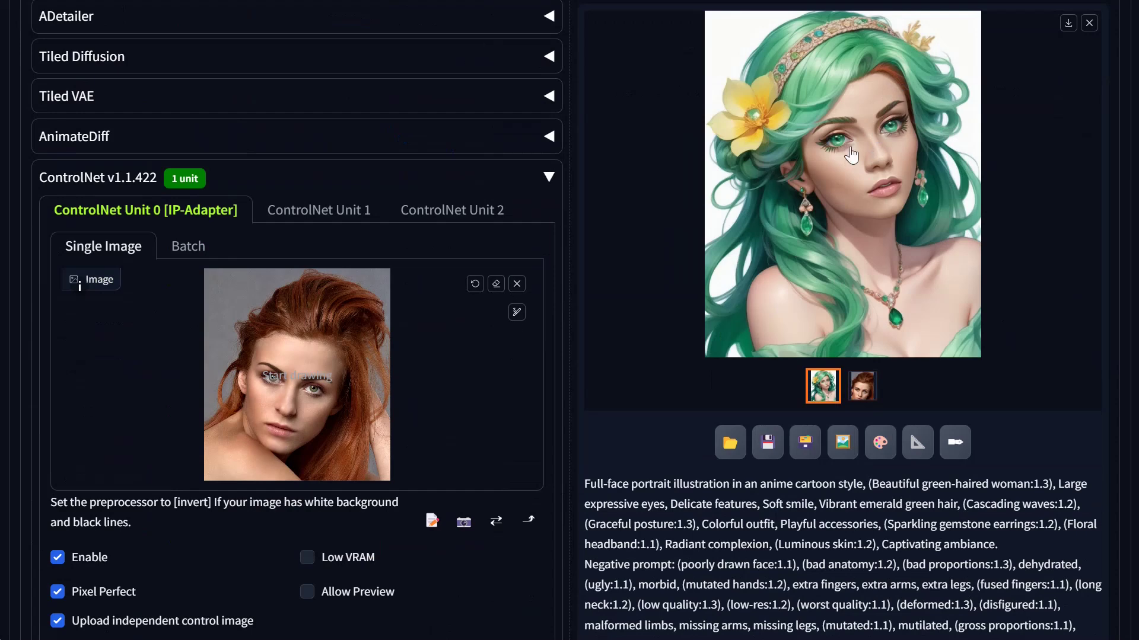
pyautogui.scroll(-6, 162, 465)
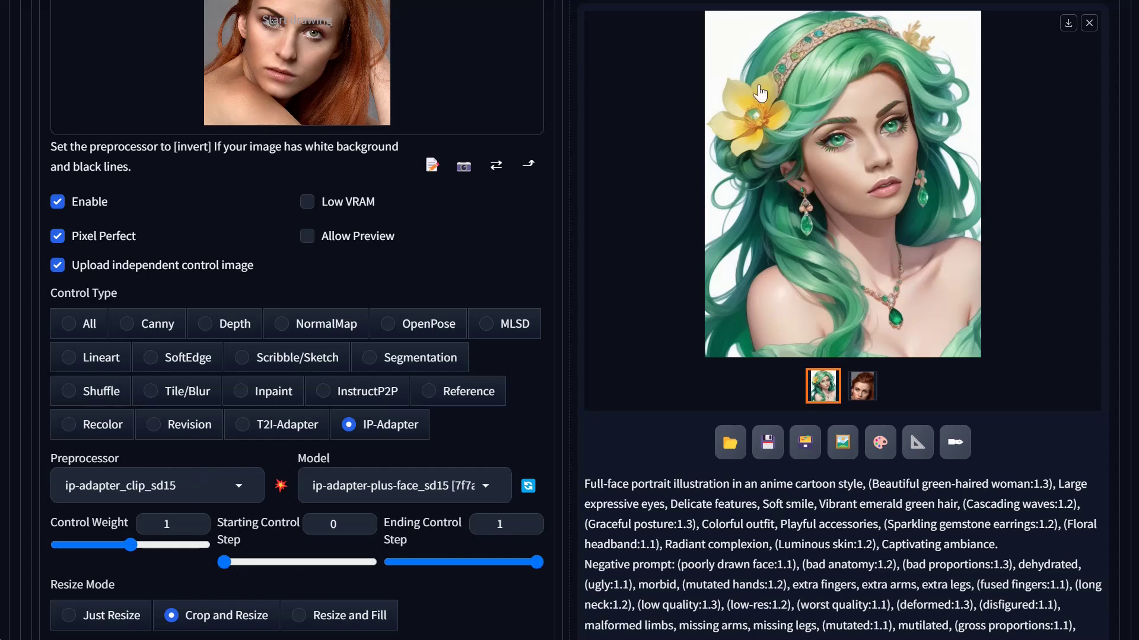
pyautogui.scroll(2, 303, 172)
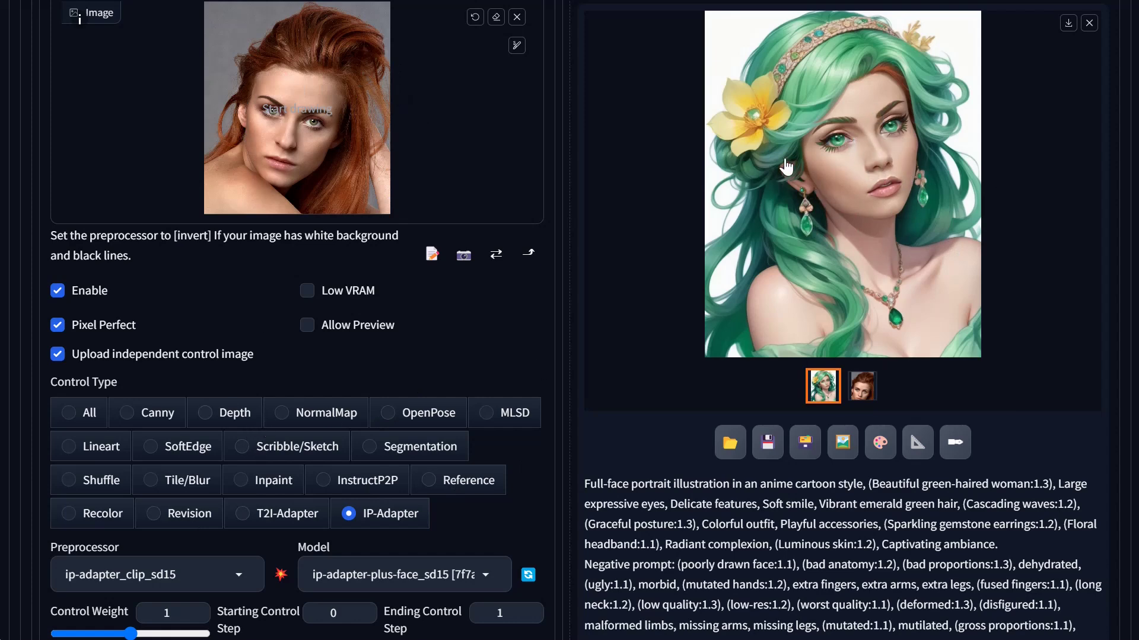
# Open the settings of ControlNet Unit 1
pyautogui.scroll(6, 211, 325)
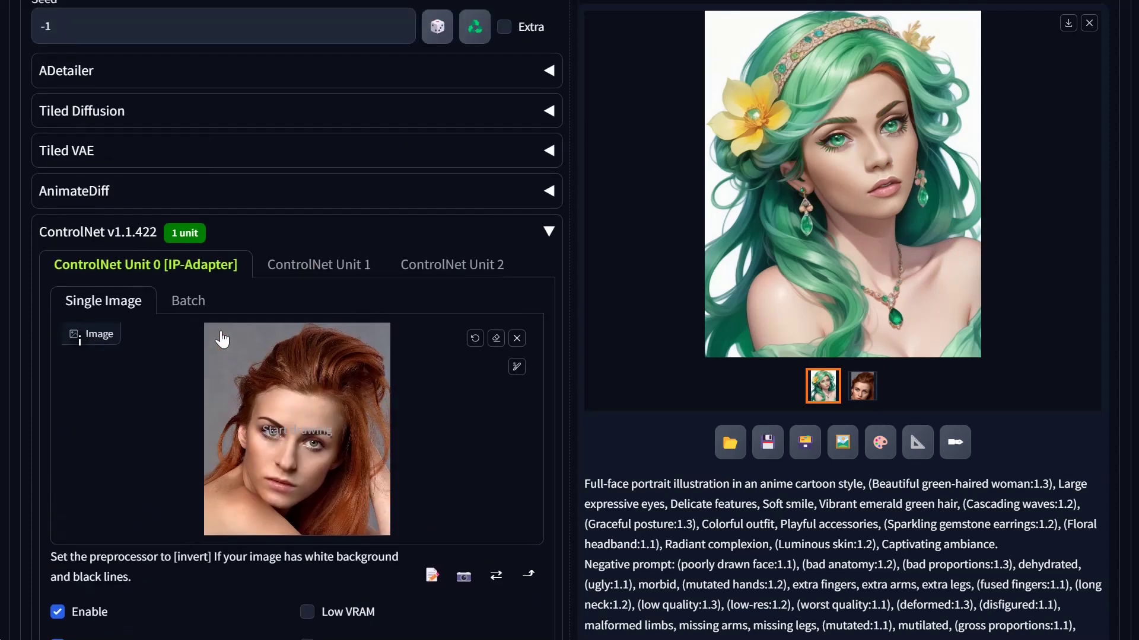
pyautogui.click(290, 303)
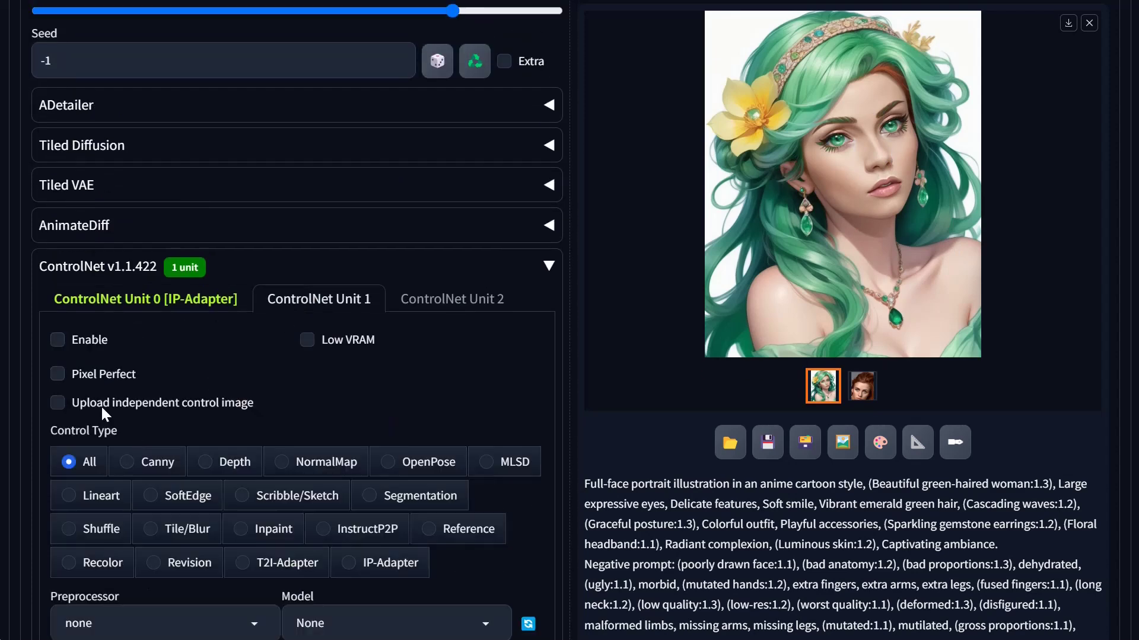
# Enable ControlNet Unit 1 with Pixel Perfect and an independent control image, and load the black-haired anime portrait into it
pyautogui.click(62, 342)
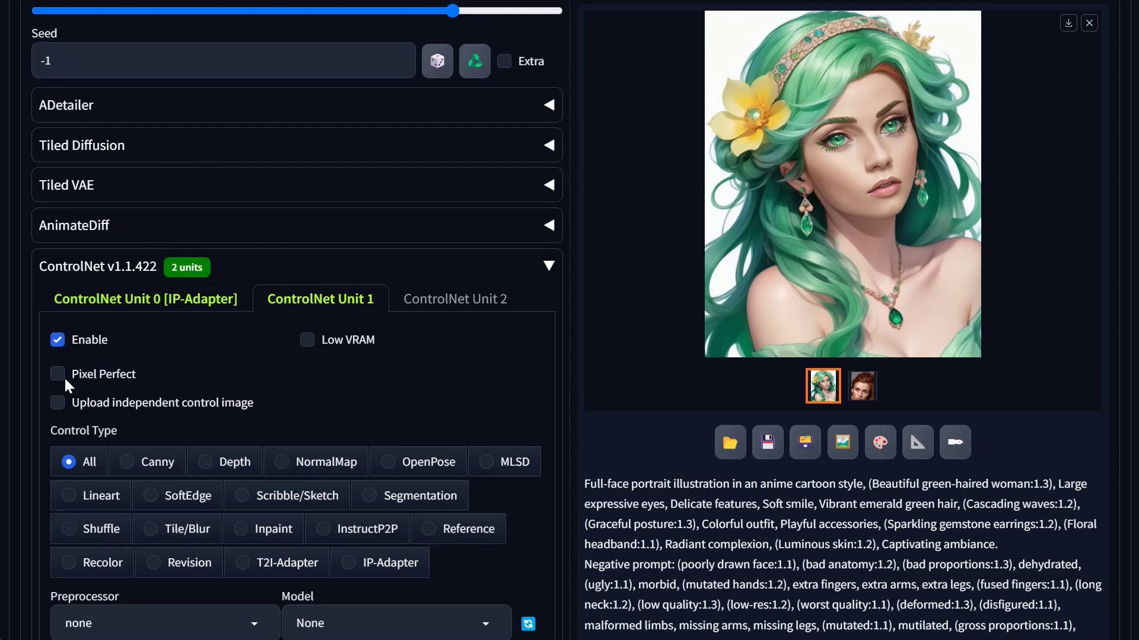
pyautogui.click(63, 377)
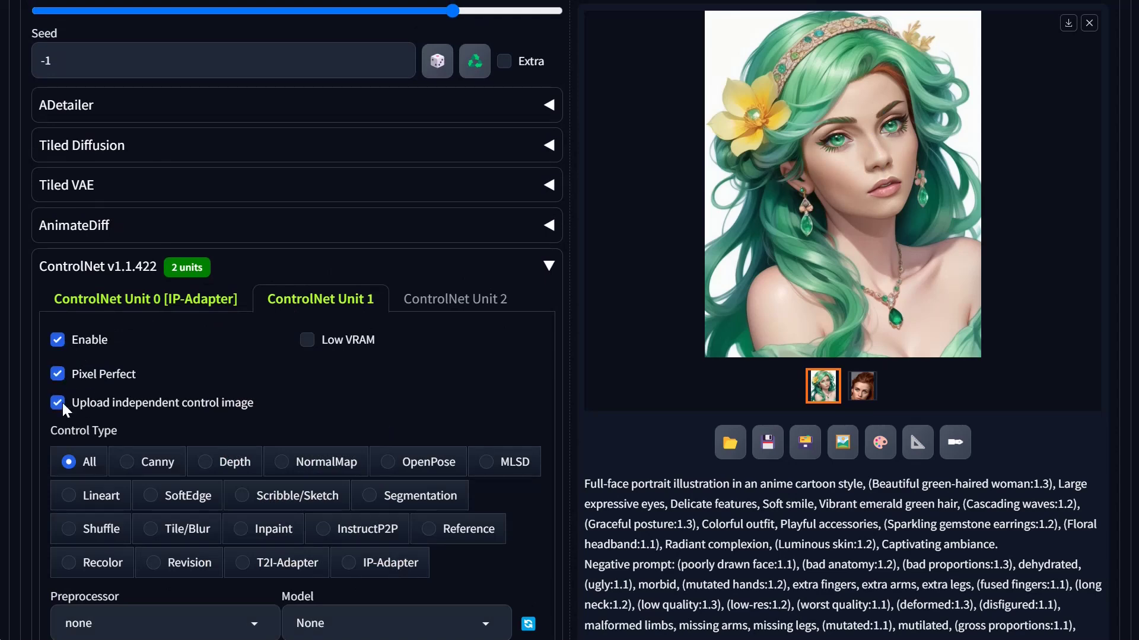
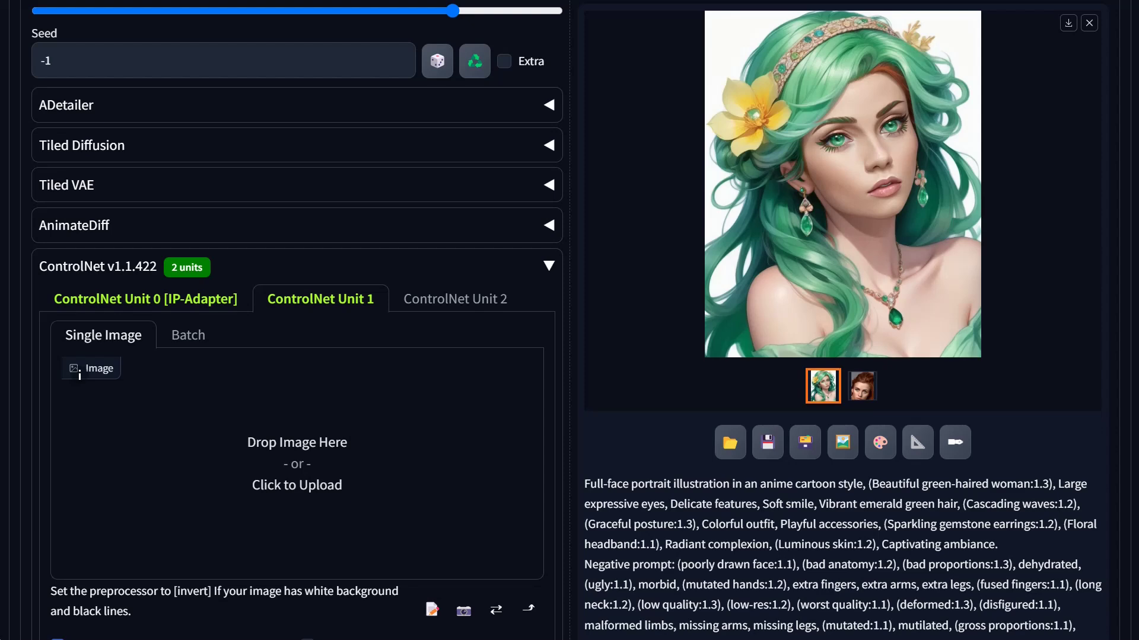
pyautogui.moveTo(830, 397); pyautogui.dragTo(293, 474)
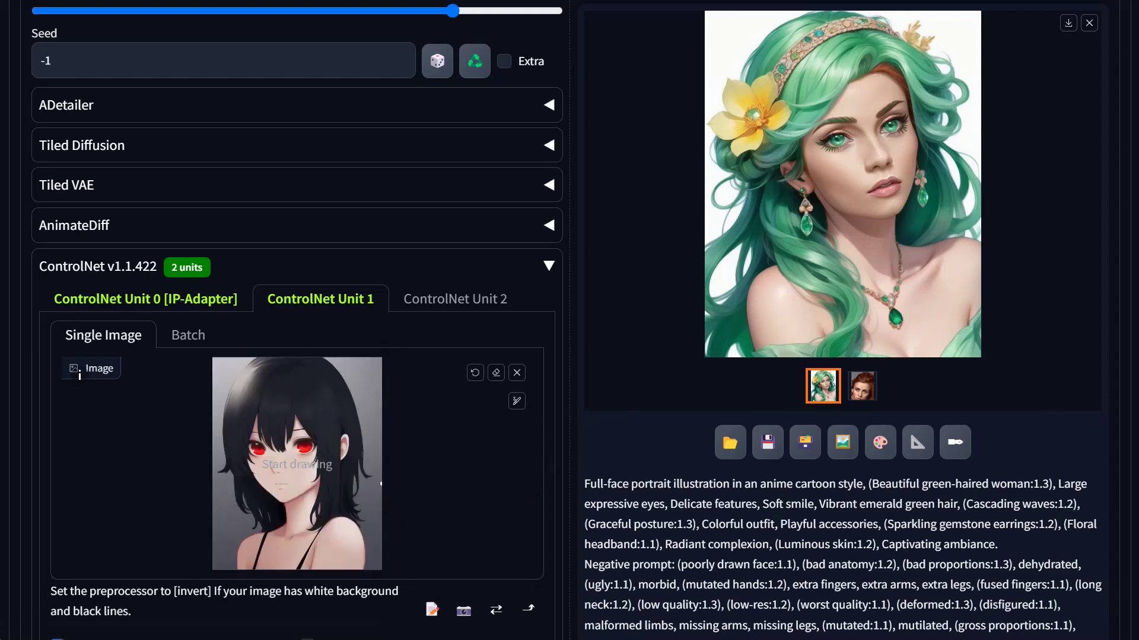
# Set the Control Weight of ControlNet Unit 1 to 0.45
pyautogui.scroll(-9, 79, 376)
pyautogui.moveTo(130, 455); pyautogui.dragTo(94, 455)
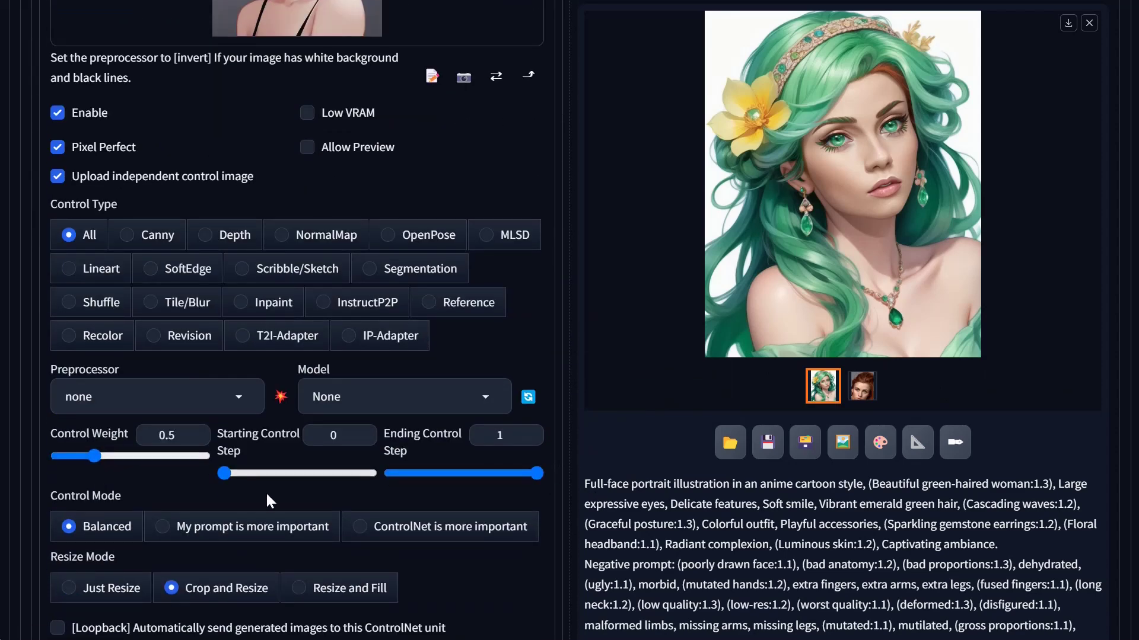
pyautogui.scroll(5, 265, 491)
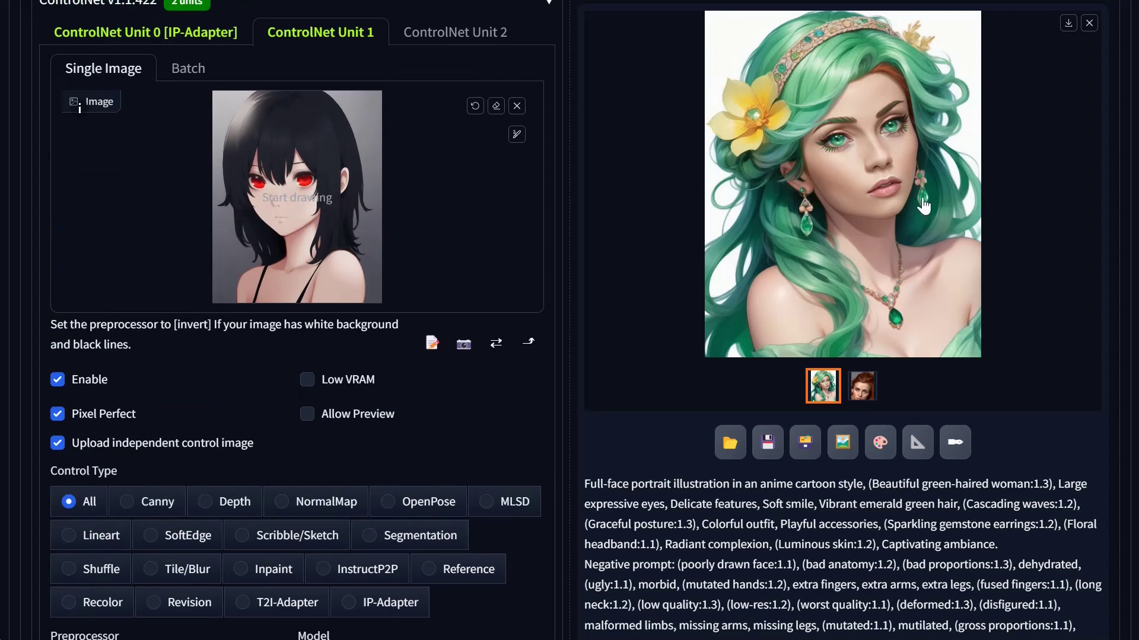
pyautogui.scroll(-6, 446, 424)
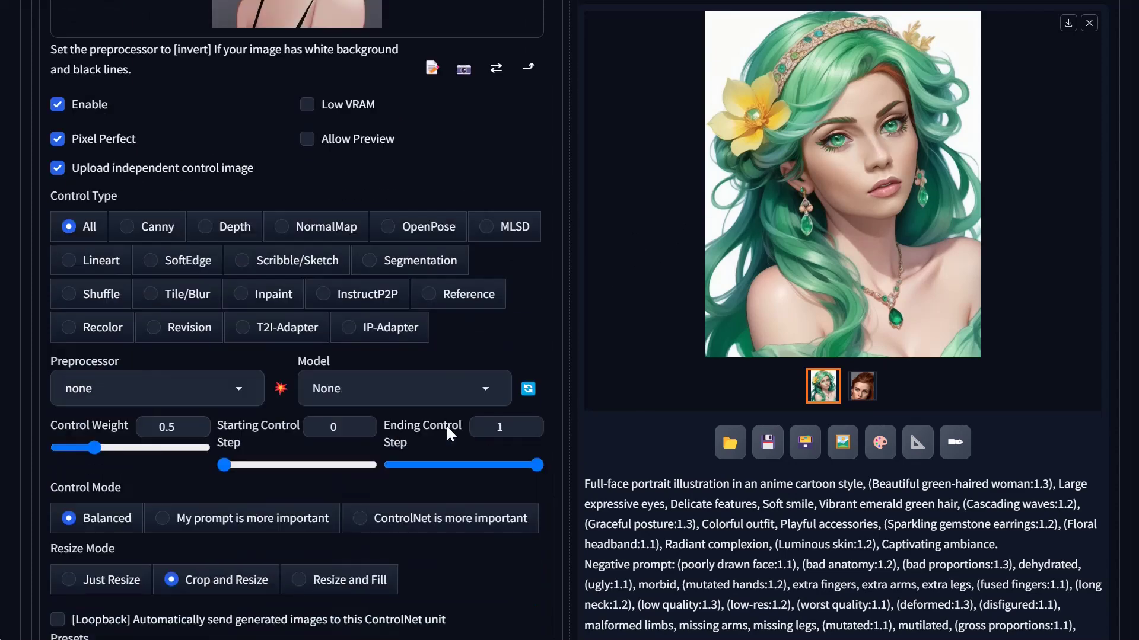
pyautogui.moveTo(97, 367); pyautogui.dragTo(91, 364)
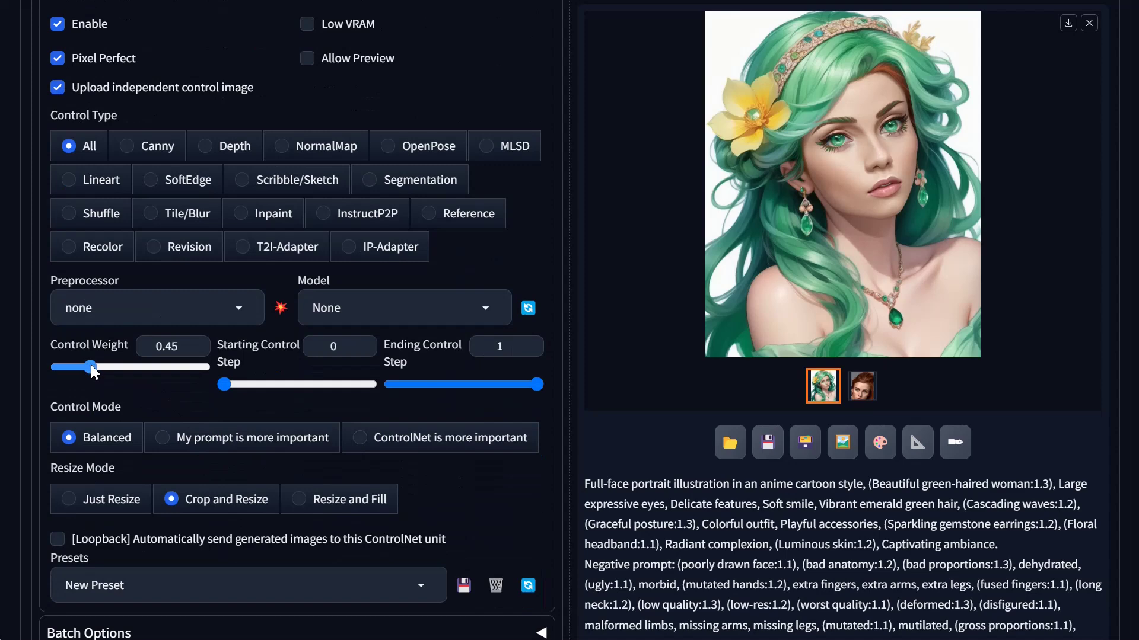
# Set ControlNet Unit 1's control type to OpenPose and its preprocessor to openpose_faceonly
pyautogui.scroll(6, 310, 325)
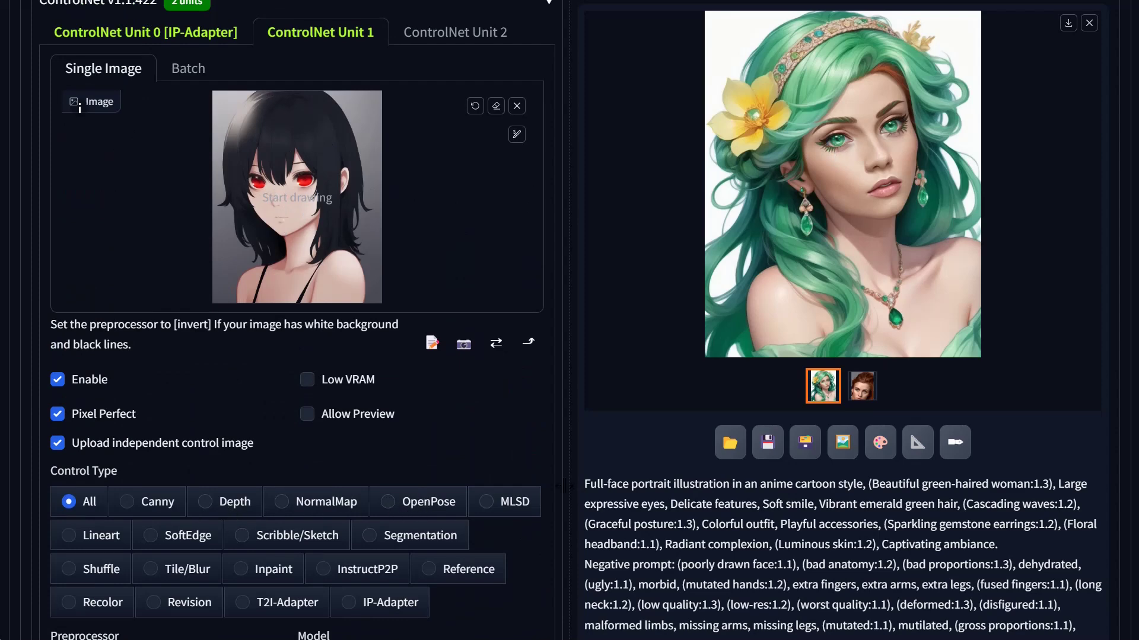
pyautogui.click(432, 504)
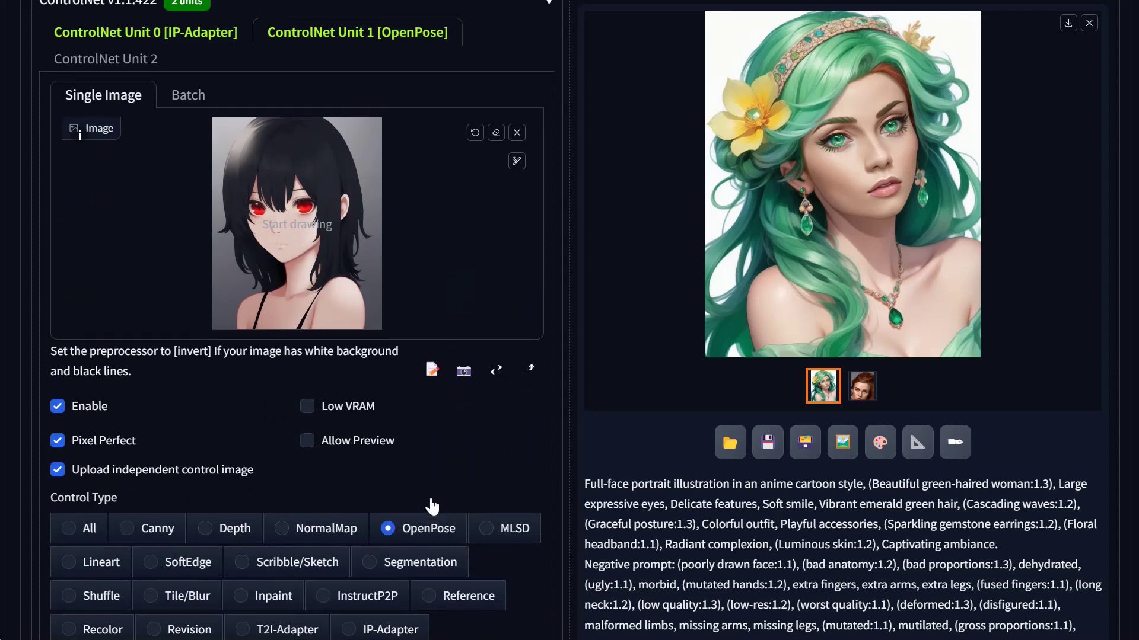
pyautogui.scroll(-5, 432, 505)
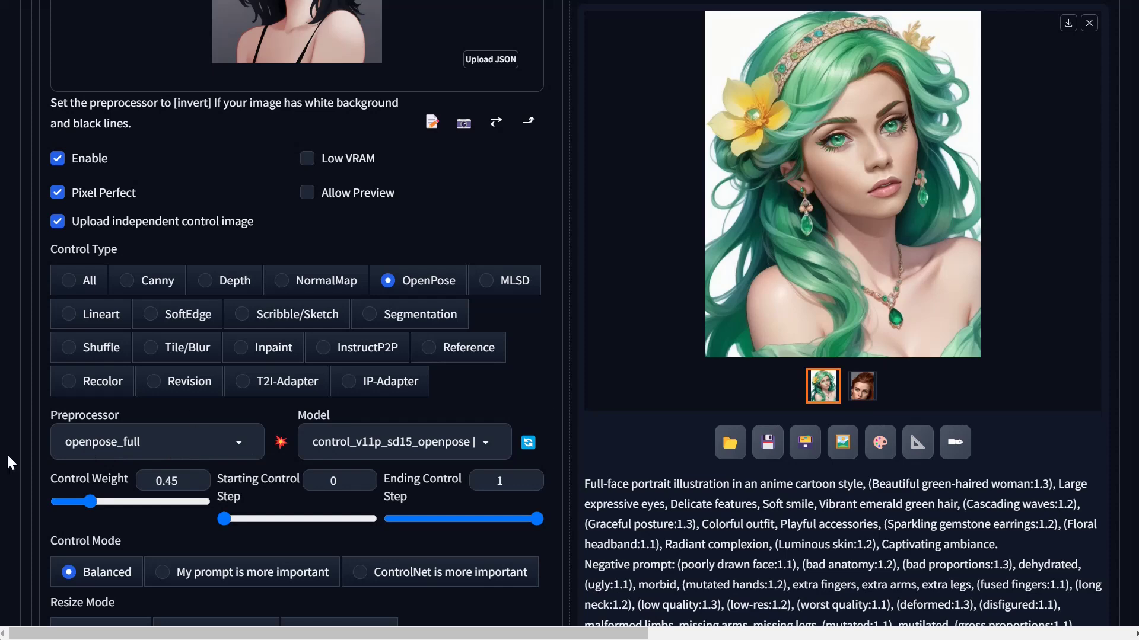
pyautogui.click(140, 442)
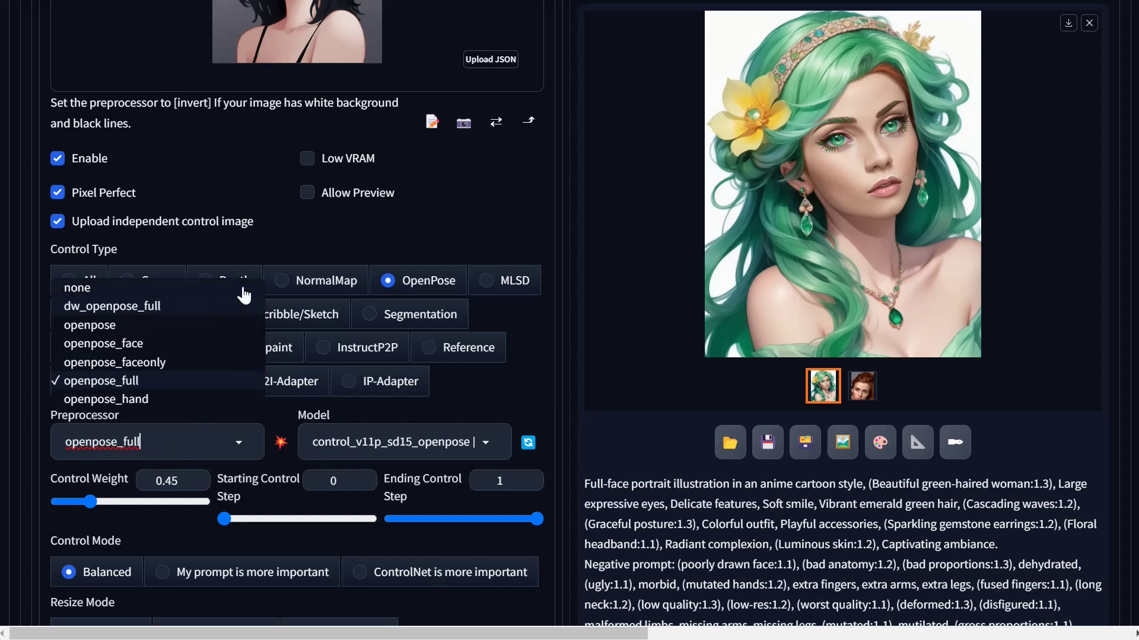
pyautogui.click(141, 352)
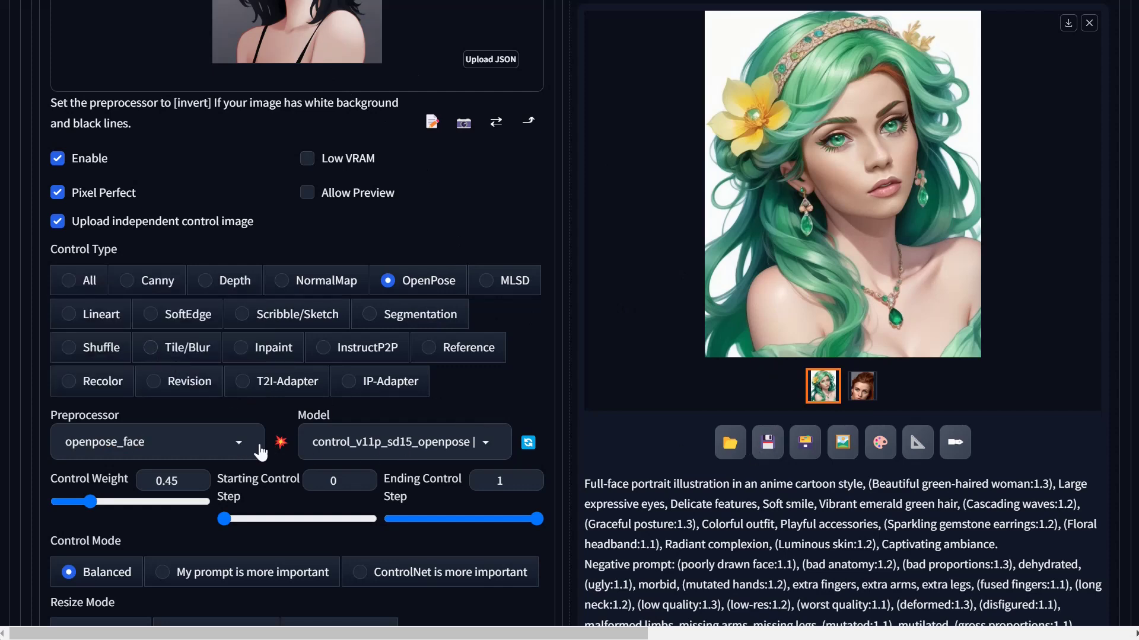
pyautogui.click(239, 441)
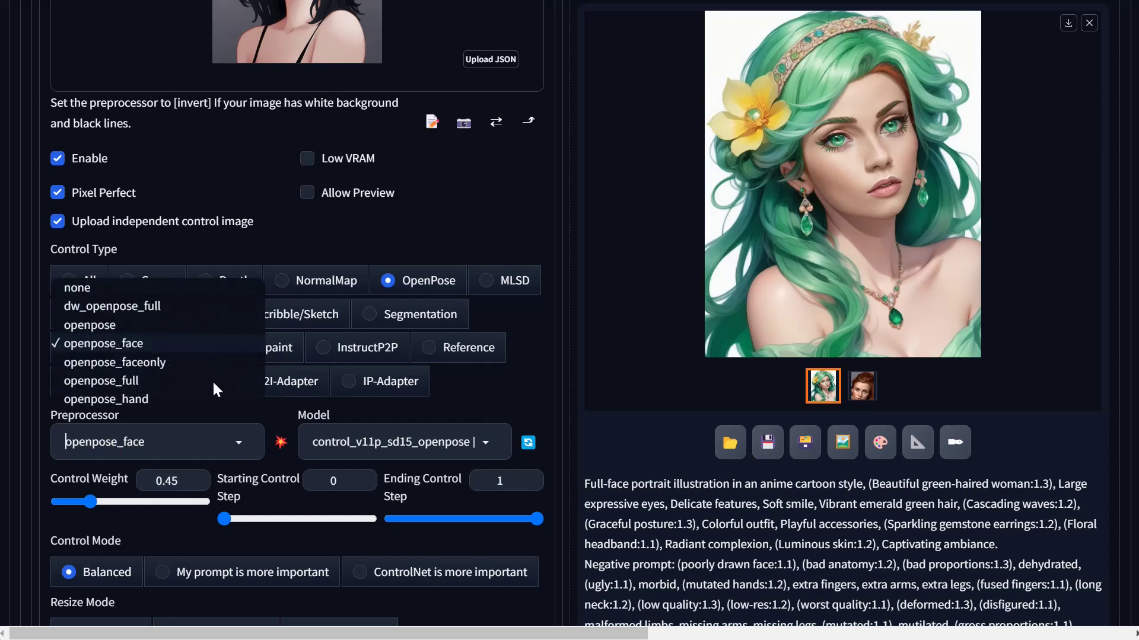
pyautogui.click(165, 370)
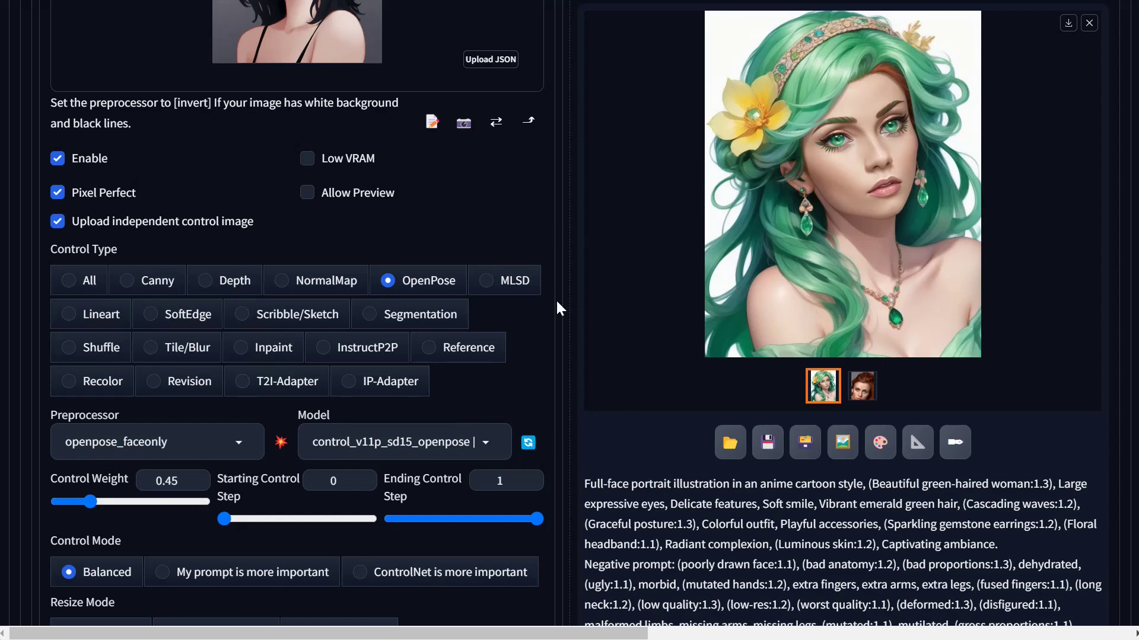
# Extend the inpaint mask from the face over the earring and the green hair beside it
pyautogui.scroll(15, 555, 315)
pyautogui.scroll(-3, 553, 319)
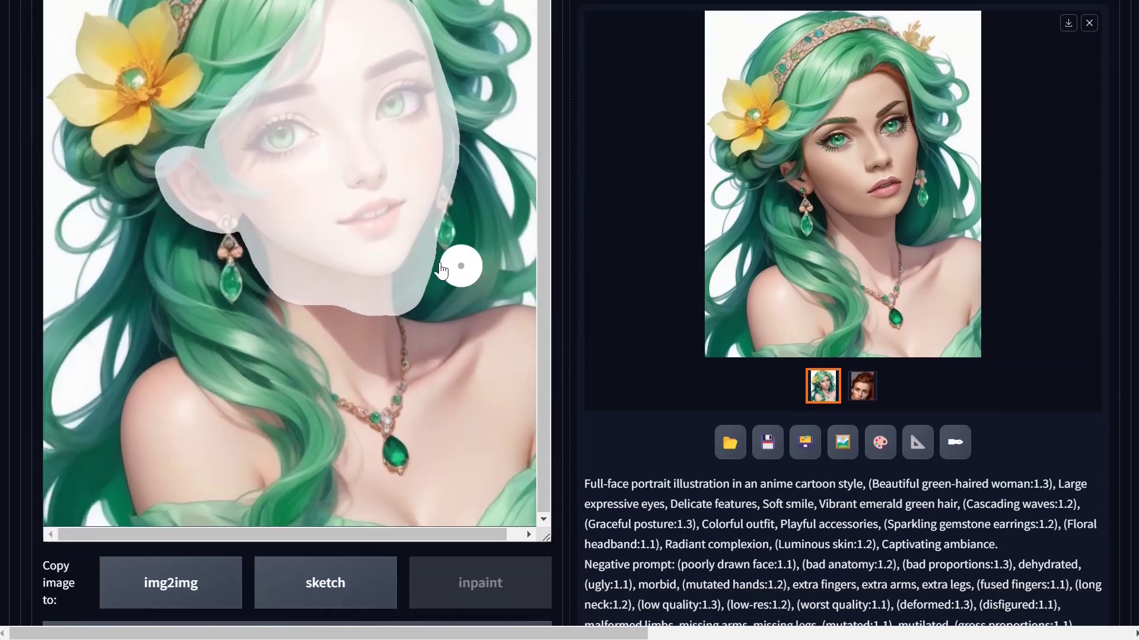
pyautogui.scroll(-2, 335, 294)
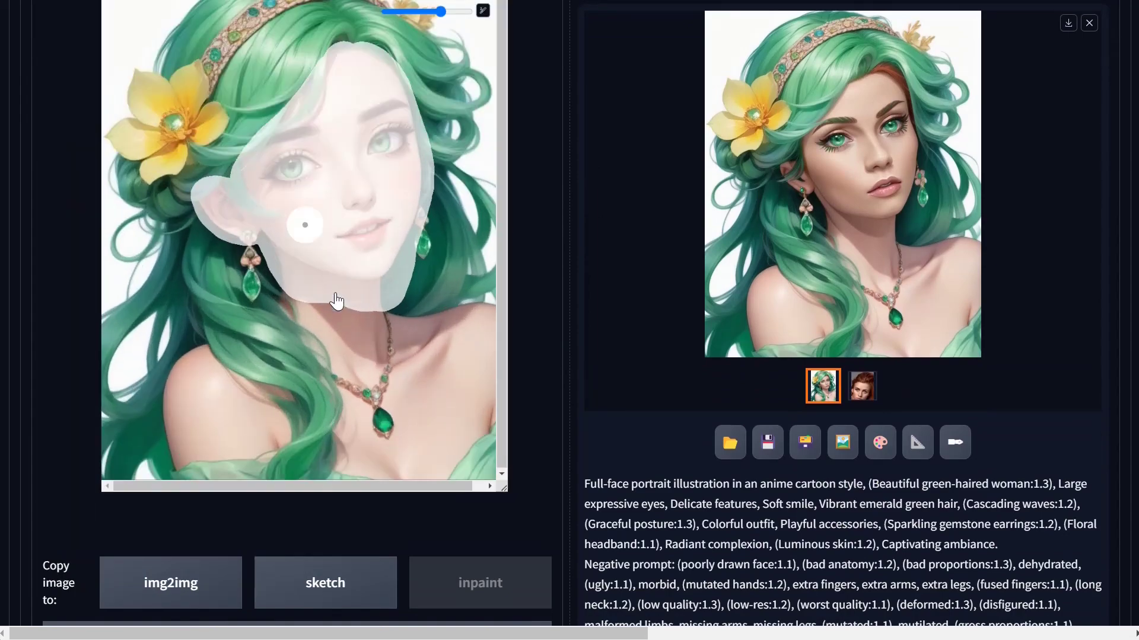
pyautogui.scroll(1, 393, 322)
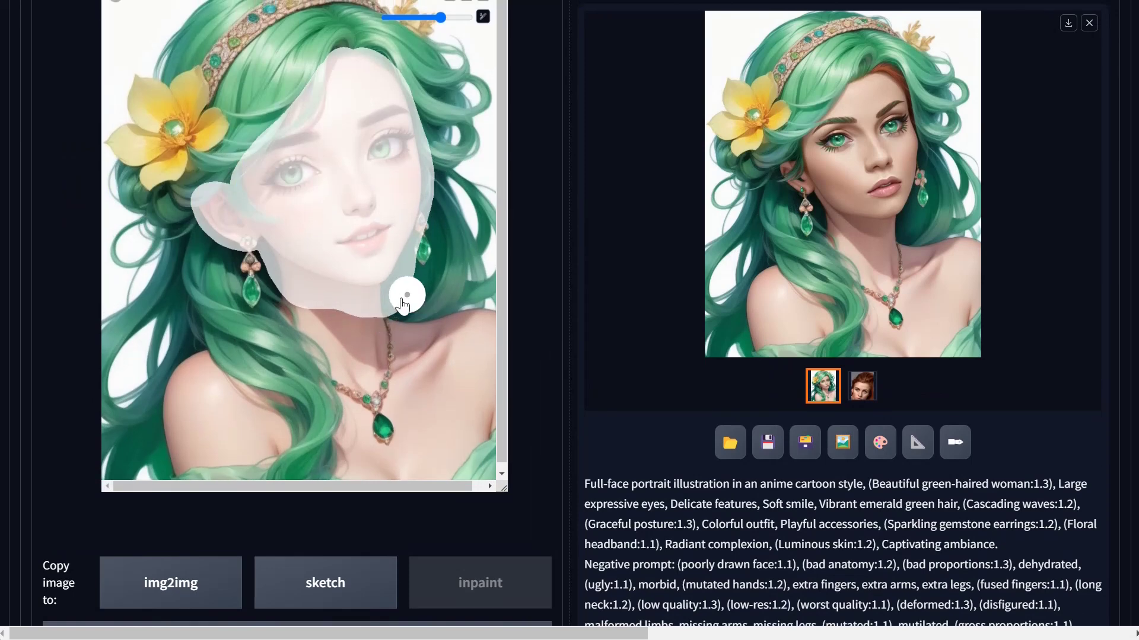
pyautogui.moveTo(381, 304)
pyautogui.mouseDown()
pyautogui.moveTo(479, 302)
pyautogui.moveTo(472, 187)
pyautogui.moveTo(399, 303)
pyautogui.moveTo(475, 227)
pyautogui.moveTo(463, 287)
pyautogui.moveTo(445, 289)
pyautogui.moveTo(444, 191)
pyautogui.moveTo(461, 76)
pyautogui.moveTo(465, 125)
pyautogui.moveTo(483, 94)
pyautogui.moveTo(478, 186)
pyautogui.moveTo(448, 194)
pyautogui.mouseUp()
# Try to enlarge the masked portrait in the inpaint canvas to fill the available width
pyautogui.scroll(3, 581, 233)
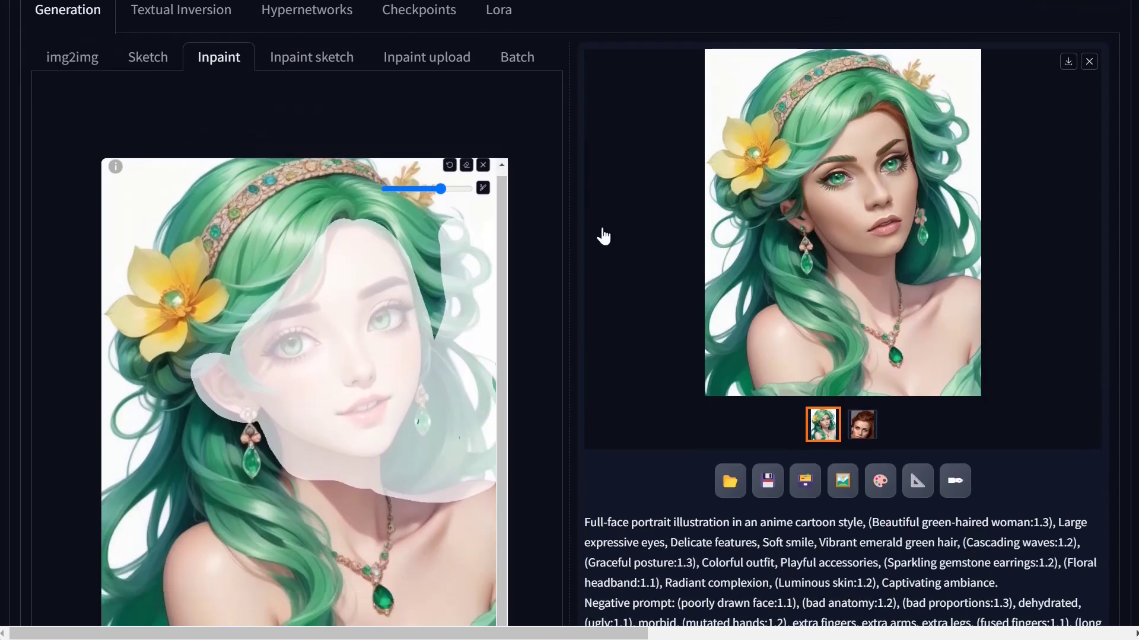
pyautogui.scroll(-2, 593, 234)
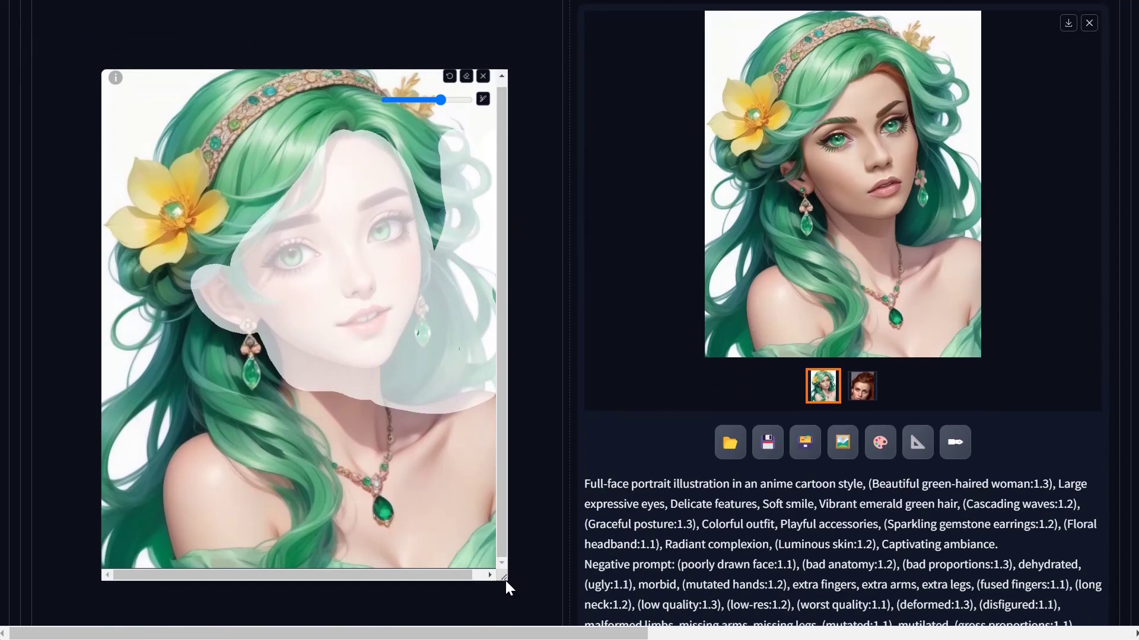
pyautogui.moveTo(498, 575); pyautogui.dragTo(548, 618)
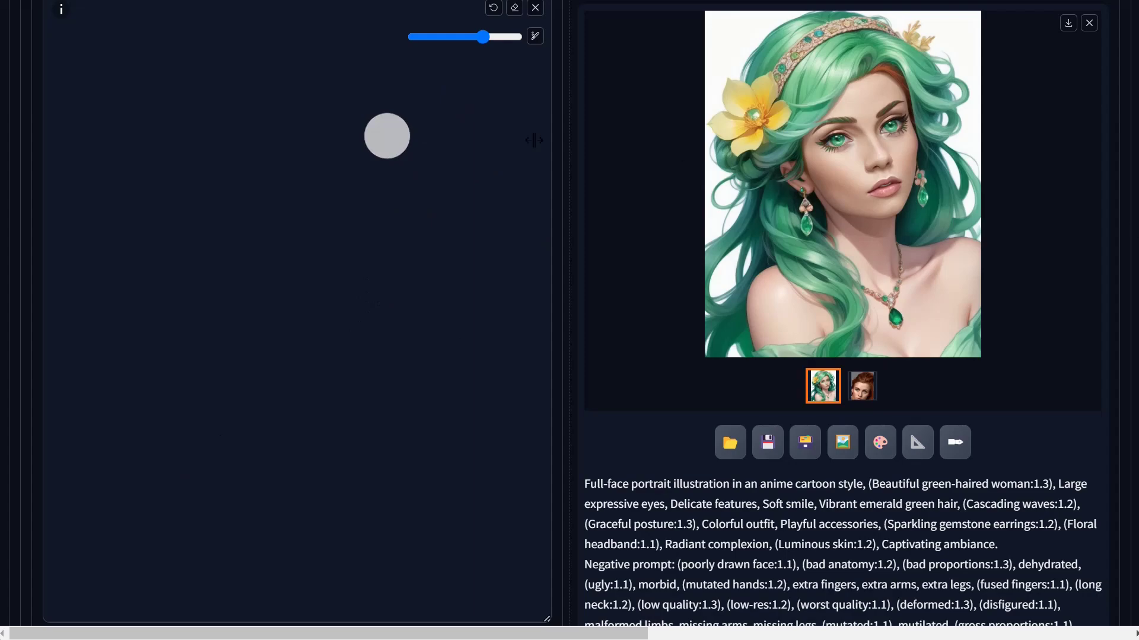
# Return to the txt2img results and send the selected green-haired portrait to inpaint
pyautogui.scroll(8, 376, 275)
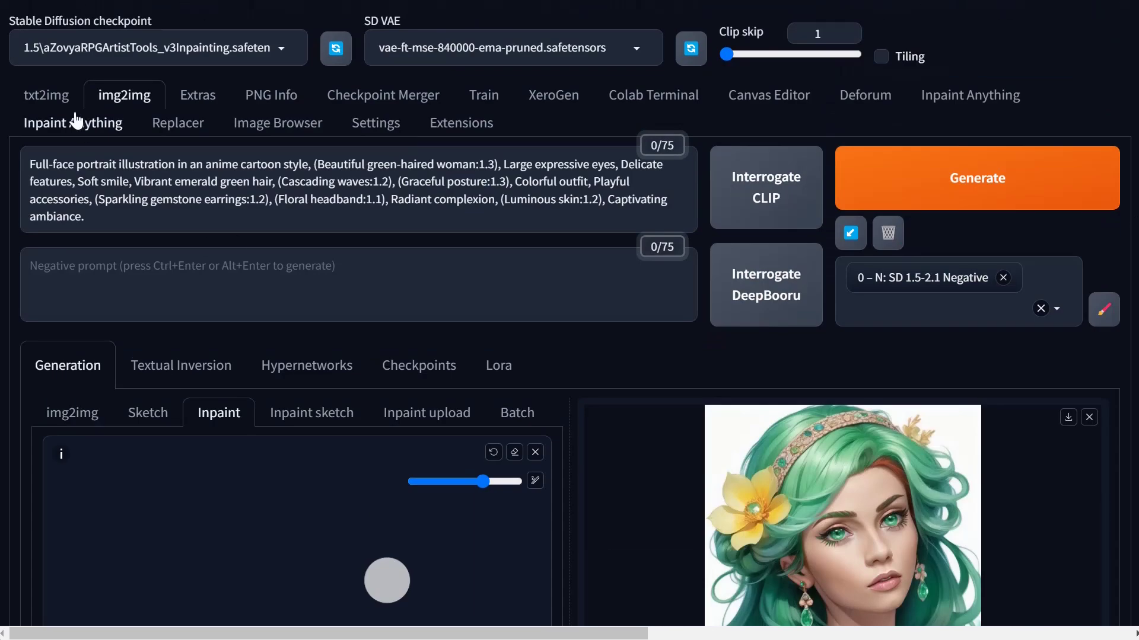
pyautogui.click(46, 97)
pyautogui.scroll(-5, 962, 587)
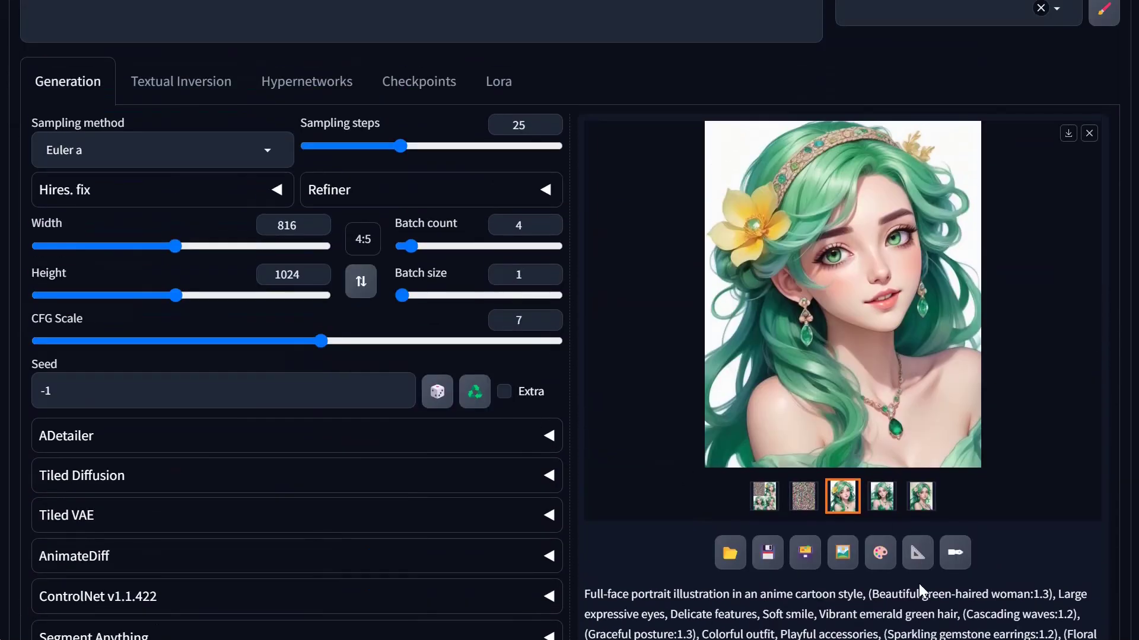
pyautogui.click(880, 555)
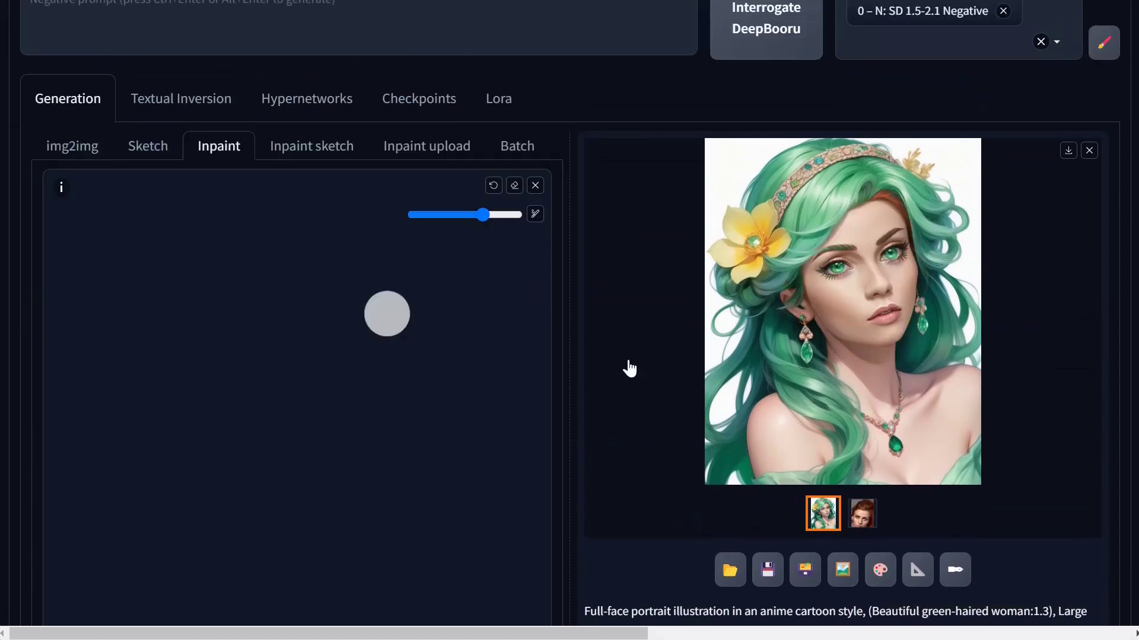
# Clear the blank inpaint canvas and load the original green-haired portrait into it again
pyautogui.scroll(-2, 629, 369)
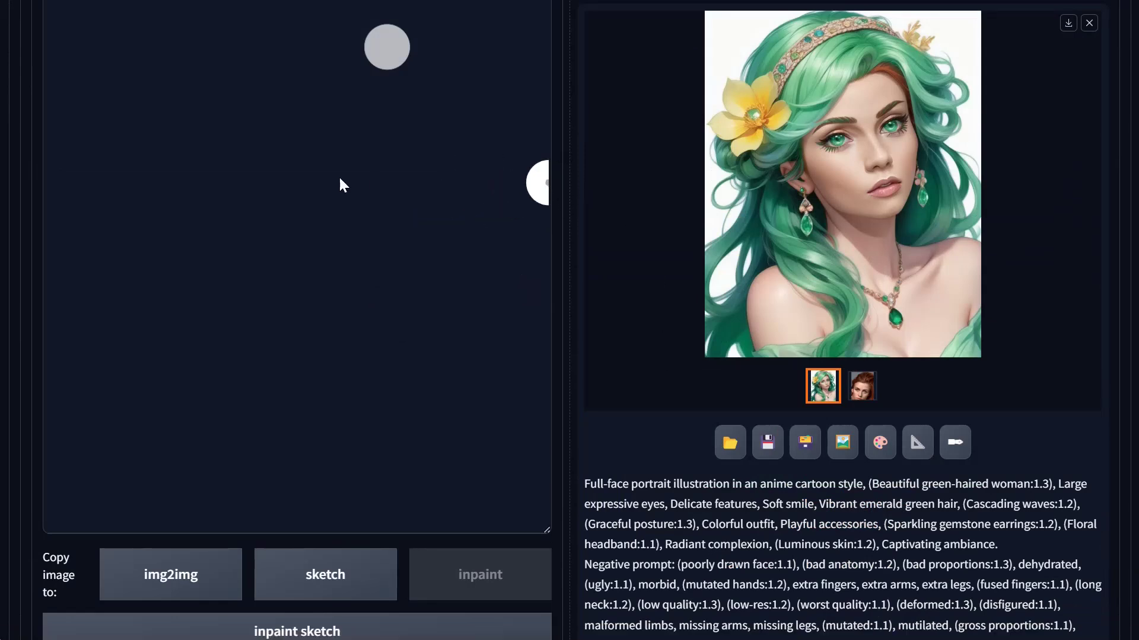
pyautogui.scroll(2, 621, 518)
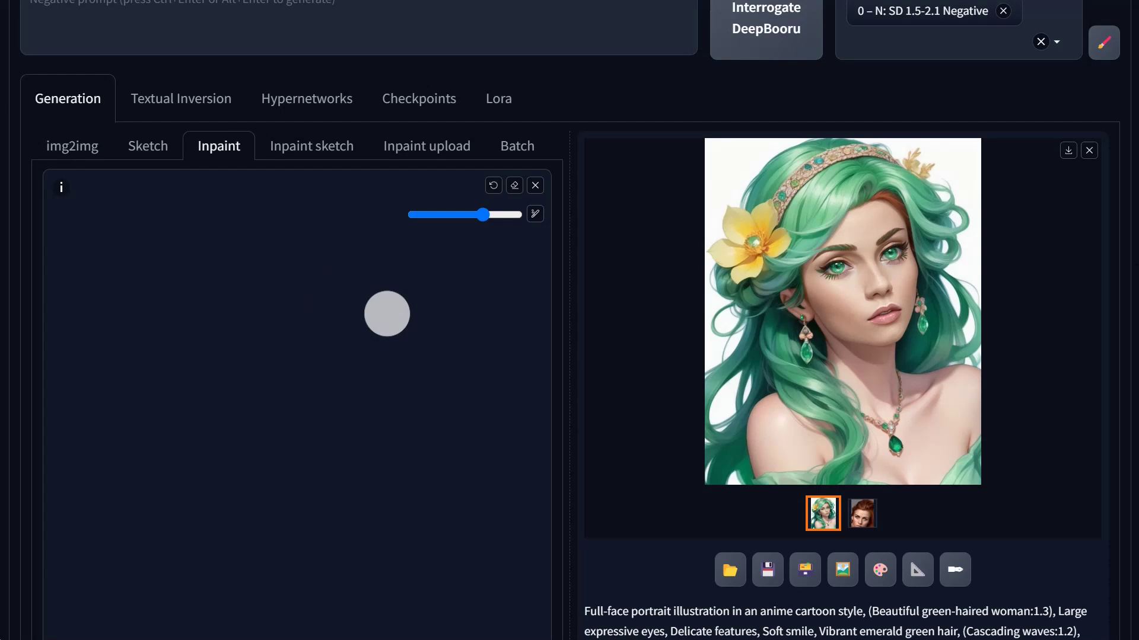
pyautogui.click(535, 189)
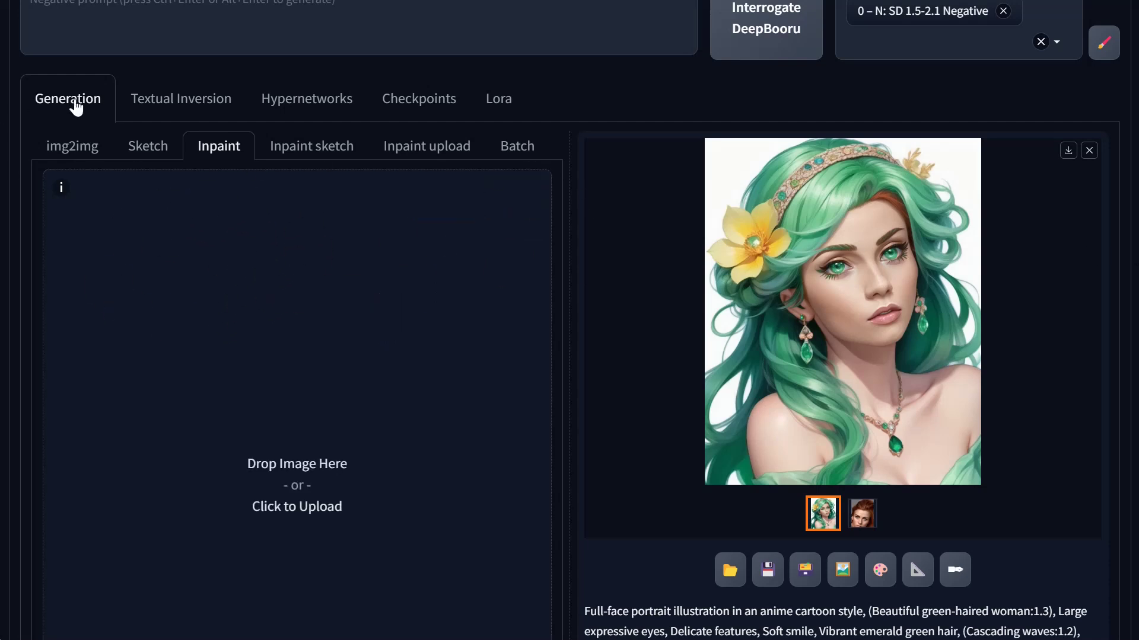
pyautogui.scroll(5, 78, 128)
pyautogui.moveTo(564, 490); pyautogui.dragTo(332, 587)
pyautogui.scroll(-8, 658, 332)
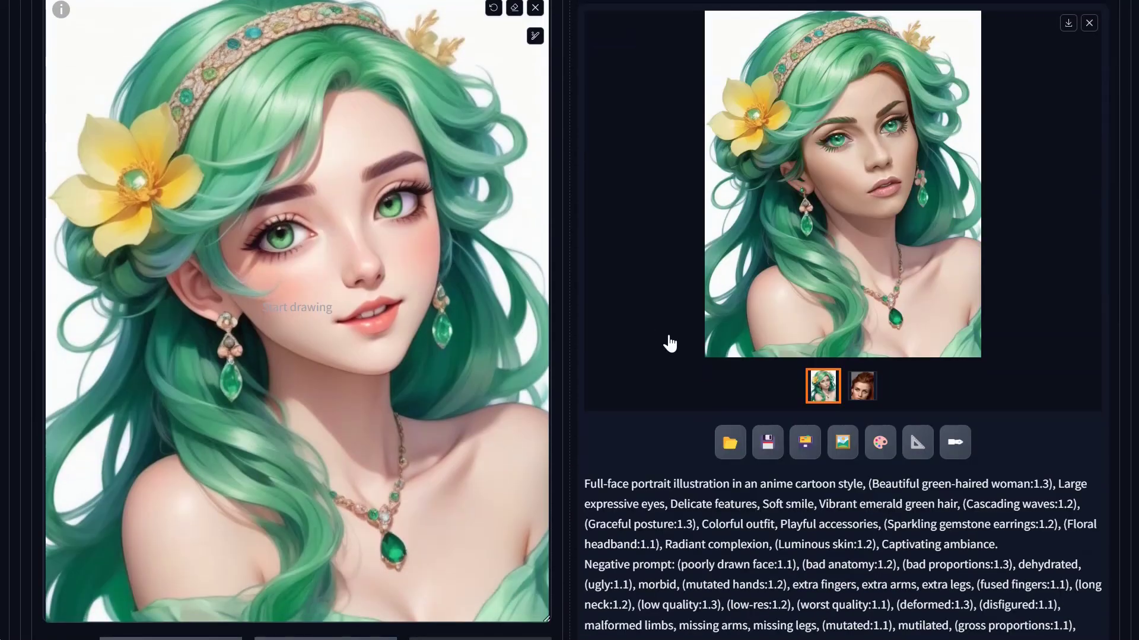
# Enlarge the mask brush to its maximum and paint a mask over the portrait's face, neck, headband and surrounding hair
pyautogui.scroll(1, 685, 357)
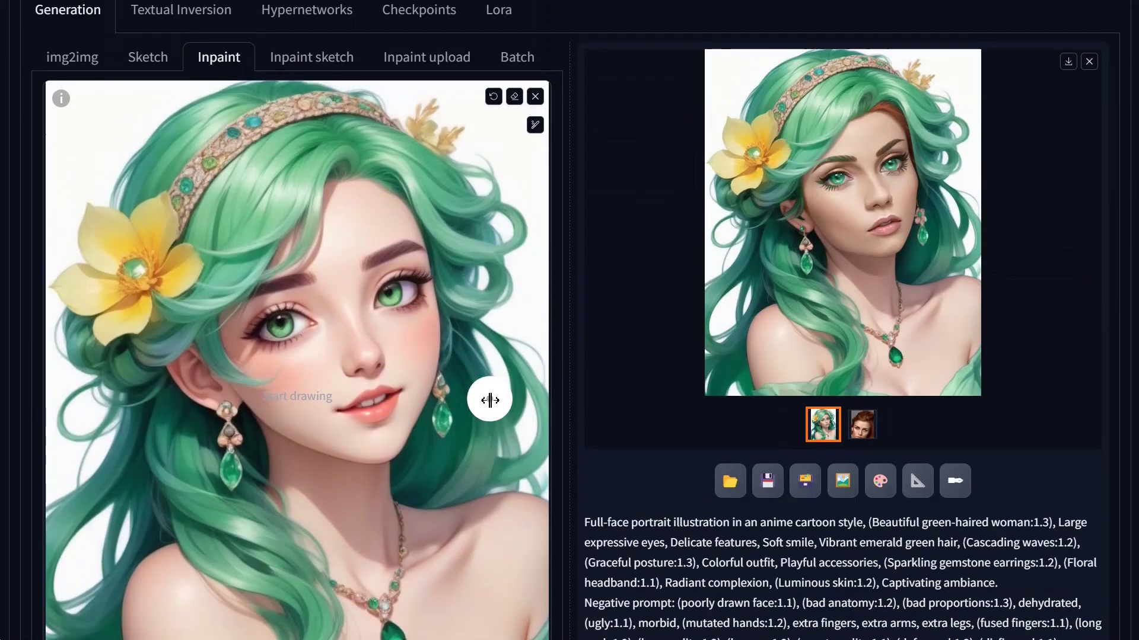
pyautogui.click(535, 125)
pyautogui.moveTo(491, 127); pyautogui.dragTo(515, 126)
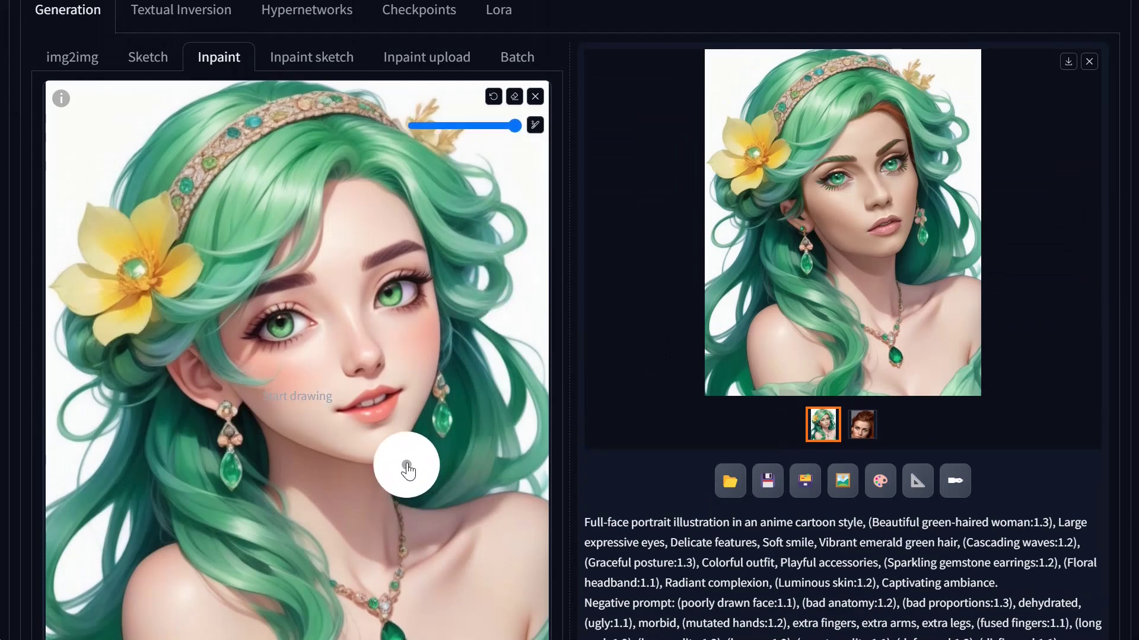
pyautogui.moveTo(406, 501)
pyautogui.mouseDown()
pyautogui.moveTo(514, 457)
pyautogui.moveTo(516, 352)
pyautogui.moveTo(485, 216)
pyautogui.moveTo(502, 210)
pyautogui.moveTo(376, 118)
pyautogui.moveTo(428, 116)
pyautogui.moveTo(450, 135)
pyautogui.moveTo(376, 118)
pyautogui.moveTo(385, 115)
pyautogui.moveTo(228, 107)
pyautogui.moveTo(176, 128)
pyautogui.moveTo(128, 175)
pyautogui.moveTo(88, 265)
pyautogui.moveTo(81, 320)
pyautogui.moveTo(116, 426)
pyautogui.moveTo(68, 518)
pyautogui.moveTo(87, 620)
pyautogui.moveTo(68, 620)
pyautogui.moveTo(95, 615)
pyautogui.moveTo(149, 545)
pyautogui.moveTo(188, 531)
pyautogui.moveTo(217, 531)
pyautogui.moveTo(240, 561)
pyautogui.moveTo(208, 552)
pyautogui.moveTo(287, 595)
pyautogui.moveTo(247, 547)
pyautogui.moveTo(263, 507)
pyautogui.moveTo(292, 543)
pyautogui.moveTo(240, 490)
pyautogui.moveTo(237, 465)
pyautogui.moveTo(107, 511)
pyautogui.moveTo(174, 453)
pyautogui.moveTo(146, 379)
pyautogui.moveTo(137, 279)
pyautogui.moveTo(176, 194)
pyautogui.moveTo(225, 154)
pyautogui.moveTo(384, 180)
pyautogui.moveTo(431, 225)
pyautogui.moveTo(472, 311)
pyautogui.moveTo(474, 398)
pyautogui.moveTo(369, 449)
pyautogui.moveTo(345, 478)
pyautogui.moveTo(356, 504)
pyautogui.moveTo(302, 515)
pyautogui.moveTo(191, 310)
pyautogui.moveTo(229, 218)
pyautogui.moveTo(338, 227)
pyautogui.moveTo(414, 329)
pyautogui.moveTo(391, 245)
pyautogui.moveTo(419, 381)
pyautogui.moveTo(332, 285)
pyautogui.moveTo(243, 287)
pyautogui.moveTo(338, 353)
pyautogui.moveTo(226, 327)
pyautogui.moveTo(318, 446)
pyautogui.mouseUp()
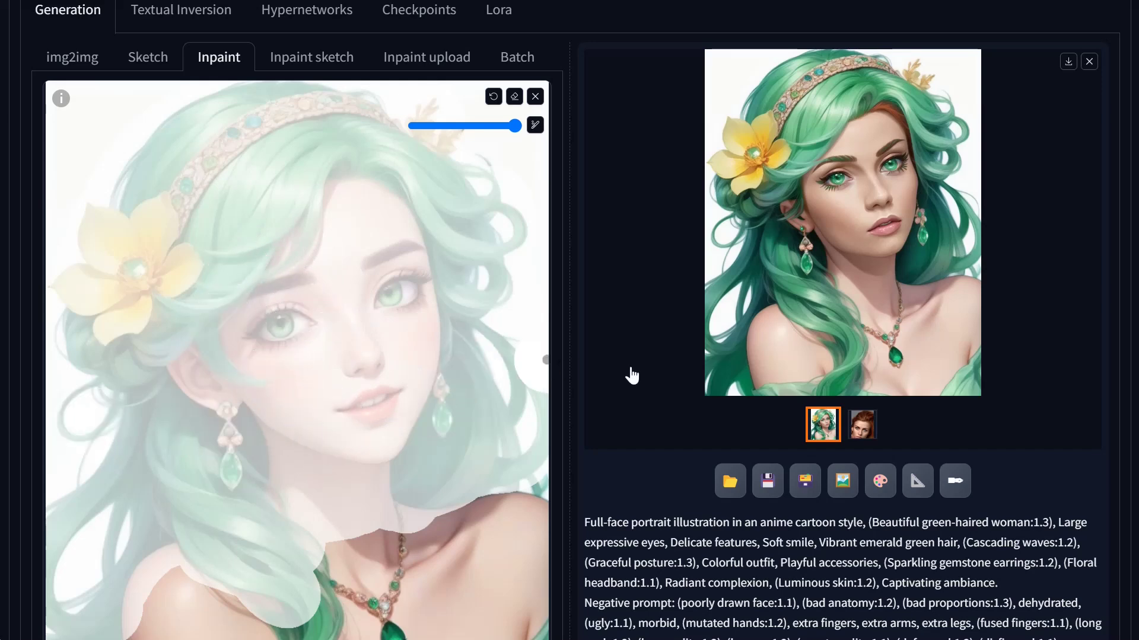
# Re-enable ControlNet Unit 1 with Pixel Perfect and Allow Preview, and reselect OpenPose as its control type
pyautogui.scroll(-20, 664, 386)
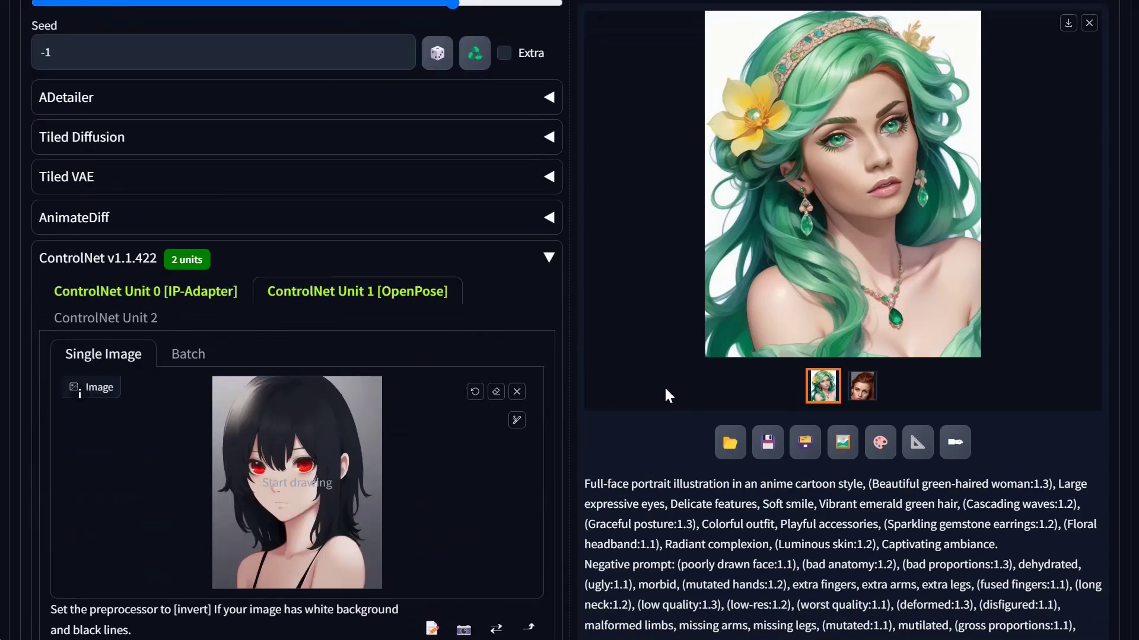
pyautogui.scroll(-10, 664, 387)
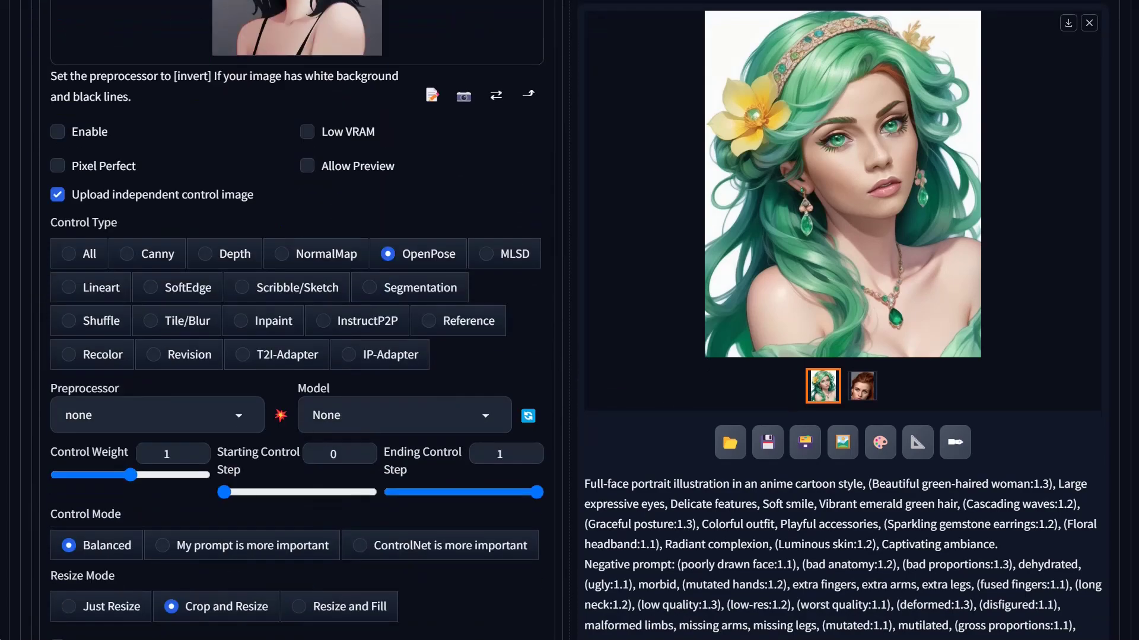
pyautogui.click(81, 172)
pyautogui.click(77, 254)
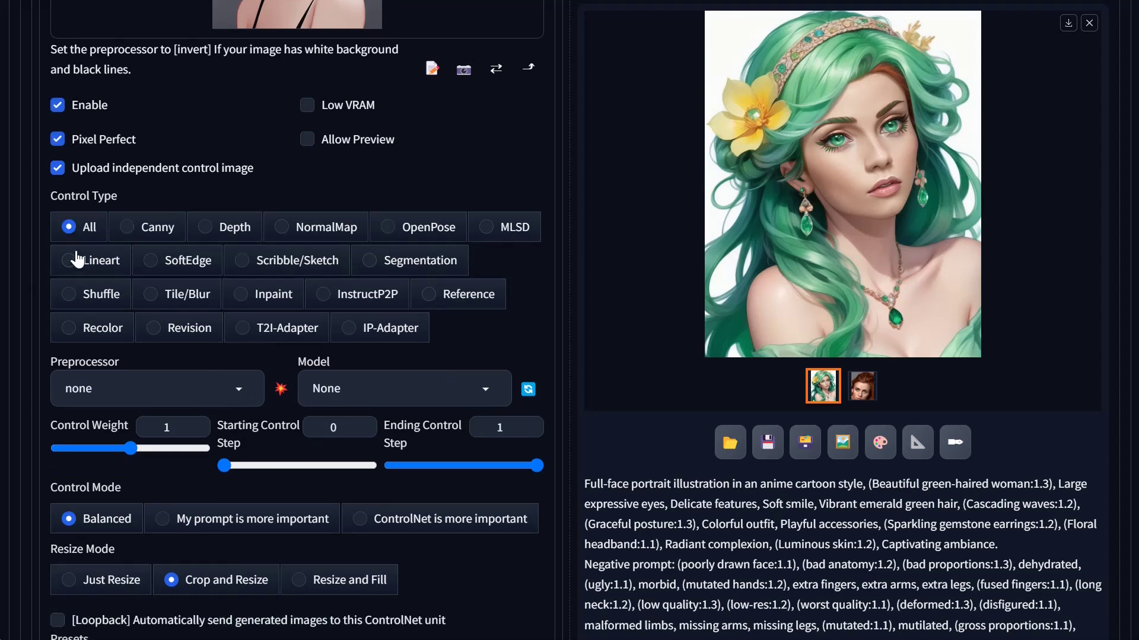
pyautogui.click(446, 231)
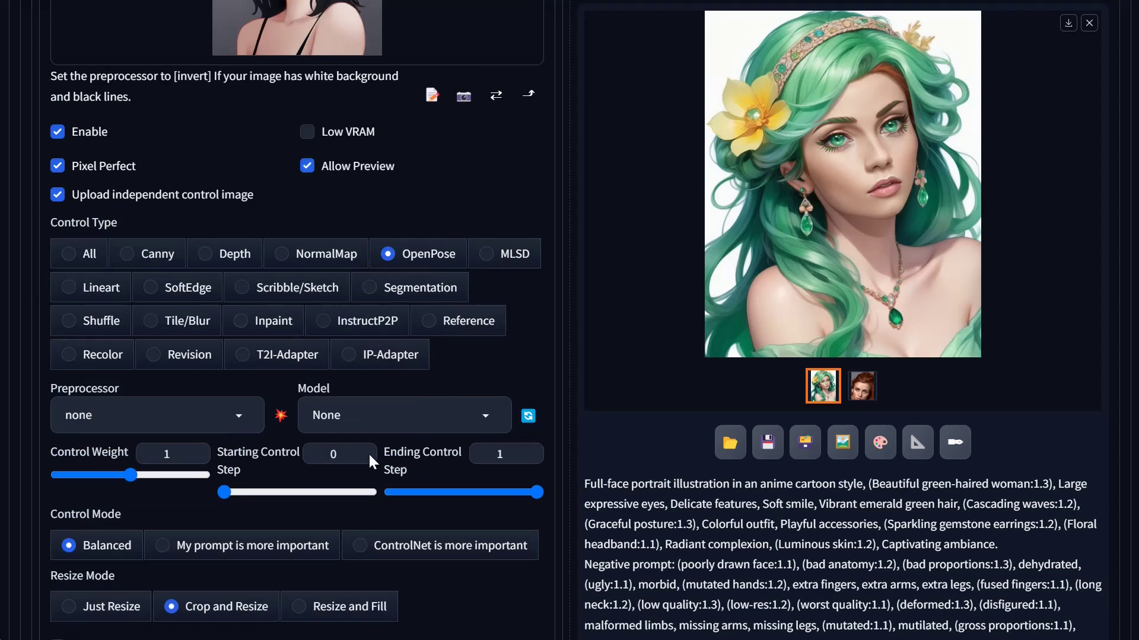
# Switch ControlNet Unit 1's control type to NormalMap and back to OpenPose to reload its preprocessor and model
pyautogui.click(281, 417)
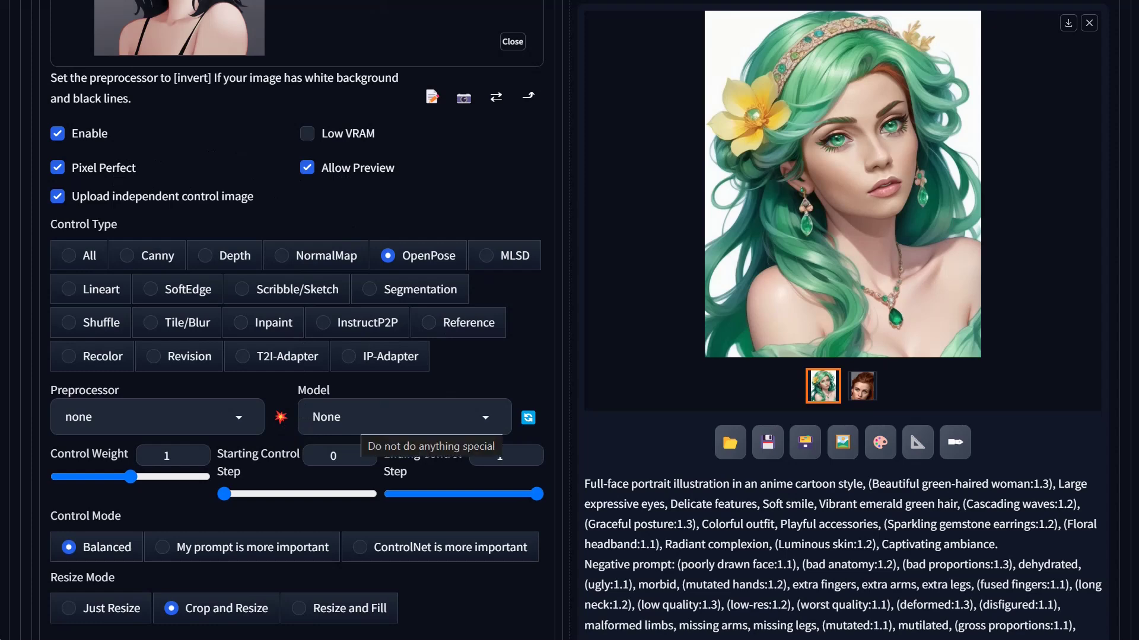
pyautogui.click(92, 417)
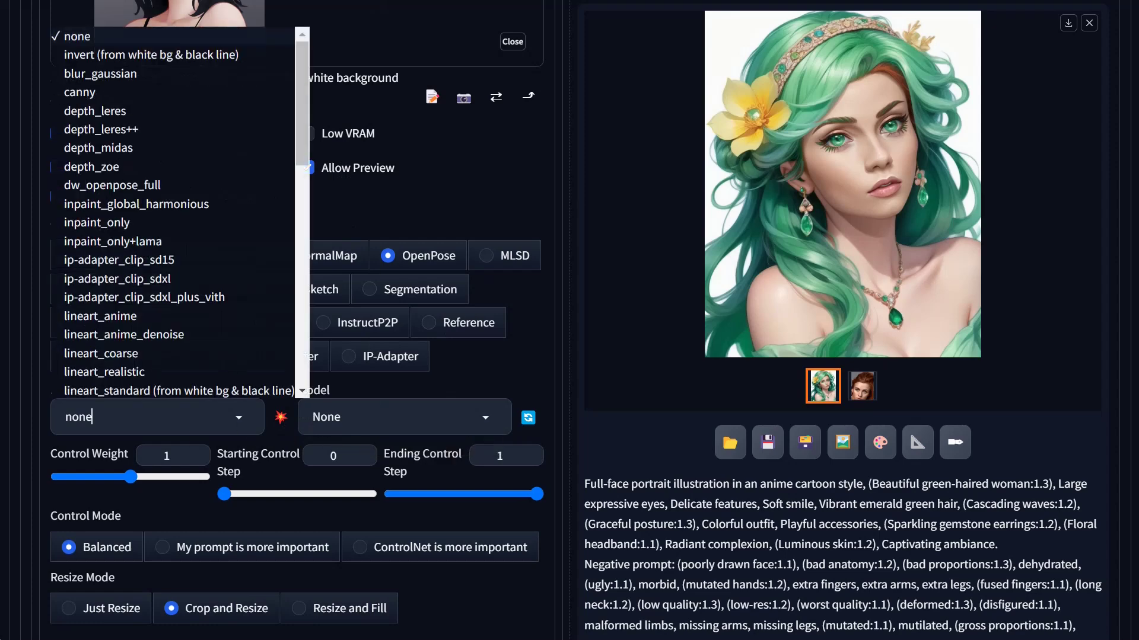
pyautogui.click(527, 184)
pyautogui.click(318, 267)
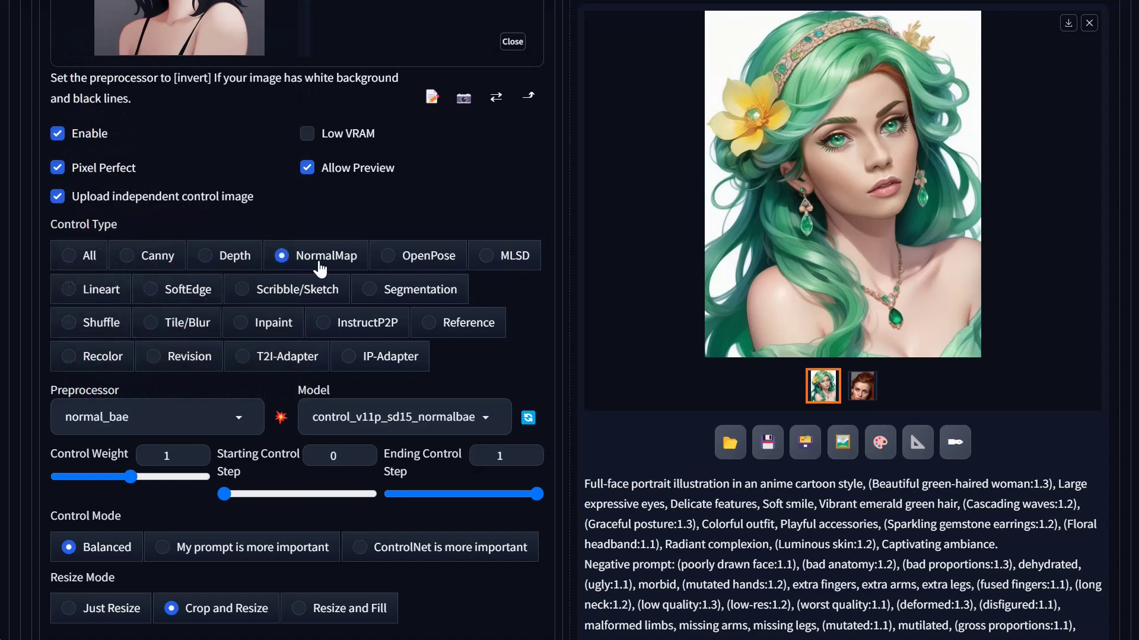
pyautogui.click(428, 257)
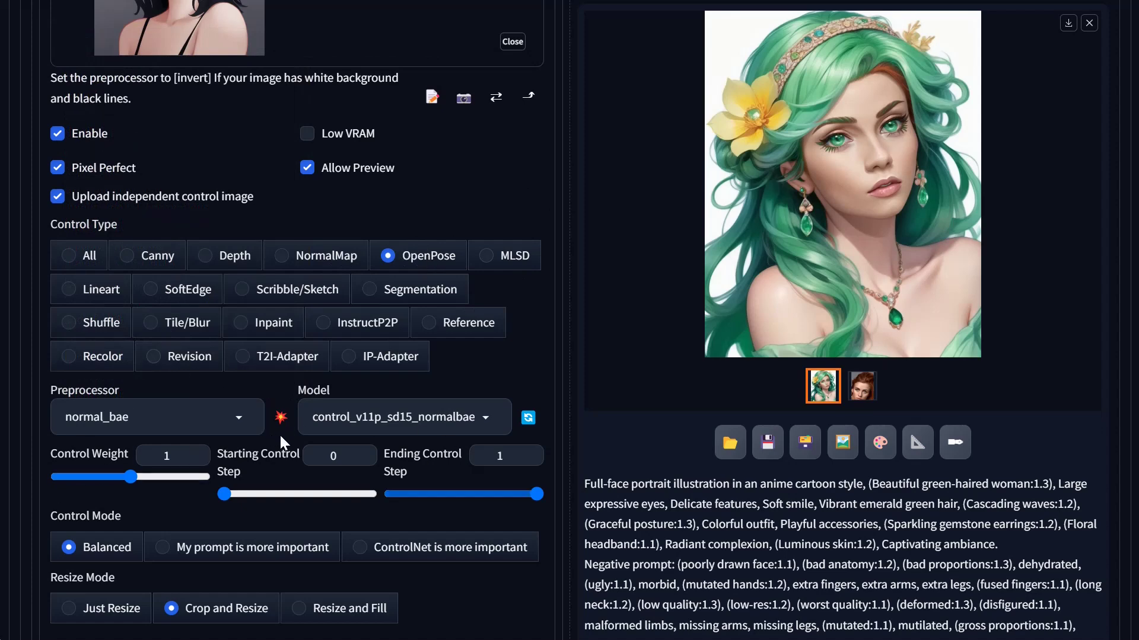
# Set Unit 1's preprocessor to openpose_faceonly and run a preprocessor preview on the black-haired anime portrait
pyautogui.click(239, 418)
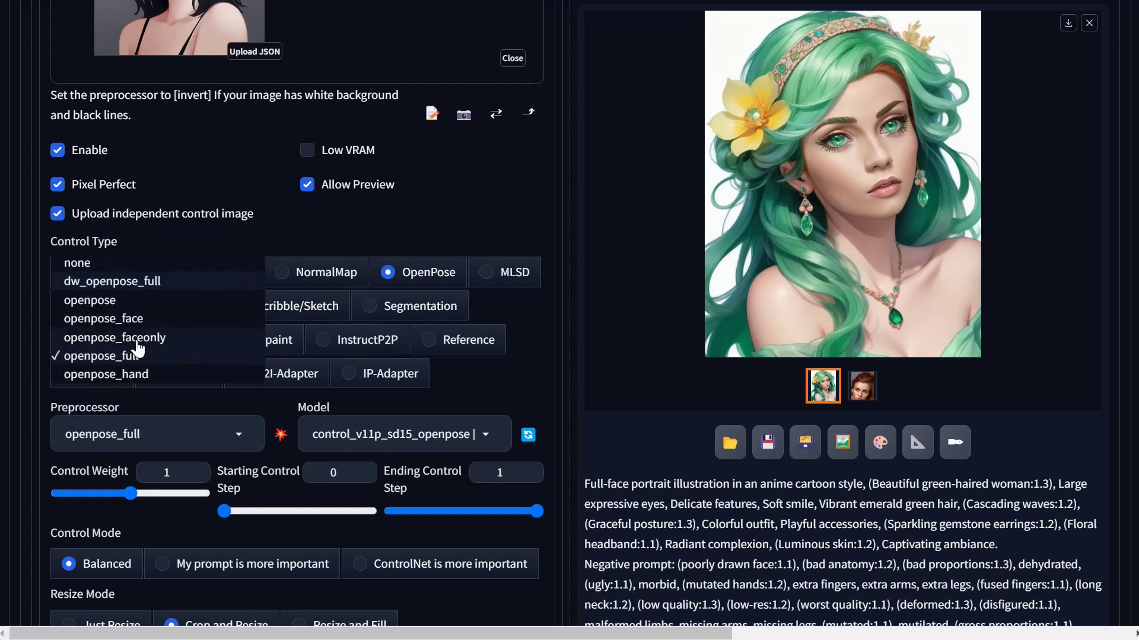
pyautogui.click(143, 339)
pyautogui.click(275, 439)
pyautogui.scroll(7, 533, 275)
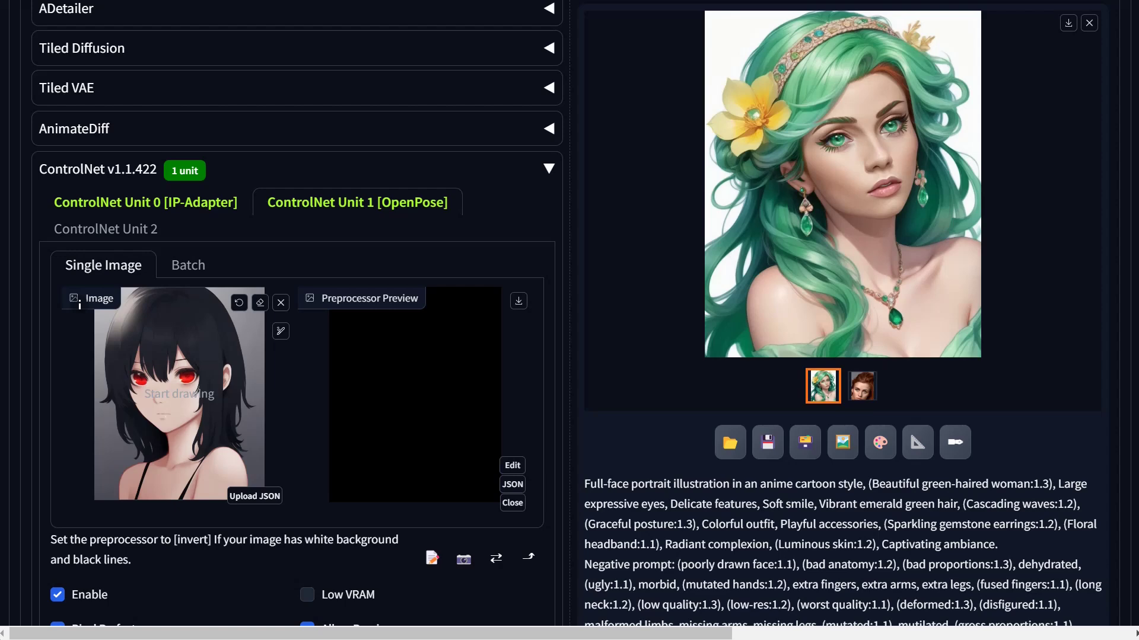
# Replace Unit 1's control image with the black-and-white photo of the man in a beanie and run the preprocessor preview
pyautogui.click(281, 303)
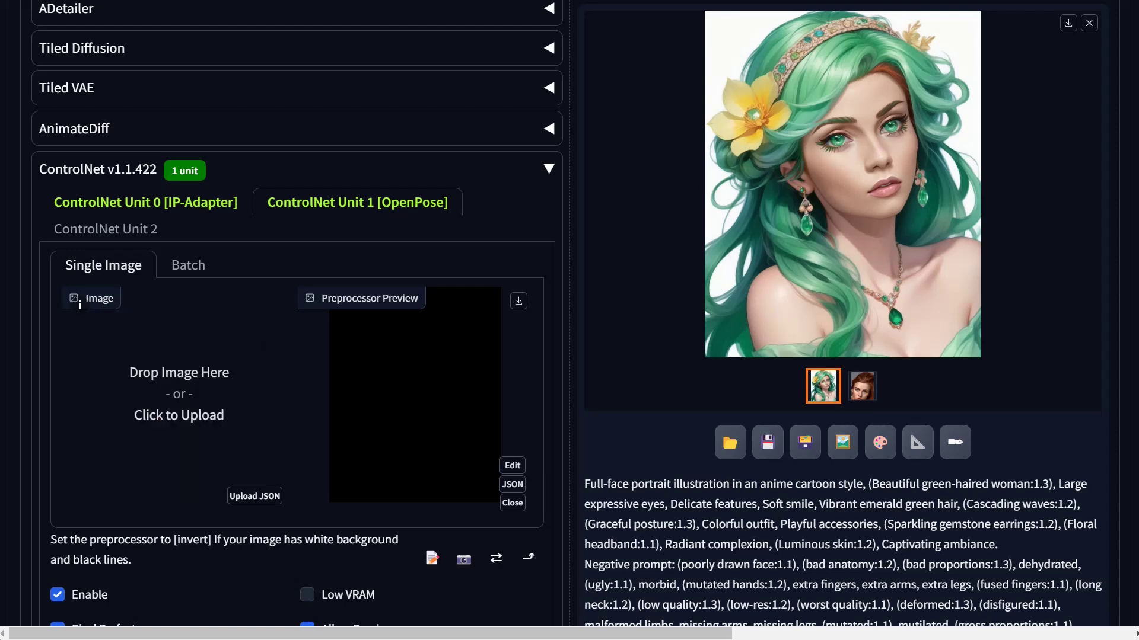
pyautogui.moveTo(79, 305); pyautogui.dragTo(176, 418)
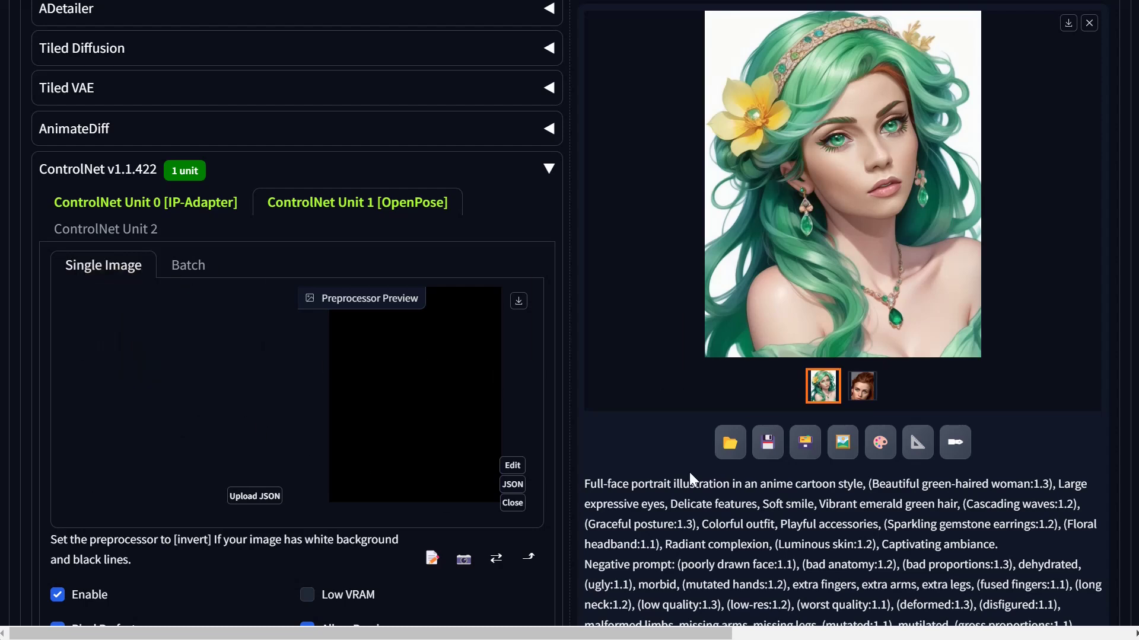
pyautogui.scroll(-7, 660, 449)
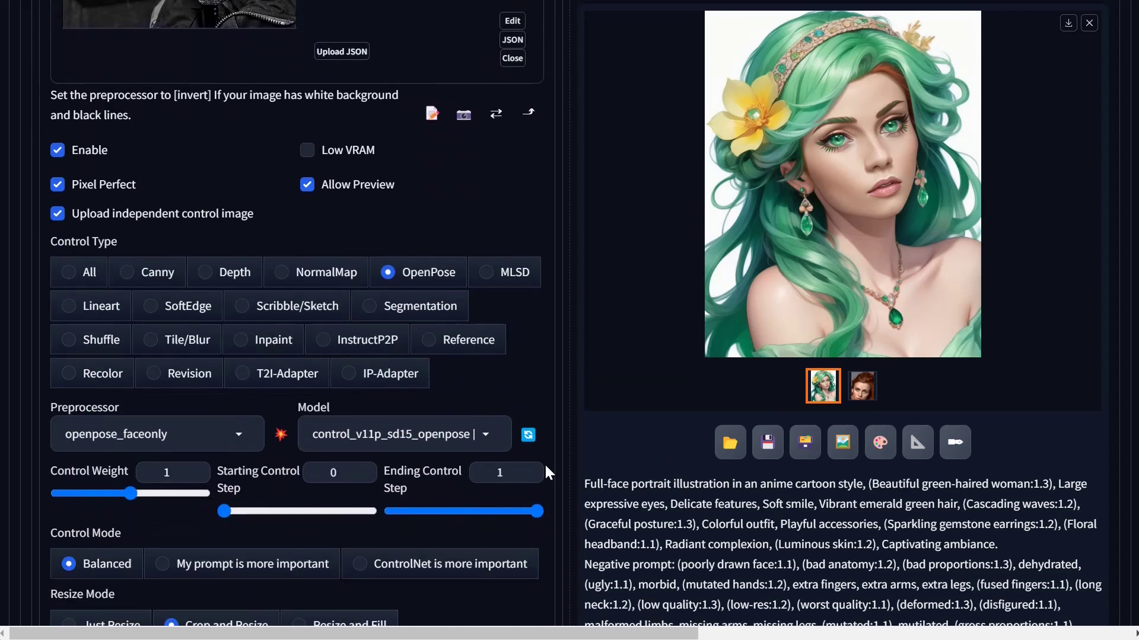
pyautogui.click(277, 442)
pyautogui.scroll(6, 667, 514)
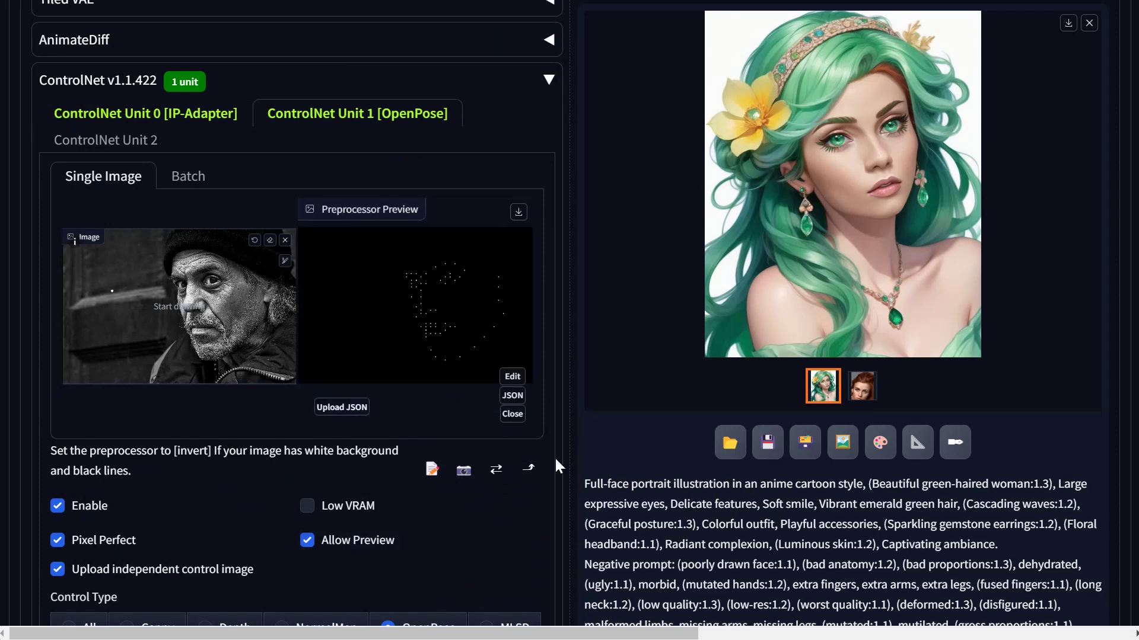
# Set Unit 1's preprocessor to dw_openpose_full and preview its pose detection on the man's photo
pyautogui.scroll(-7, 552, 457)
pyautogui.click(161, 346)
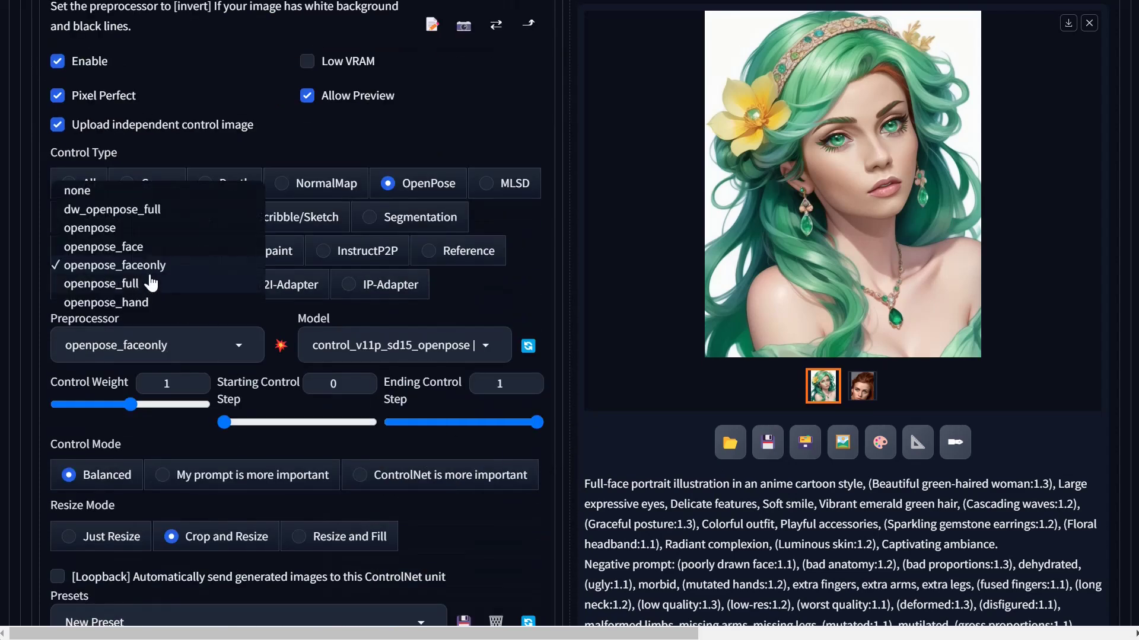
pyautogui.click(161, 211)
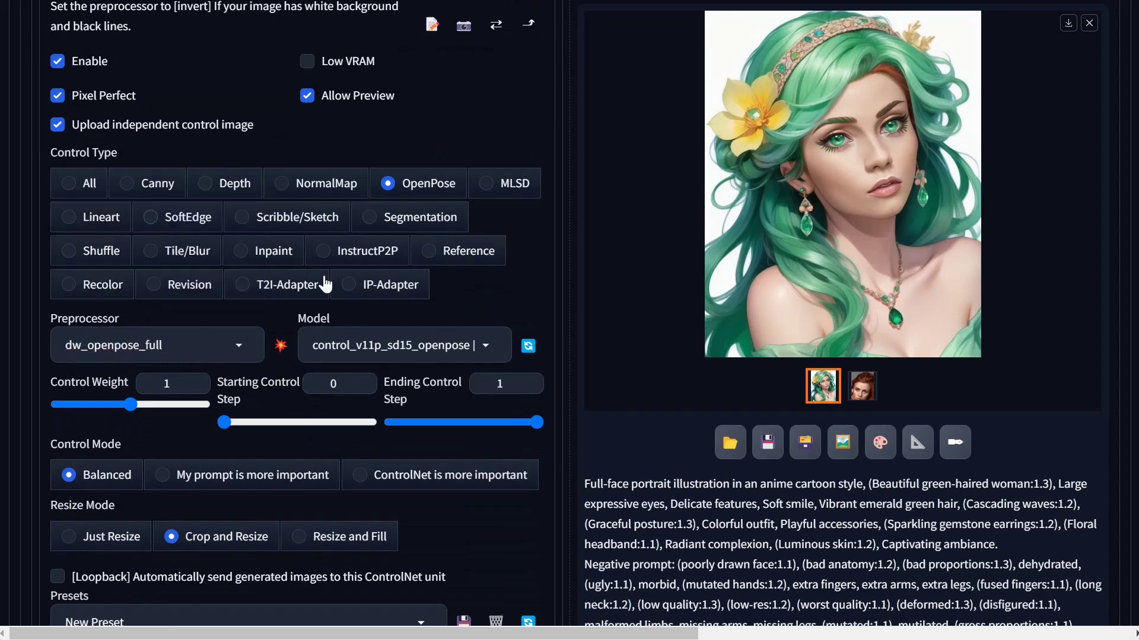
pyautogui.click(282, 347)
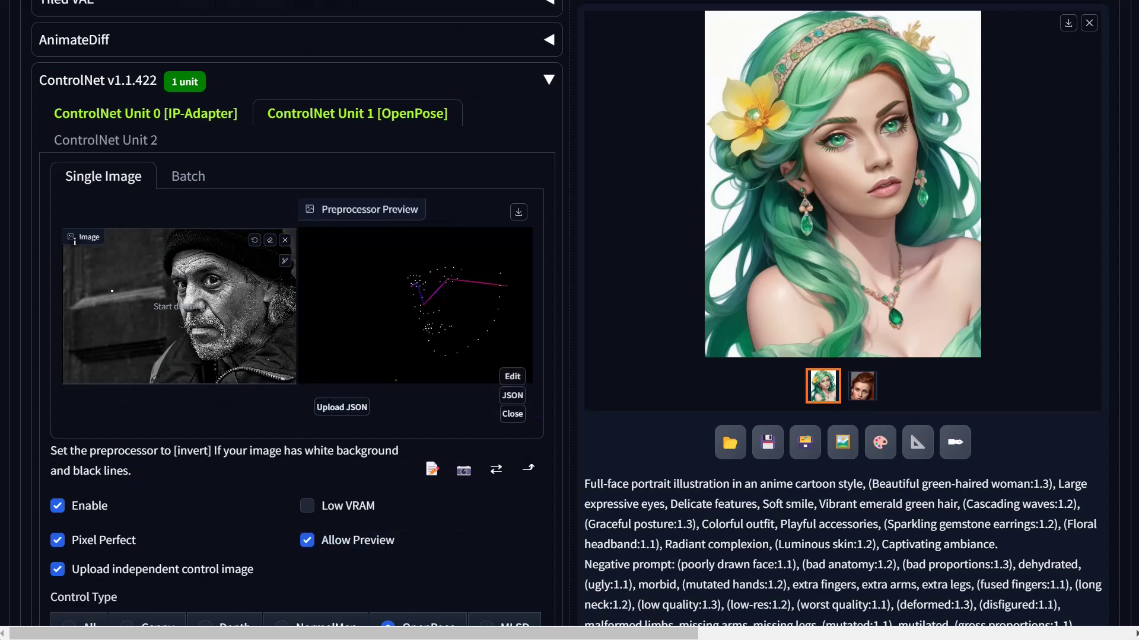
# Set Unit 1's preprocessor to openpose_full and run the preprocessor preview on the man's photo
pyautogui.scroll(-3, 454, 472)
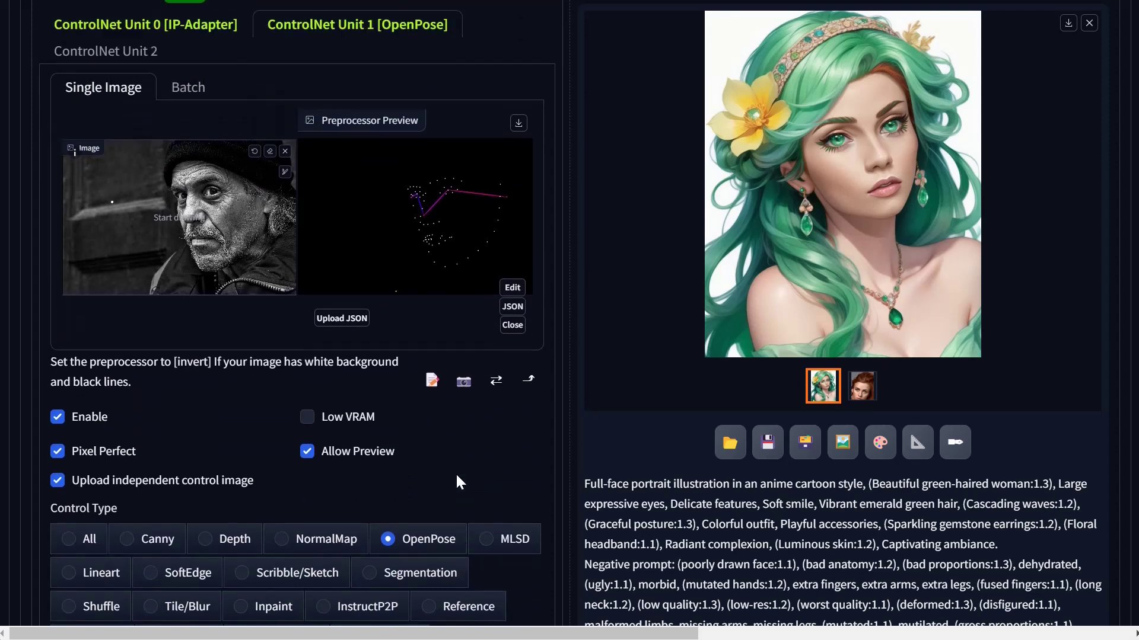
pyautogui.scroll(-5, 456, 472)
pyautogui.click(236, 346)
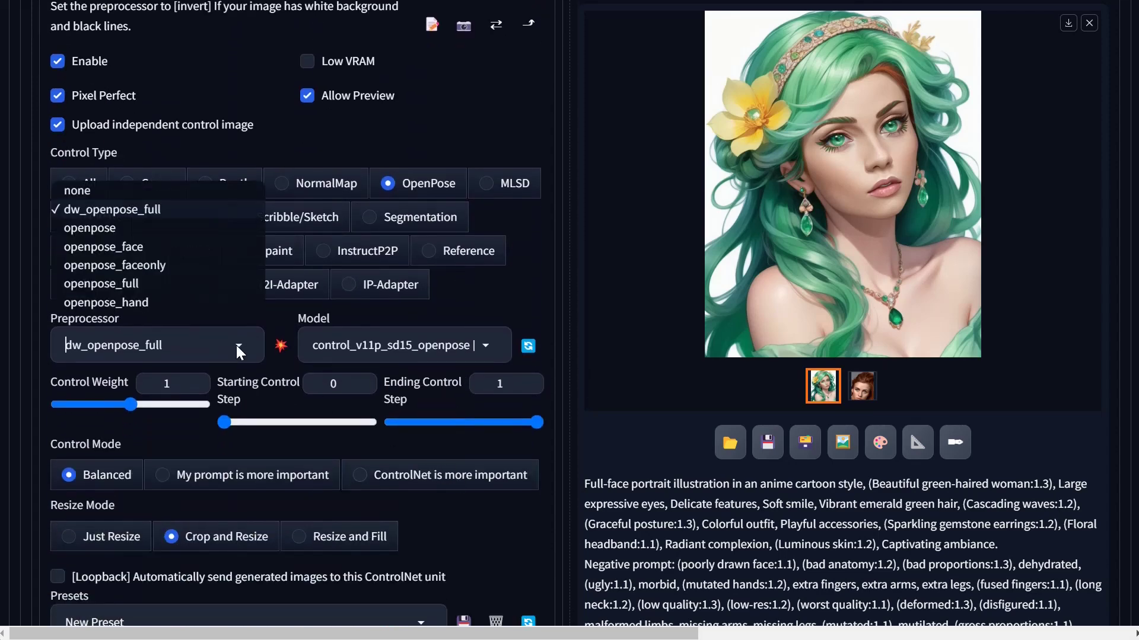
pyautogui.click(131, 285)
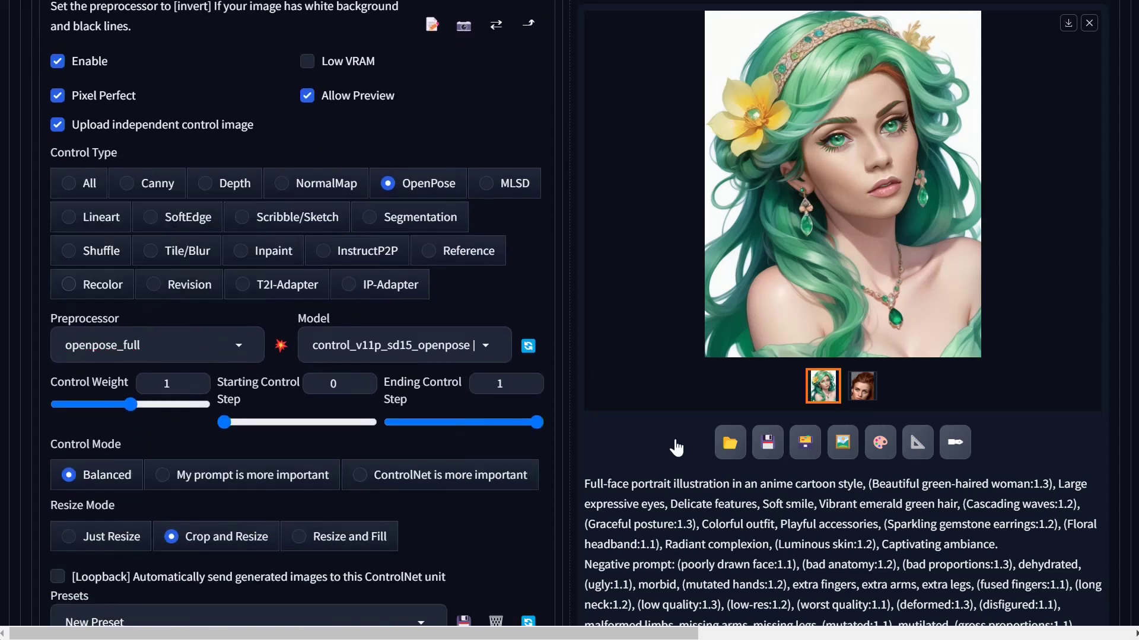
pyautogui.scroll(4, 580, 511)
pyautogui.scroll(-3, 344, 468)
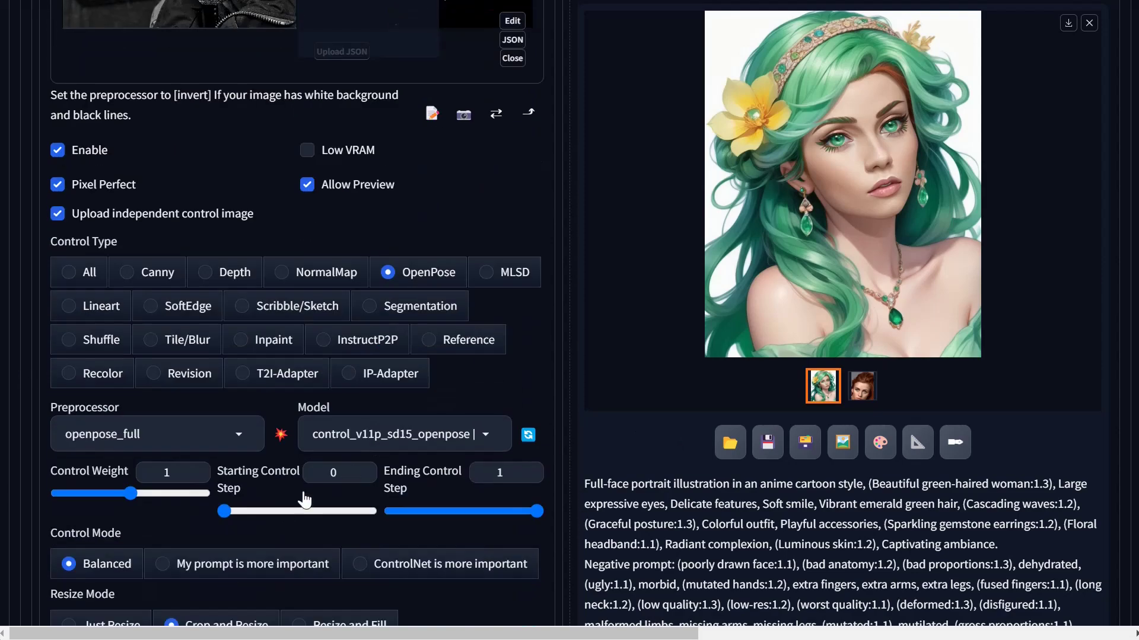
pyautogui.click(277, 437)
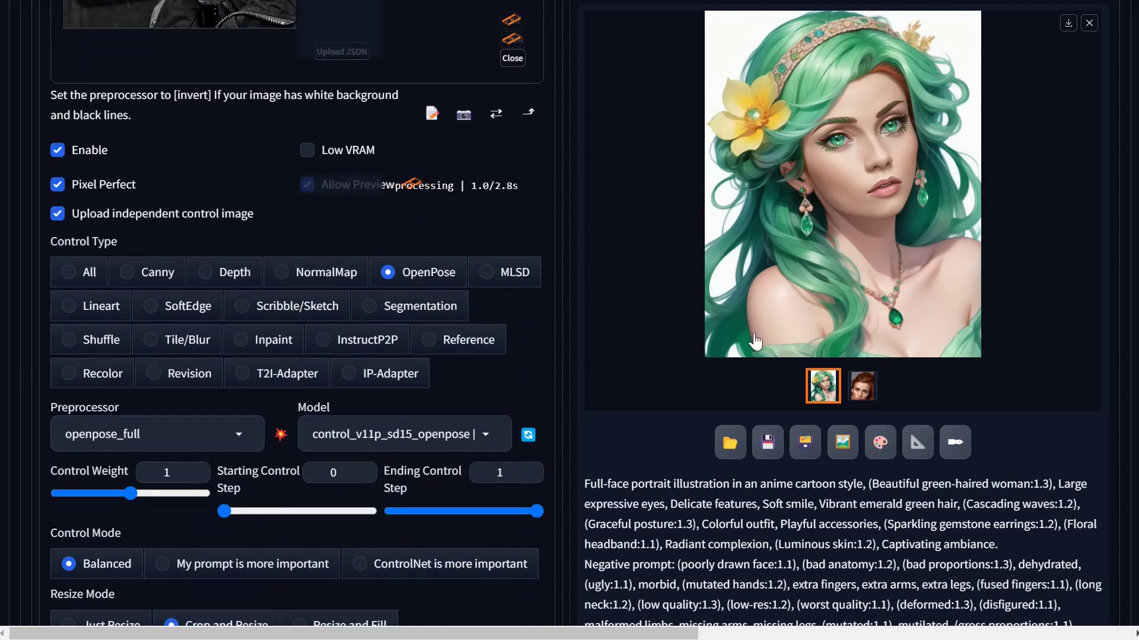
pyautogui.scroll(4, 626, 349)
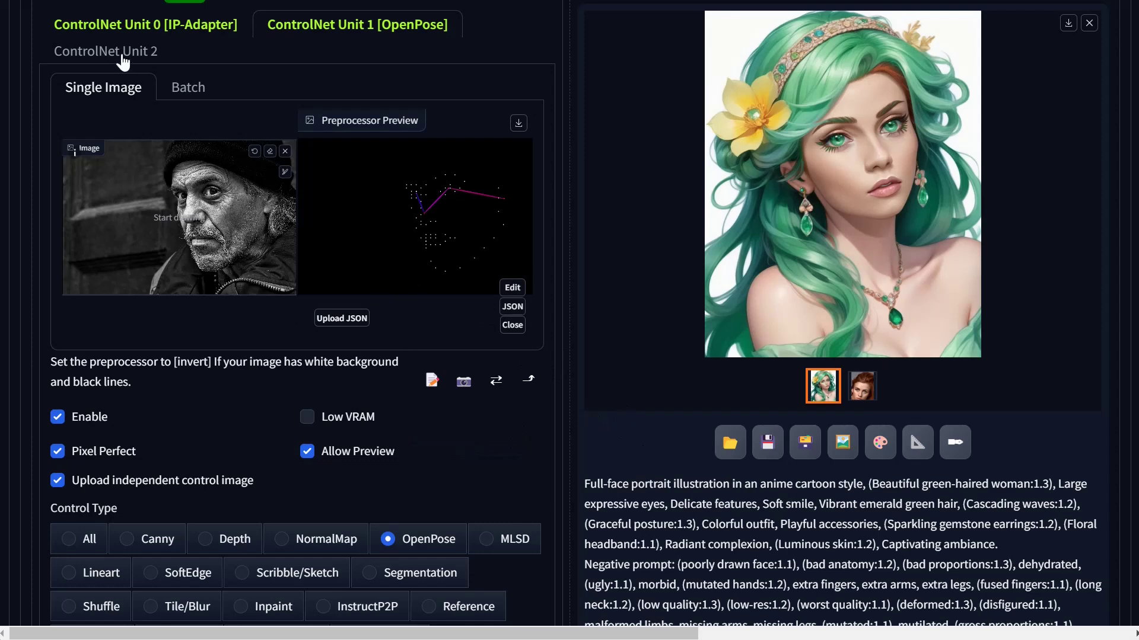
# Enable ControlNet Unit 0 with Pixel Perfect and reload its IP-Adapter control type by switching to another type and back
pyautogui.scroll(3, 123, 95)
pyautogui.click(95, 204)
pyautogui.scroll(-9, 508, 377)
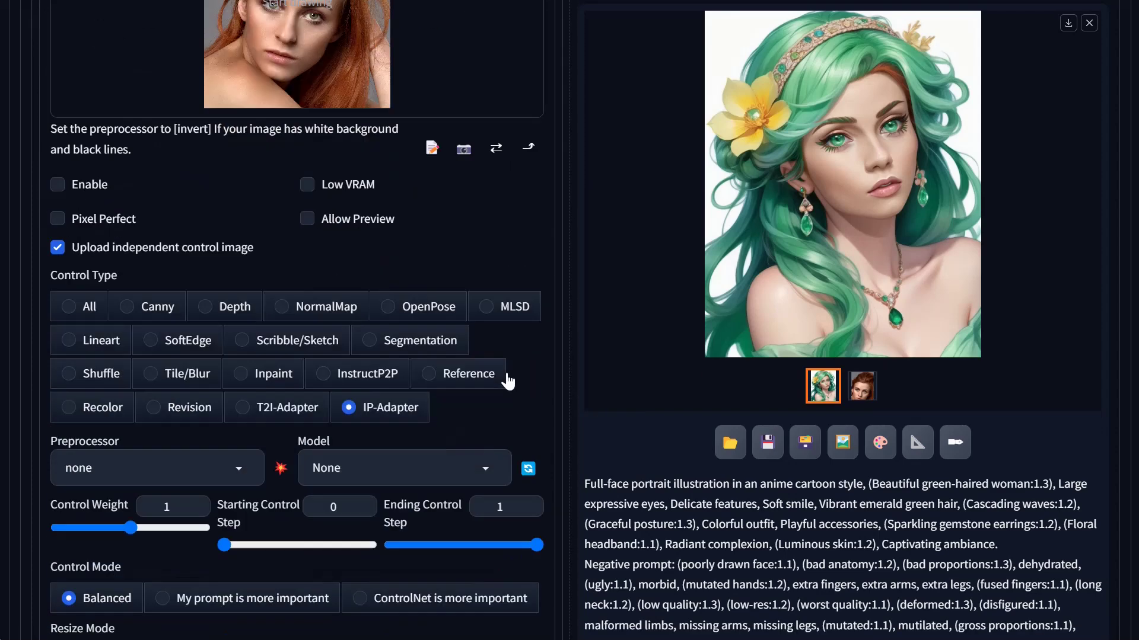
pyautogui.click(58, 43)
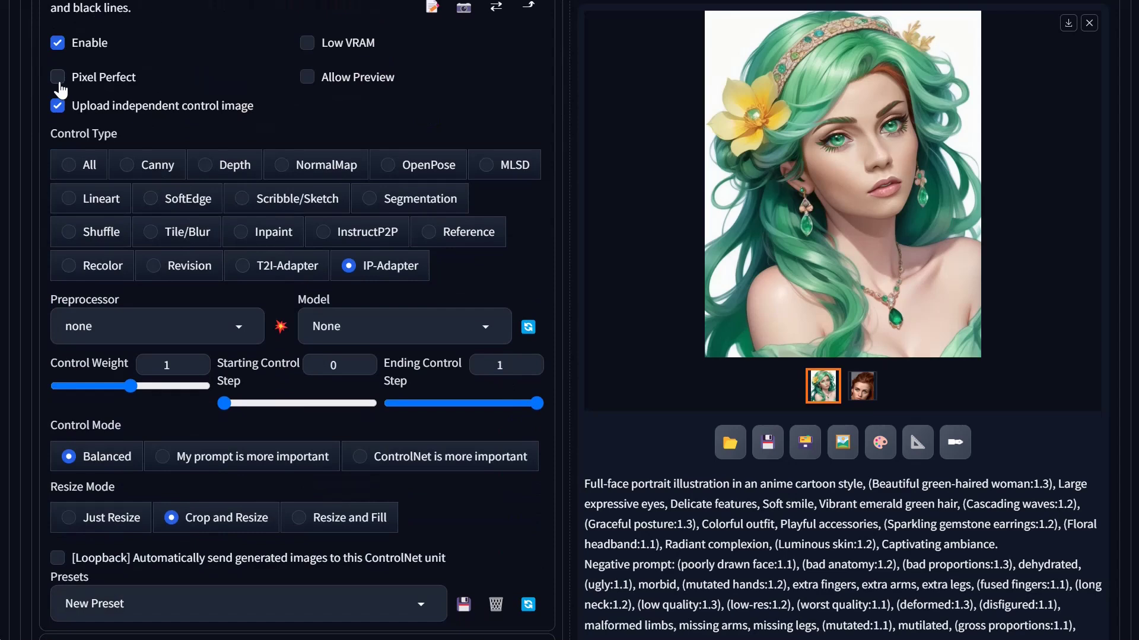
pyautogui.click(72, 77)
pyautogui.click(76, 166)
pyautogui.click(159, 153)
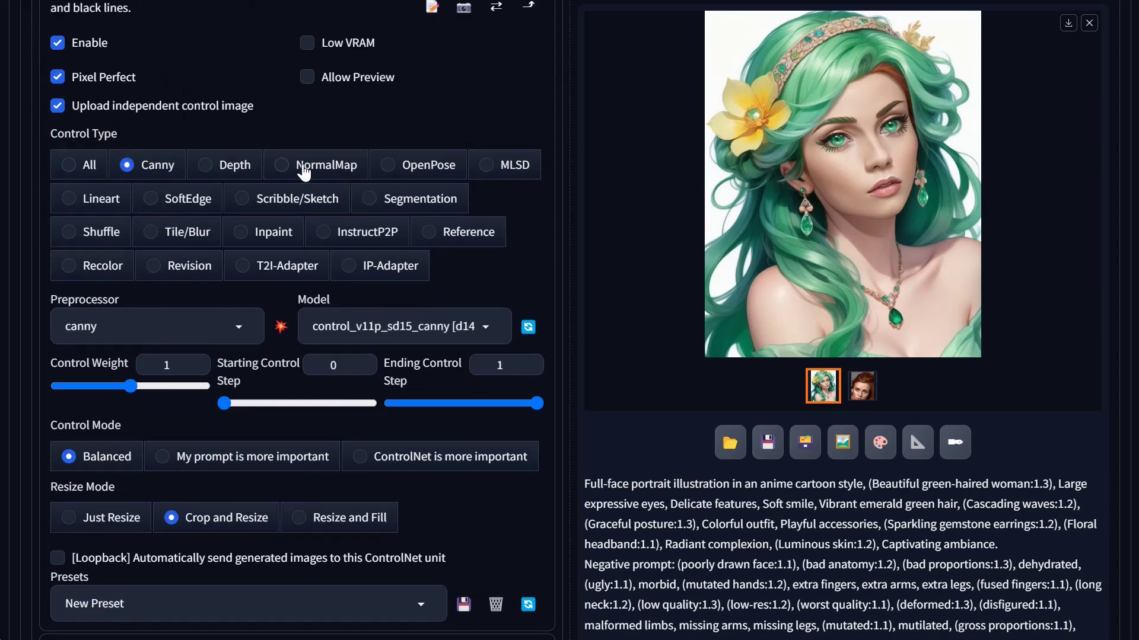
pyautogui.click(388, 269)
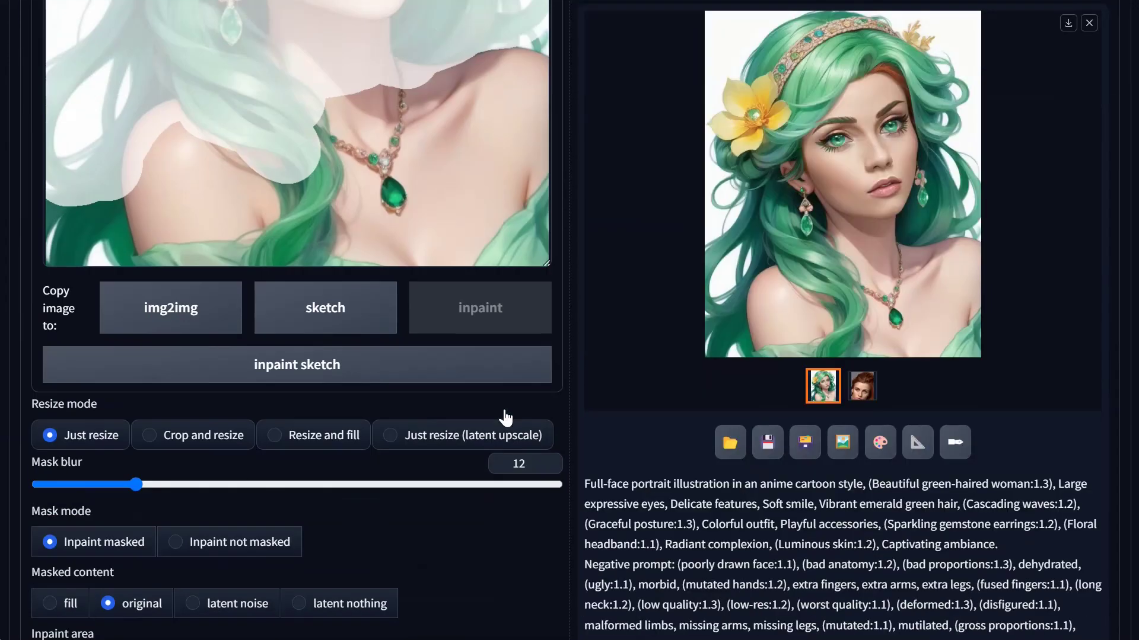
# Set Unit 0's control weight to 0.6 and its starting control step to 0.17
pyautogui.scroll(-15, 505, 418)
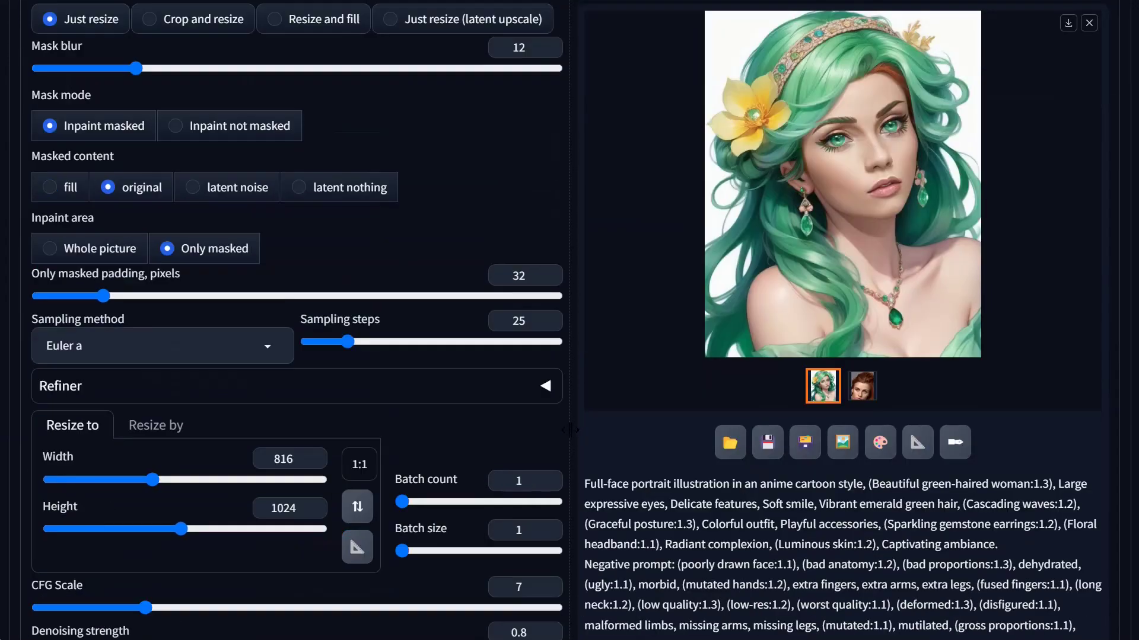
pyautogui.scroll(-6, 297, 355)
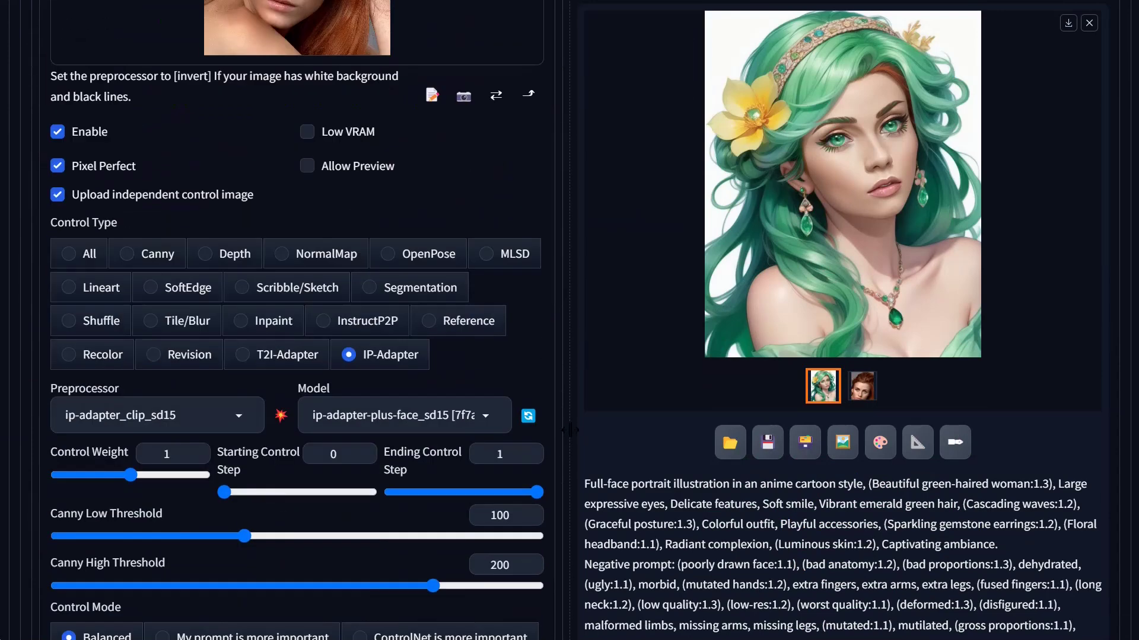
pyautogui.moveTo(130, 475); pyautogui.dragTo(102, 474)
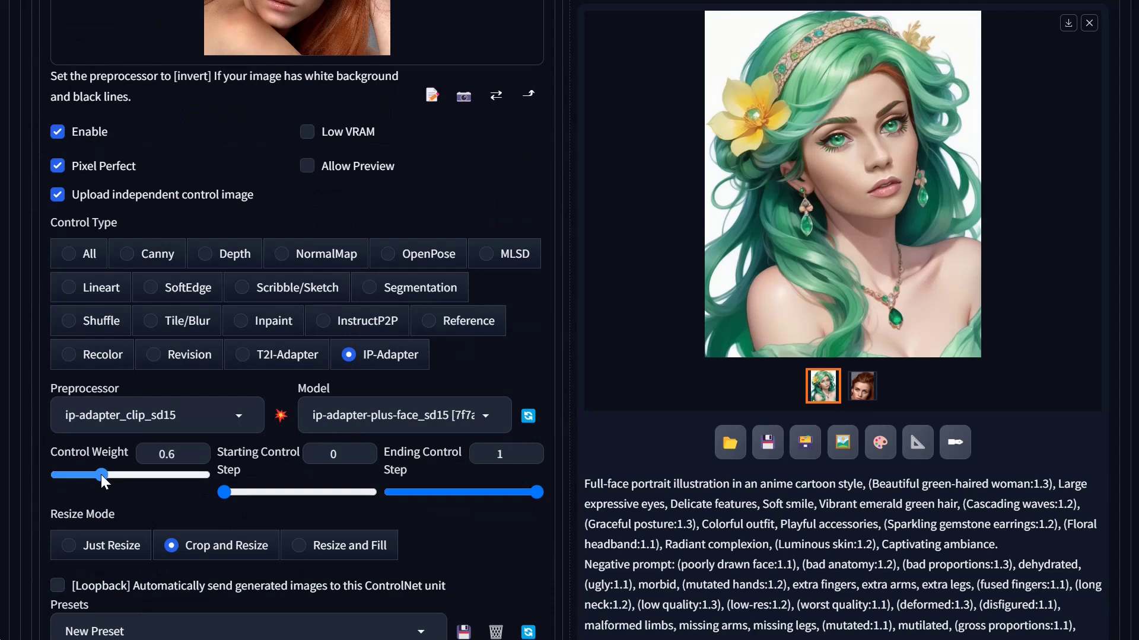
pyautogui.moveTo(223, 492); pyautogui.dragTo(248, 490)
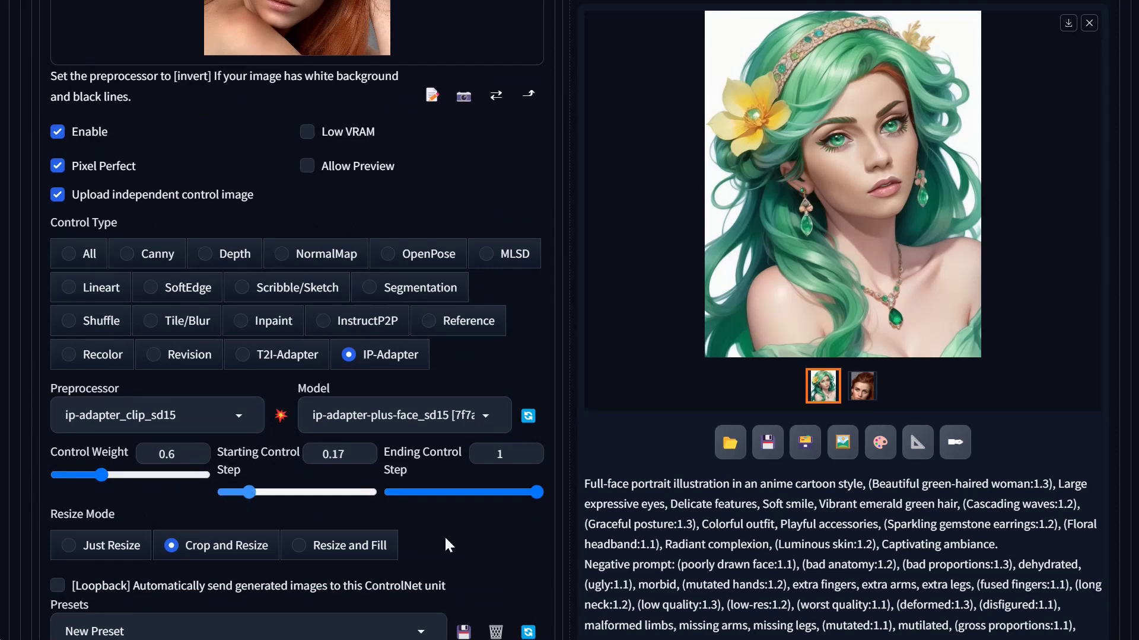
# Check the settings of both ControlNet units and generate the inpainted portrait
pyautogui.scroll(2, 276, 502)
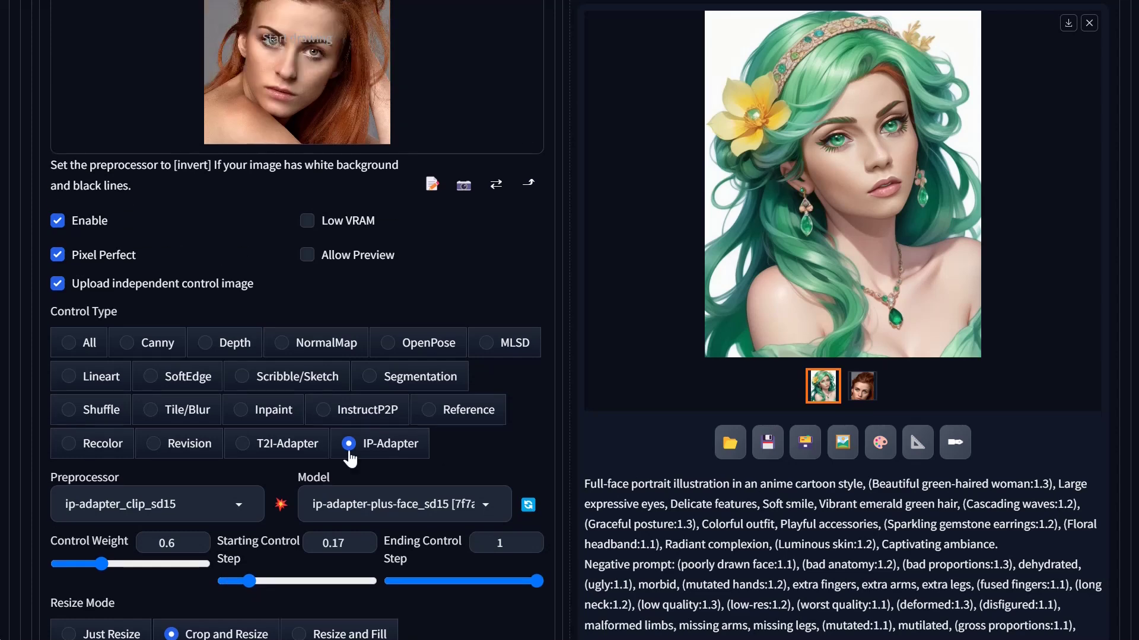
pyautogui.scroll(6, 330, 460)
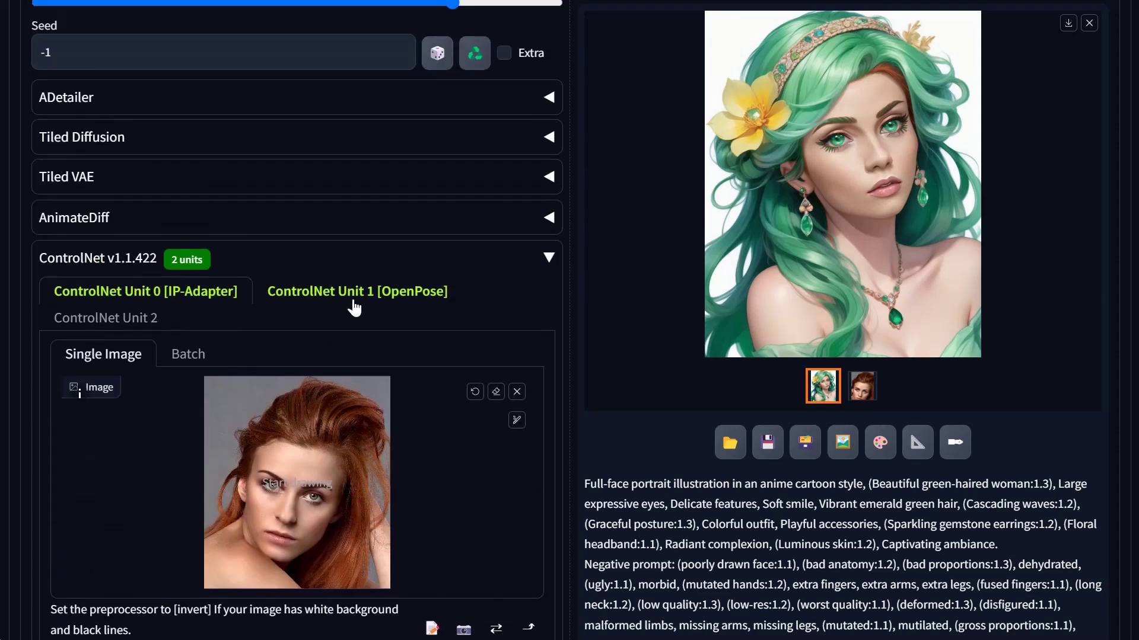
pyautogui.click(356, 293)
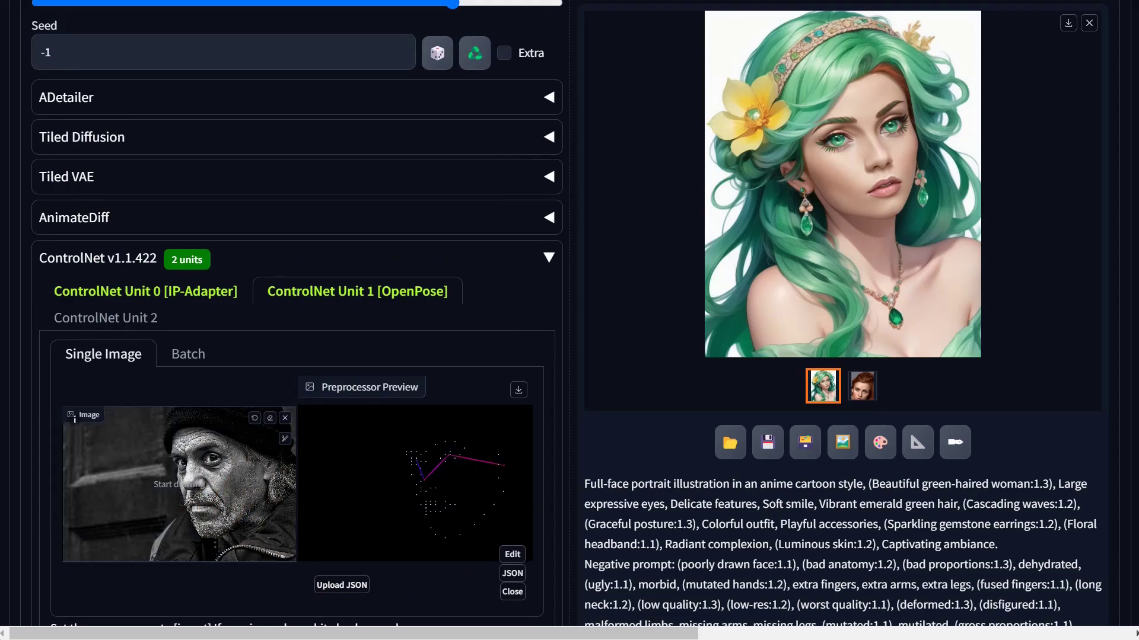
pyautogui.scroll(-7, 346, 503)
pyautogui.scroll(7, 166, 195)
pyautogui.click(114, 292)
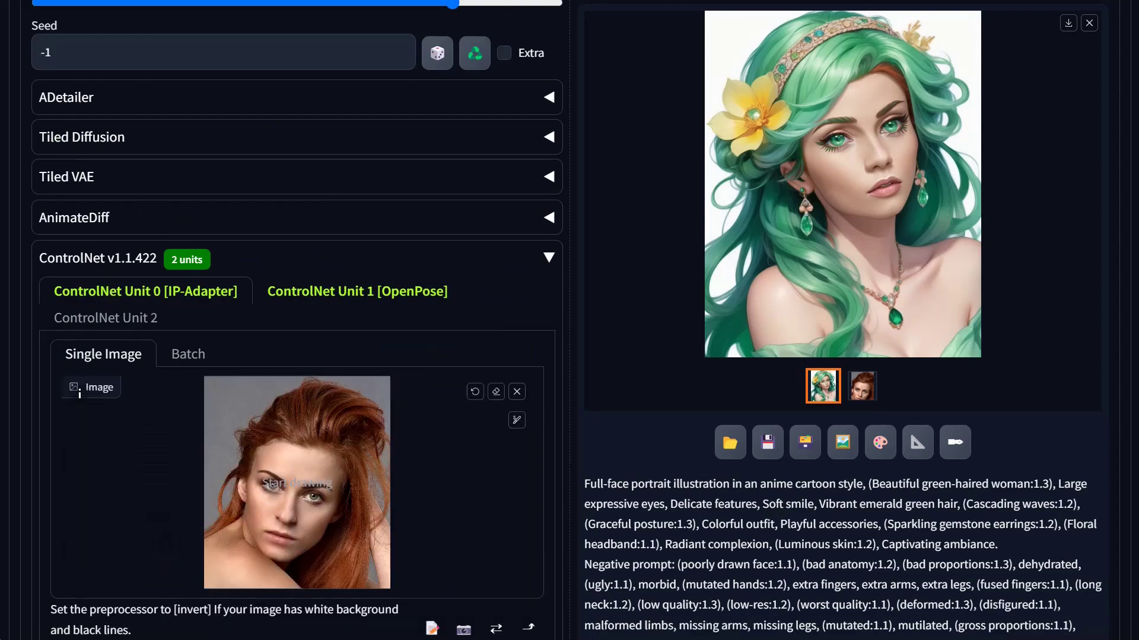
pyautogui.scroll(20, 1060, 319)
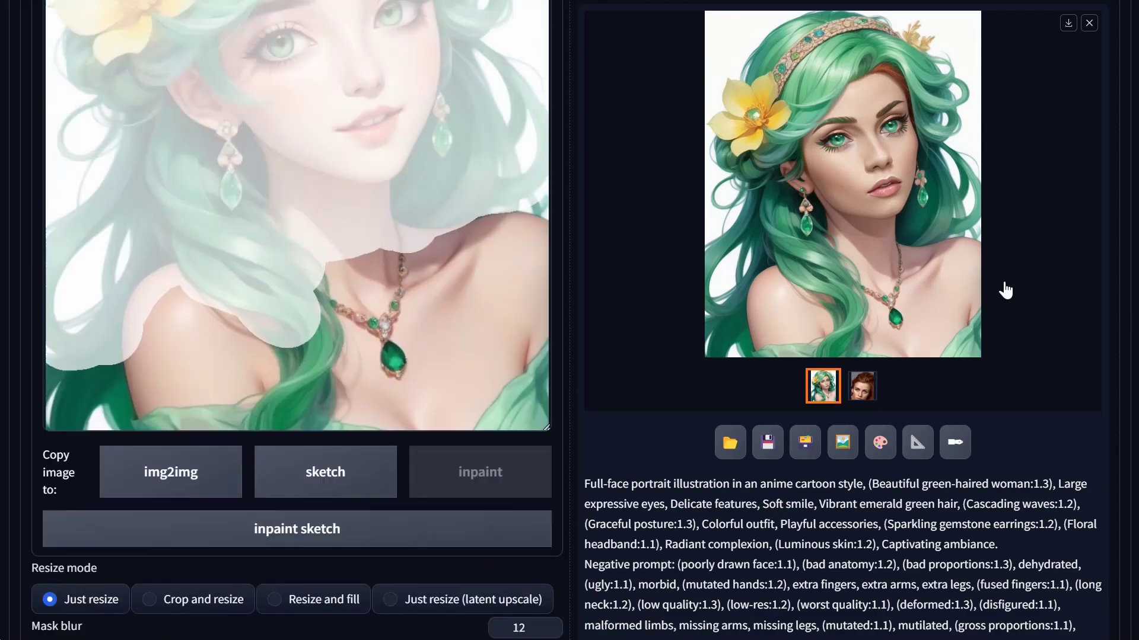
pyautogui.scroll(7, 1010, 293)
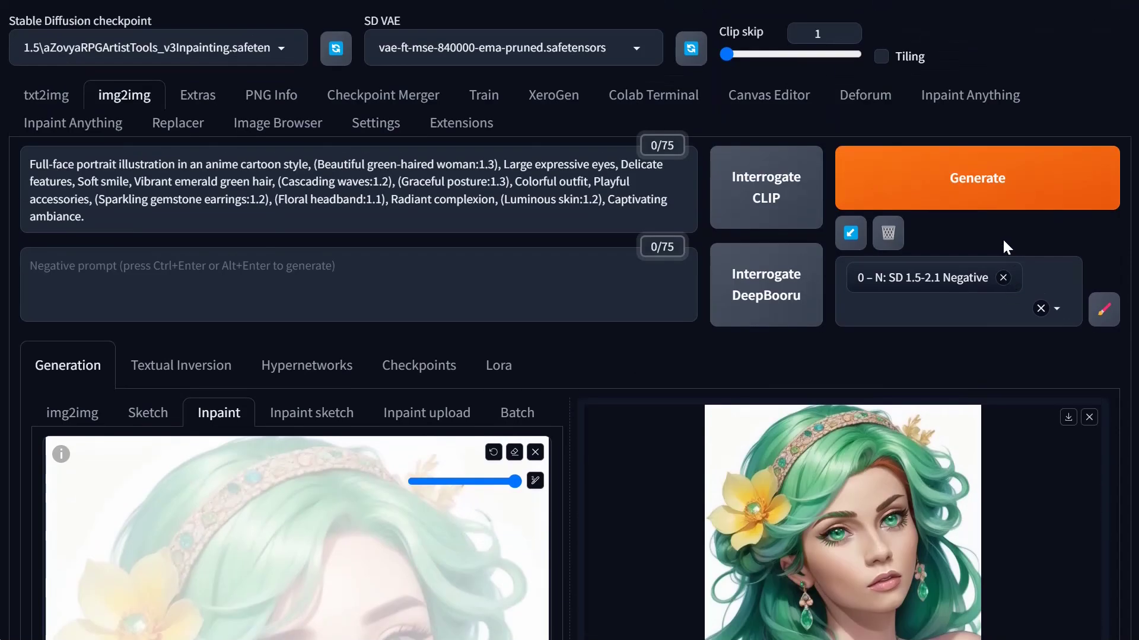
pyautogui.click(966, 191)
pyautogui.scroll(-5, 1050, 280)
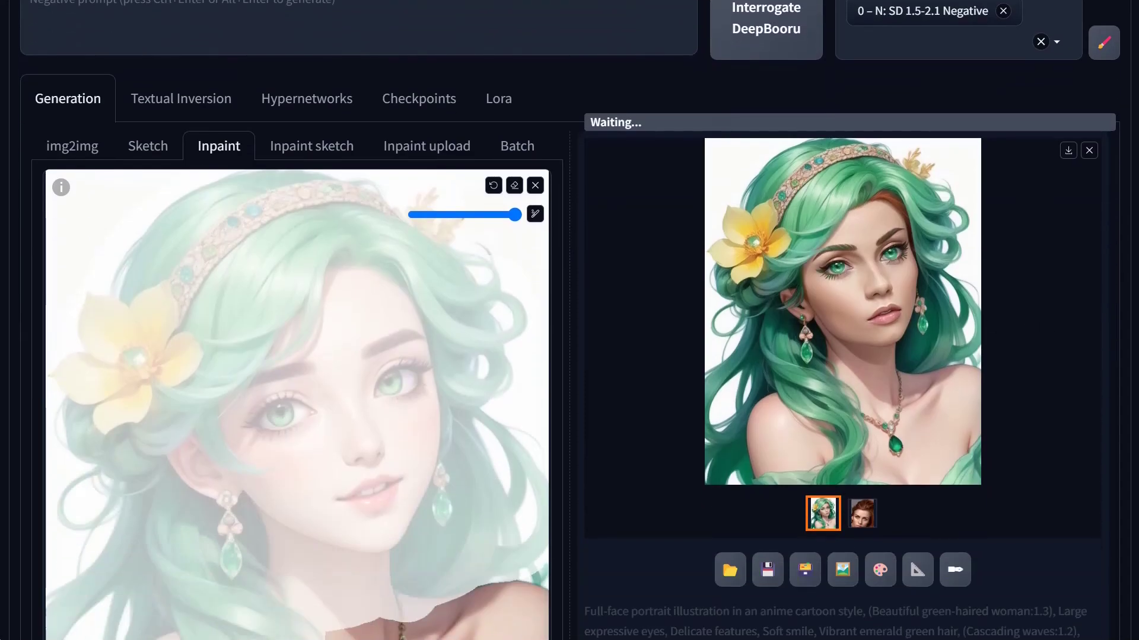
pyautogui.scroll(2, 544, 318)
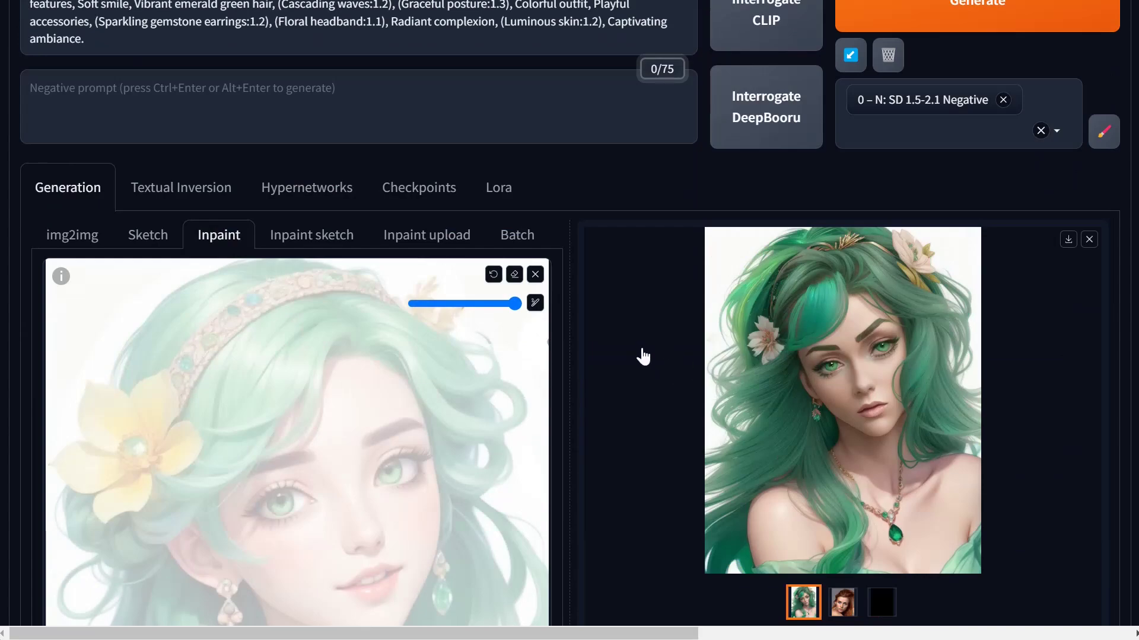
# Set the sampling steps to 49 and the output size to 768 by 768
pyautogui.scroll(-10, 644, 357)
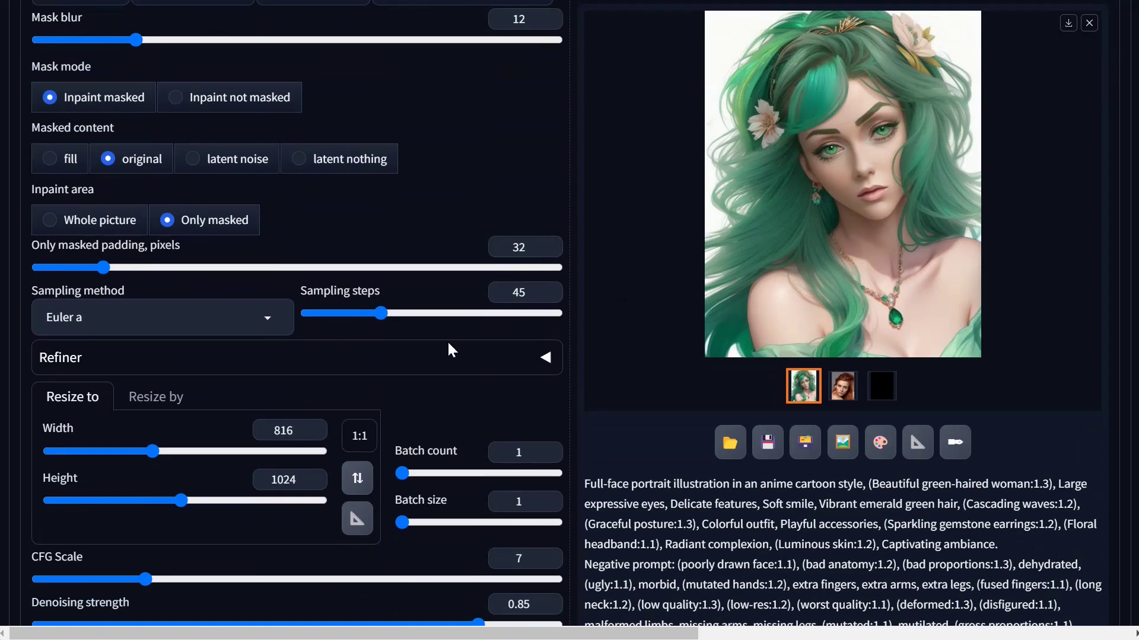
pyautogui.moveTo(381, 315); pyautogui.dragTo(391, 320)
pyautogui.scroll(-3, 658, 417)
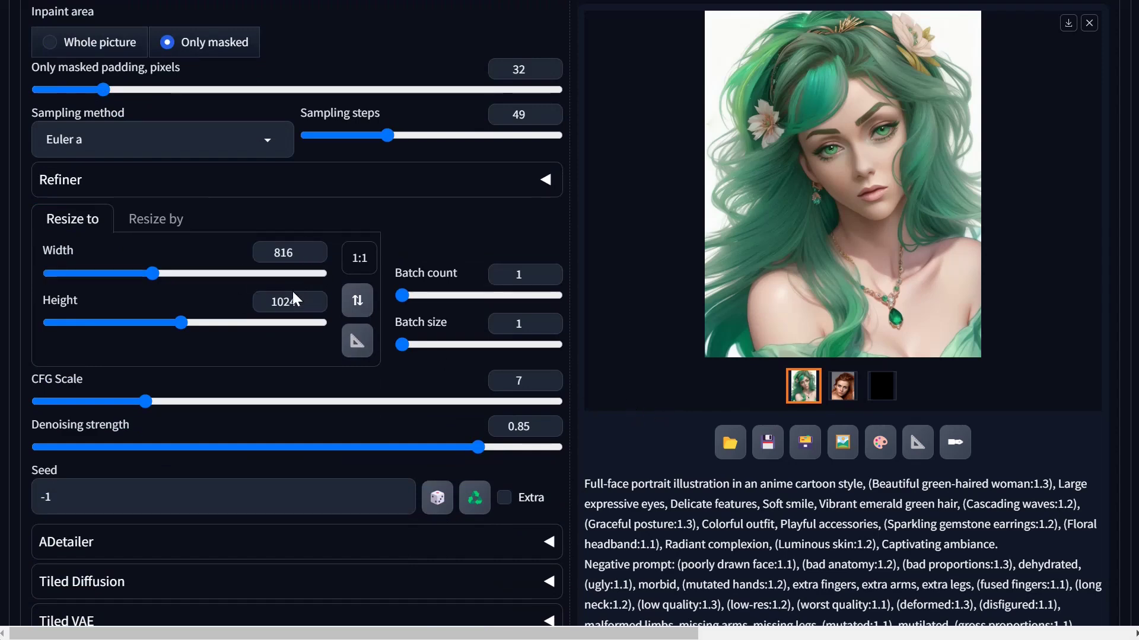
pyautogui.moveTo(152, 273); pyautogui.dragTo(146, 274)
# Set the denoising strength for the inpainting to 0.87
pyautogui.scroll(-1, 435, 481)
pyautogui.scroll(-3, 435, 487)
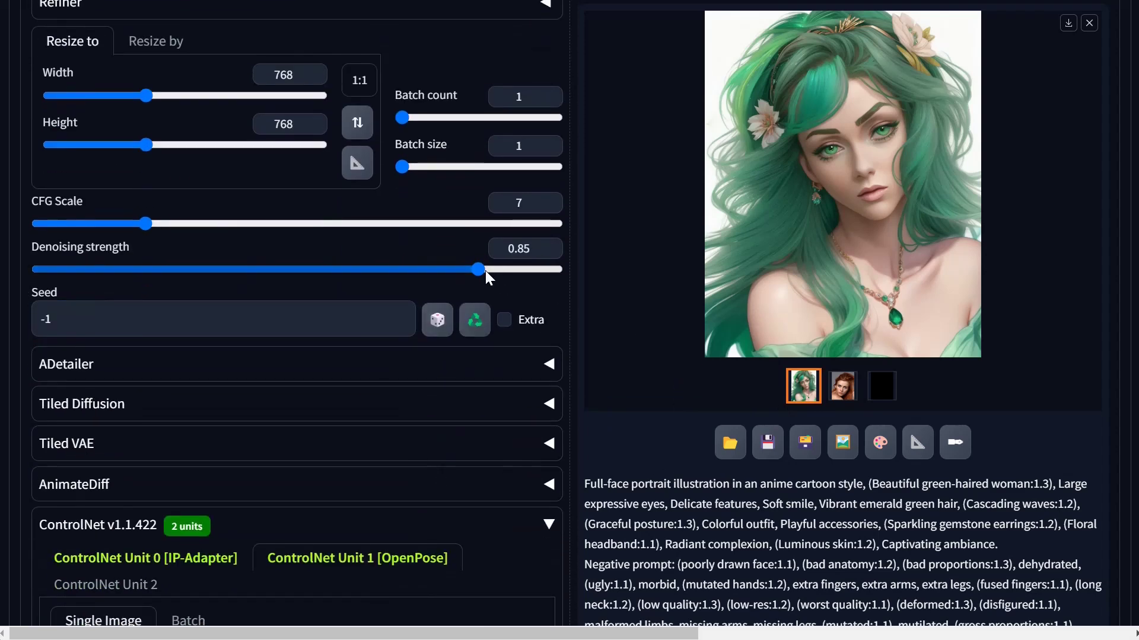
pyautogui.moveTo(482, 269); pyautogui.dragTo(490, 278)
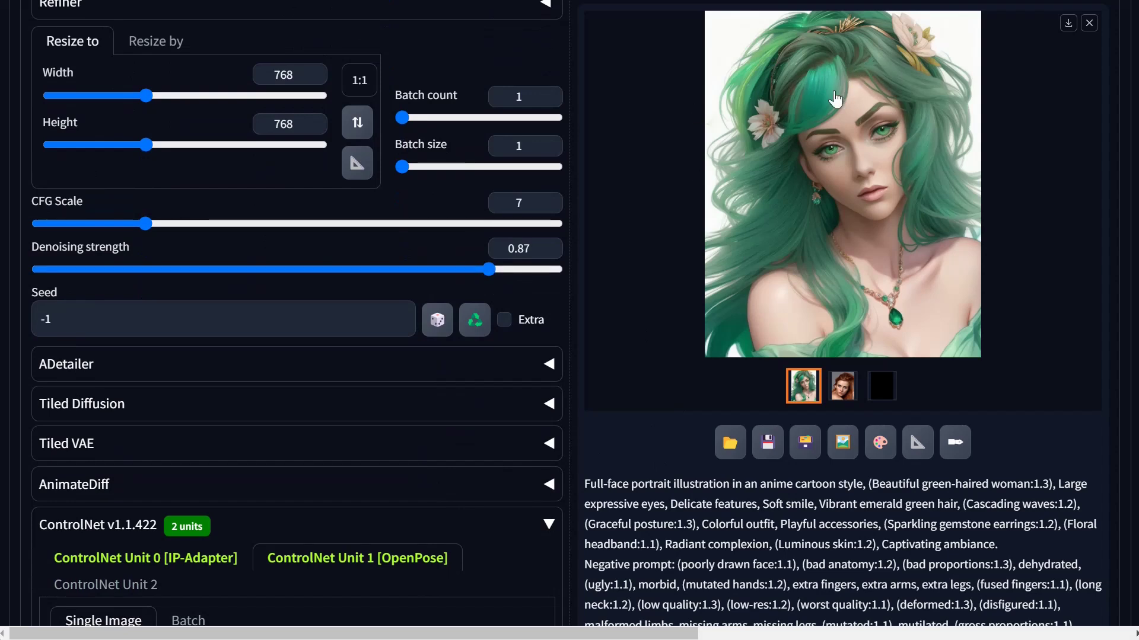
# Review ControlNet Unit 1's OpenPose preview and control weight, Unit 0's IP-Adapter settings, and the painted inpaint mask
pyautogui.scroll(-6, 315, 335)
pyautogui.scroll(-3, 302, 386)
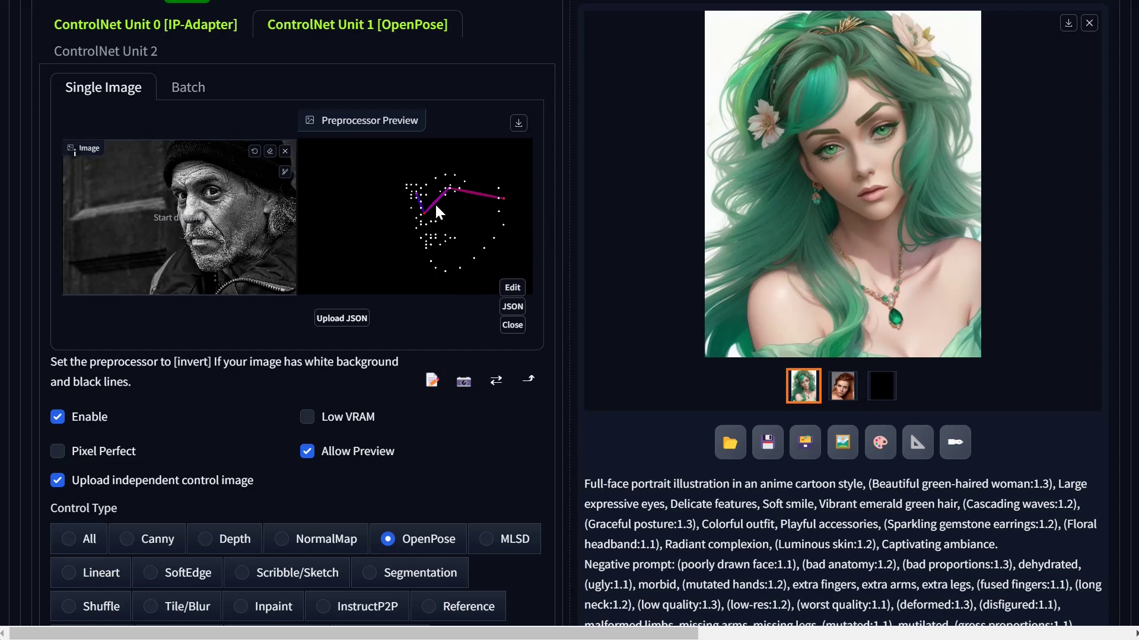
pyautogui.scroll(-5, 224, 356)
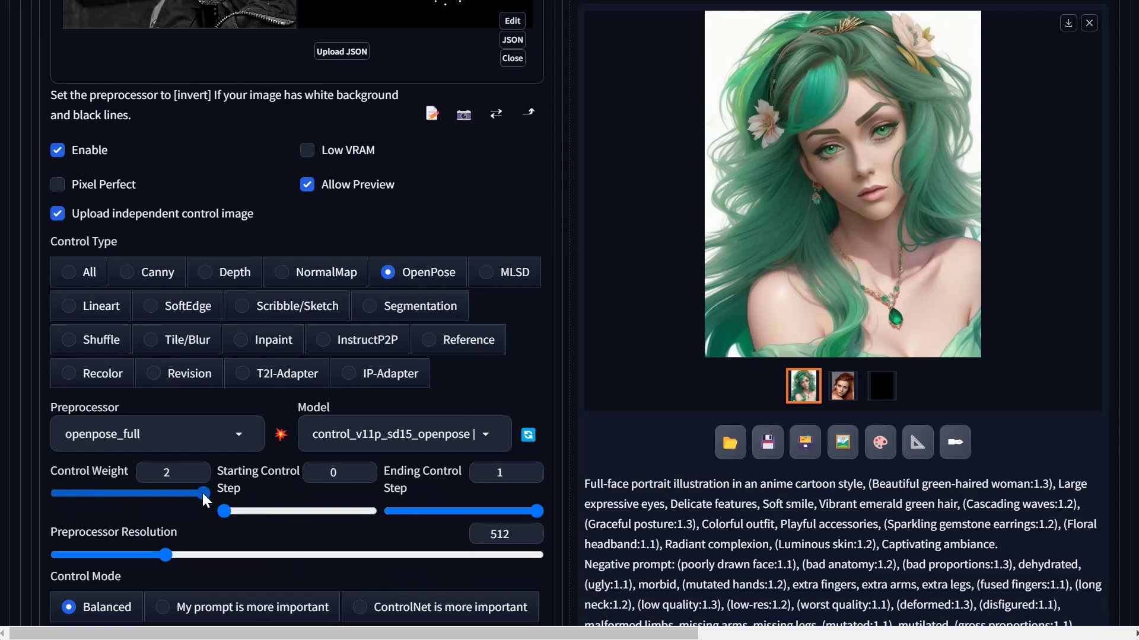
pyautogui.scroll(3, 339, 343)
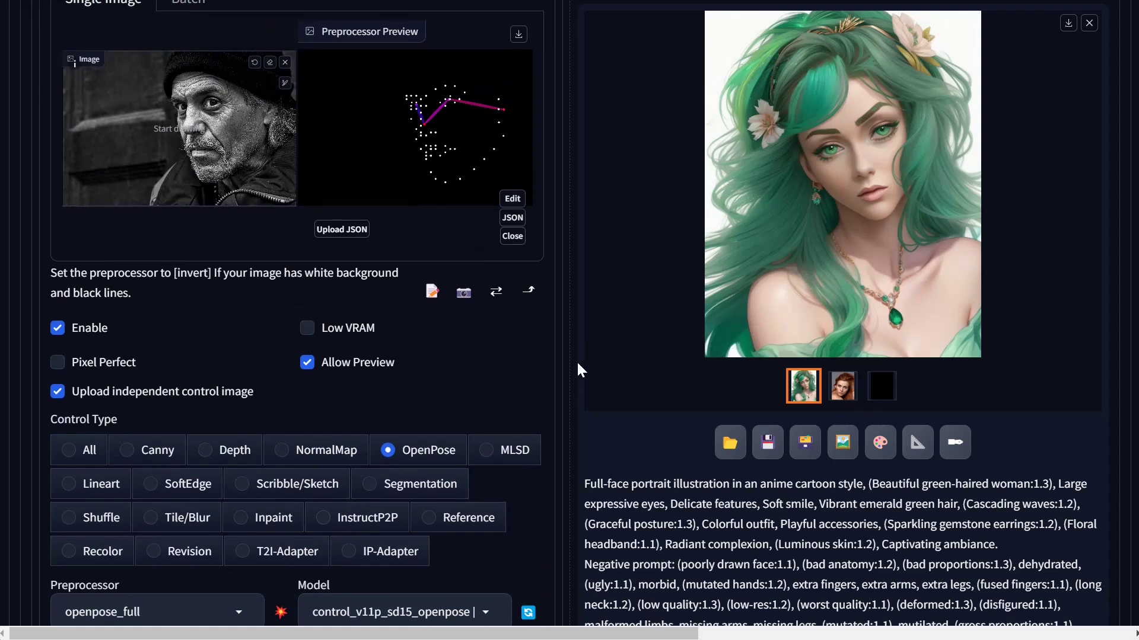
pyautogui.scroll(6, 386, 300)
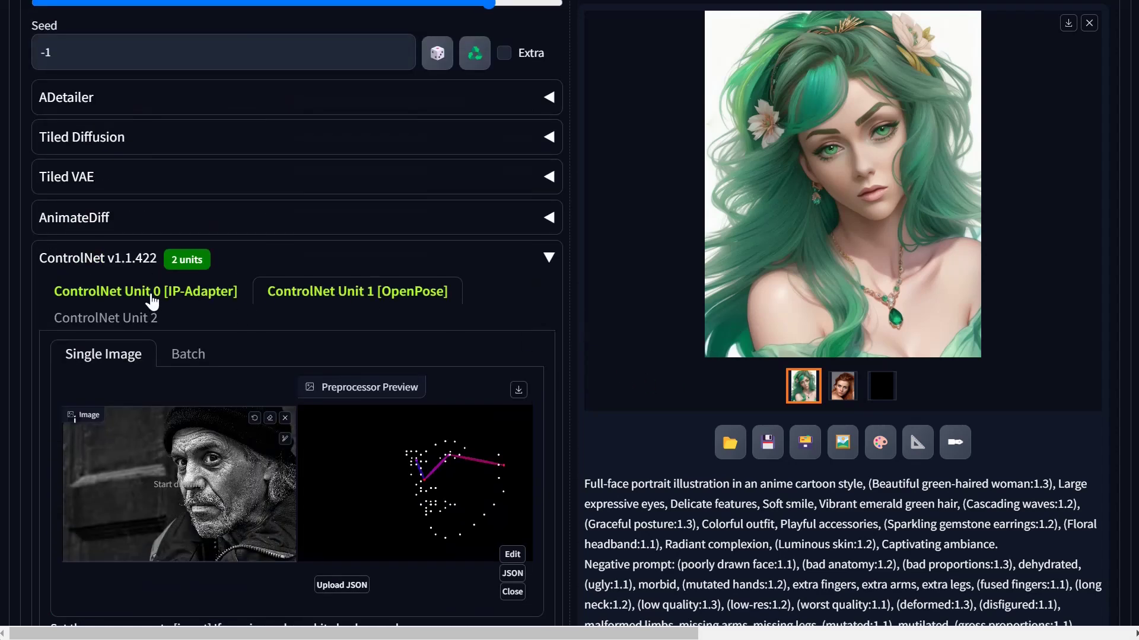
pyautogui.click(152, 298)
pyautogui.scroll(-7, 685, 475)
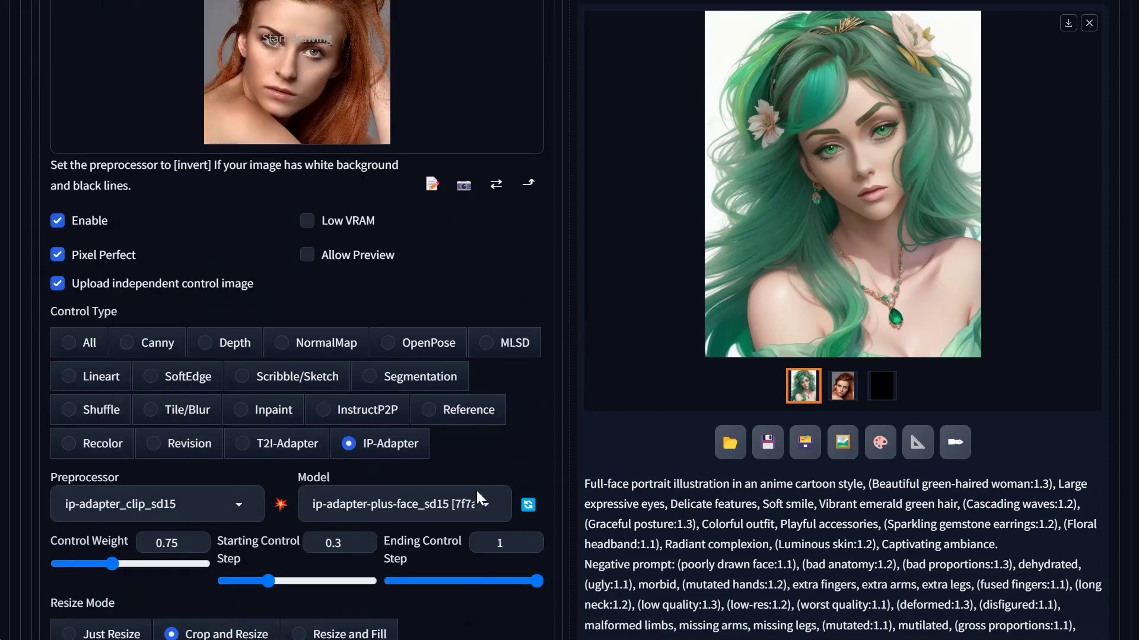
pyautogui.scroll(20, 429, 452)
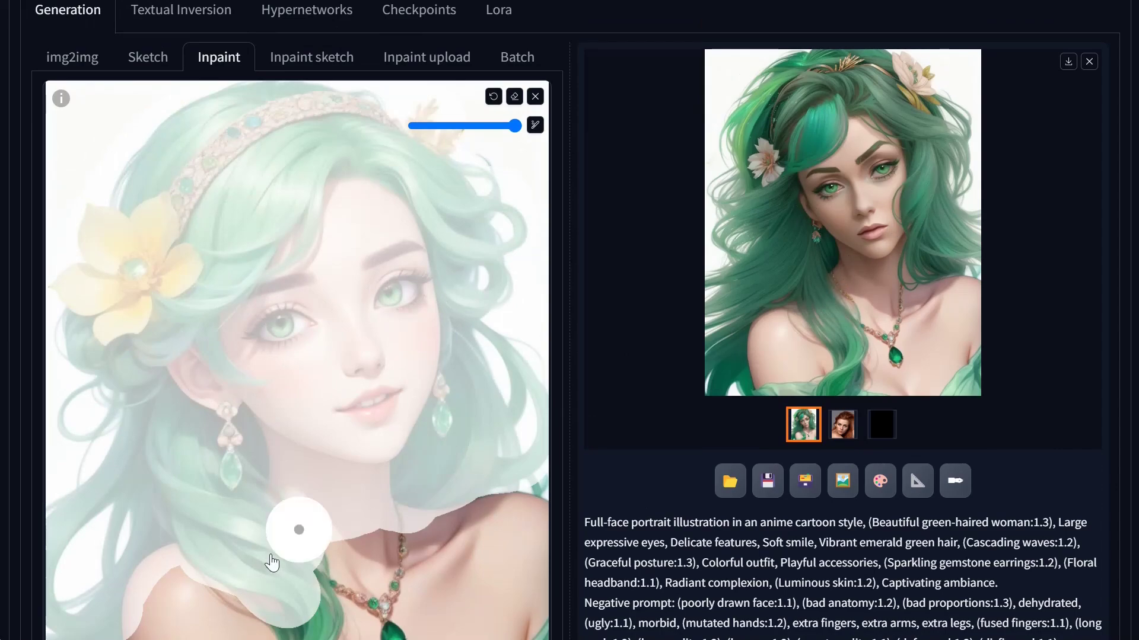
pyautogui.scroll(-10, 428, 574)
pyautogui.scroll(-15, 429, 574)
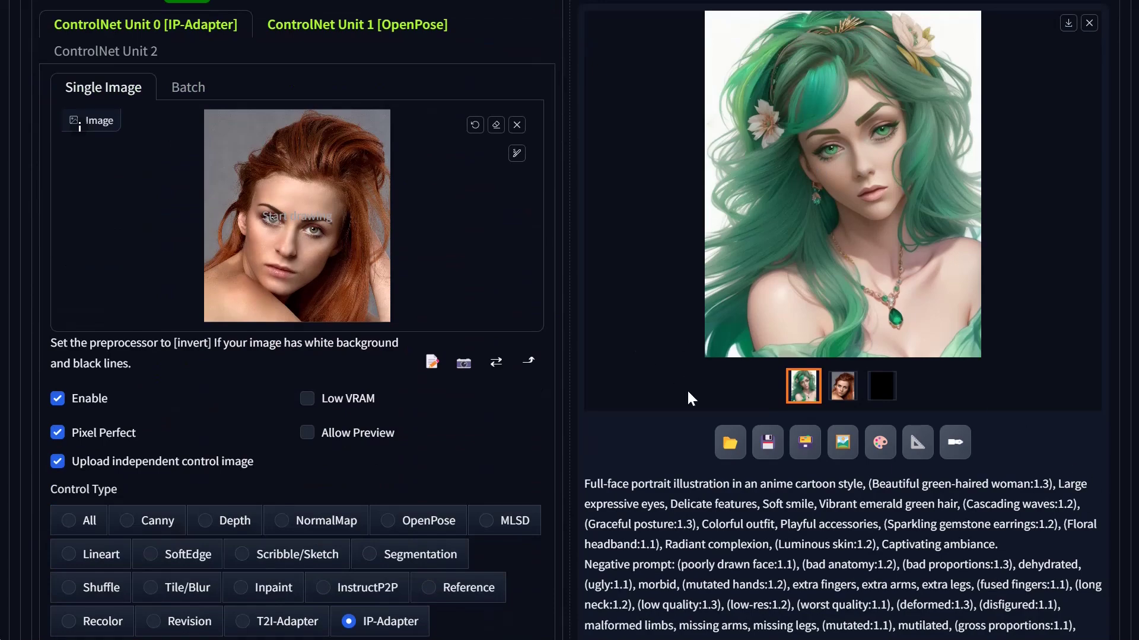
pyautogui.scroll(-9, 475, 424)
pyautogui.scroll(10, 475, 424)
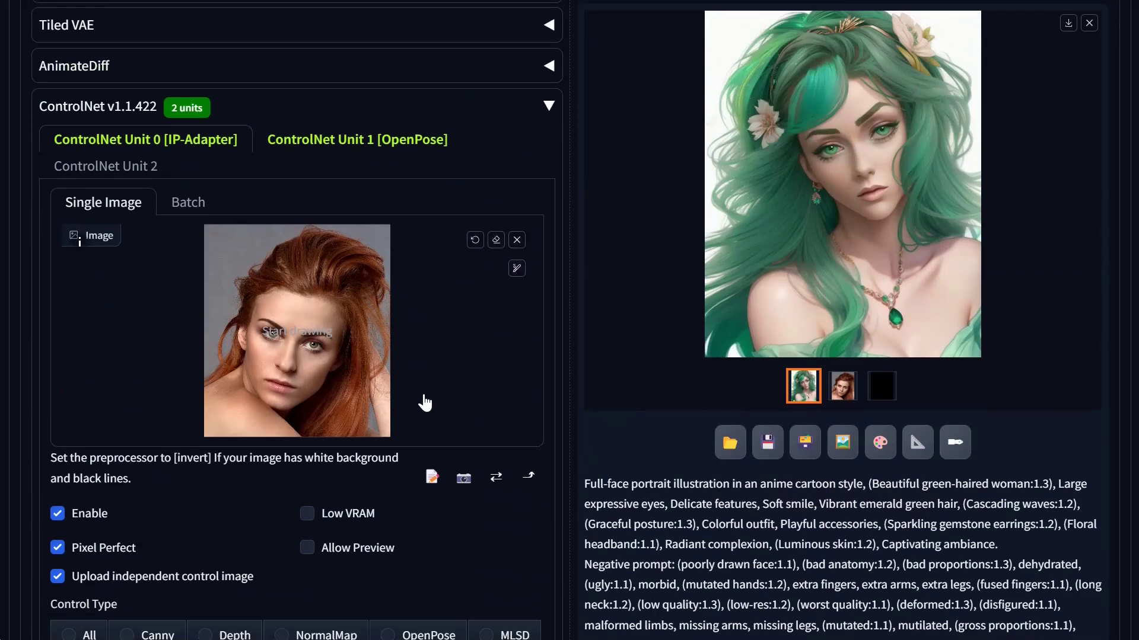
# Compare the reference images of both ControlNet units and check their control weights and starting control steps
pyautogui.click(287, 114)
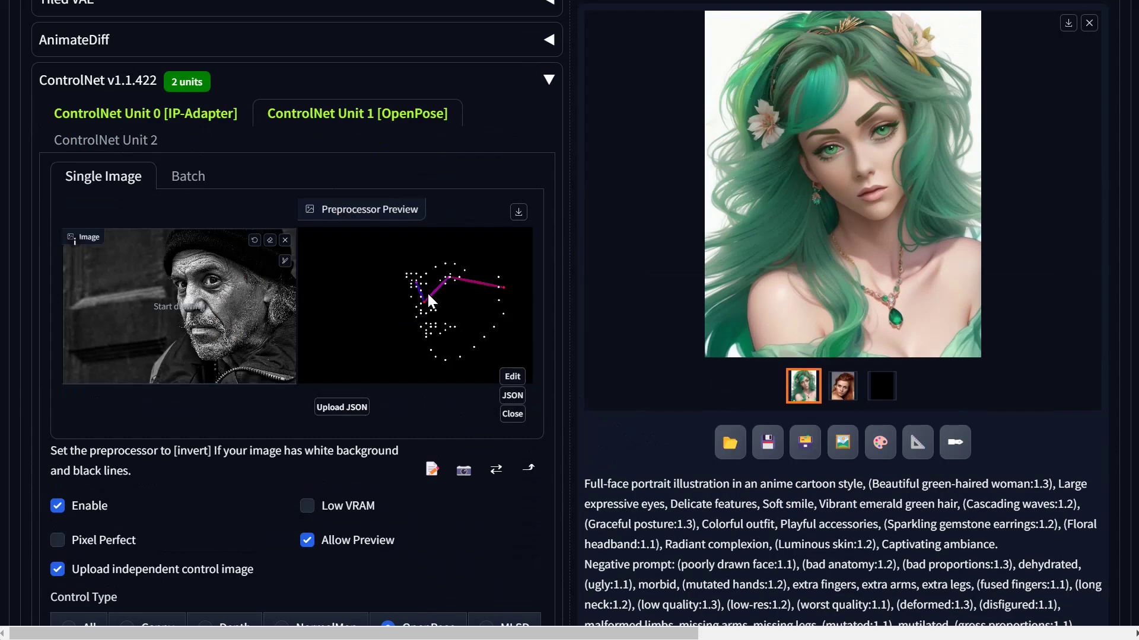
pyautogui.click(119, 114)
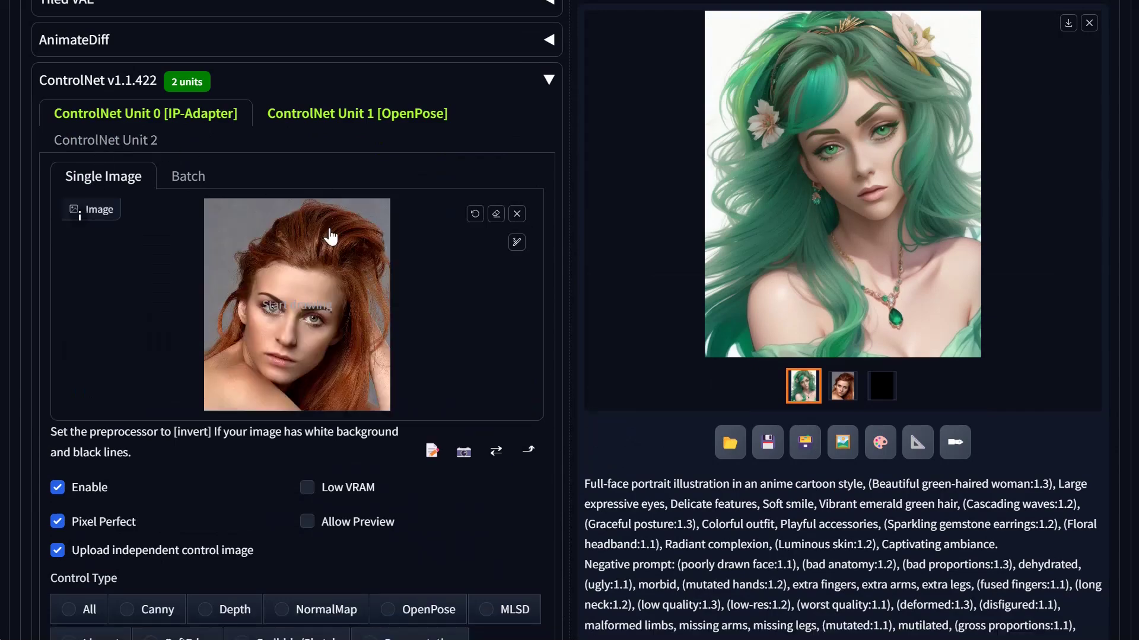
pyautogui.scroll(-8, 638, 445)
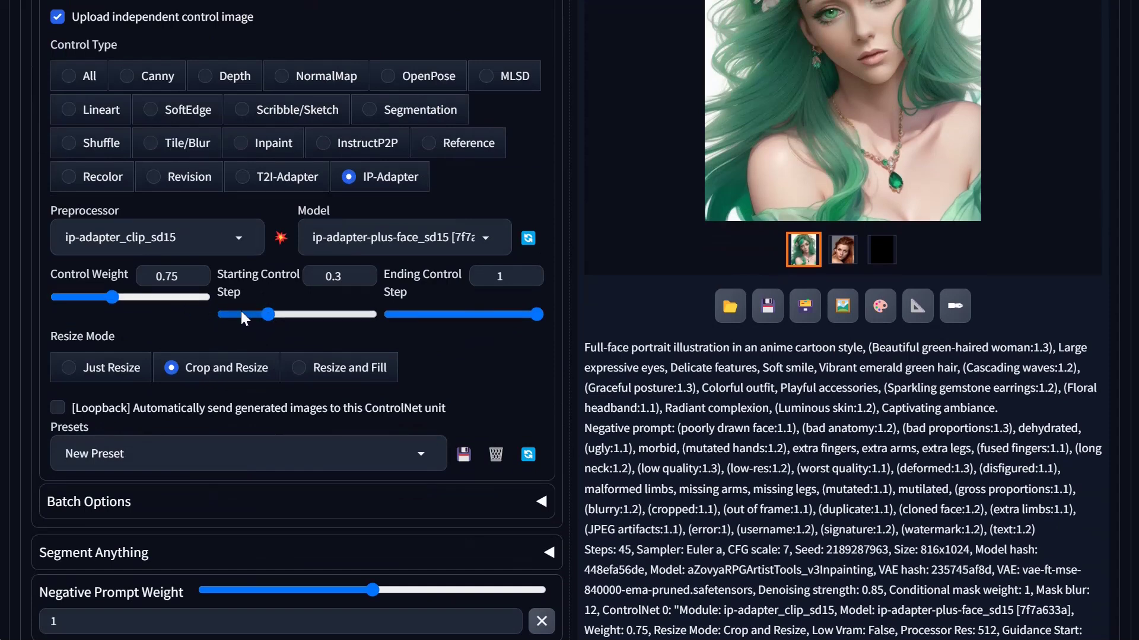
pyautogui.scroll(8, 270, 336)
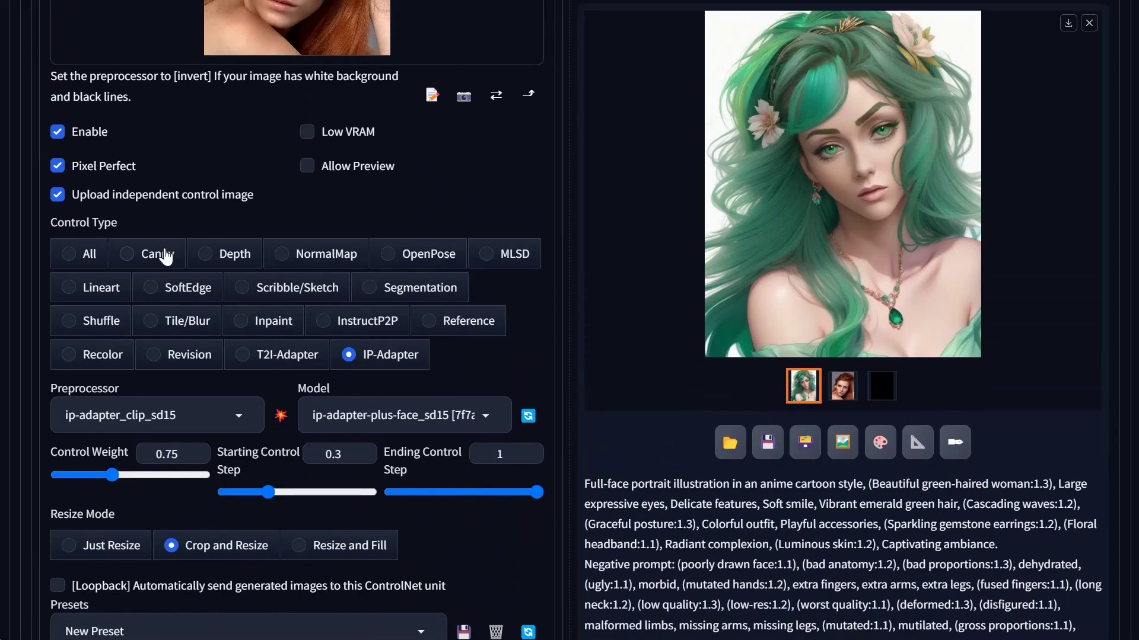
pyautogui.scroll(-5, 324, 449)
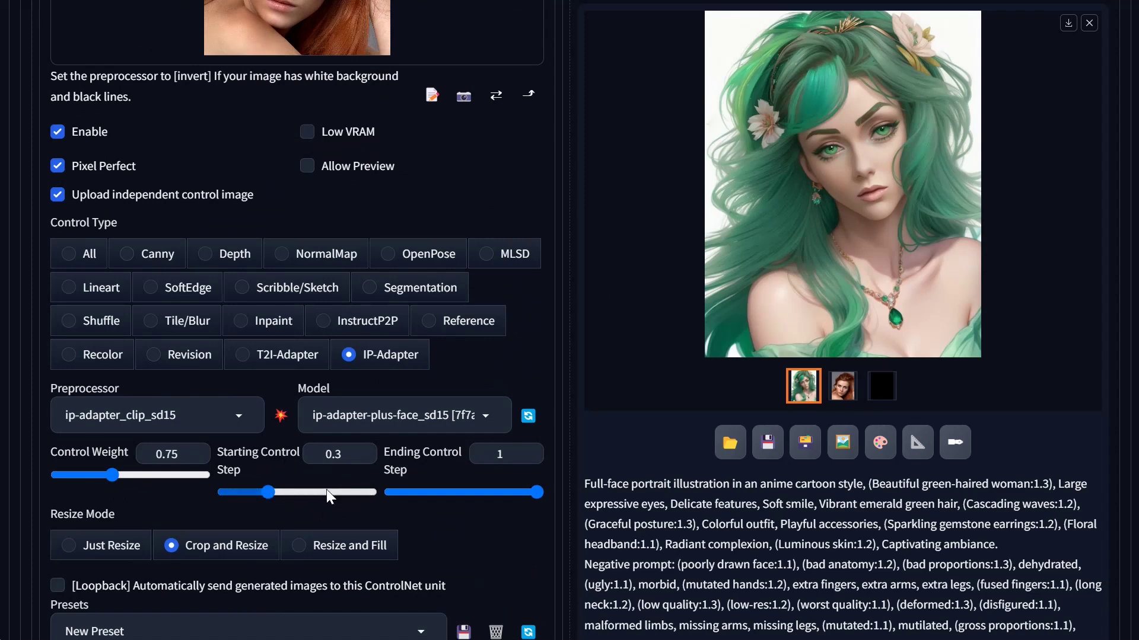
pyautogui.scroll(8, 161, 262)
pyautogui.scroll(-10, 296, 382)
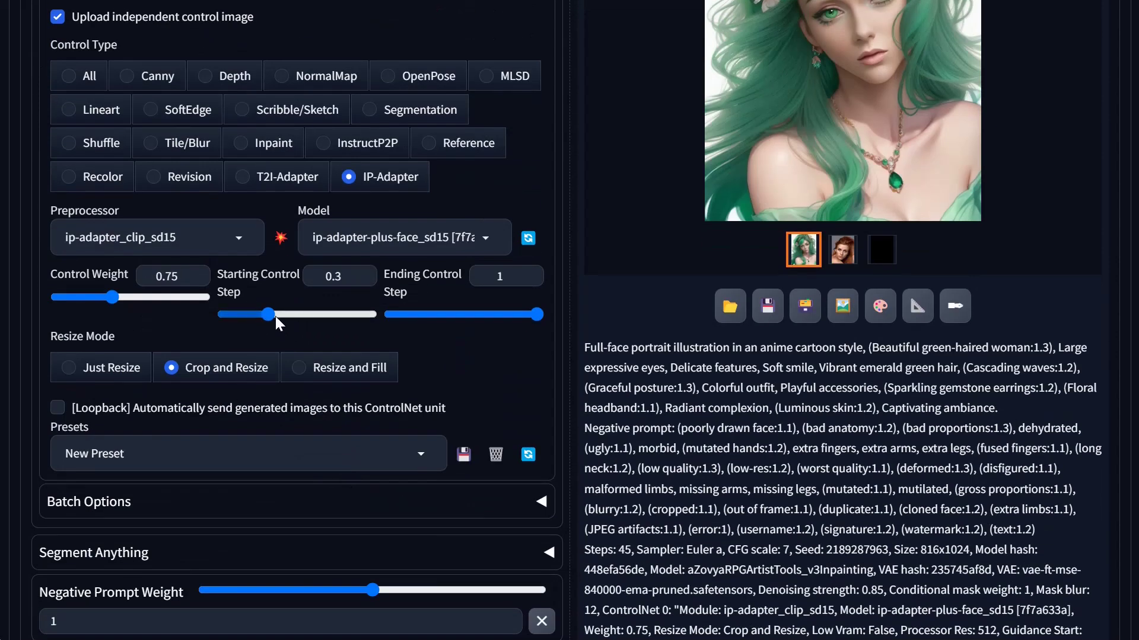
pyautogui.scroll(12, 264, 315)
pyautogui.click(325, 293)
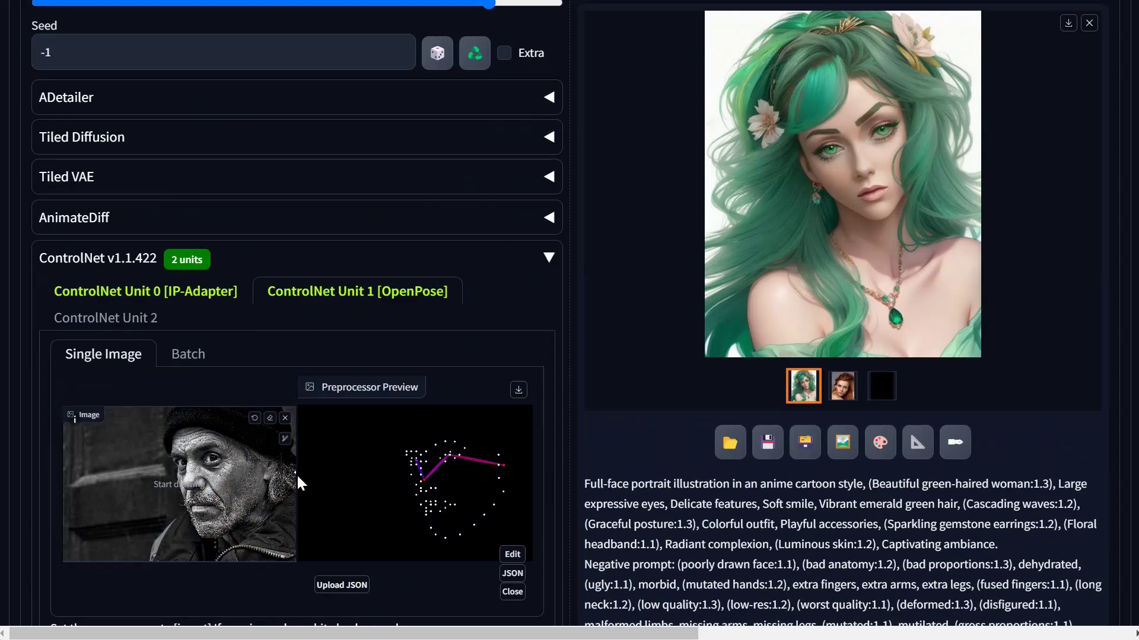
pyautogui.scroll(-8, 297, 479)
pyautogui.scroll(-7, 330, 344)
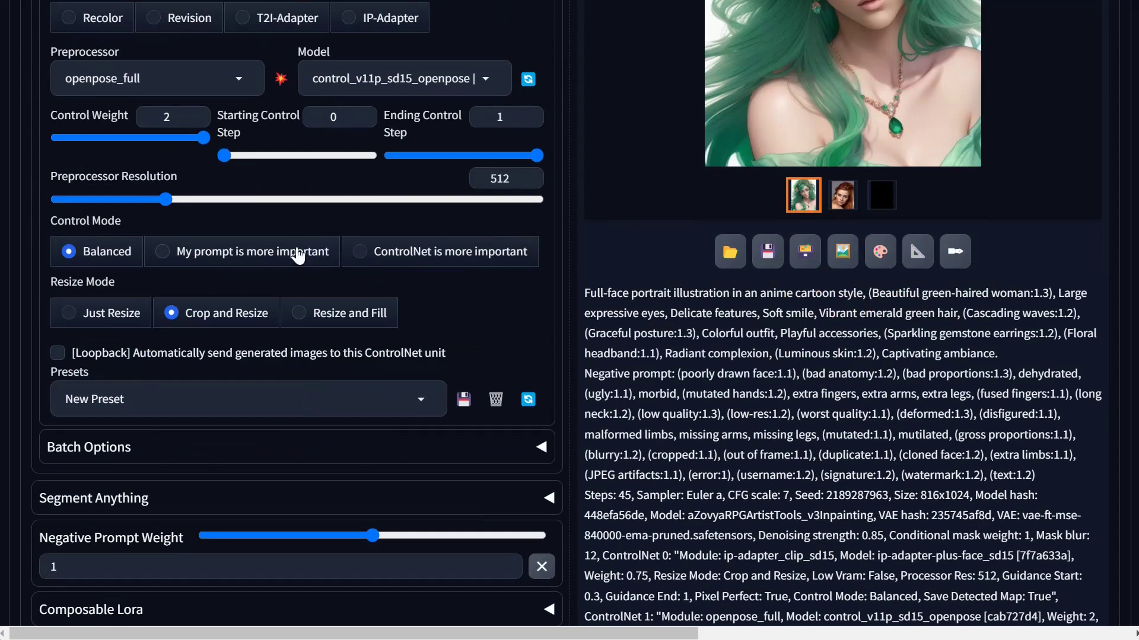
pyautogui.scroll(5, 223, 315)
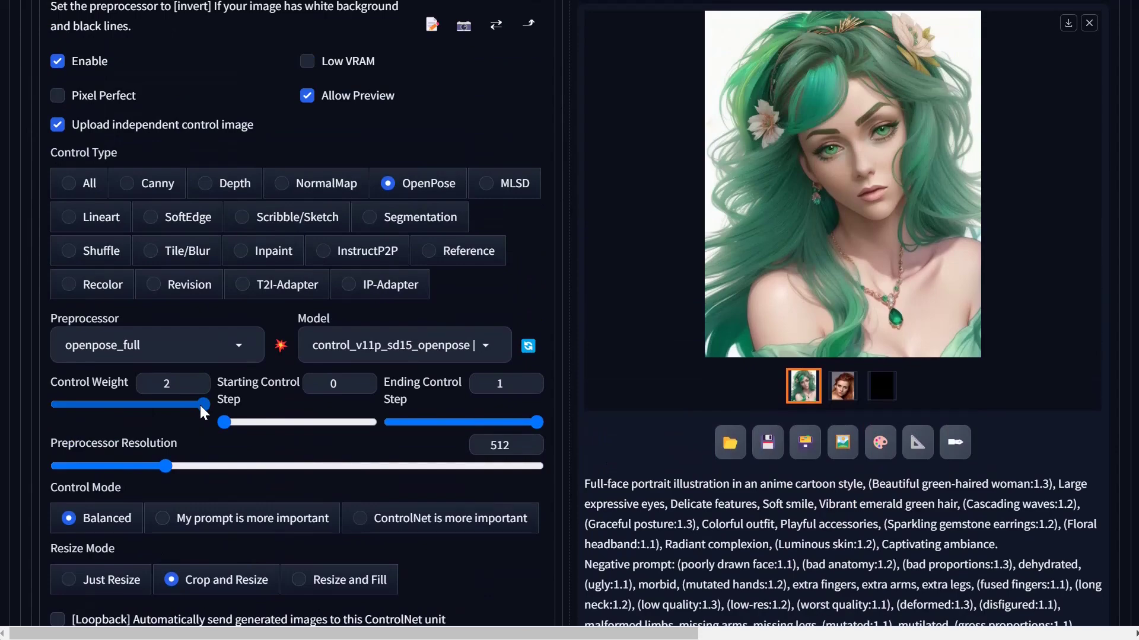
# Generate the inpainted portrait with the current inpainting and ControlNet settings
pyautogui.scroll(10, 255, 463)
pyautogui.scroll(2, 296, 379)
pyautogui.scroll(8, 310, 374)
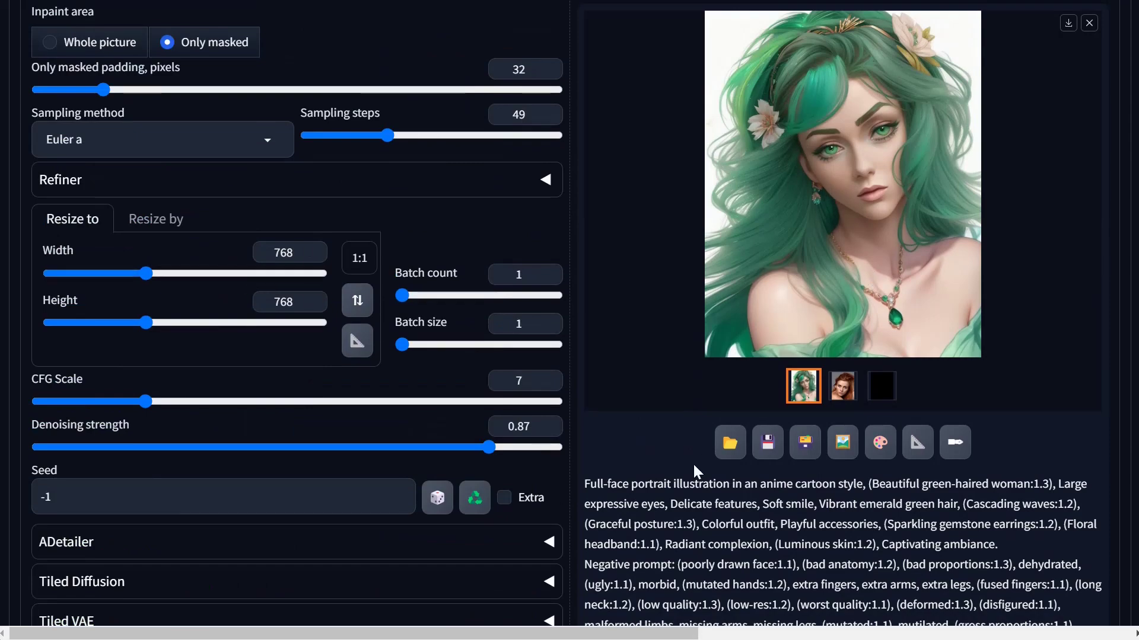
pyautogui.scroll(3, 694, 472)
pyautogui.scroll(10, 626, 426)
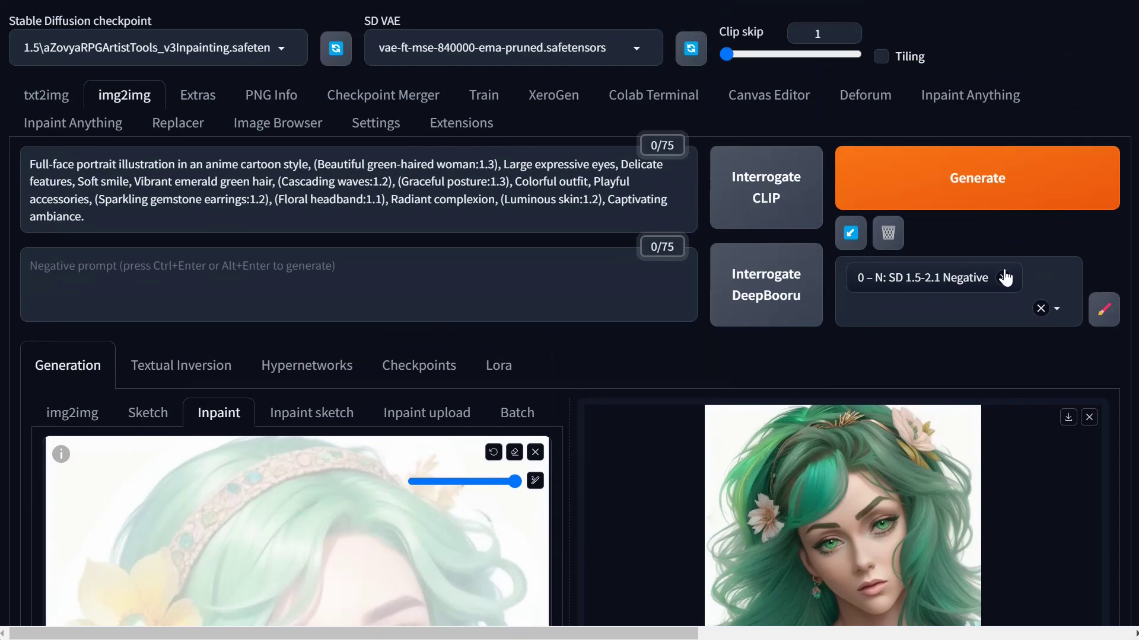
pyautogui.click(982, 187)
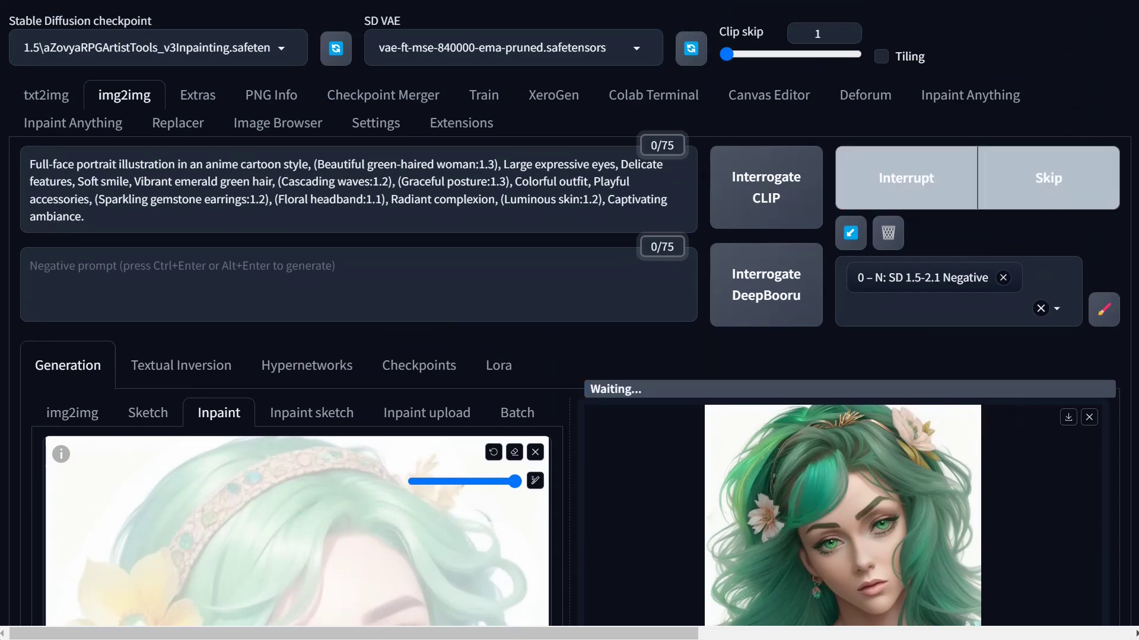
# Follow the generation and compare the finished portrait's head pose and hair with the masked original
pyautogui.scroll(-5, 1034, 352)
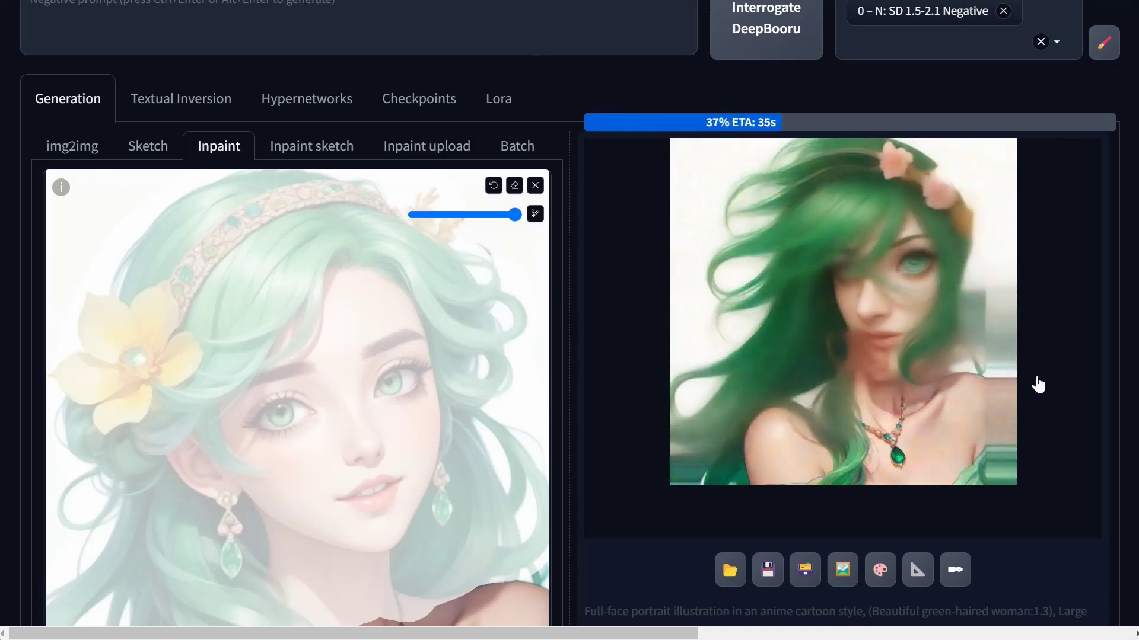
pyautogui.scroll(-2, 659, 424)
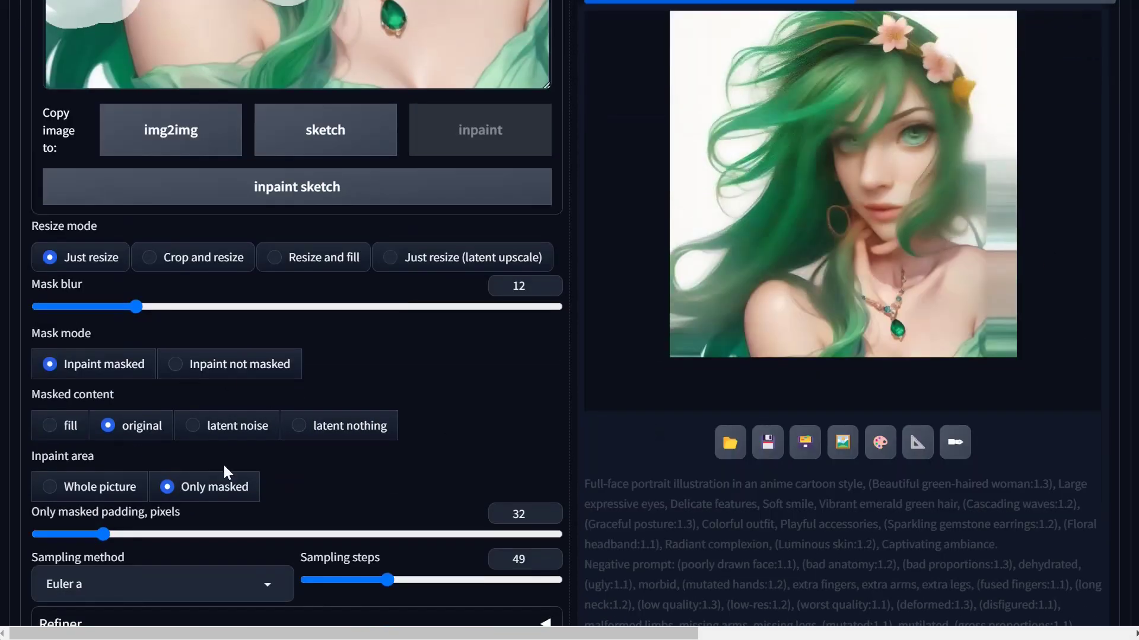
pyautogui.scroll(-4, 273, 418)
pyautogui.scroll(7, 816, 314)
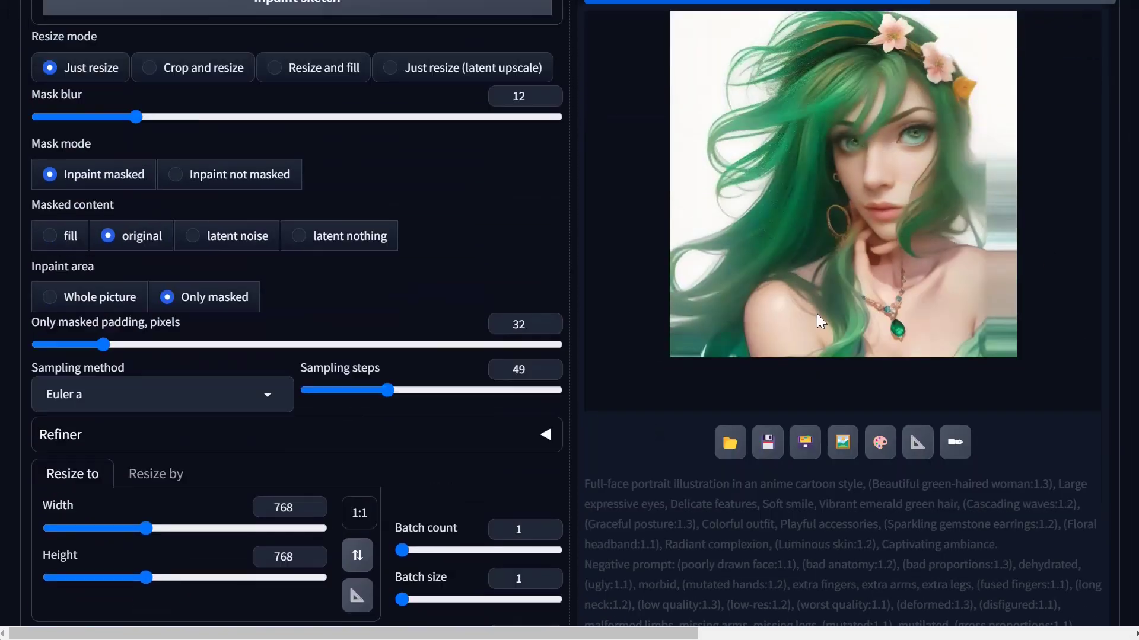
pyautogui.scroll(7, 1027, 279)
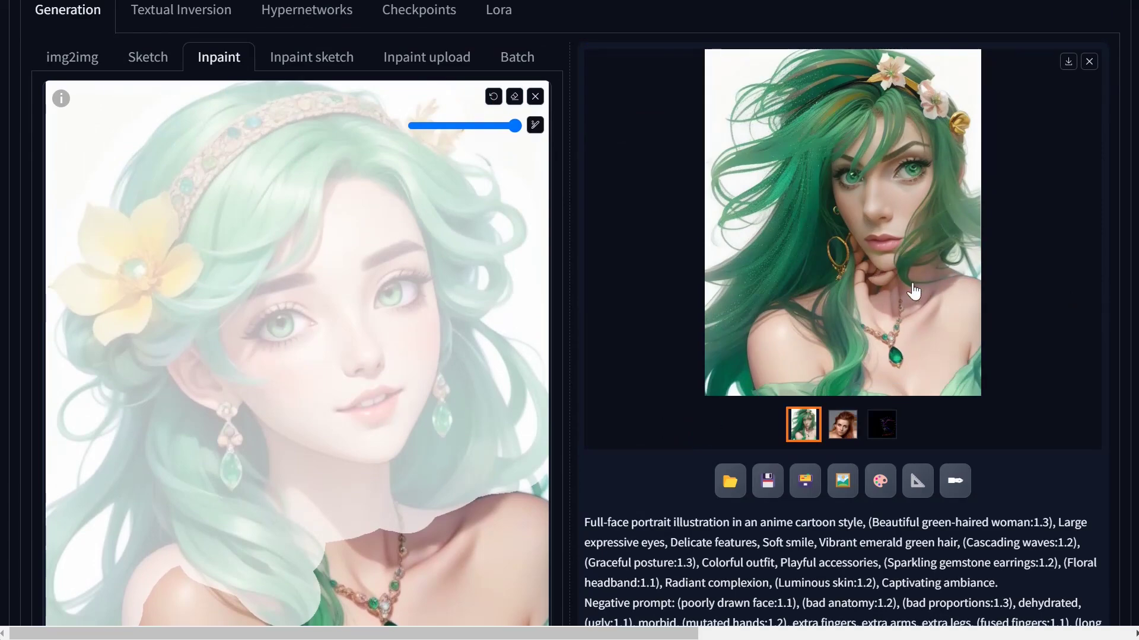
pyautogui.scroll(-6, 753, 356)
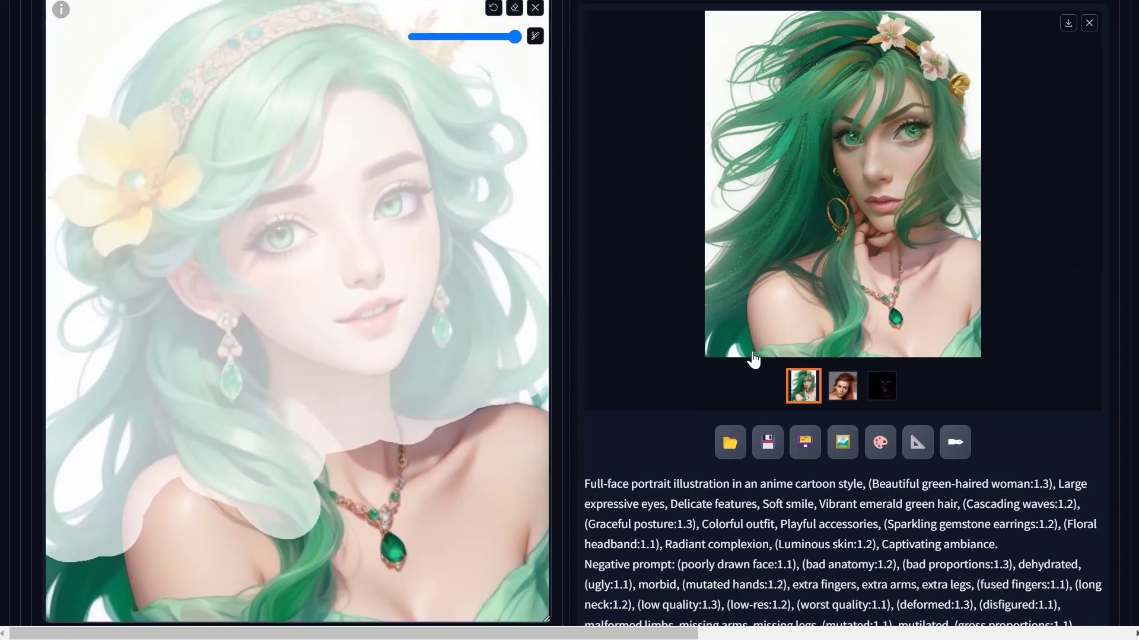
# Set the denoising strength to 0.76
pyautogui.scroll(-10, 915, 242)
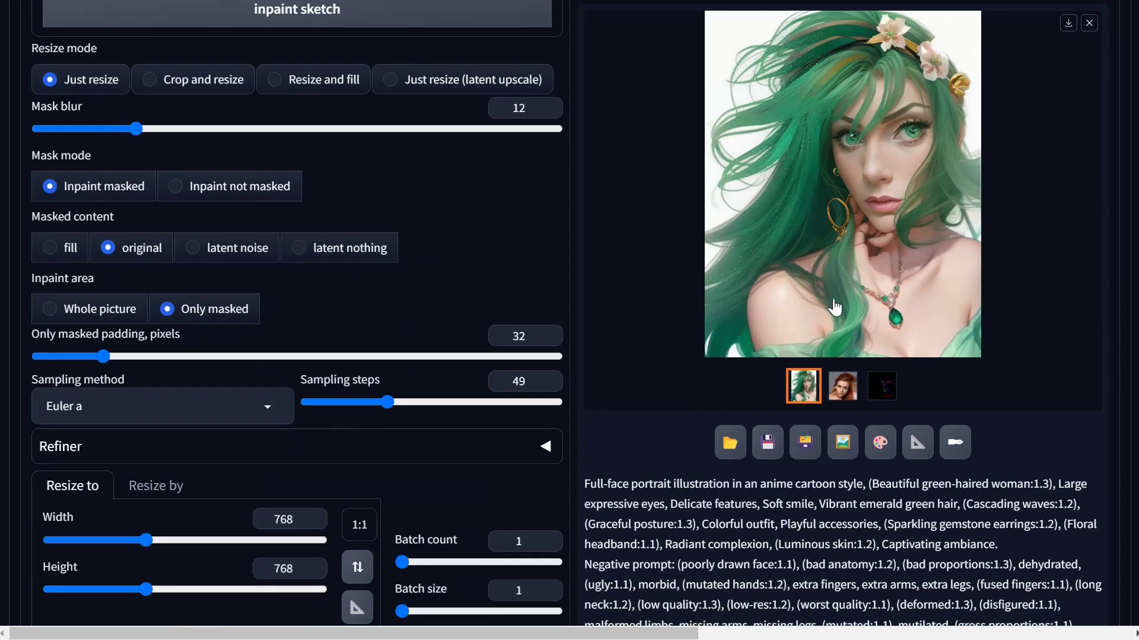
pyautogui.moveTo(437, 360); pyautogui.dragTo(432, 359)
pyautogui.scroll(2, 810, 314)
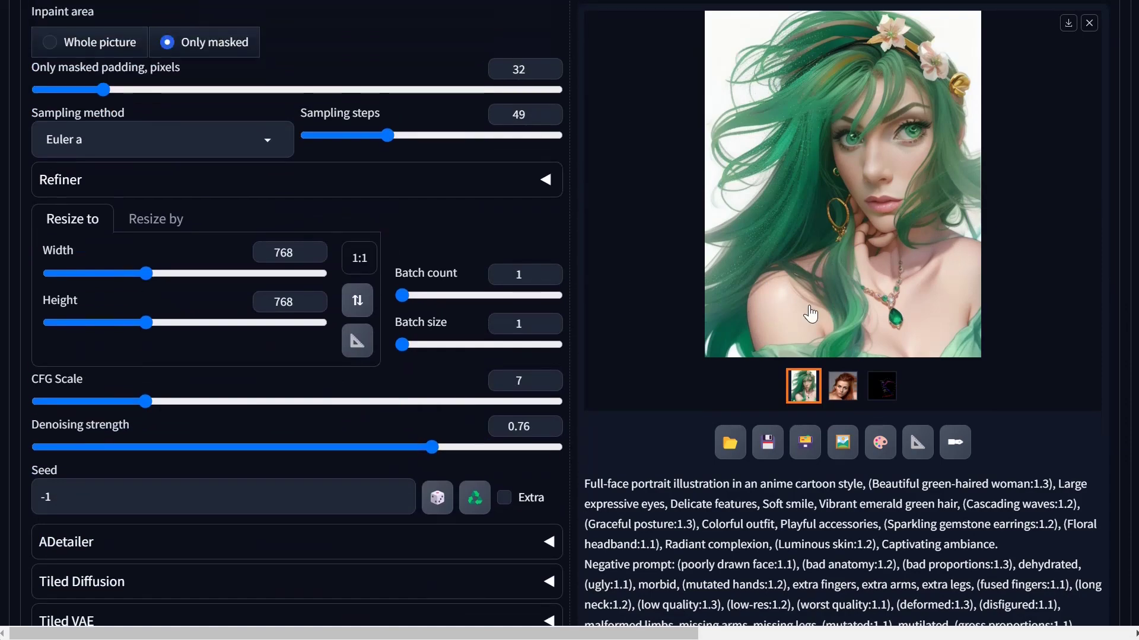
# Set the OpenPose unit's control weight to 1.25 and generate the inpainted portrait again
pyautogui.scroll(-15, 810, 314)
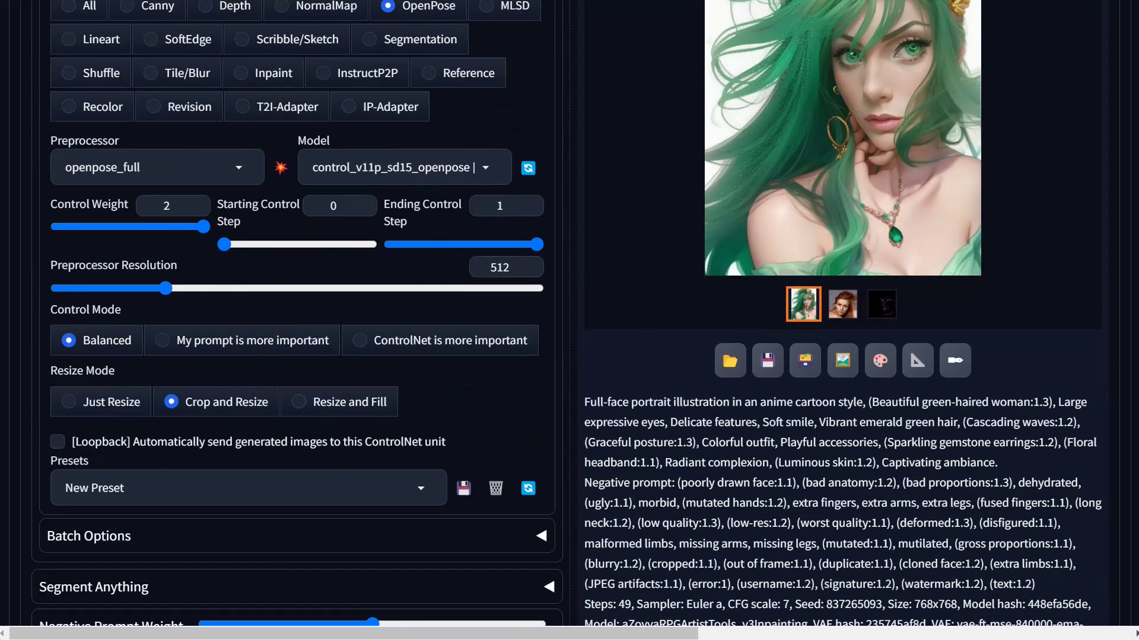
pyautogui.moveTo(165, 225); pyautogui.dragTo(148, 226)
pyautogui.scroll(20, 748, 278)
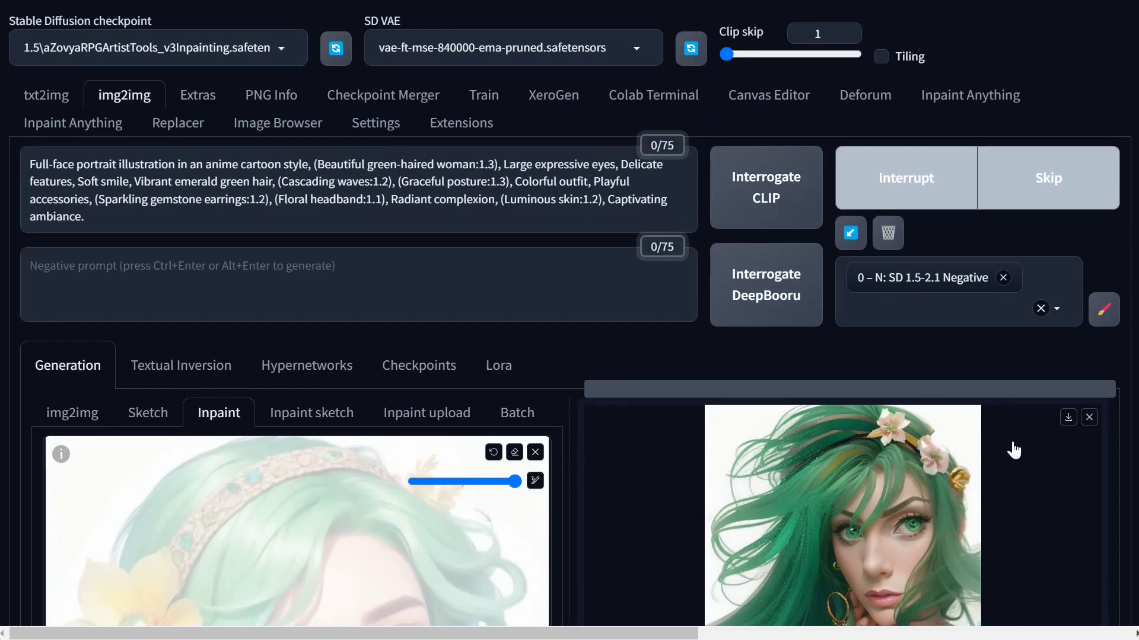
pyautogui.scroll(-6, 972, 445)
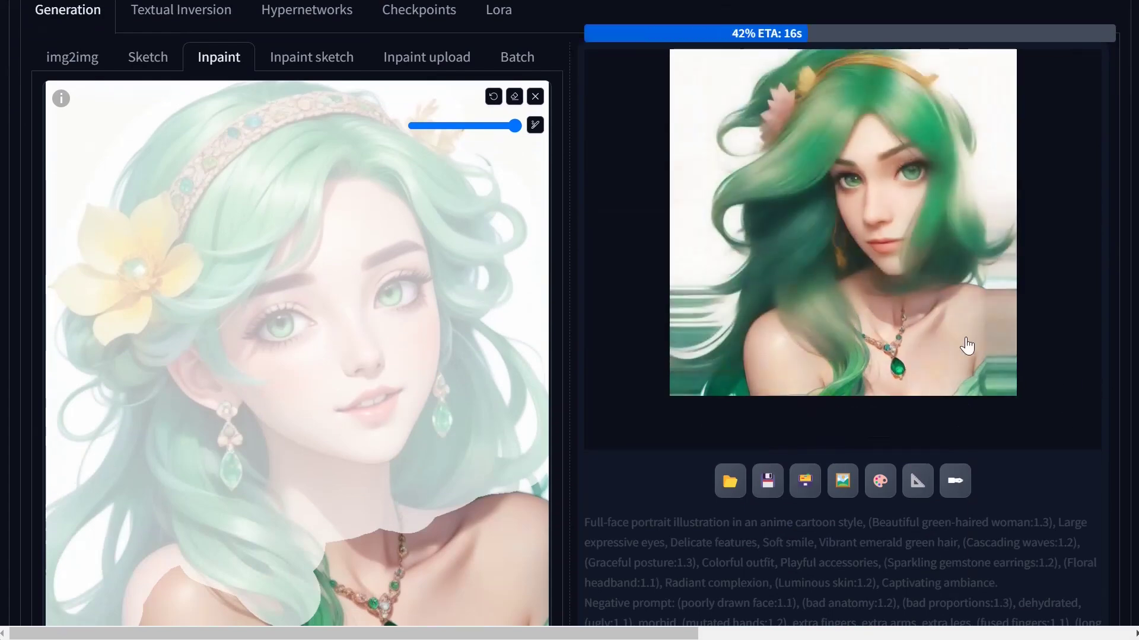
pyautogui.scroll(-20, 905, 404)
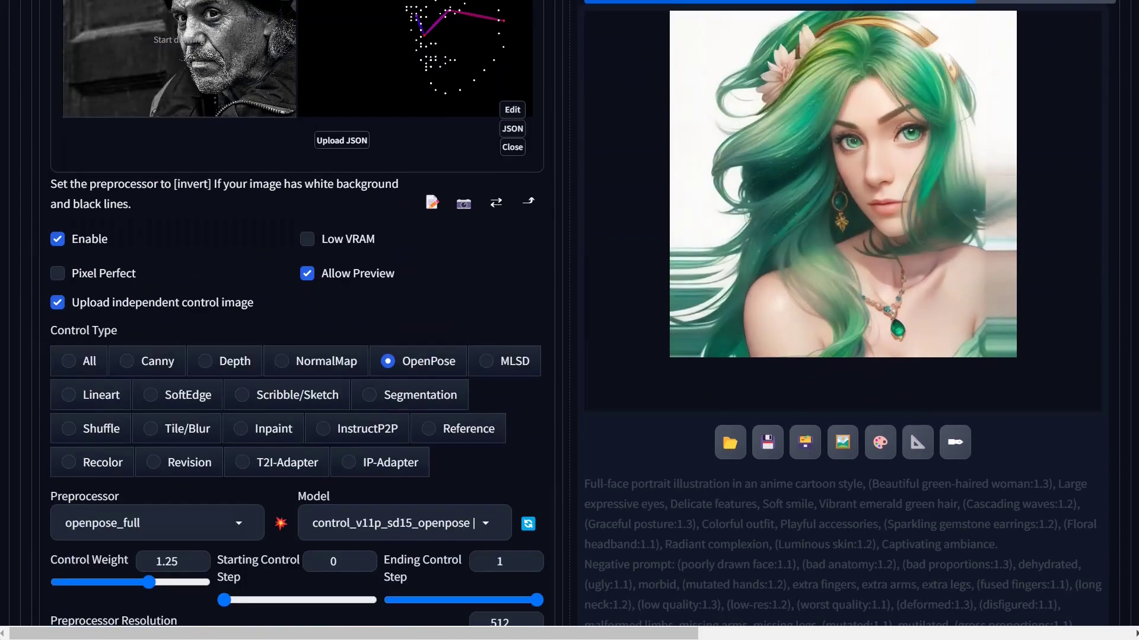
# Set the OpenPose unit's control weight to 0.8 and generate the inpainted portrait again
pyautogui.moveTo(149, 582); pyautogui.dragTo(116, 583)
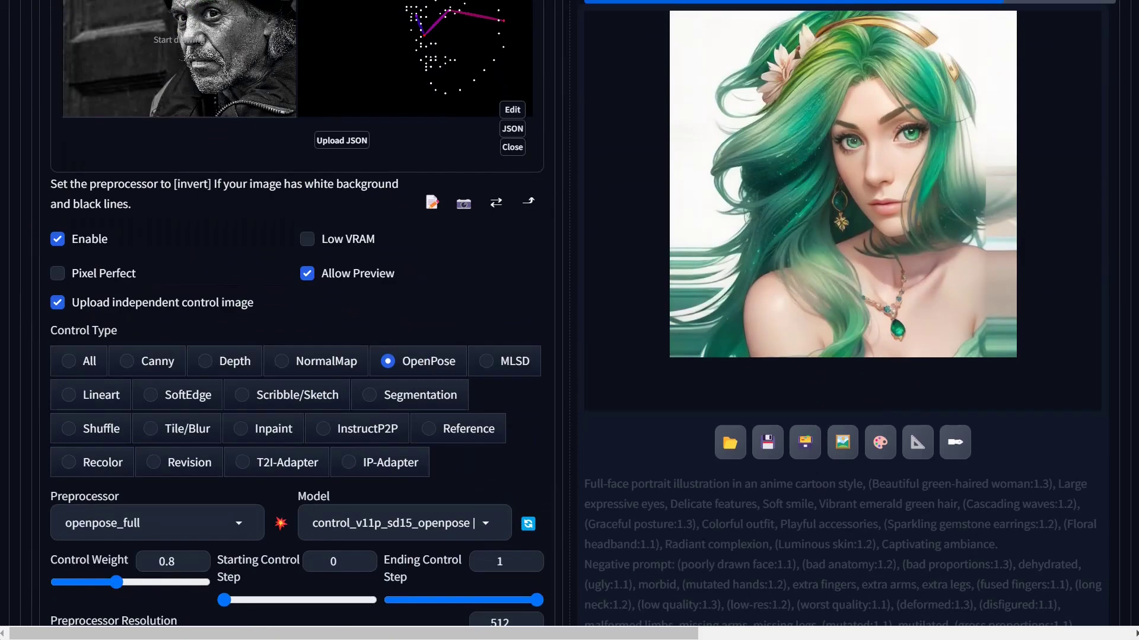
pyautogui.scroll(20, 914, 445)
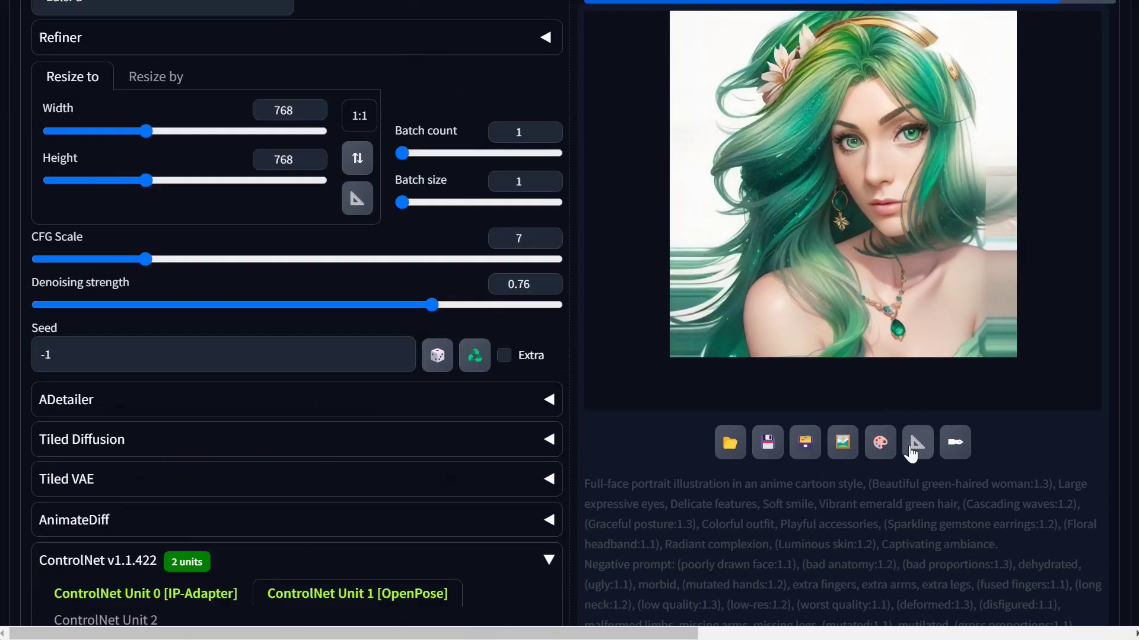
pyautogui.scroll(2, 954, 80)
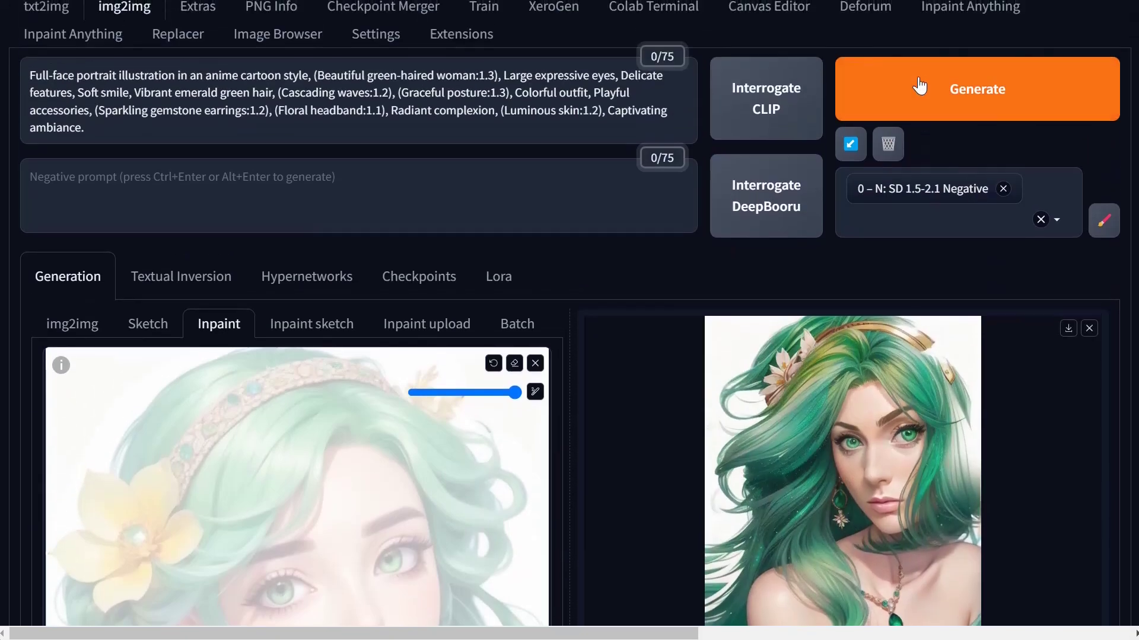
pyautogui.click(954, 79)
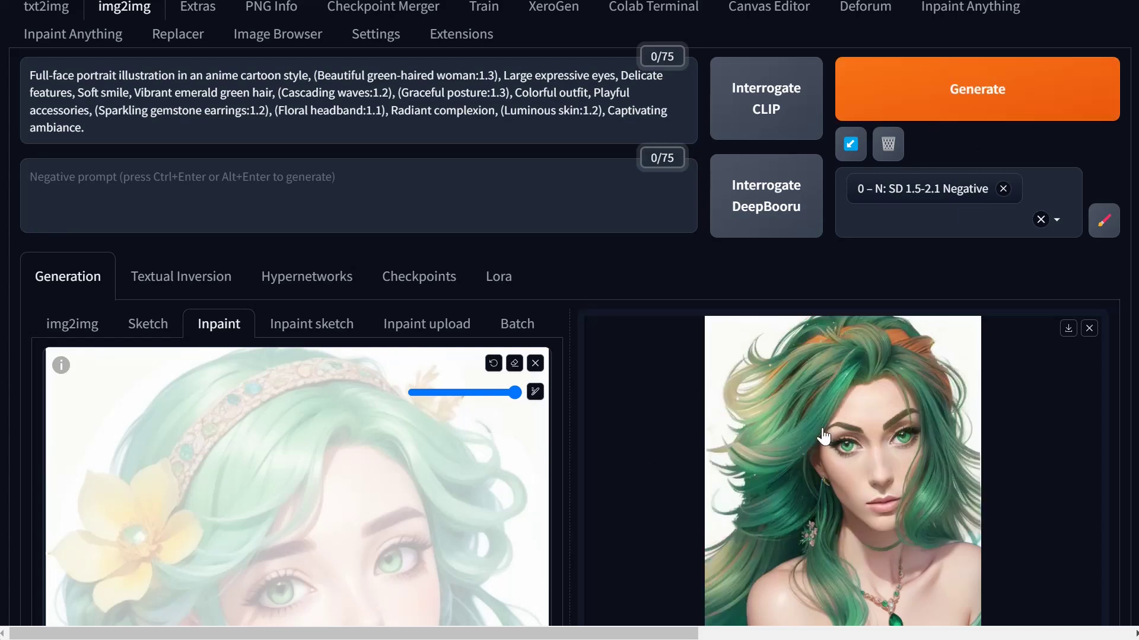
# Replace the green-haired portrait in the inpaint canvas with the photo of the smiling blonde woman
pyautogui.scroll(-5, 836, 484)
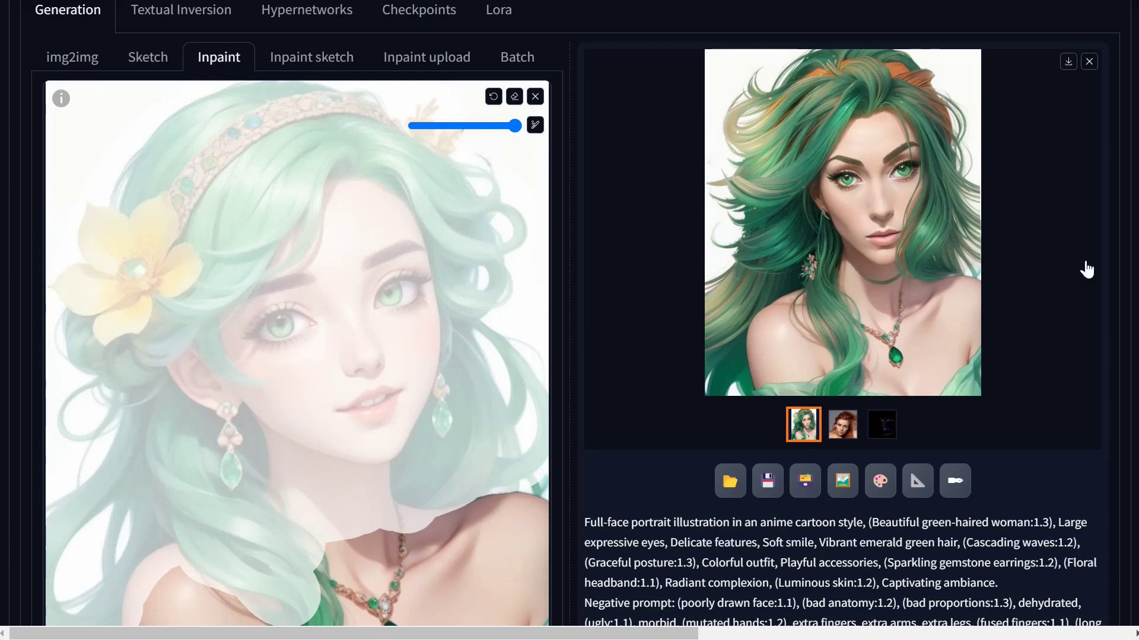
pyautogui.scroll(5, 470, 381)
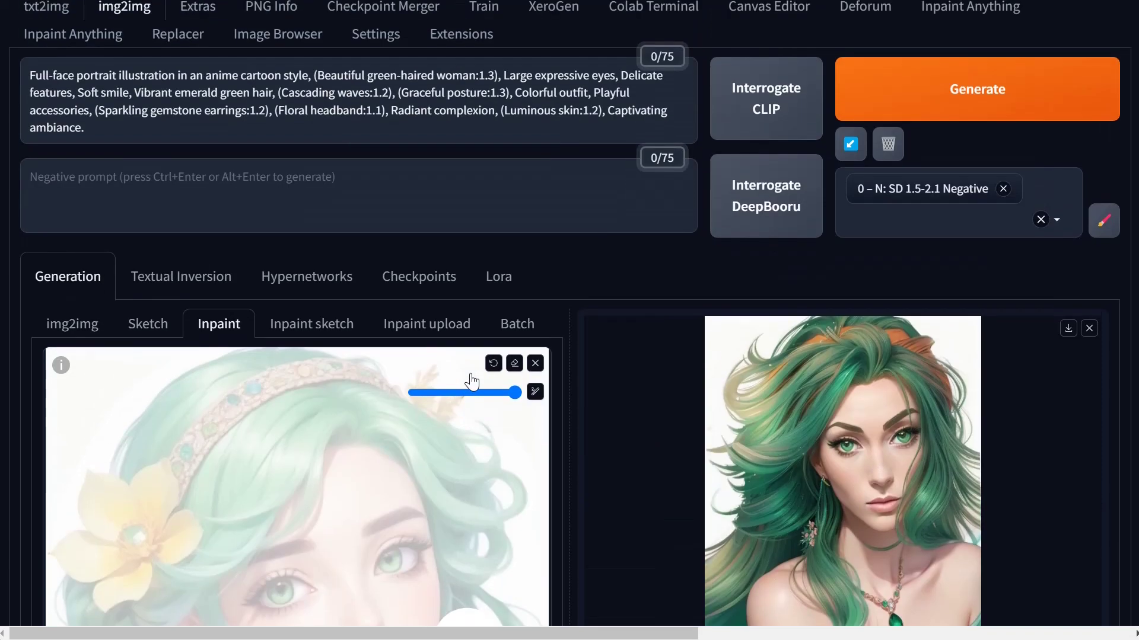
pyautogui.scroll(-3, 472, 383)
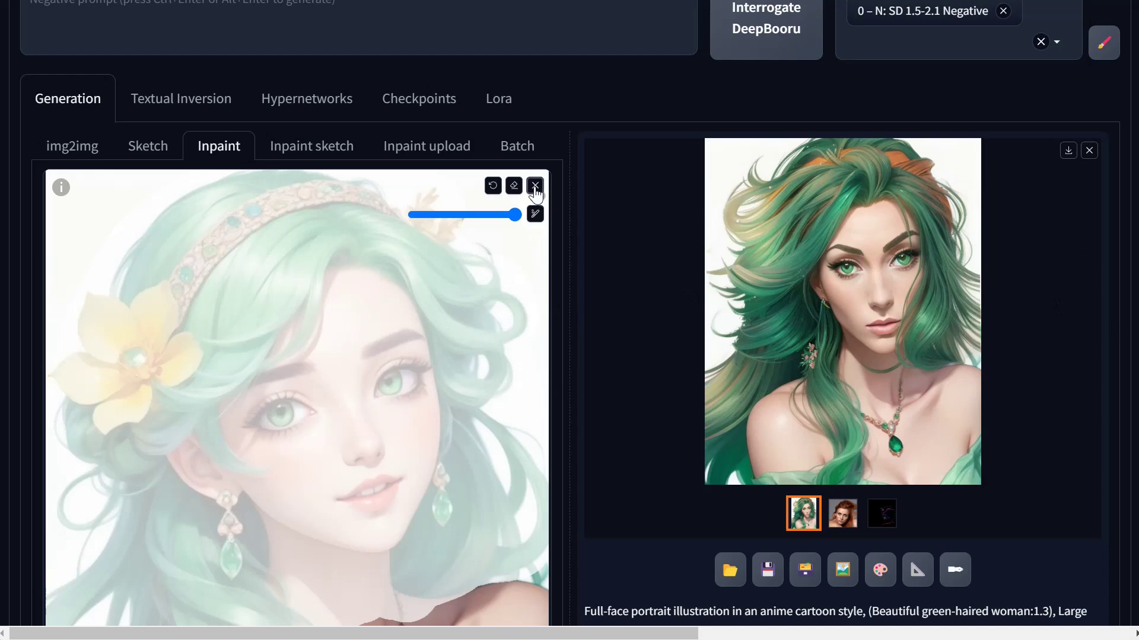
pyautogui.click(535, 186)
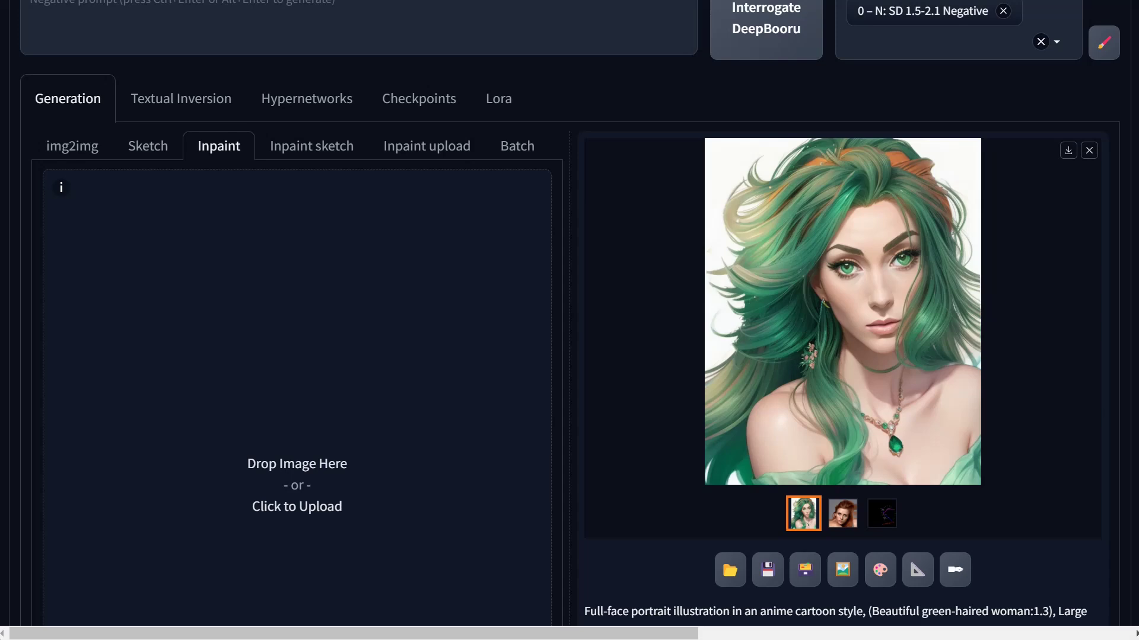
pyautogui.moveTo(836, 415); pyautogui.dragTo(237, 374)
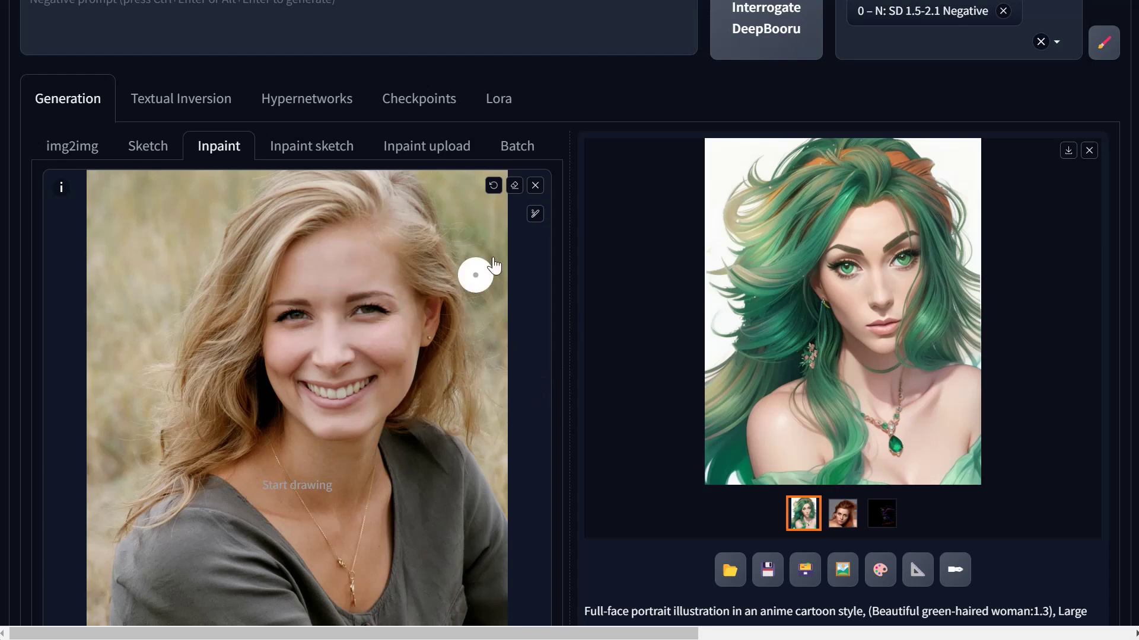
# Enlarge the mask brush to its maximum size and mask the blonde woman's face, hair and neck
pyautogui.click(535, 215)
pyautogui.moveTo(408, 214); pyautogui.dragTo(515, 214)
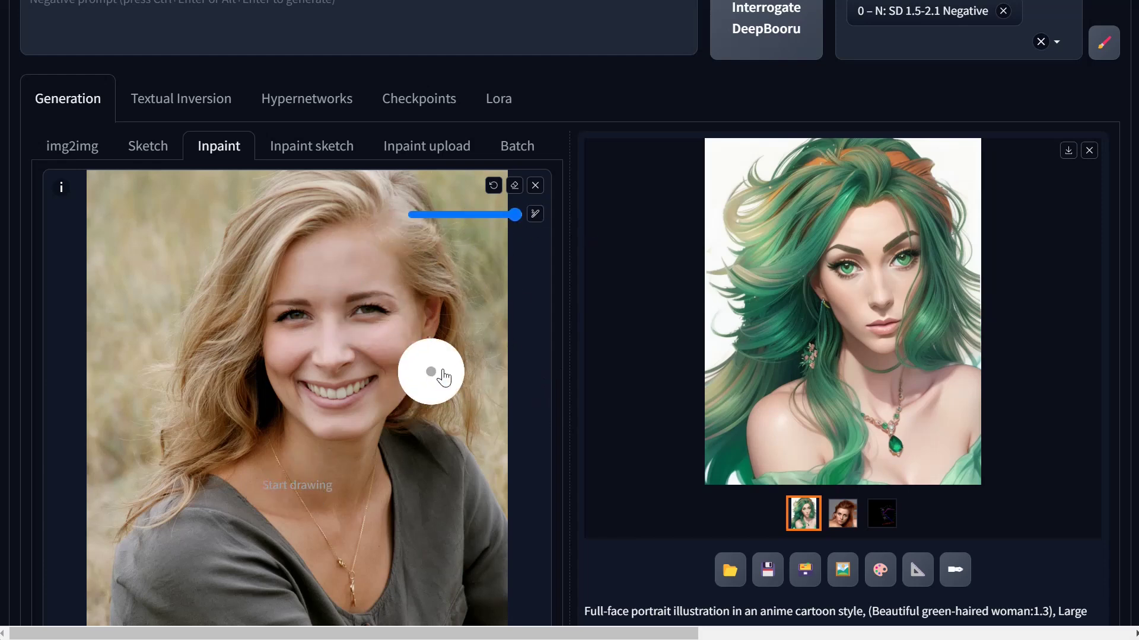
pyautogui.moveTo(426, 418)
pyautogui.mouseDown()
pyautogui.moveTo(453, 368)
pyautogui.moveTo(417, 224)
pyautogui.moveTo(331, 202)
pyautogui.moveTo(262, 207)
pyautogui.moveTo(229, 248)
pyautogui.moveTo(185, 347)
pyautogui.moveTo(131, 517)
pyautogui.moveTo(222, 449)
pyautogui.moveTo(342, 435)
pyautogui.moveTo(362, 443)
pyautogui.moveTo(286, 471)
pyautogui.moveTo(260, 467)
pyautogui.moveTo(351, 587)
pyautogui.moveTo(367, 552)
pyautogui.moveTo(370, 423)
pyautogui.moveTo(338, 501)
pyautogui.moveTo(344, 459)
pyautogui.moveTo(397, 399)
pyautogui.moveTo(401, 306)
pyautogui.moveTo(365, 240)
pyautogui.moveTo(279, 252)
pyautogui.moveTo(245, 305)
pyautogui.moveTo(207, 417)
pyautogui.moveTo(367, 360)
pyautogui.moveTo(362, 291)
pyautogui.moveTo(291, 345)
pyautogui.moveTo(350, 349)
pyautogui.moveTo(372, 314)
pyautogui.mouseUp()
# Replace the positive prompt with "portrait of a blonde anime cartoon woman"
pyautogui.scroll(4, 376, 322)
pyautogui.click(380, 217)
pyautogui.hotkey('ctrl', 'a')
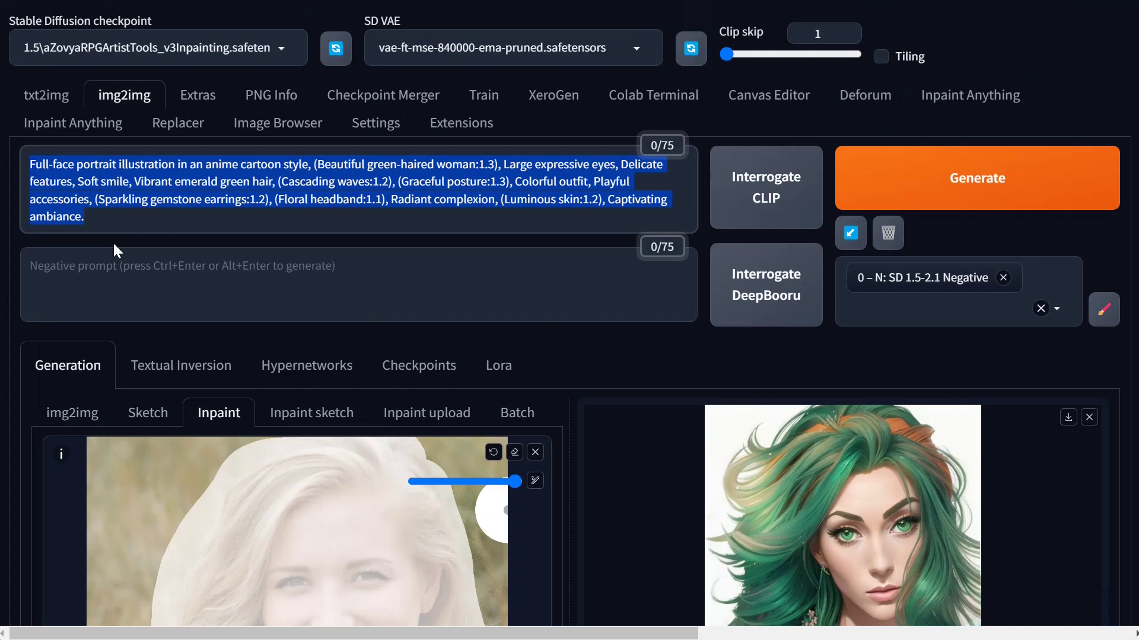
pyautogui.write('portrait of a ')
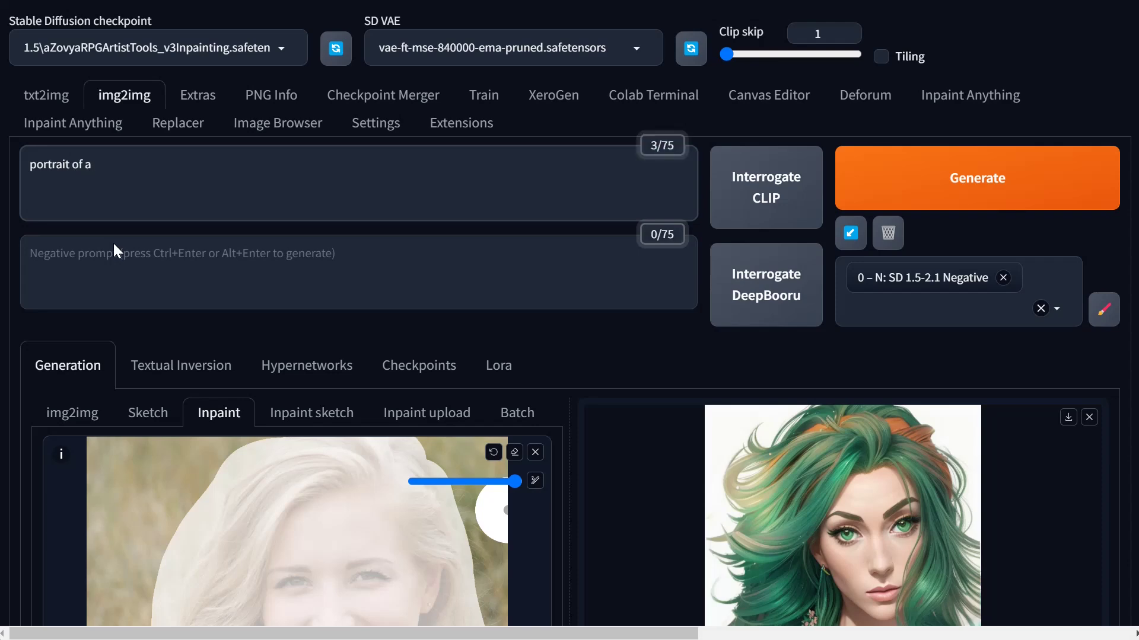
pyautogui.write('blonde anime cartoon woman')
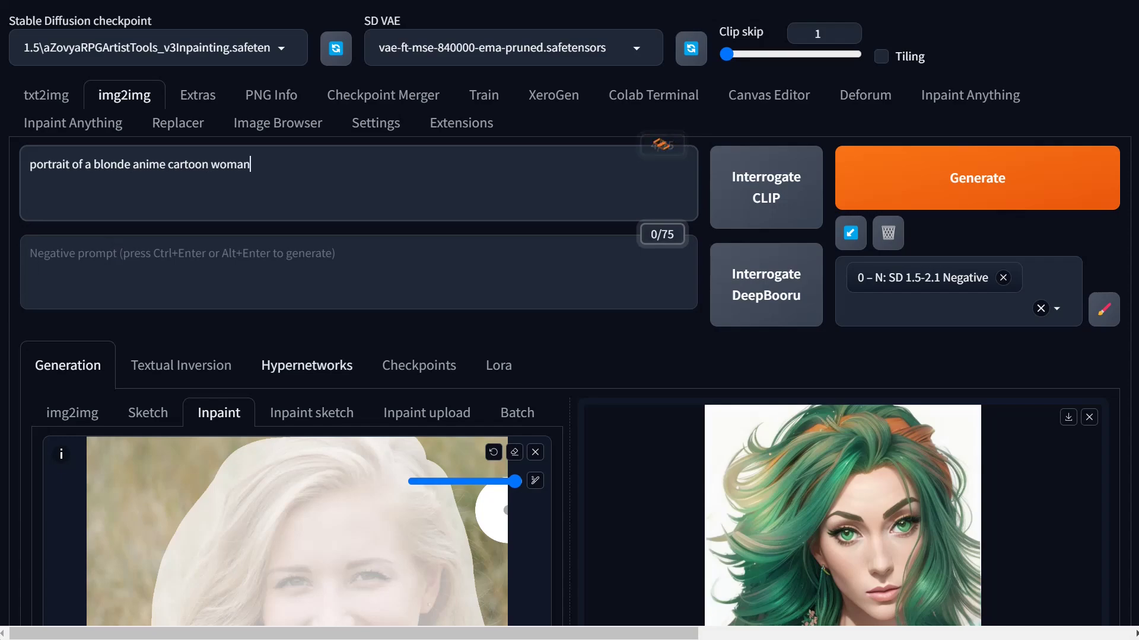
# Disable the OpenPose unit and replace the IP-Adapter unit's reference image with the silver-haired anime girl
pyautogui.scroll(-20, 563, 388)
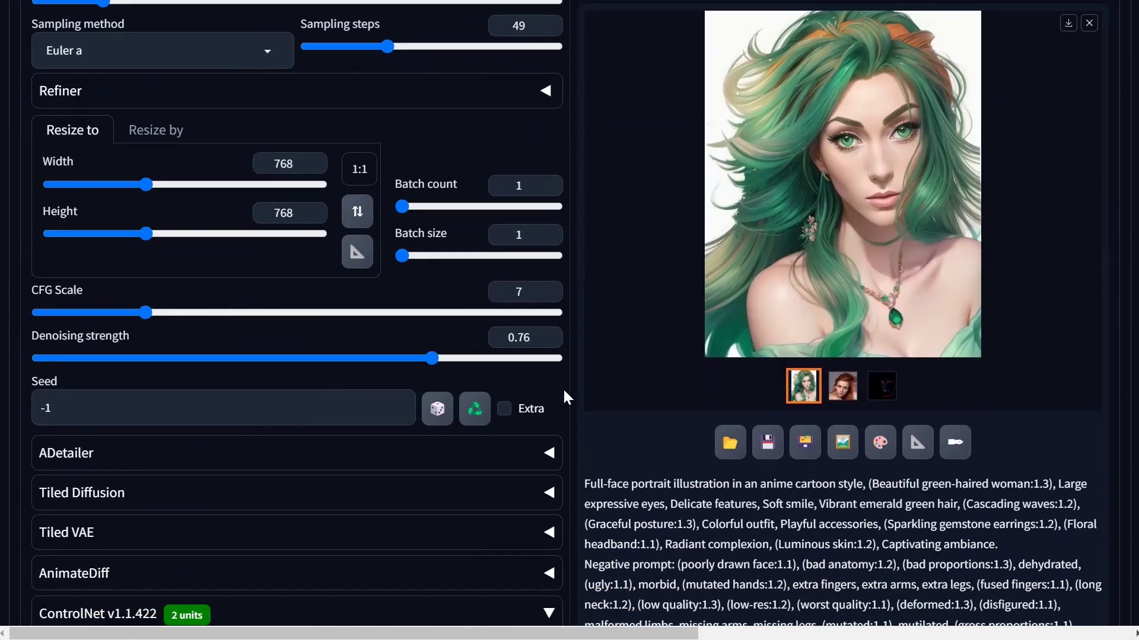
pyautogui.scroll(-9, 563, 388)
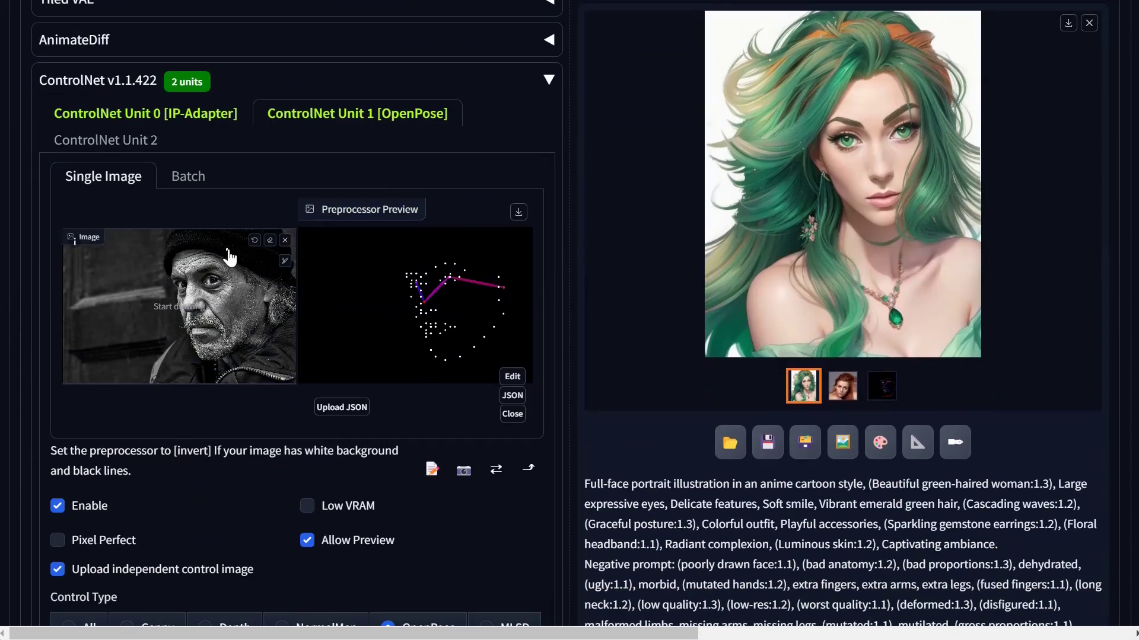
pyautogui.click(67, 508)
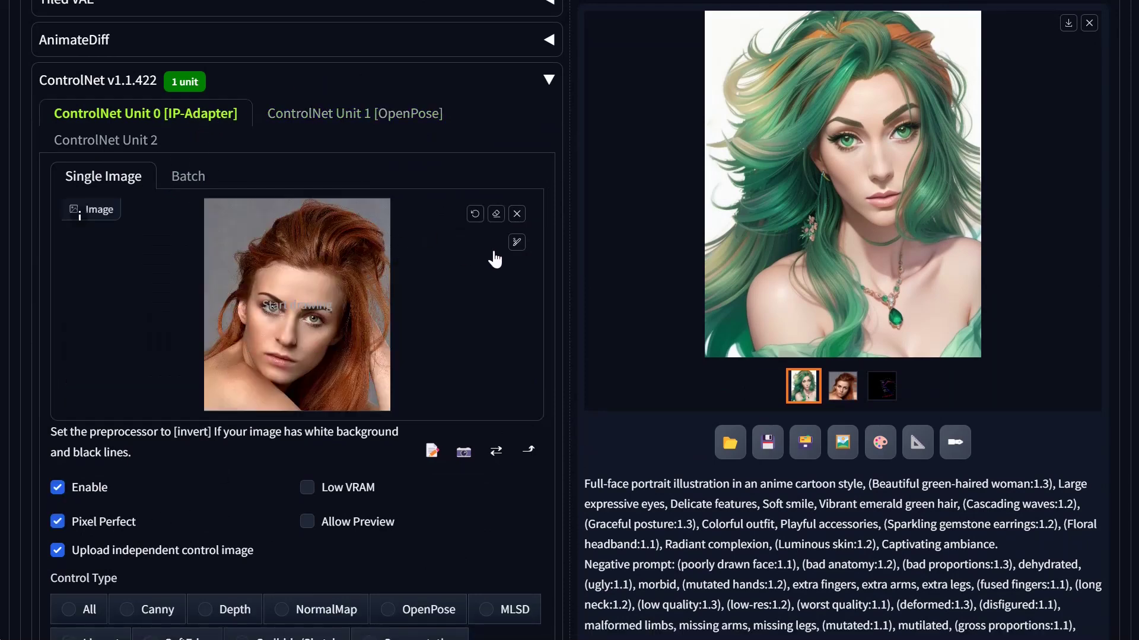
pyautogui.click(516, 215)
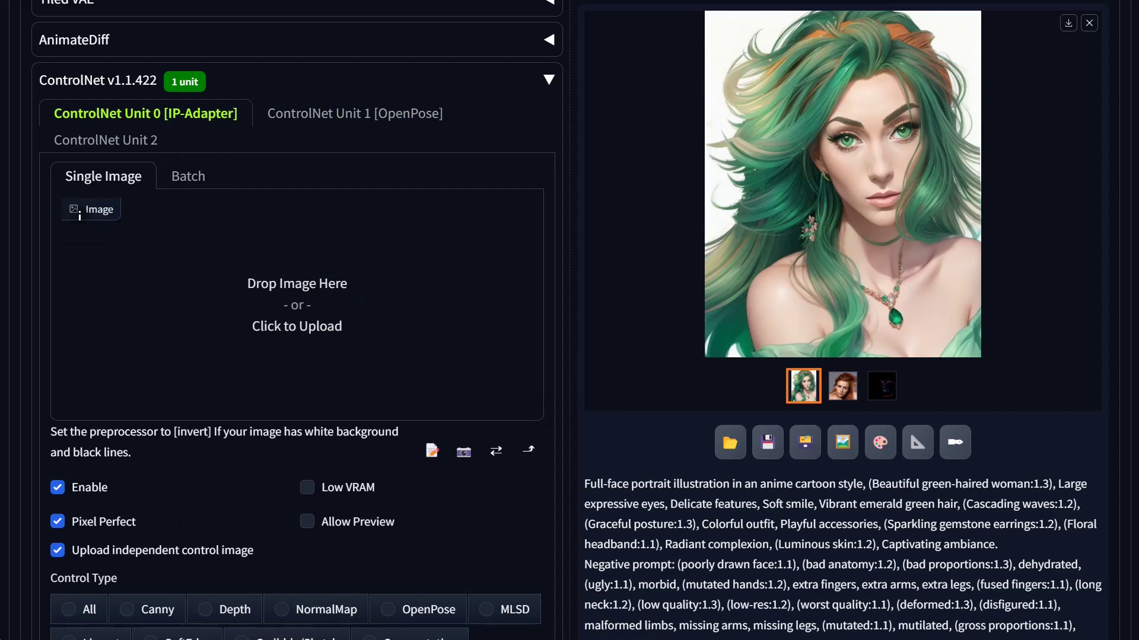
pyautogui.moveTo(908, 429); pyautogui.dragTo(243, 361)
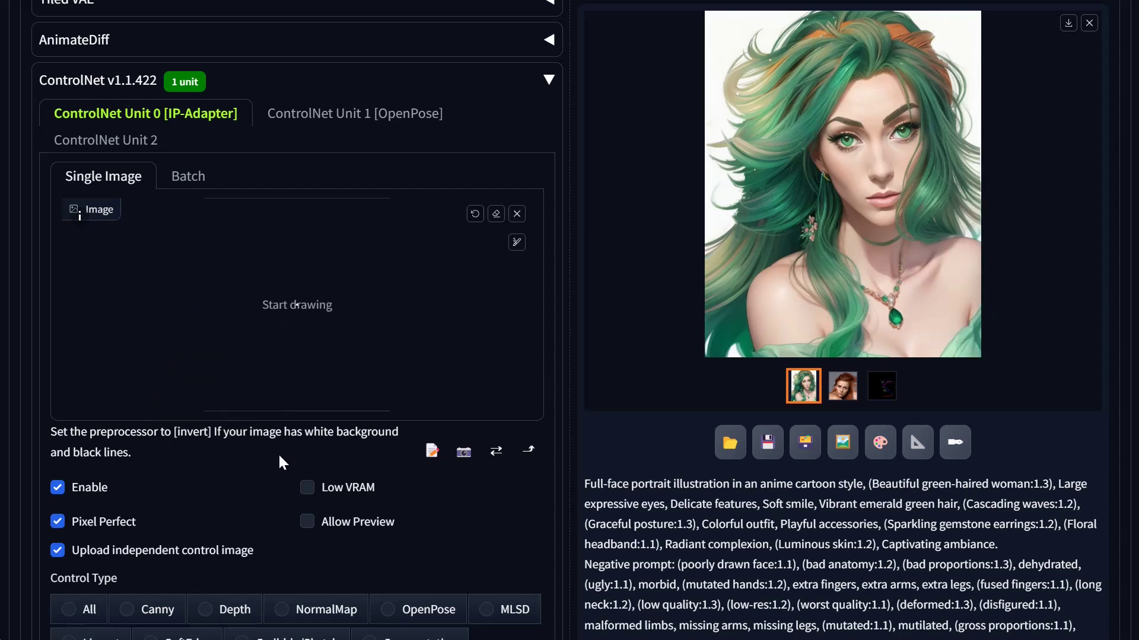
# Set the IP-Adapter unit's starting control step to 0.24 and generate the inpainted blonde portrait
pyautogui.scroll(-6, 393, 454)
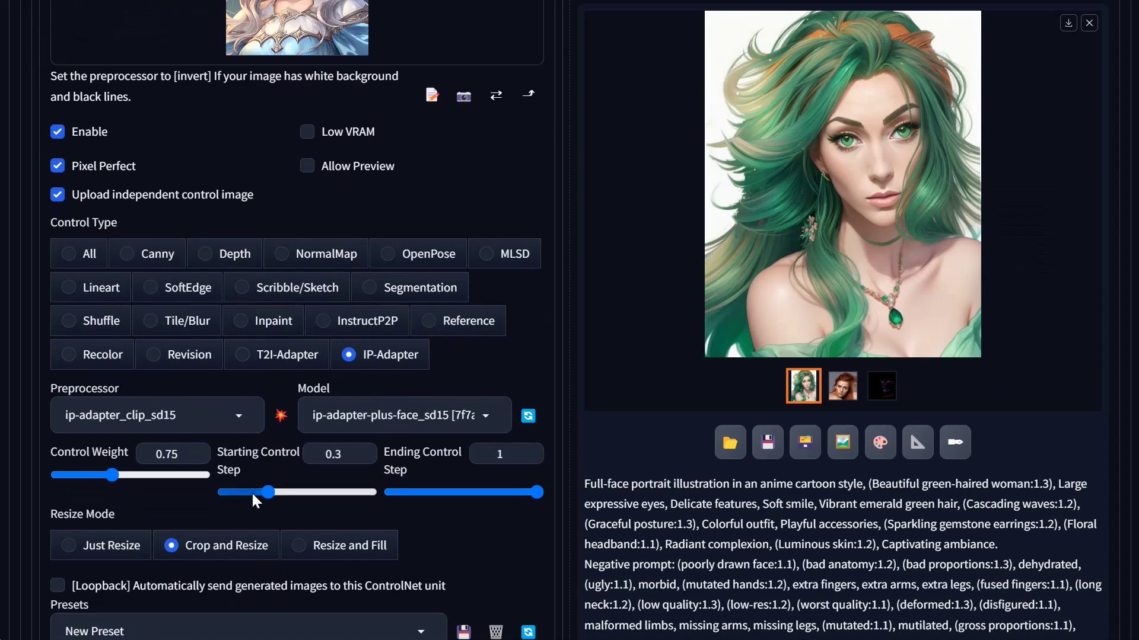
pyautogui.moveTo(269, 492); pyautogui.dragTo(258, 494)
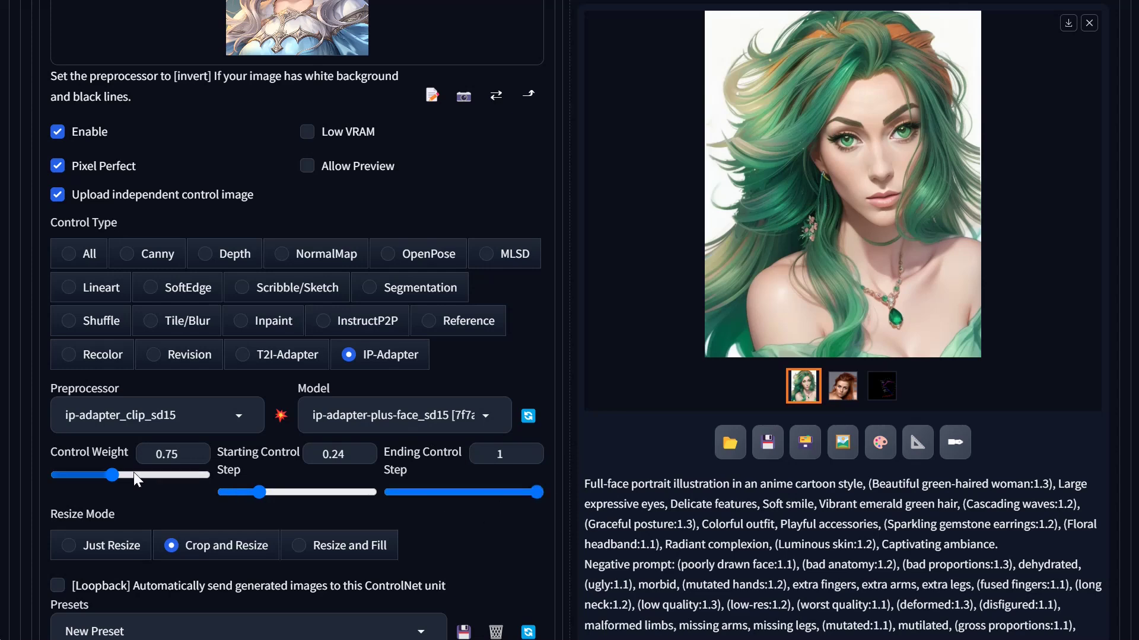
pyautogui.scroll(15, 168, 478)
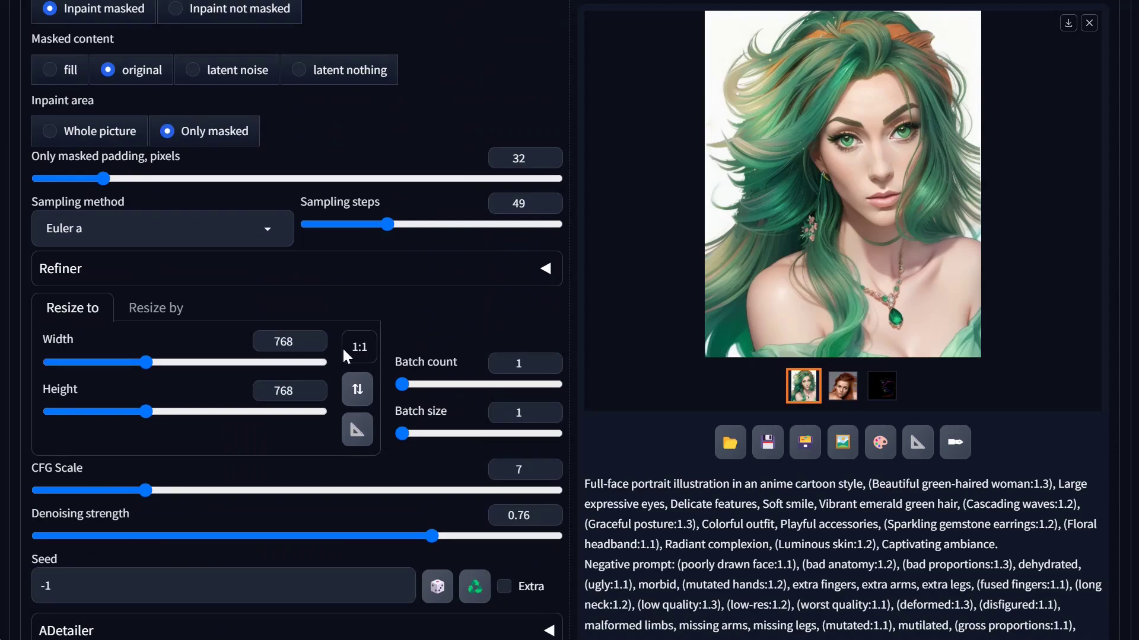
pyautogui.scroll(15, 265, 383)
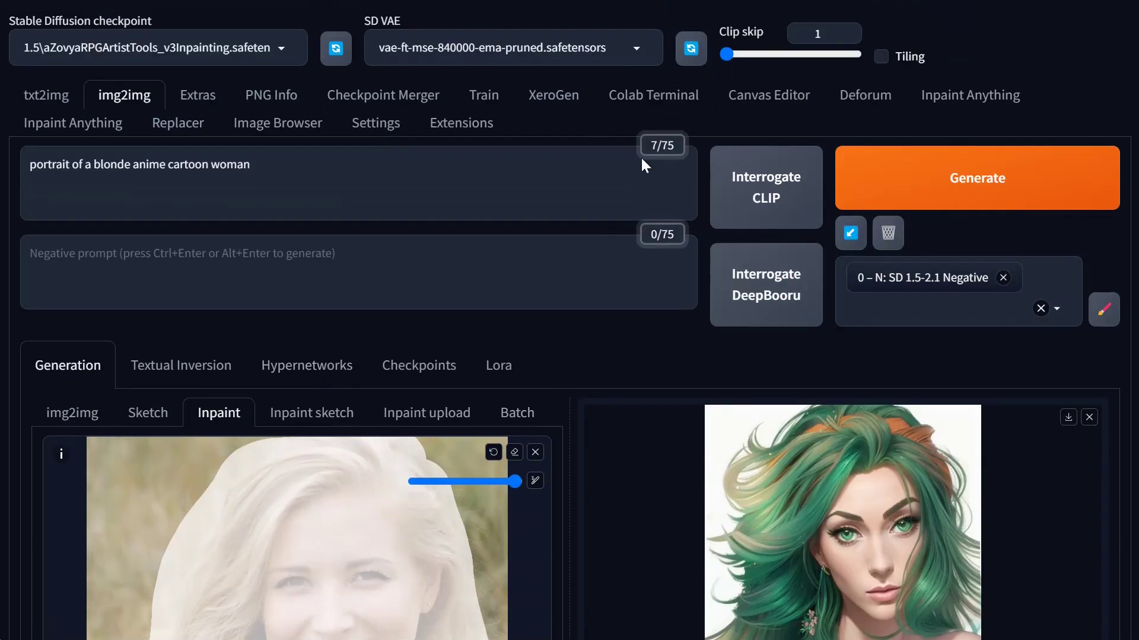
pyautogui.hotkey('ctrl', 'Return')
# Compare the IP-Adapter reference with the generated blonde portrait and inspect the result's face and hair at full size
pyautogui.scroll(-5, 578, 447)
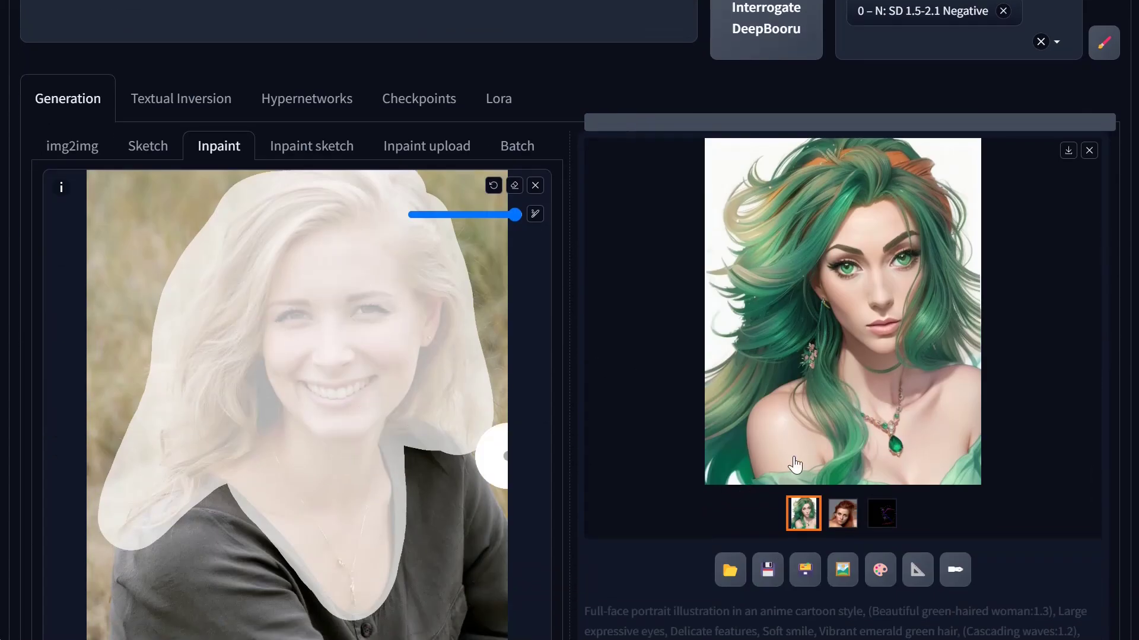
pyautogui.scroll(-12, 718, 496)
pyautogui.scroll(-10, 712, 494)
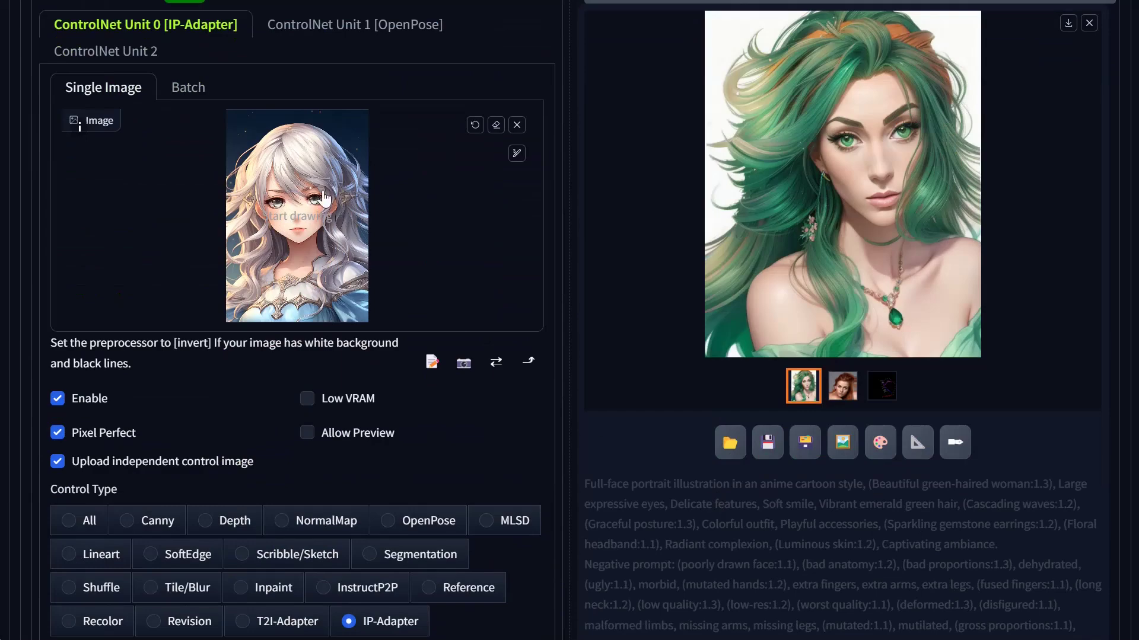
pyautogui.scroll(20, 669, 309)
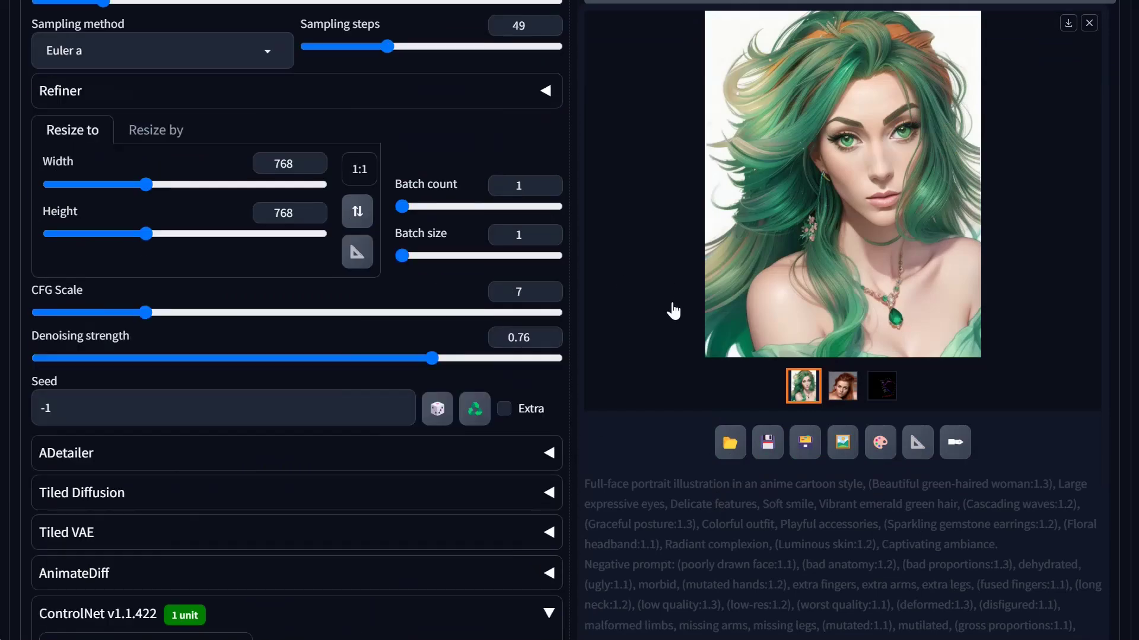
pyautogui.scroll(6, 908, 468)
pyautogui.scroll(-4, 810, 457)
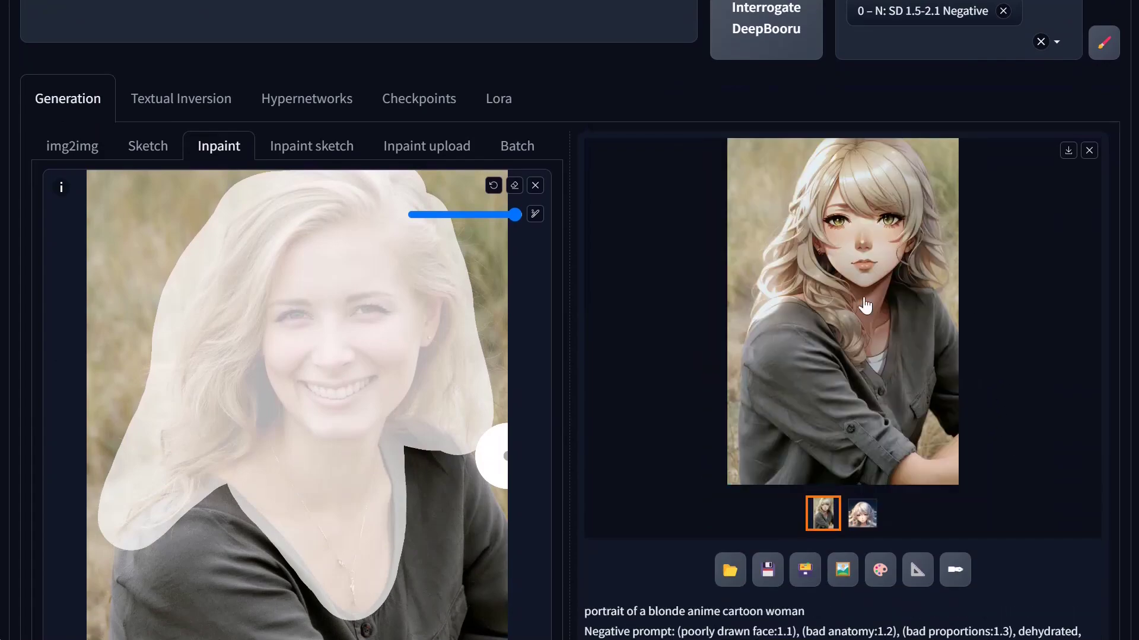
pyautogui.click(814, 467)
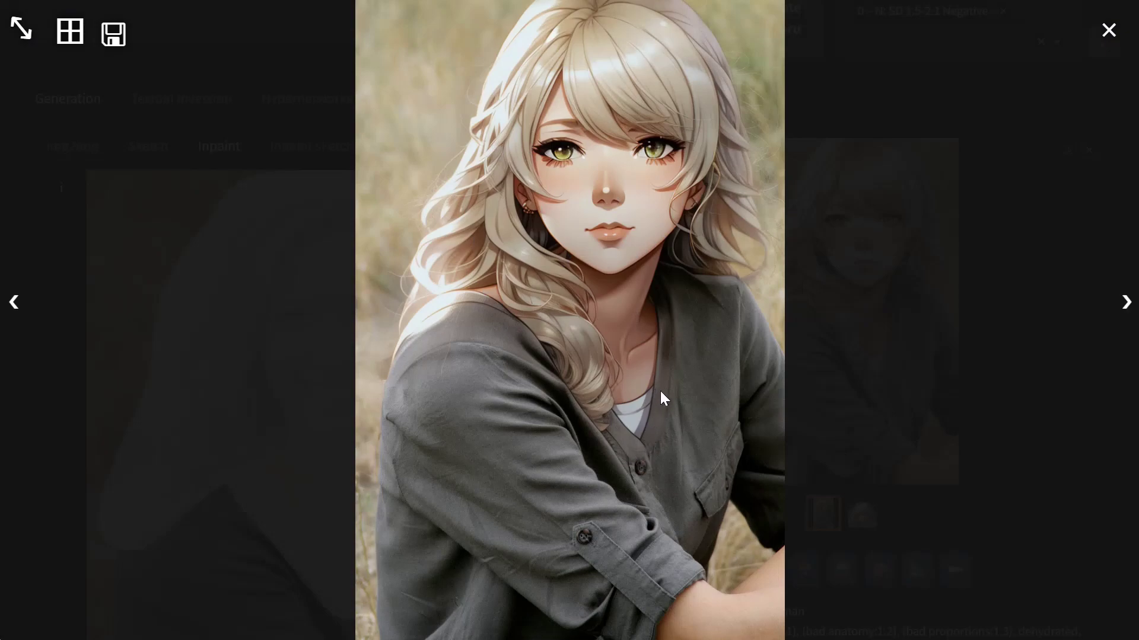
pyautogui.click(715, 415)
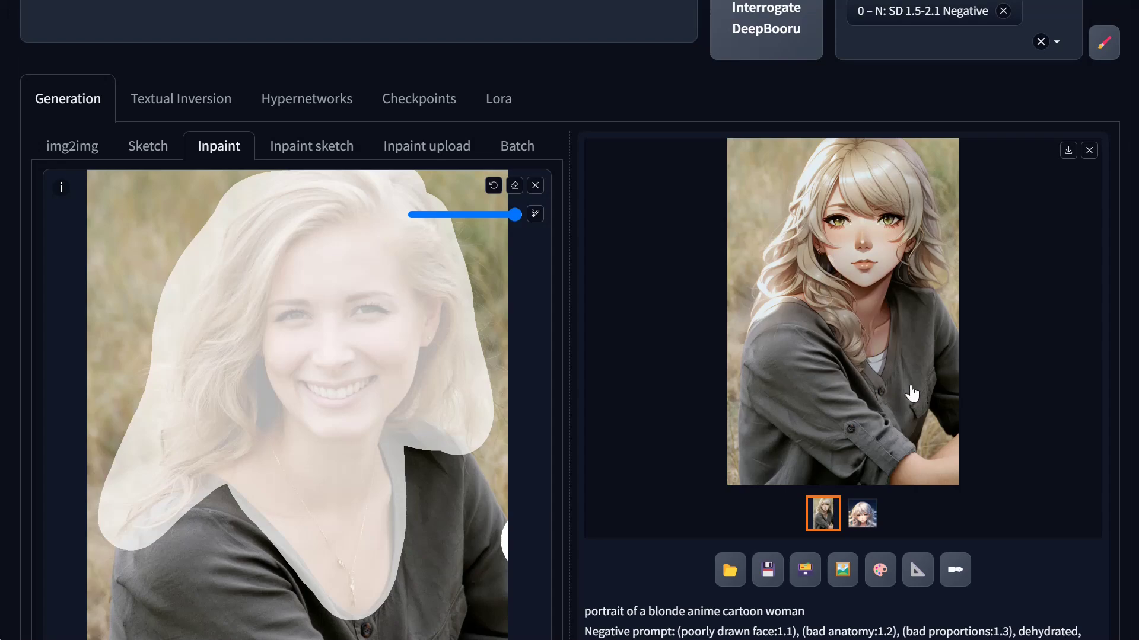
# Extend the inpaint mask over the blonde woman's shirt and arms
pyautogui.scroll(-2, 593, 360)
pyautogui.moveTo(498, 214)
pyautogui.mouseDown()
pyautogui.moveTo(453, 178)
pyautogui.moveTo(437, 188)
pyautogui.moveTo(488, 285)
pyautogui.moveTo(420, 274)
pyautogui.moveTo(495, 386)
pyautogui.moveTo(480, 356)
pyautogui.moveTo(483, 406)
pyautogui.moveTo(402, 333)
pyautogui.moveTo(419, 333)
pyautogui.moveTo(490, 407)
pyautogui.moveTo(482, 498)
pyautogui.moveTo(376, 465)
pyautogui.moveTo(402, 482)
pyautogui.moveTo(431, 410)
pyautogui.moveTo(368, 435)
pyautogui.moveTo(241, 235)
pyautogui.moveTo(308, 412)
pyautogui.moveTo(184, 252)
pyautogui.moveTo(140, 297)
pyautogui.moveTo(126, 372)
pyautogui.moveTo(130, 521)
pyautogui.moveTo(364, 523)
pyautogui.moveTo(231, 347)
pyautogui.moveTo(213, 419)
pyautogui.moveTo(178, 386)
pyautogui.moveTo(233, 465)
pyautogui.mouseUp()
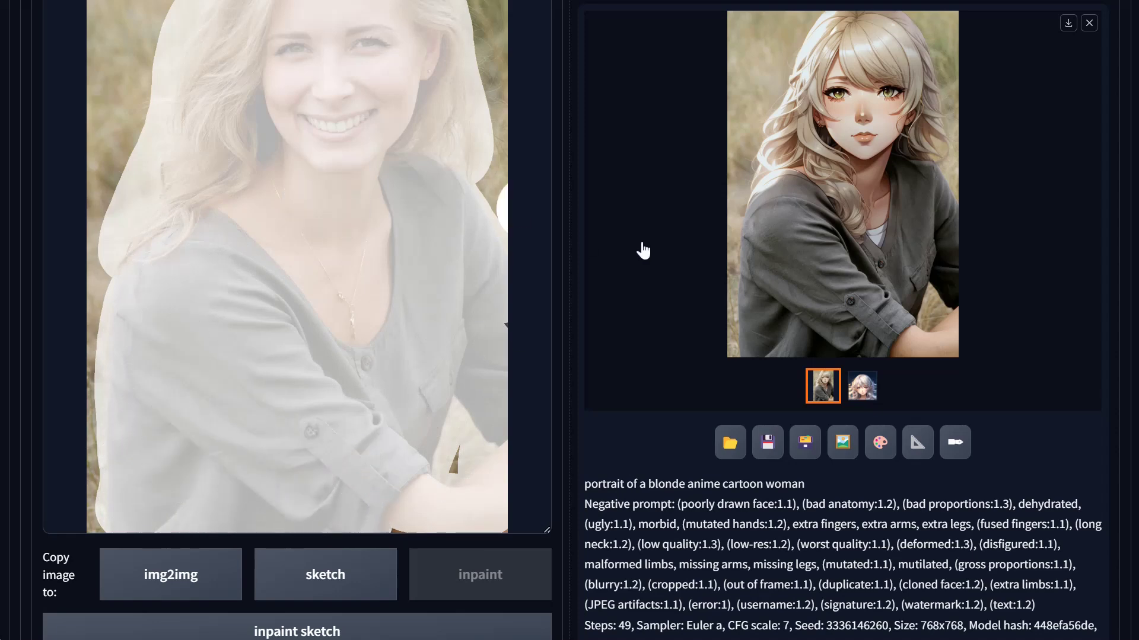
pyautogui.scroll(-2, 651, 275)
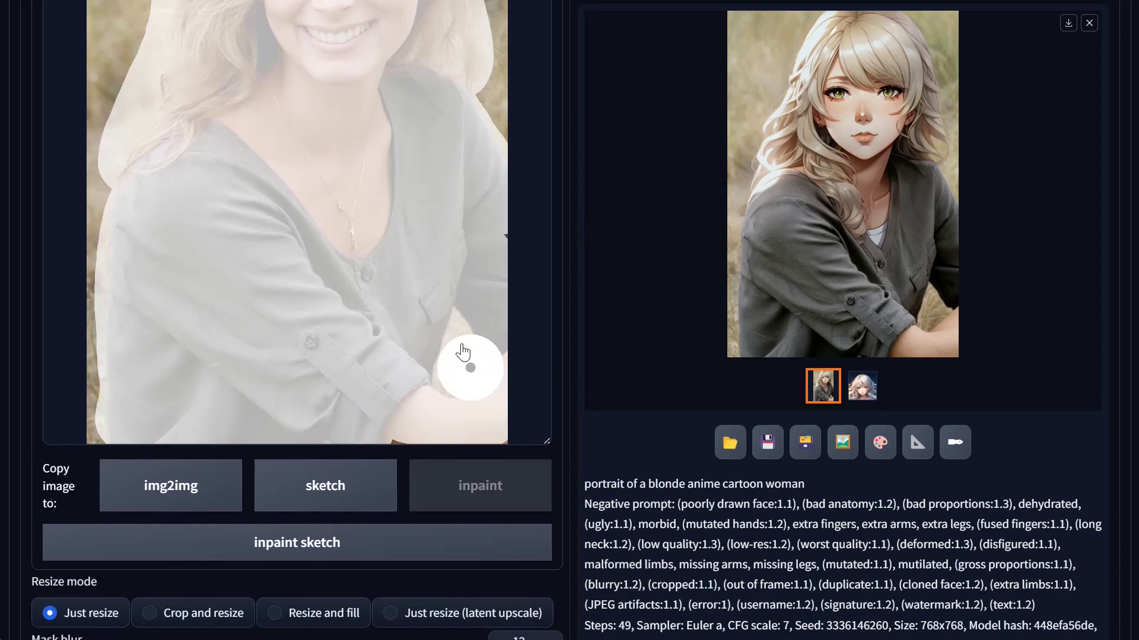
# Set the IP-Adapter unit's control weight to 0.6
pyautogui.scroll(-6, 681, 219)
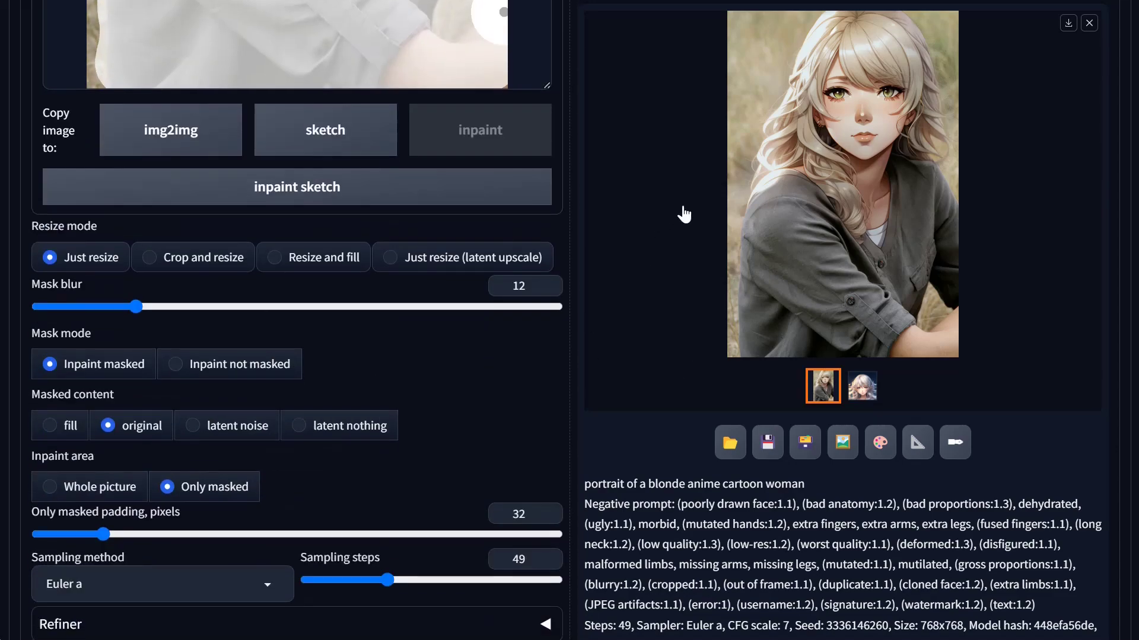
pyautogui.scroll(5, 555, 184)
pyautogui.scroll(-18, 652, 237)
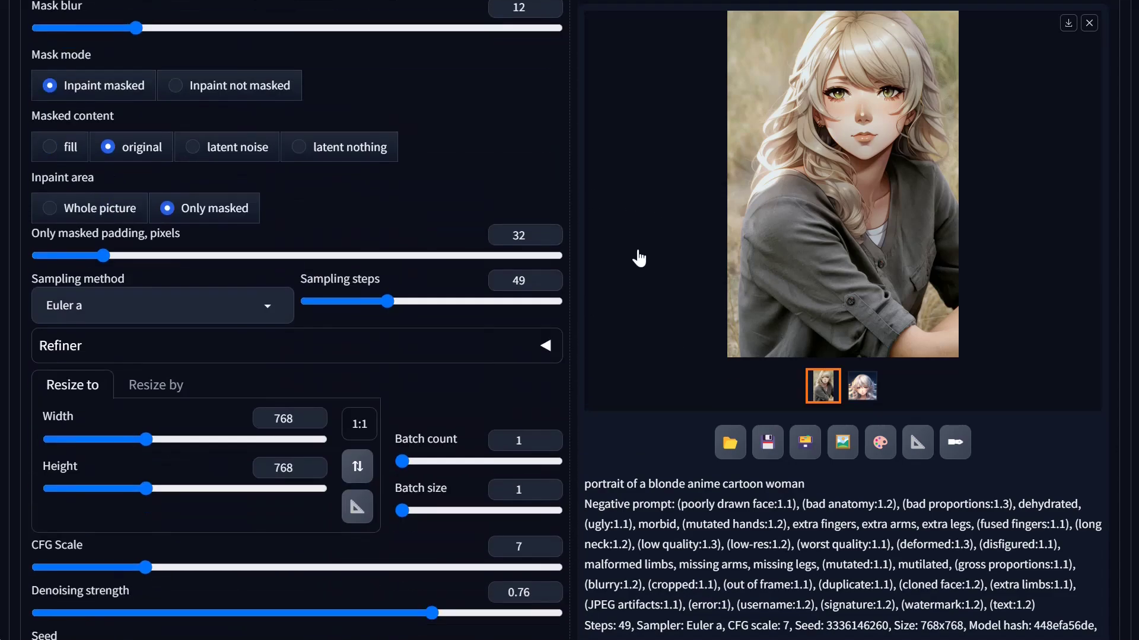
pyautogui.scroll(-5, 639, 261)
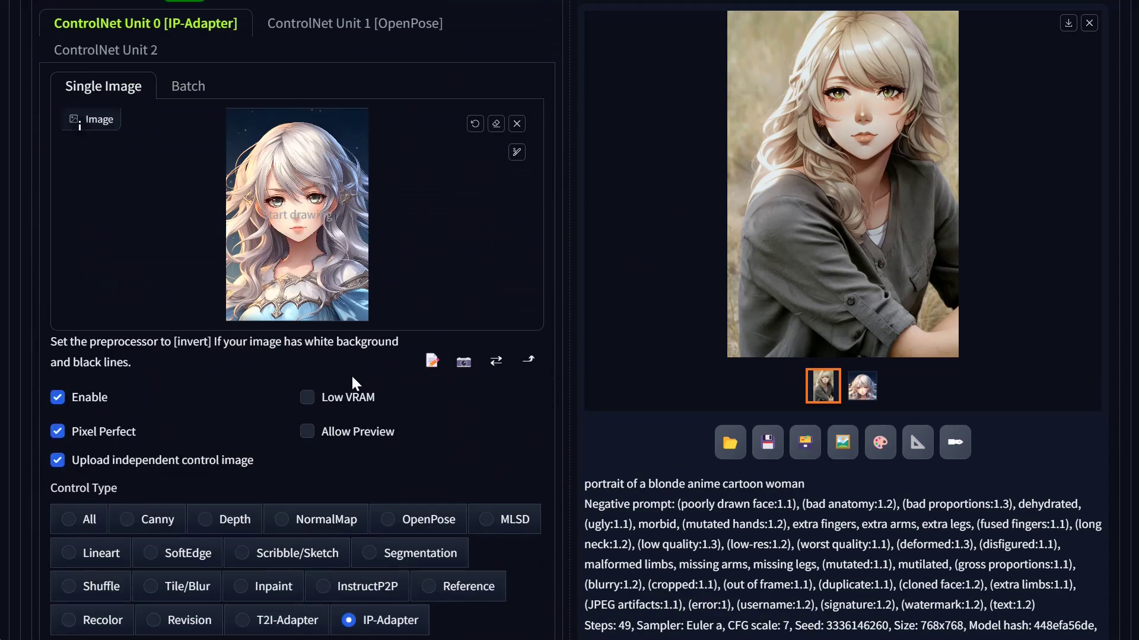
pyautogui.scroll(-9, 347, 392)
pyautogui.moveTo(112, 208); pyautogui.dragTo(102, 211)
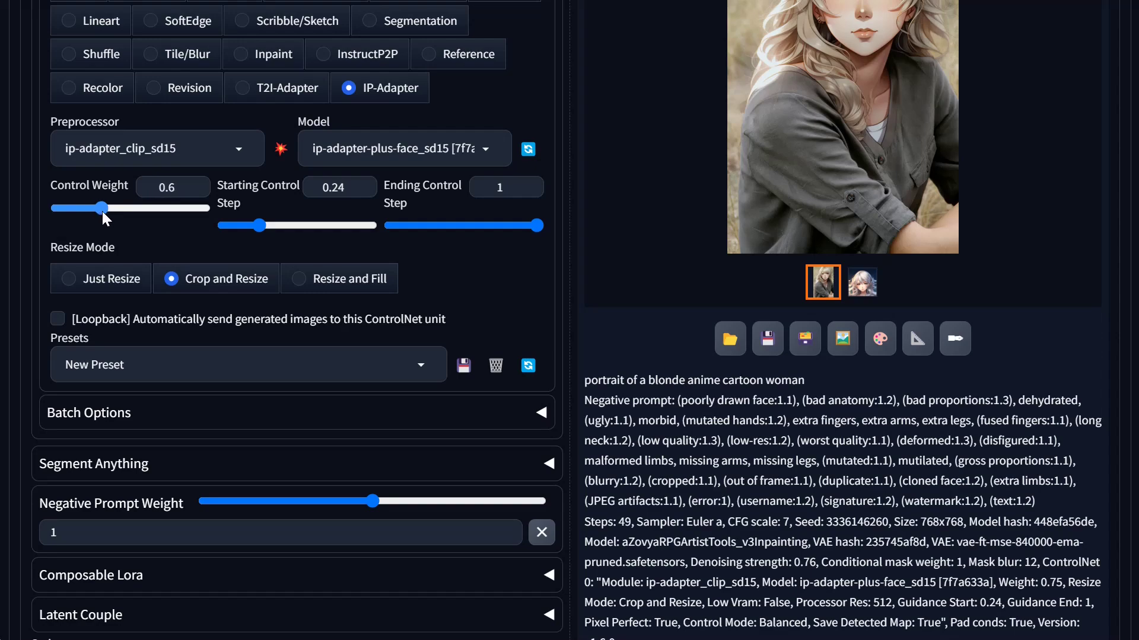
pyautogui.scroll(12, 838, 333)
pyautogui.scroll(10, 1016, 103)
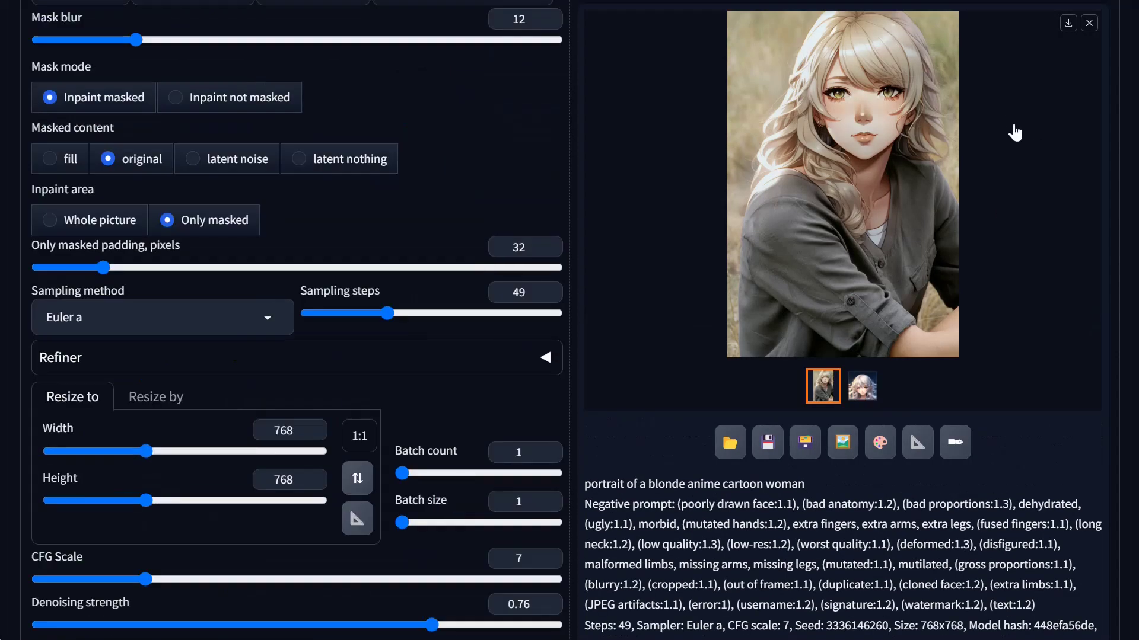
# Generate the anime portrait with the adjusted weight and compare the result with the silver-haired reference image
pyautogui.hotkey('ctrl', 'Return')
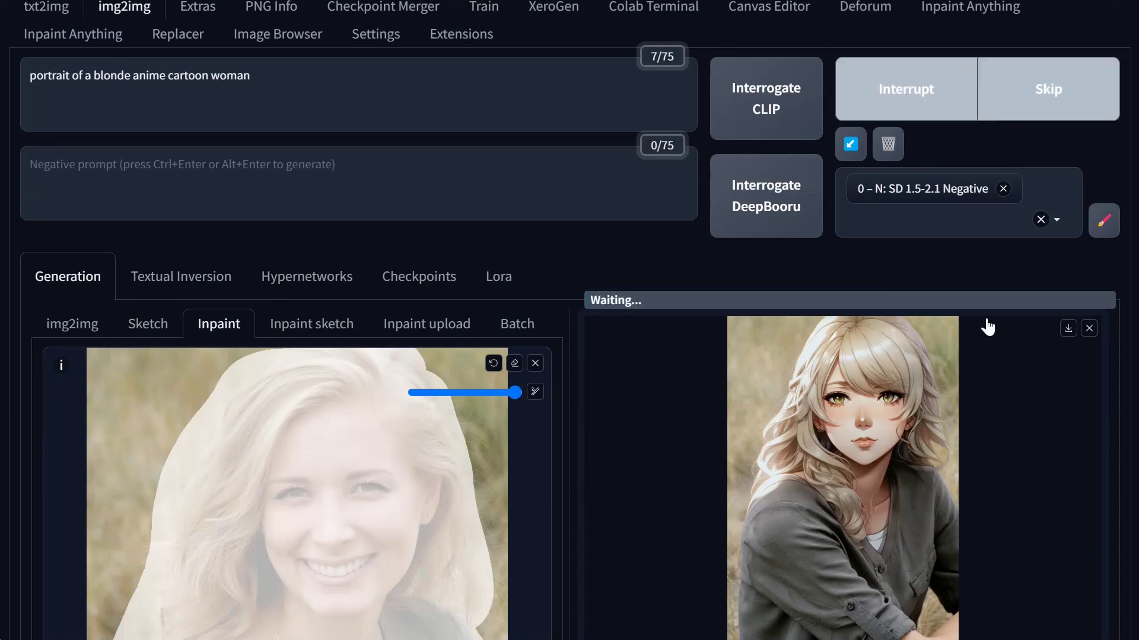
pyautogui.scroll(-2, 505, 343)
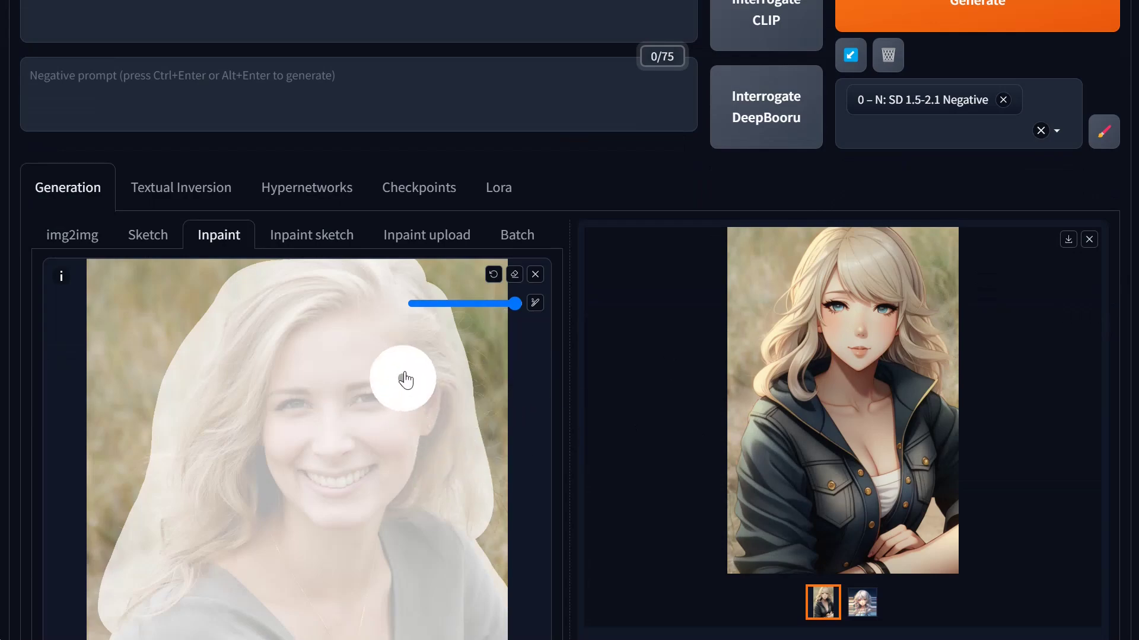
pyautogui.scroll(-10, 826, 444)
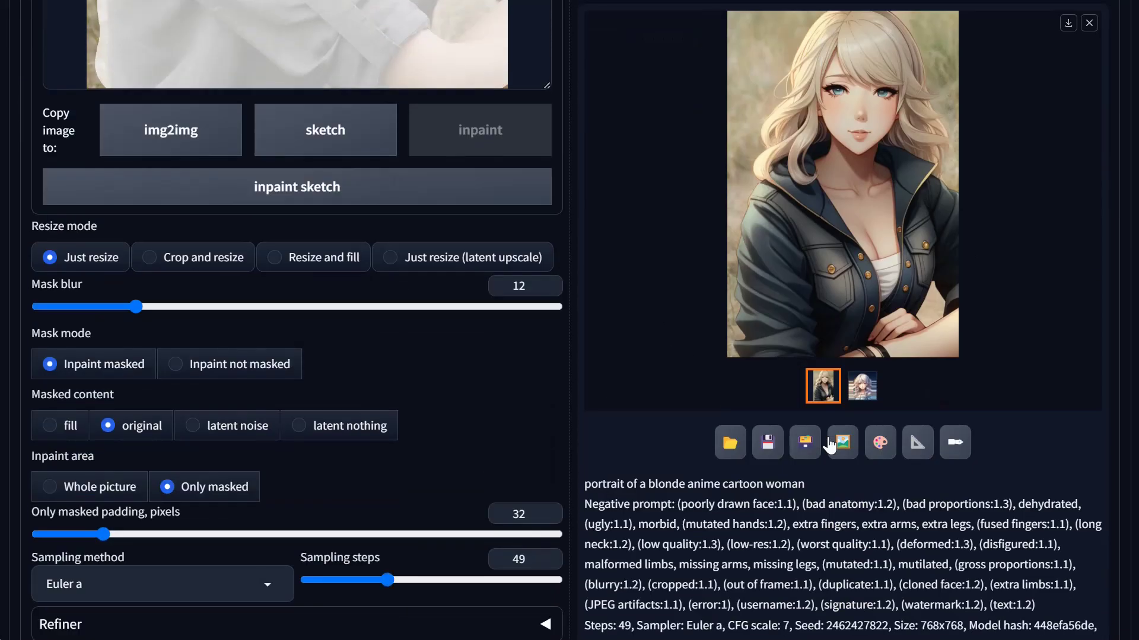
pyautogui.scroll(-10, 728, 409)
pyautogui.scroll(-7, 728, 409)
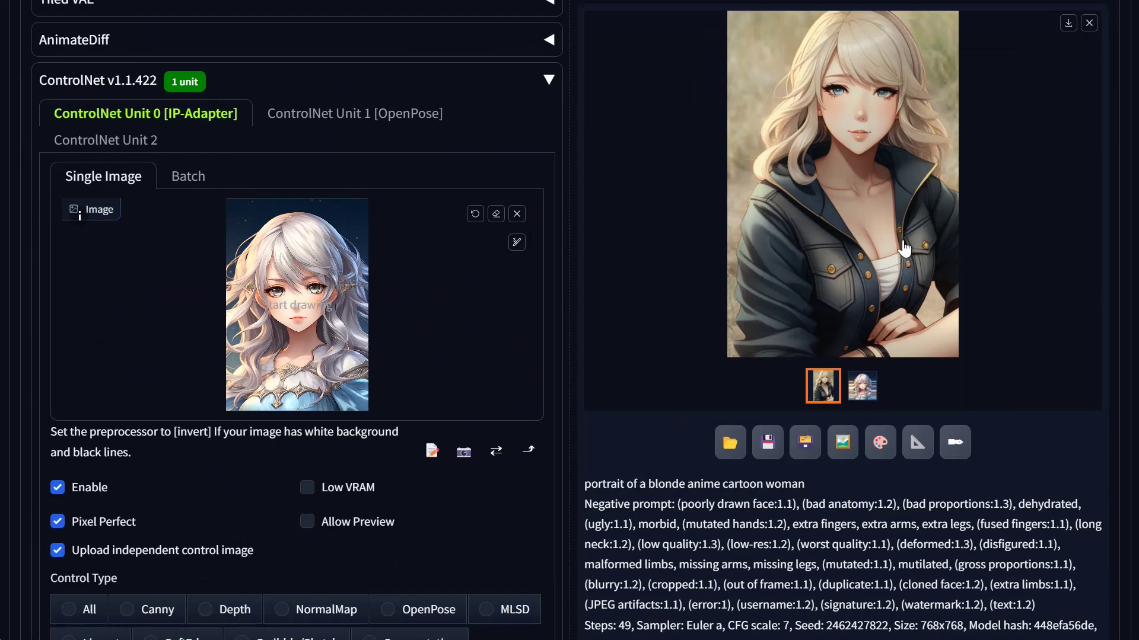
pyautogui.scroll(8, 883, 249)
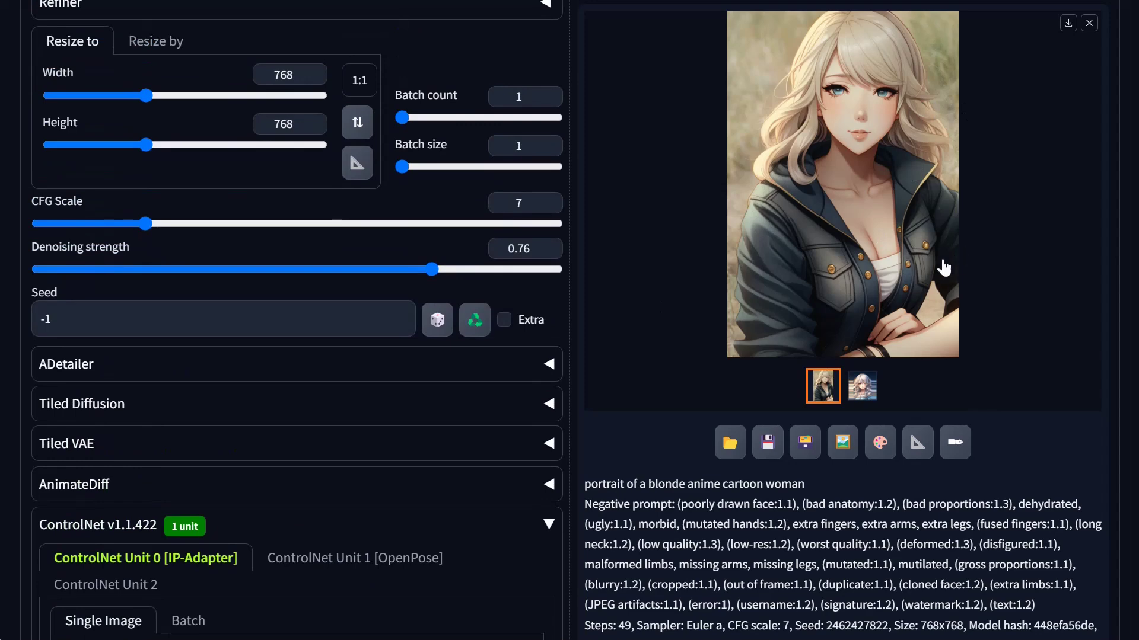
pyautogui.scroll(-5, 966, 257)
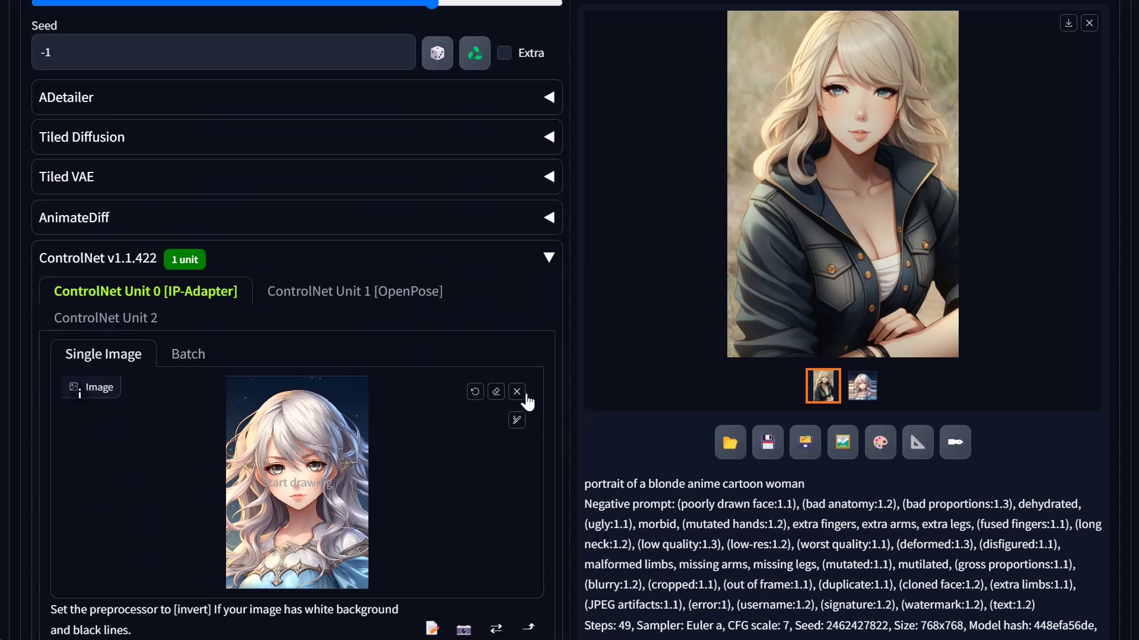
# Clear the control image of ControlNet Unit 0 and load the silver-haired anime portrait again
pyautogui.click(517, 393)
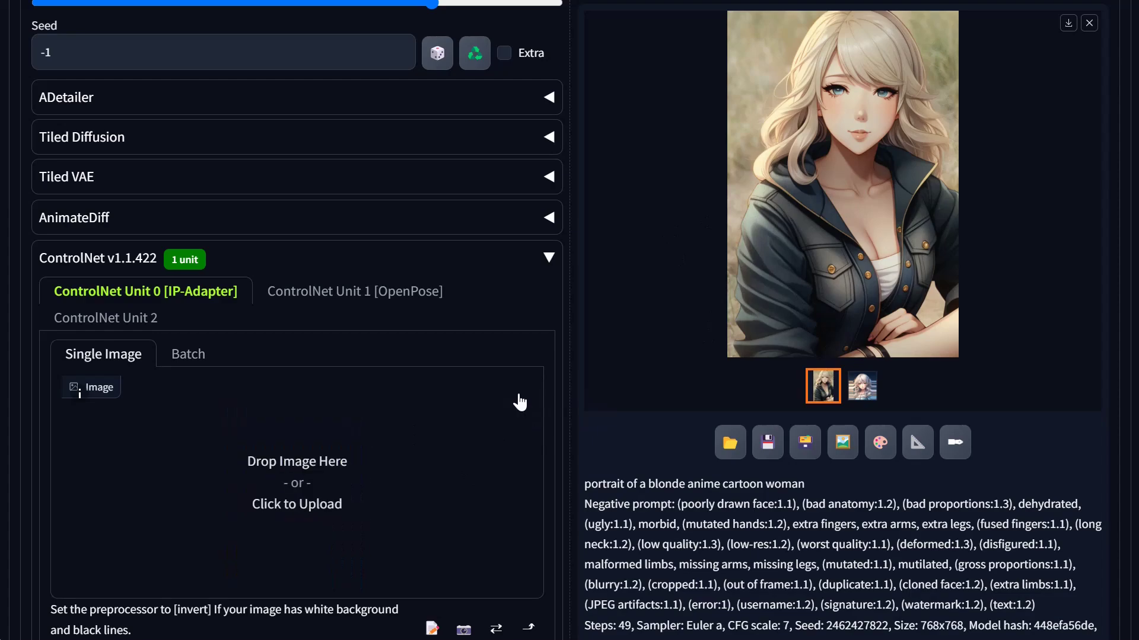
pyautogui.scroll(-3, 305, 534)
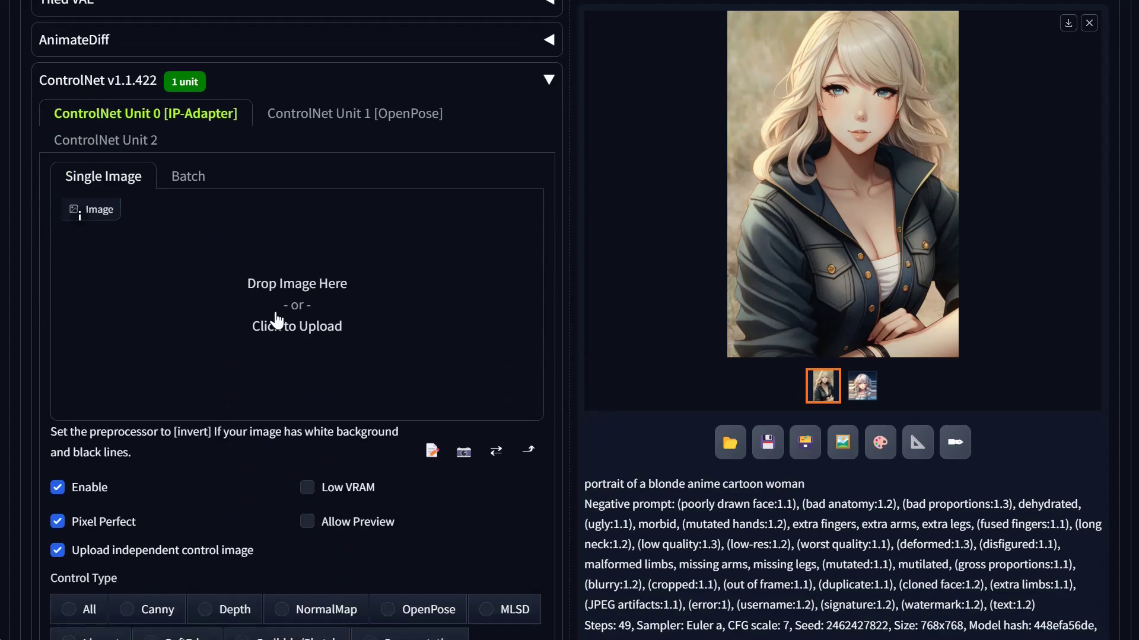
pyautogui.click(265, 323)
pyautogui.press('Escape')
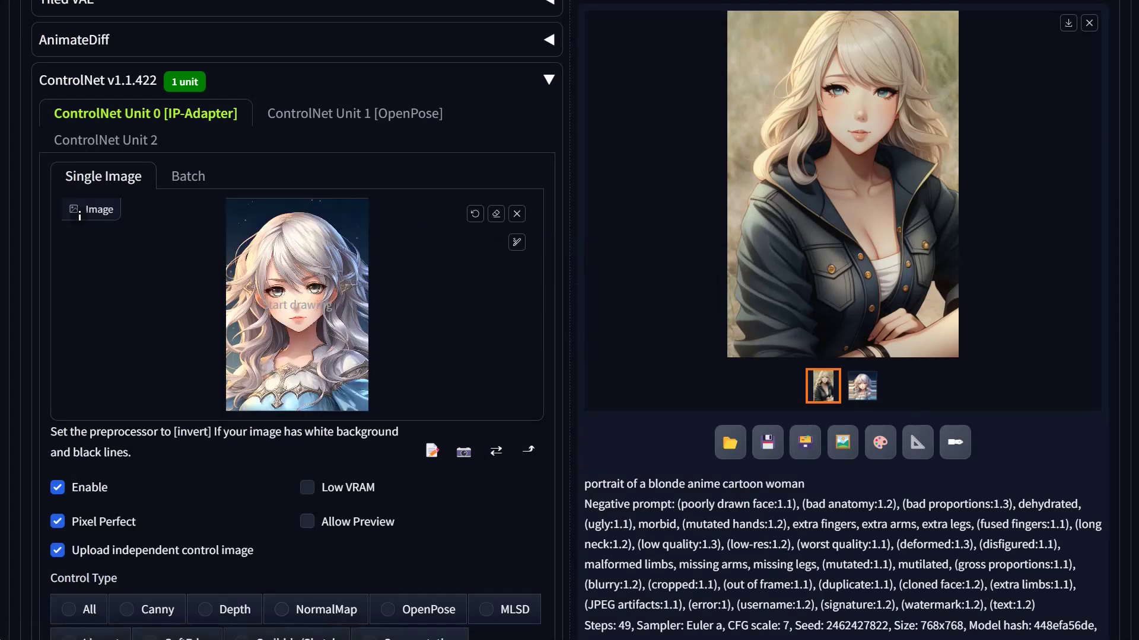
# Switch ControlNet Unit 0 to the Reference control type with the reference_only preprocessor and a control weight of 1
pyautogui.scroll(-7, 445, 490)
pyautogui.click(475, 233)
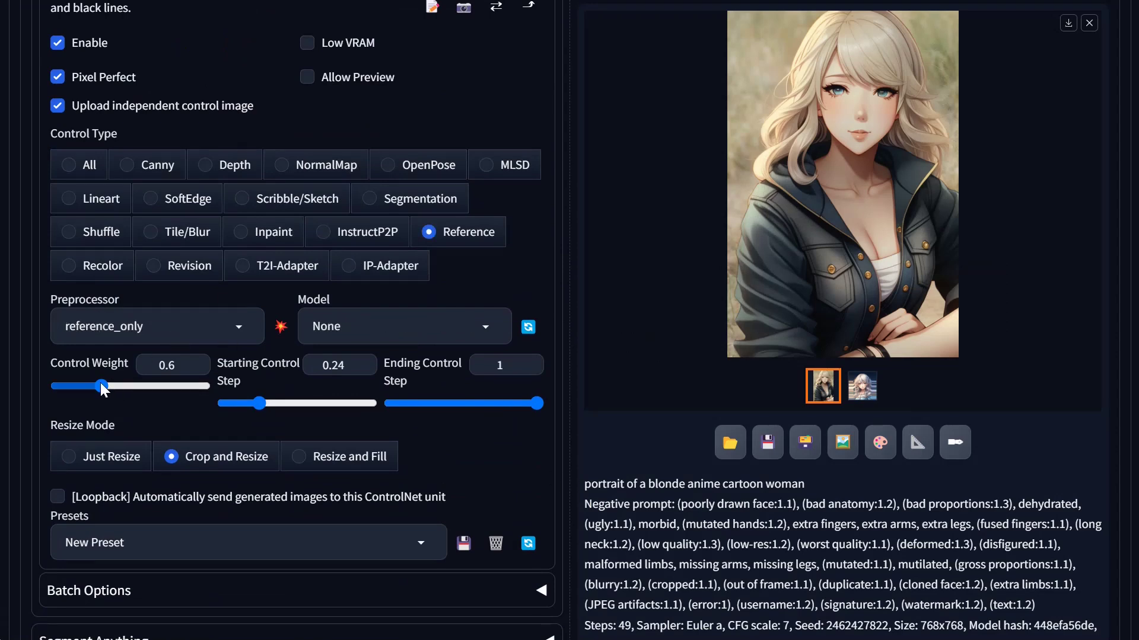
pyautogui.moveTo(125, 386); pyautogui.dragTo(133, 385)
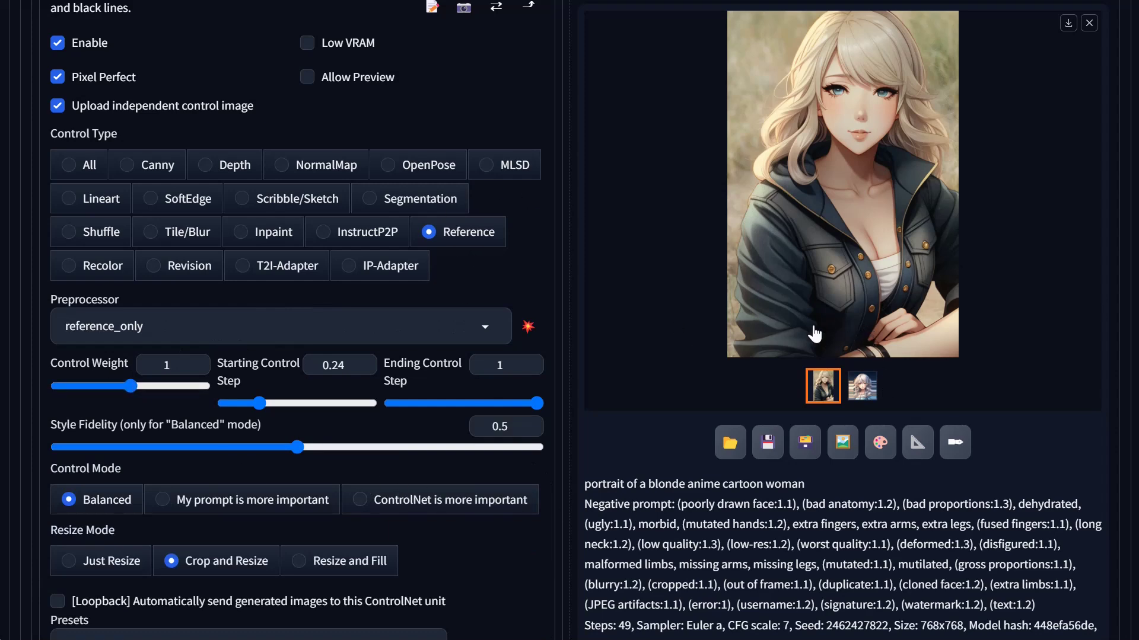
# Generate the inpainted portrait using the Reference unit instead of IP-Adapter
pyautogui.scroll(3, 338, 270)
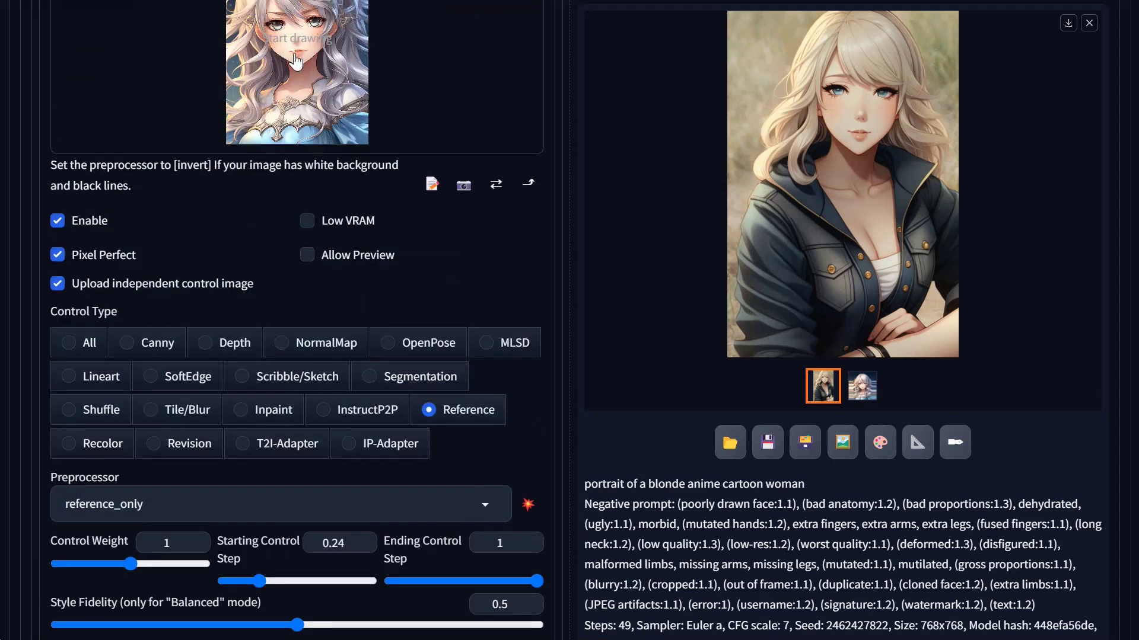
pyautogui.scroll(15, 691, 366)
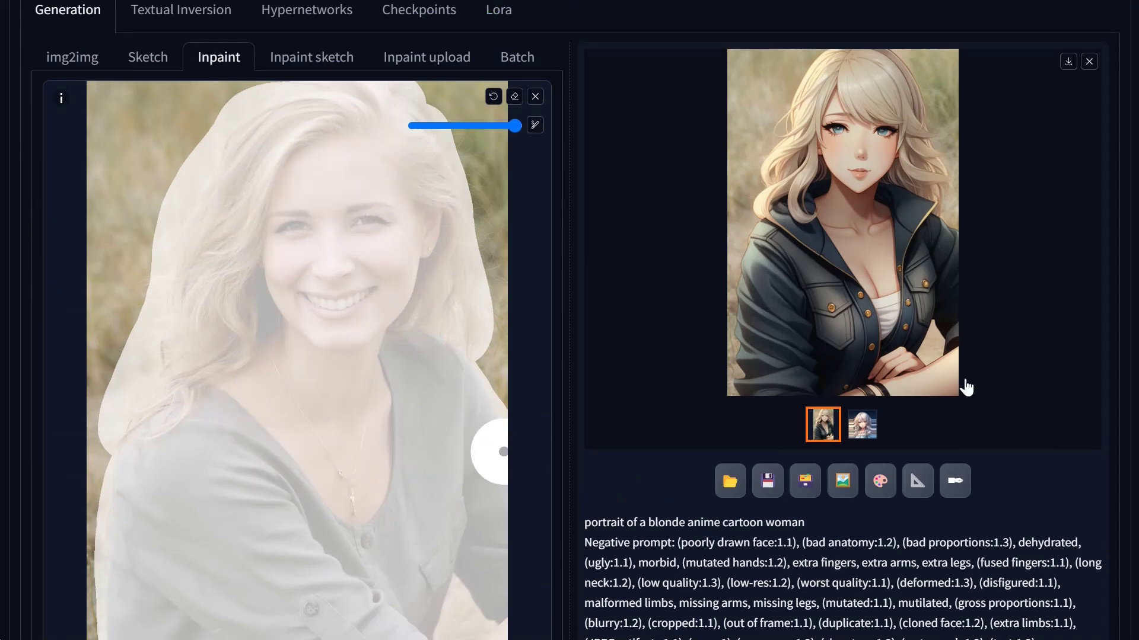
pyautogui.scroll(5, 982, 183)
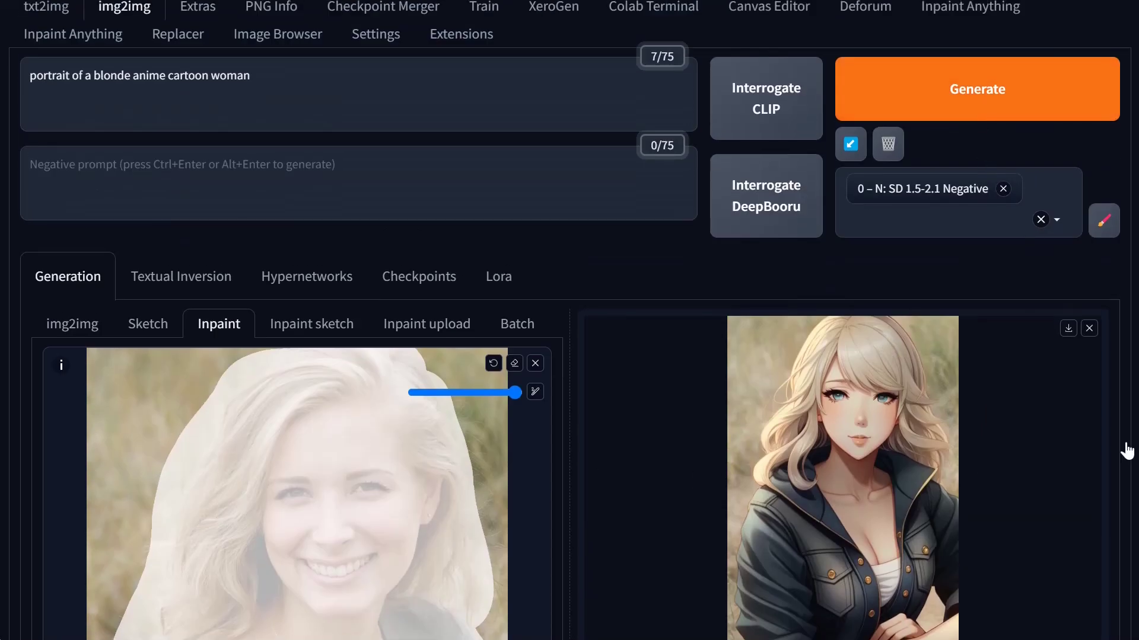
pyautogui.hotkey('ctrl', 'Return')
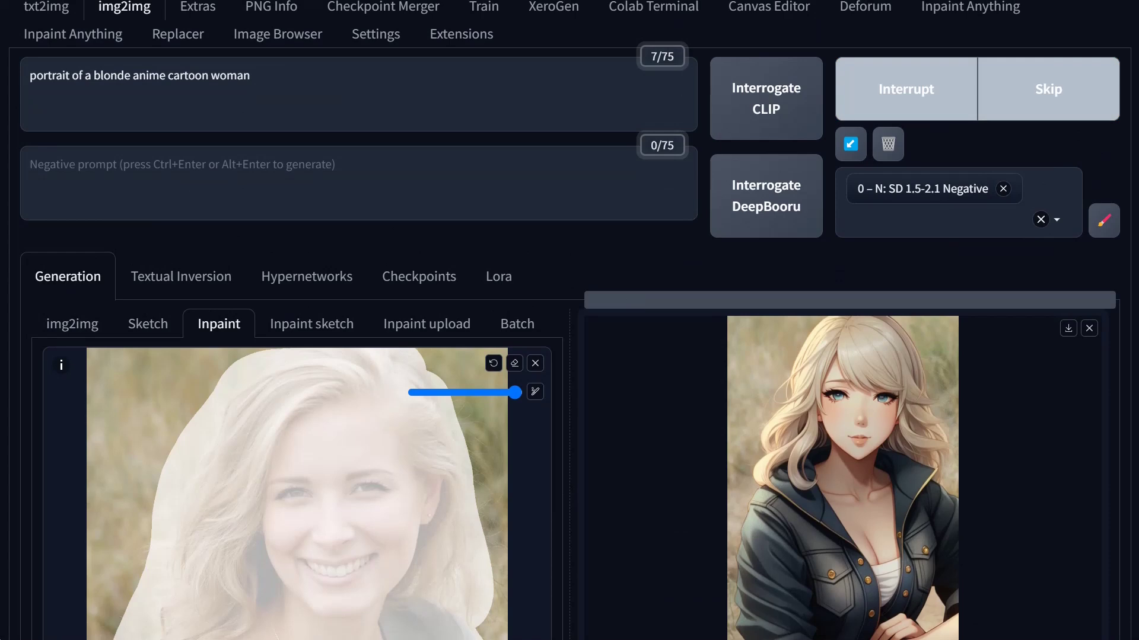
# Set the Reference unit's control weight to 0.75 and lower its starting control step to nearly the minimum
pyautogui.scroll(-3, 889, 323)
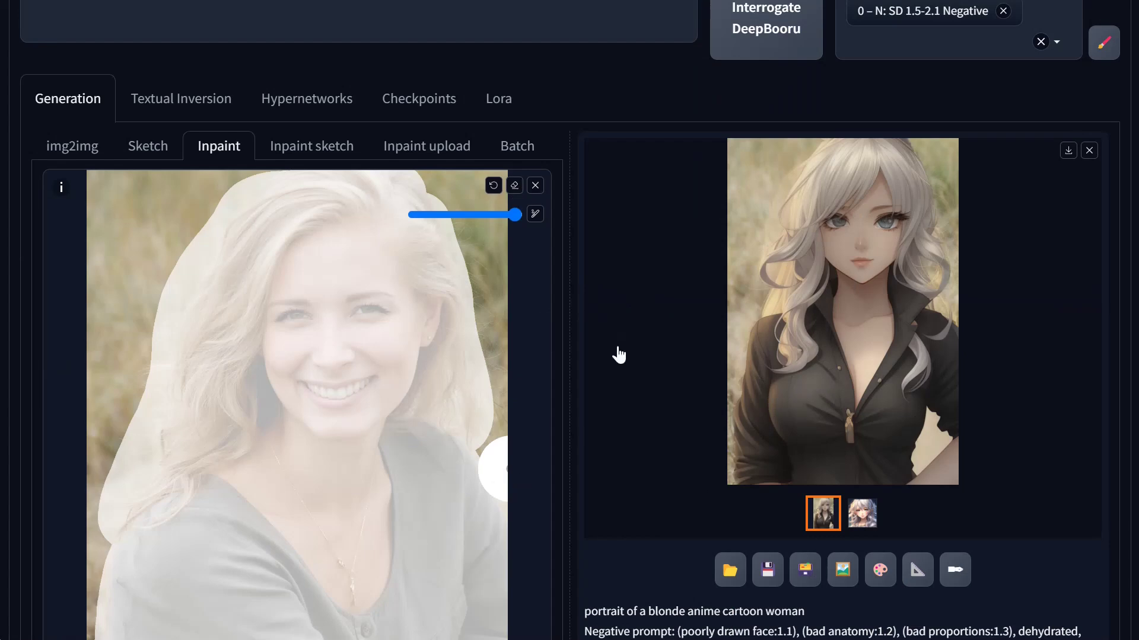
pyautogui.scroll(-8, 617, 356)
pyautogui.scroll(-5, 591, 457)
pyautogui.click(387, 358)
pyautogui.moveTo(387, 357); pyautogui.dragTo(362, 358)
pyautogui.scroll(-10, 361, 359)
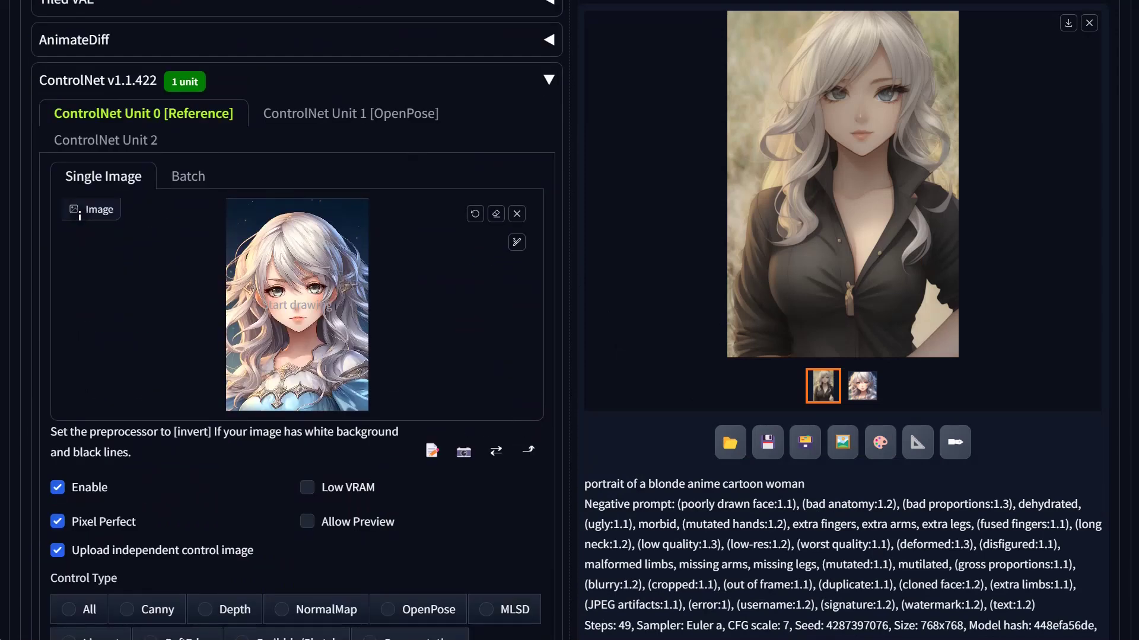
pyautogui.scroll(-10, 80, 216)
pyautogui.moveTo(133, 301); pyautogui.dragTo(112, 298)
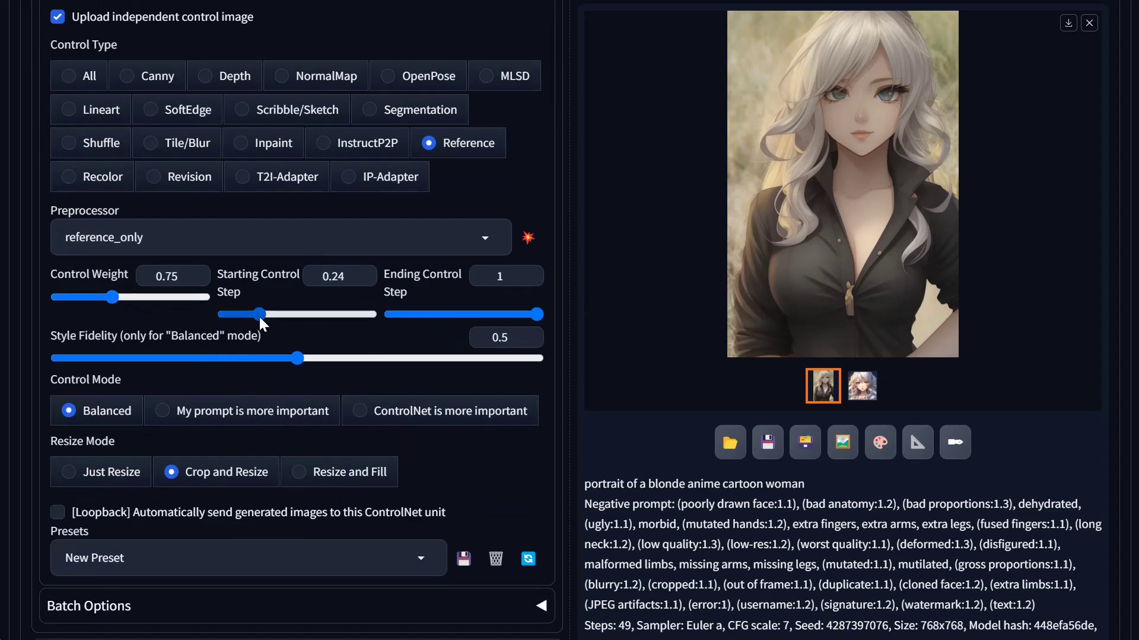
pyautogui.click(226, 315)
# Generate the portrait with the changed Reference settings and inspect the result
pyautogui.scroll(15, 681, 400)
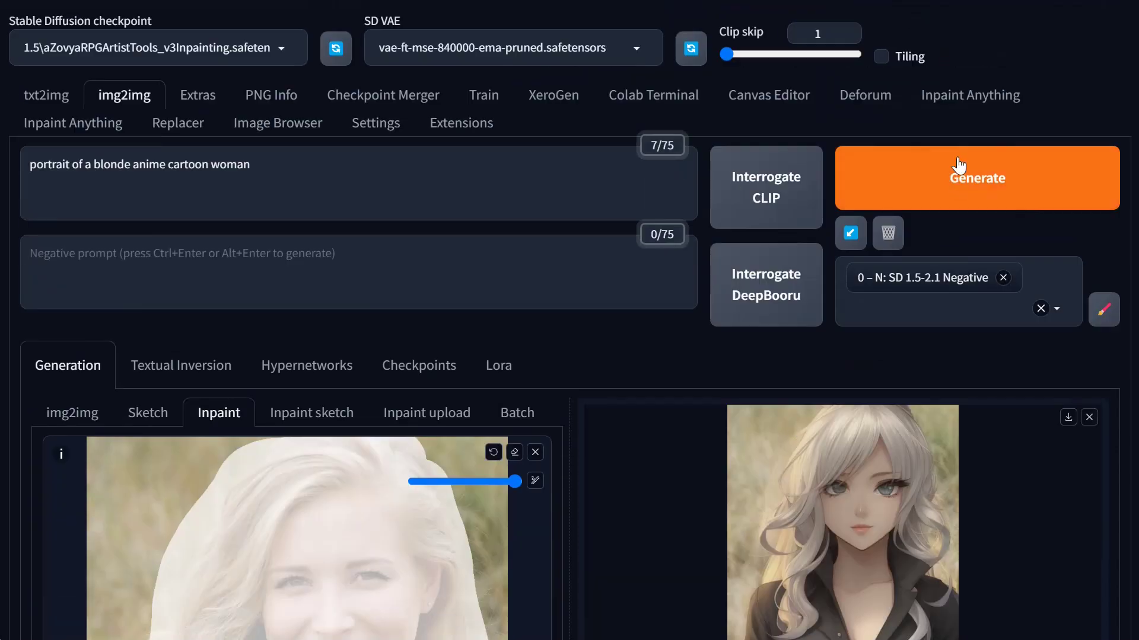
pyautogui.hotkey('ctrl', 'Return')
pyautogui.scroll(-7, 308, 468)
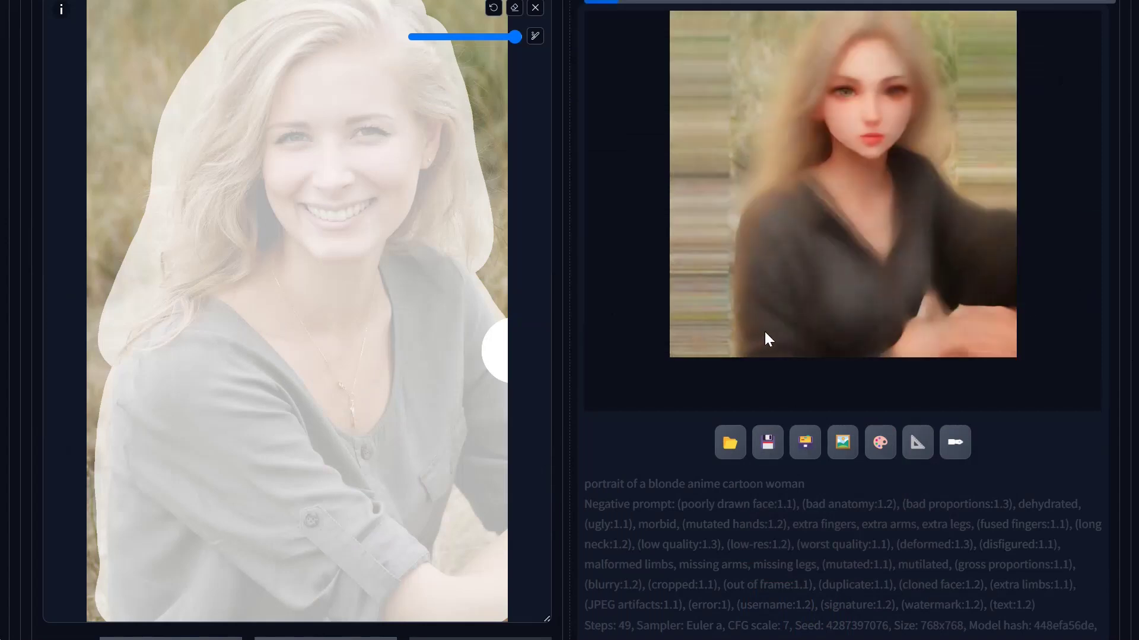
pyautogui.scroll(2, 1015, 495)
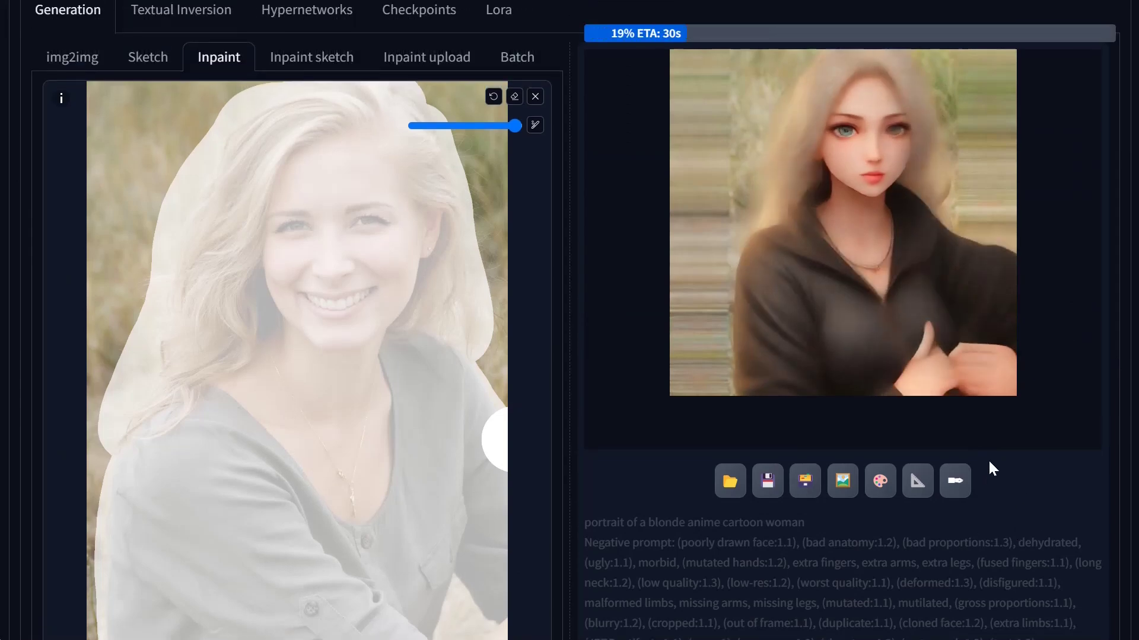
pyautogui.scroll(1, 976, 469)
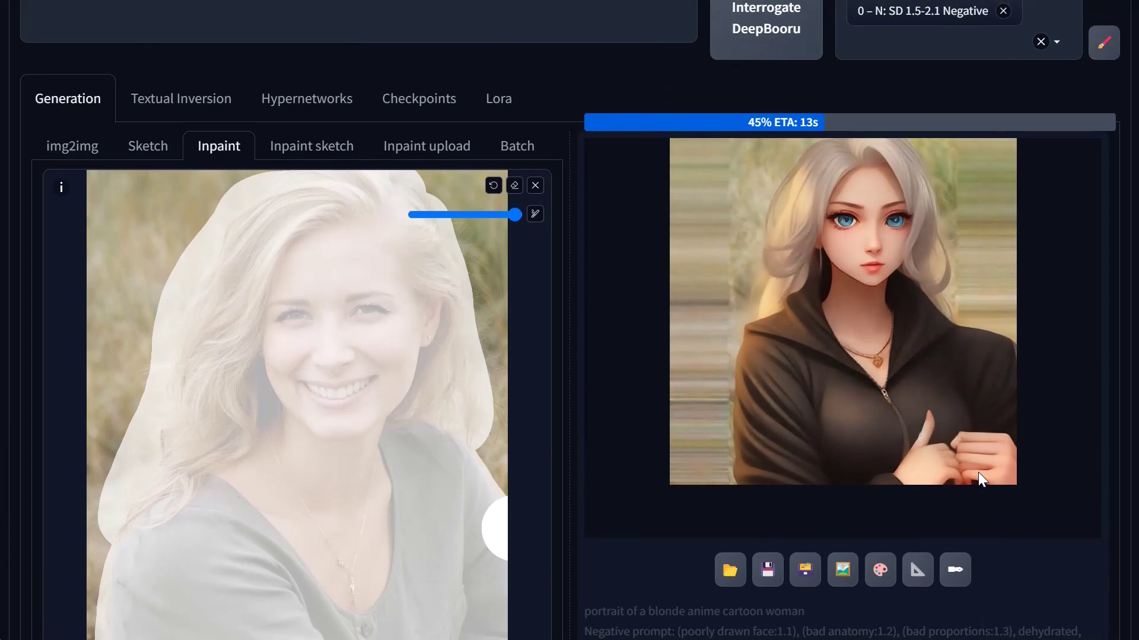
pyautogui.scroll(1, 977, 472)
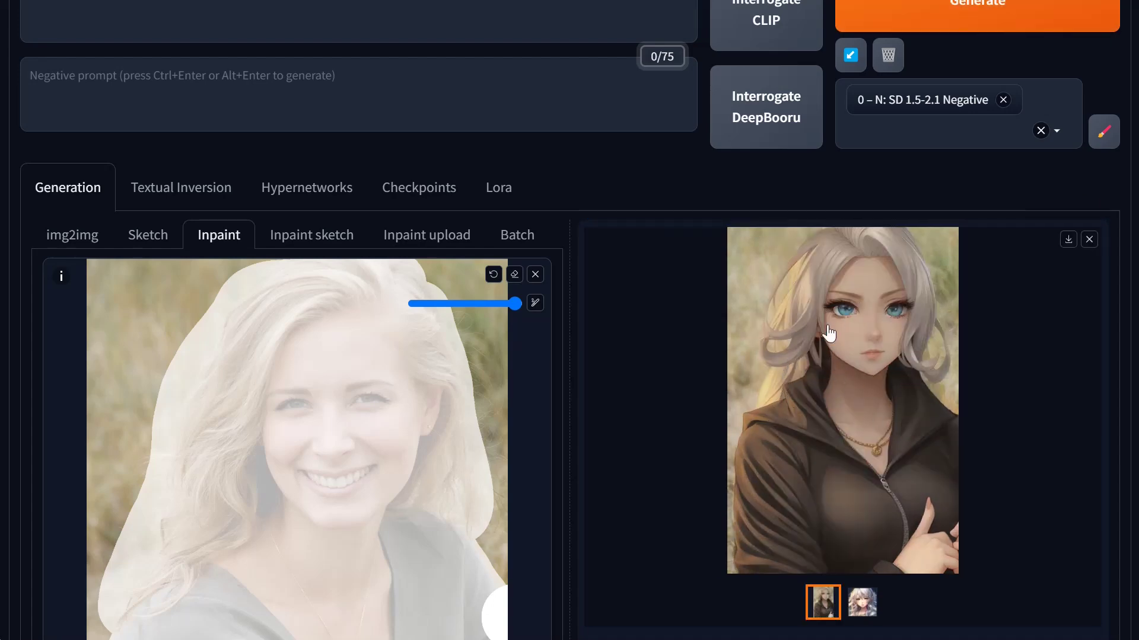
# Change the SD VAE to aZovyaRPGArtistTools_v3Inpainting.vae.pt
pyautogui.scroll(1, 835, 391)
pyautogui.scroll(3, 834, 391)
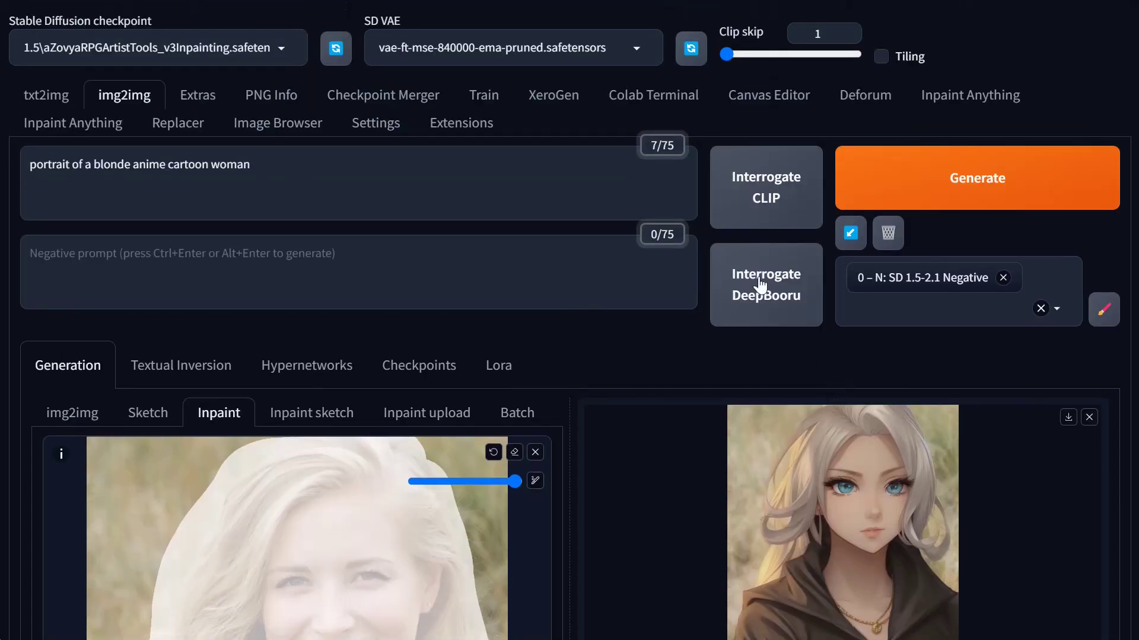
pyautogui.click(543, 47)
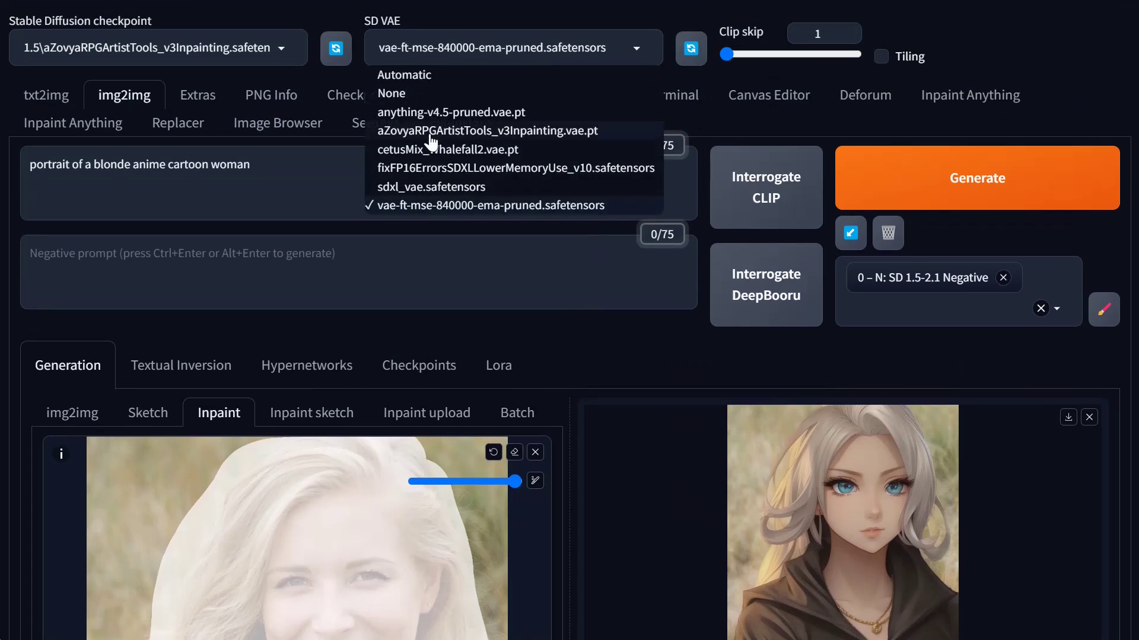
pyautogui.click(429, 136)
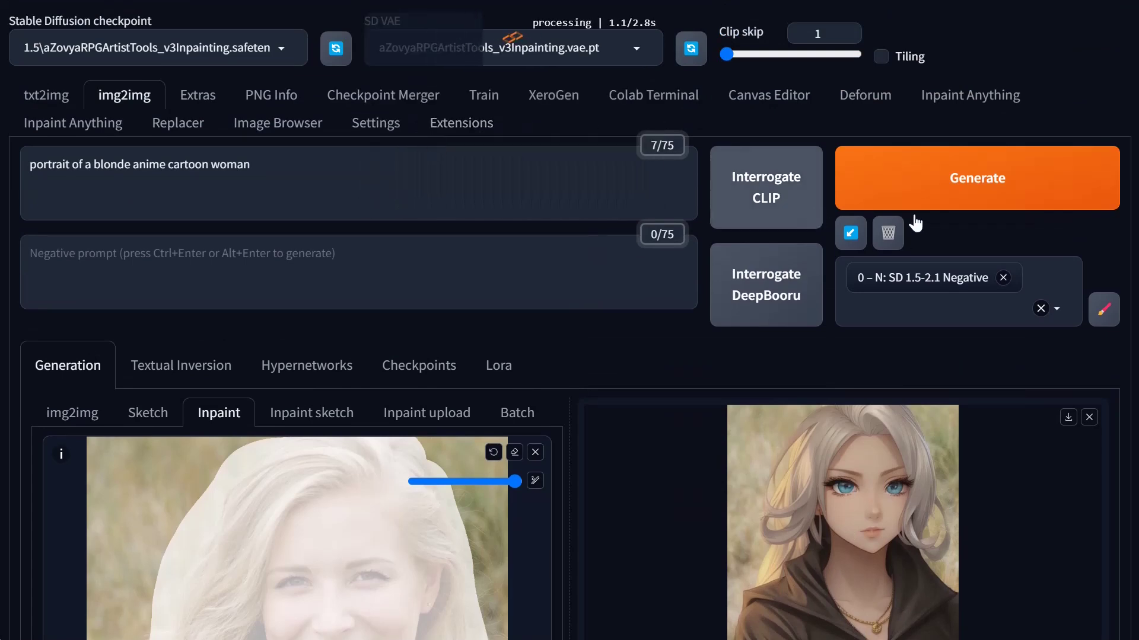
# Set the inpainting denoising strength to 0.79
pyautogui.scroll(-8, 941, 433)
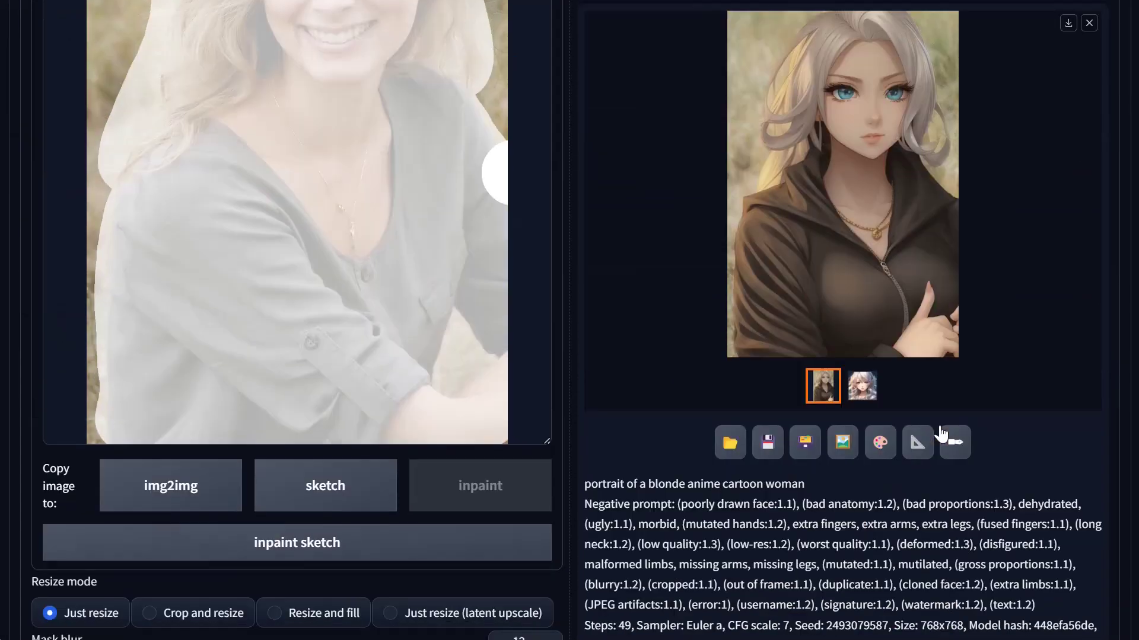
pyautogui.scroll(5, 467, 368)
pyautogui.scroll(-15, 467, 367)
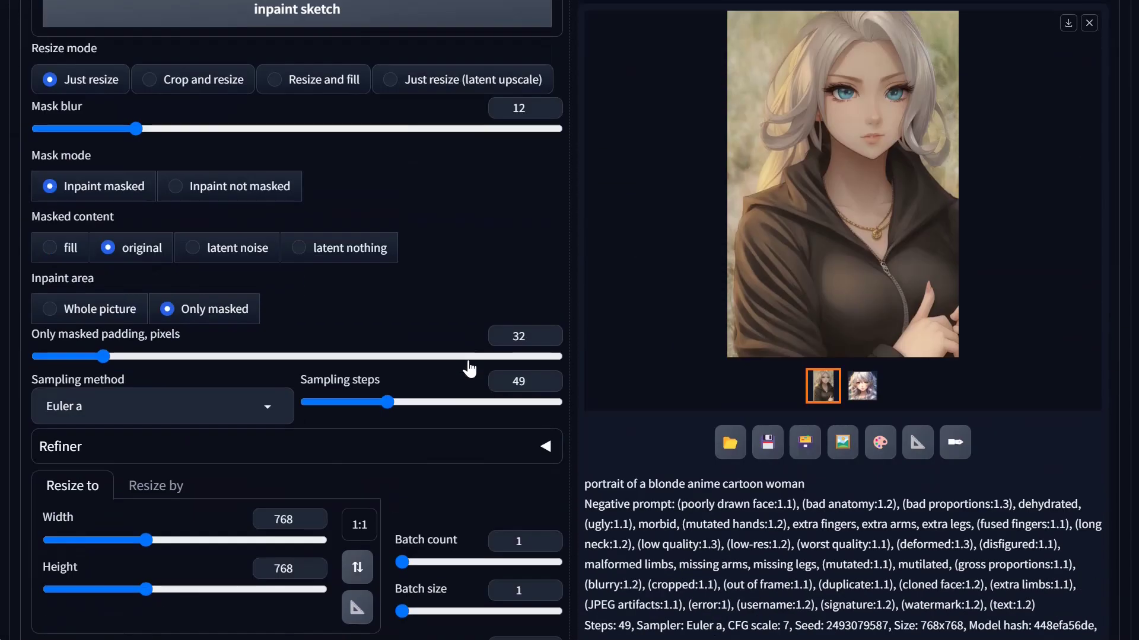
pyautogui.moveTo(496, 447); pyautogui.dragTo(453, 449)
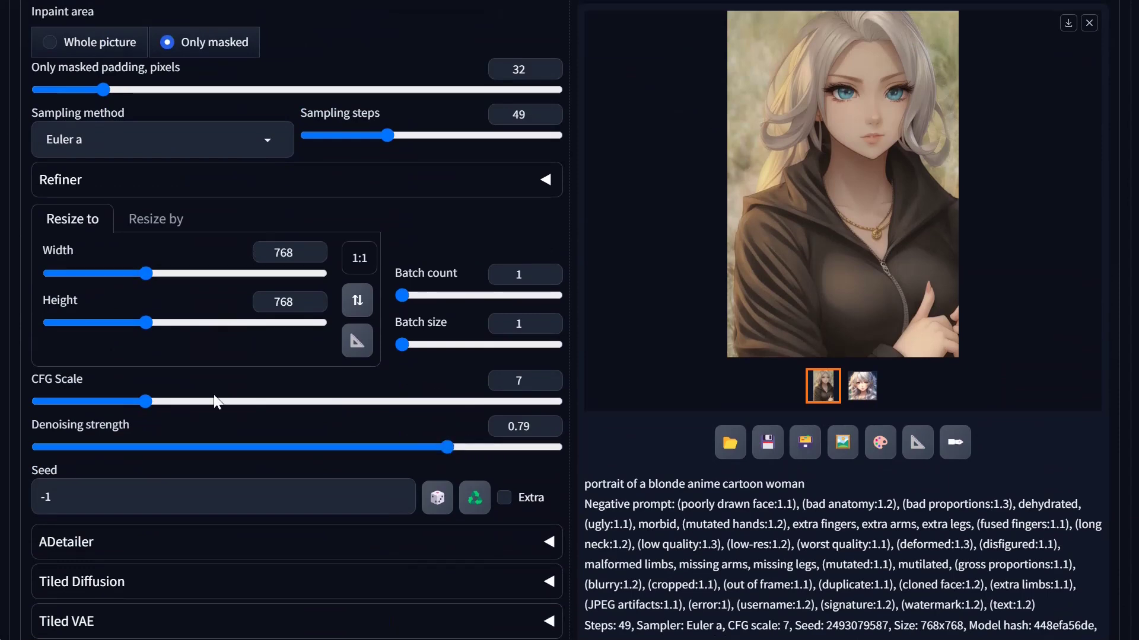
# Replace the old man's photo in the OpenPose unit with the photo of the blonde woman
pyautogui.scroll(-12, 219, 386)
pyautogui.click(332, 113)
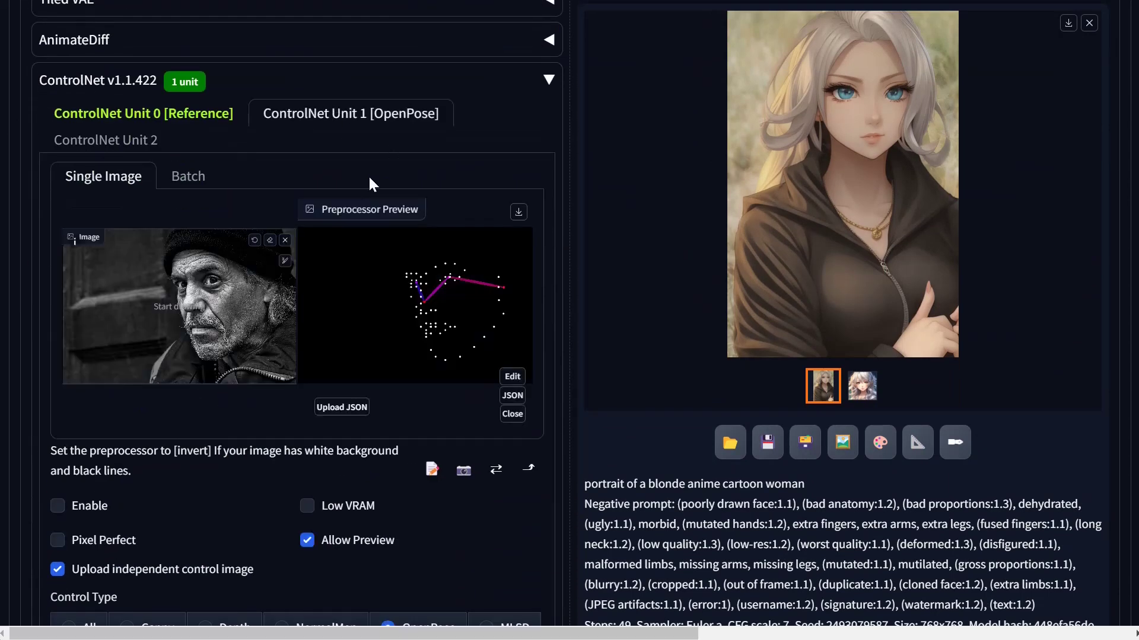
pyautogui.click(285, 241)
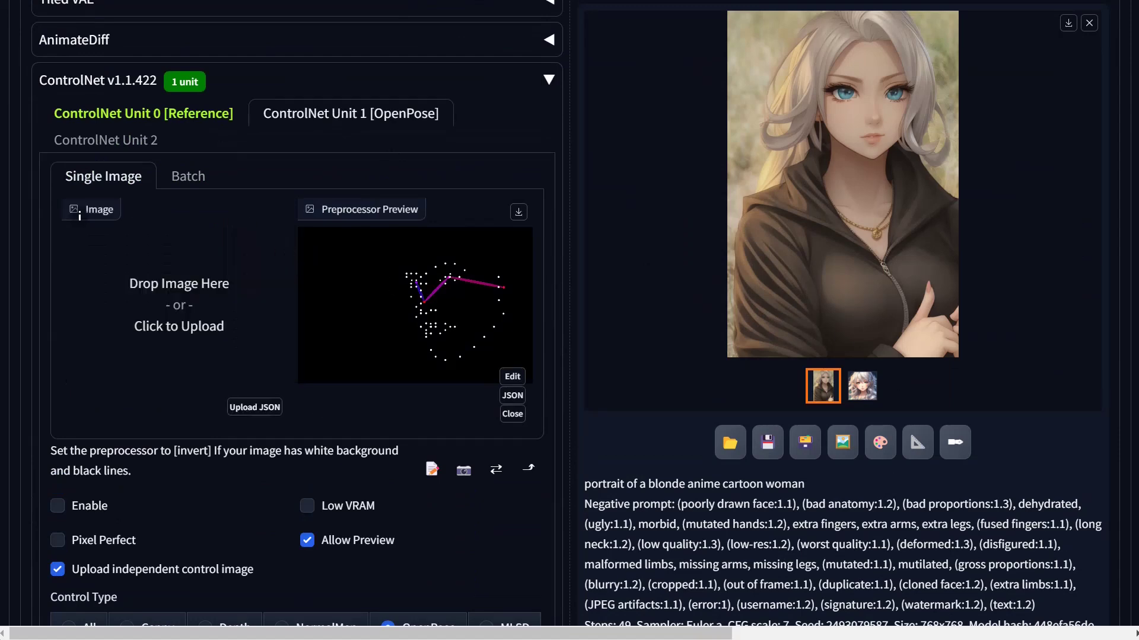
pyautogui.moveTo(261, 347); pyautogui.dragTo(178, 338)
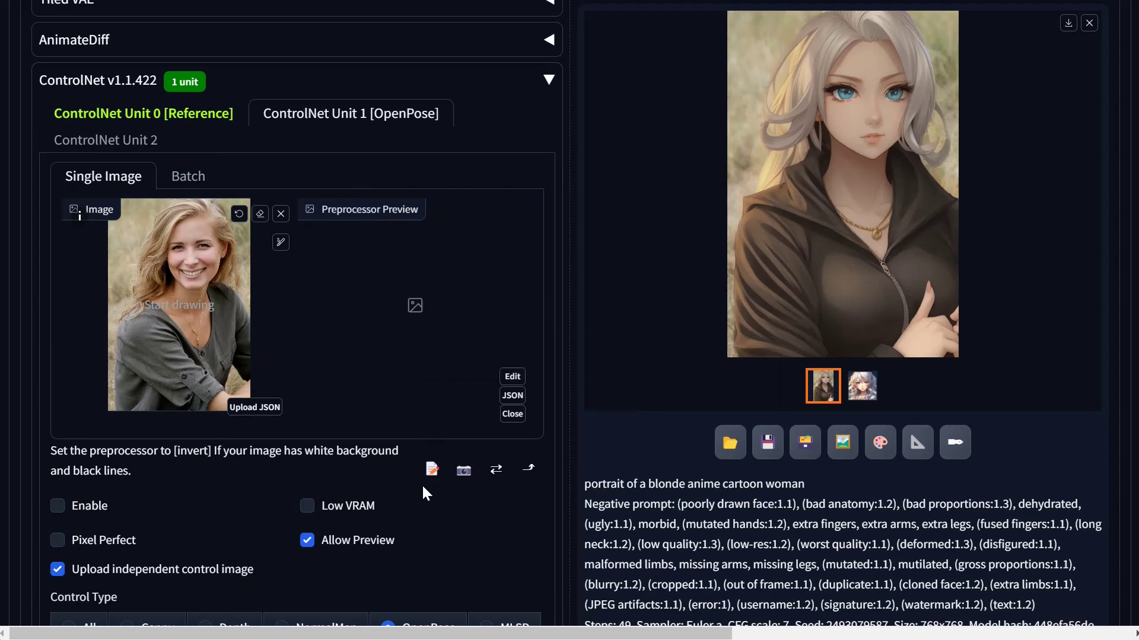
# Enable the OpenPose unit with Pixel Perfect and raise its control weight slightly
pyautogui.scroll(-6, 425, 468)
pyautogui.click(83, 155)
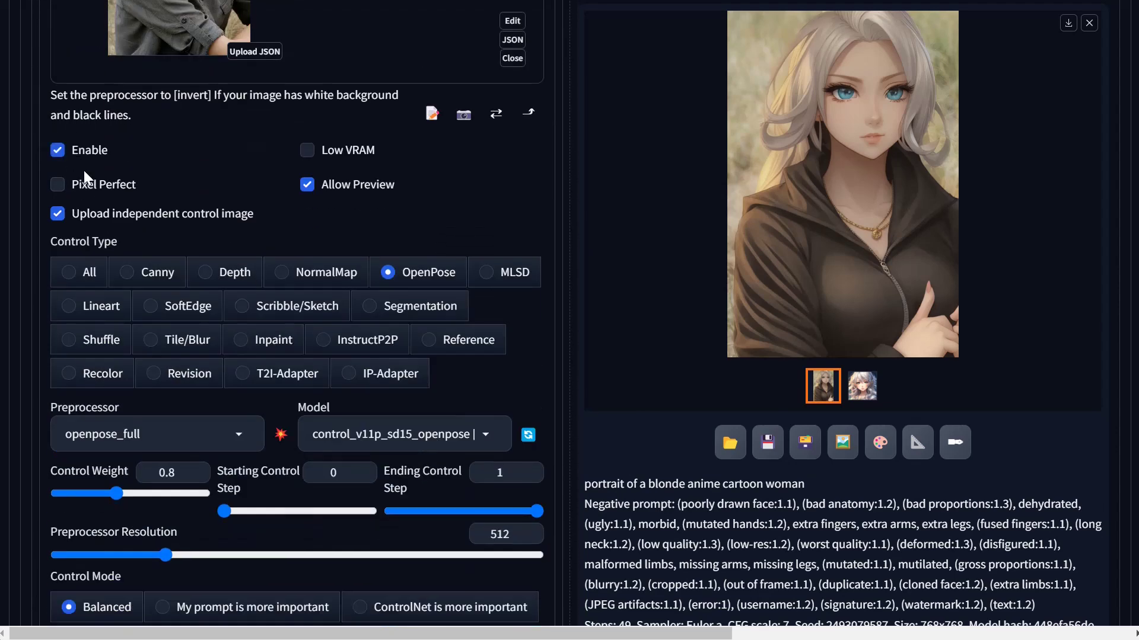
pyautogui.click(88, 189)
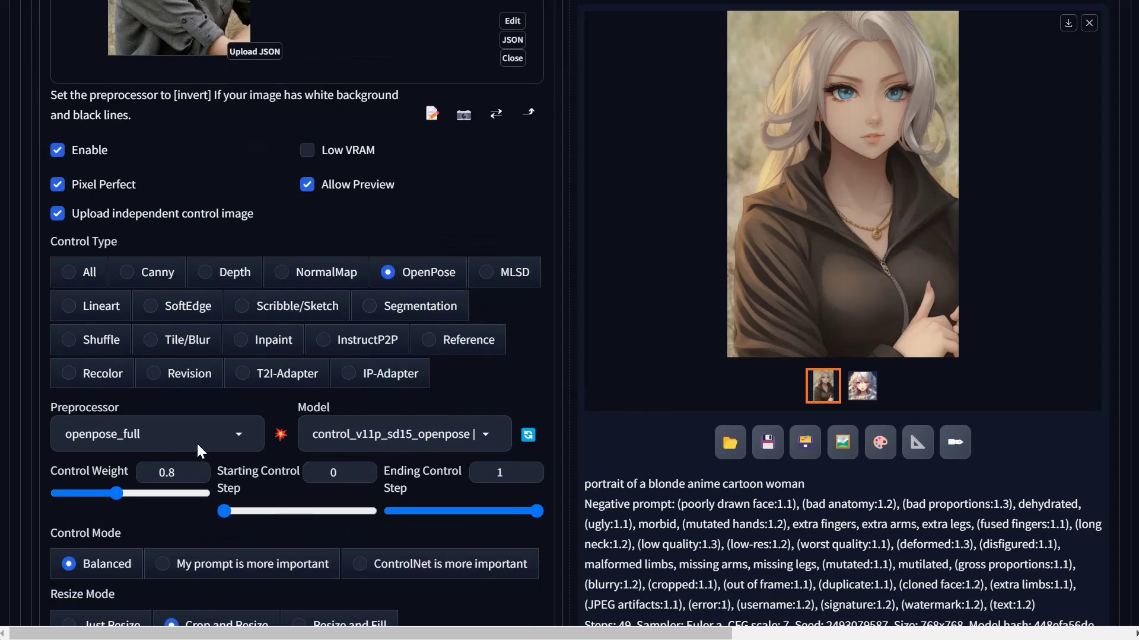
pyautogui.moveTo(119, 491); pyautogui.dragTo(132, 492)
pyautogui.scroll(12, 678, 460)
pyautogui.scroll(-5, 272, 376)
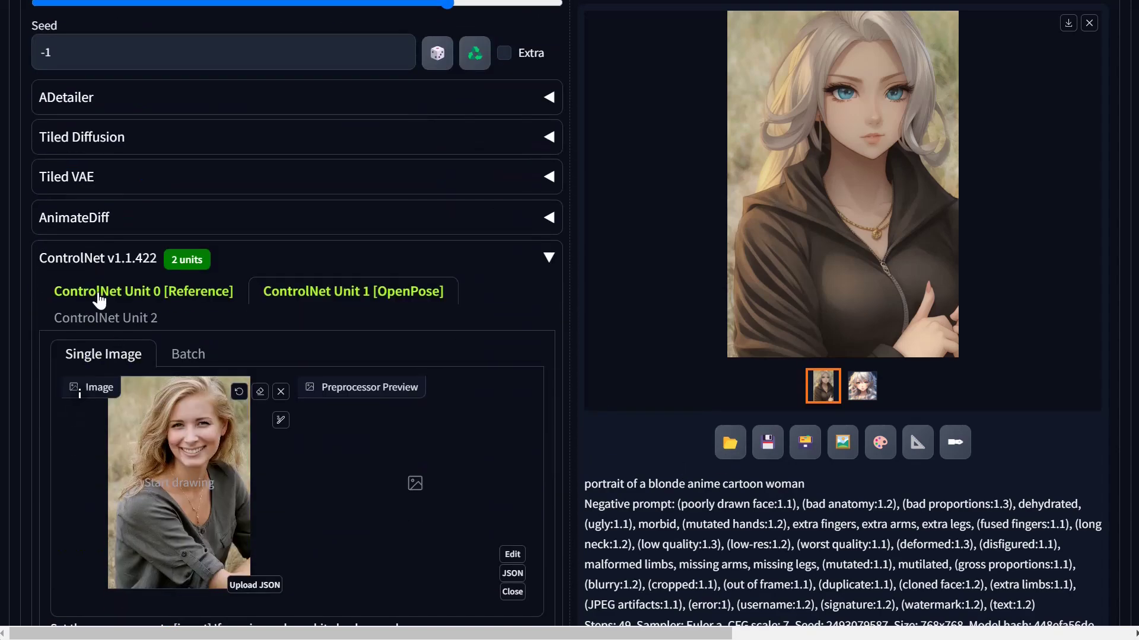
# Lower the Reference unit's control weight to 0.6 and generate the inpainted anime portrait
pyautogui.click(99, 301)
pyautogui.scroll(-9, 545, 436)
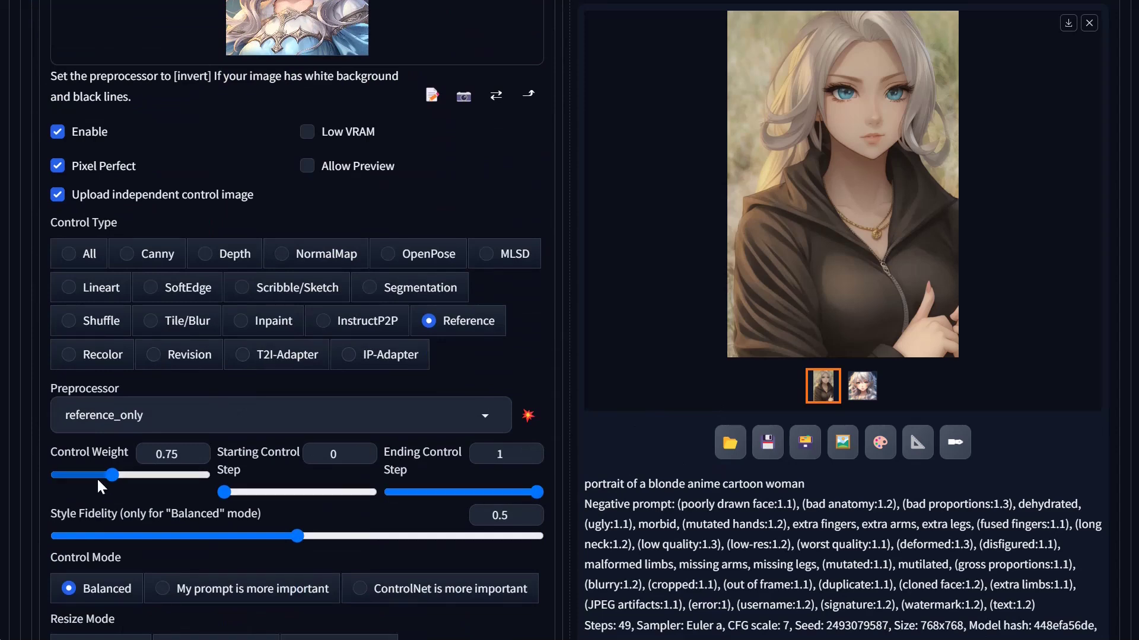
pyautogui.moveTo(112, 475); pyautogui.dragTo(100, 475)
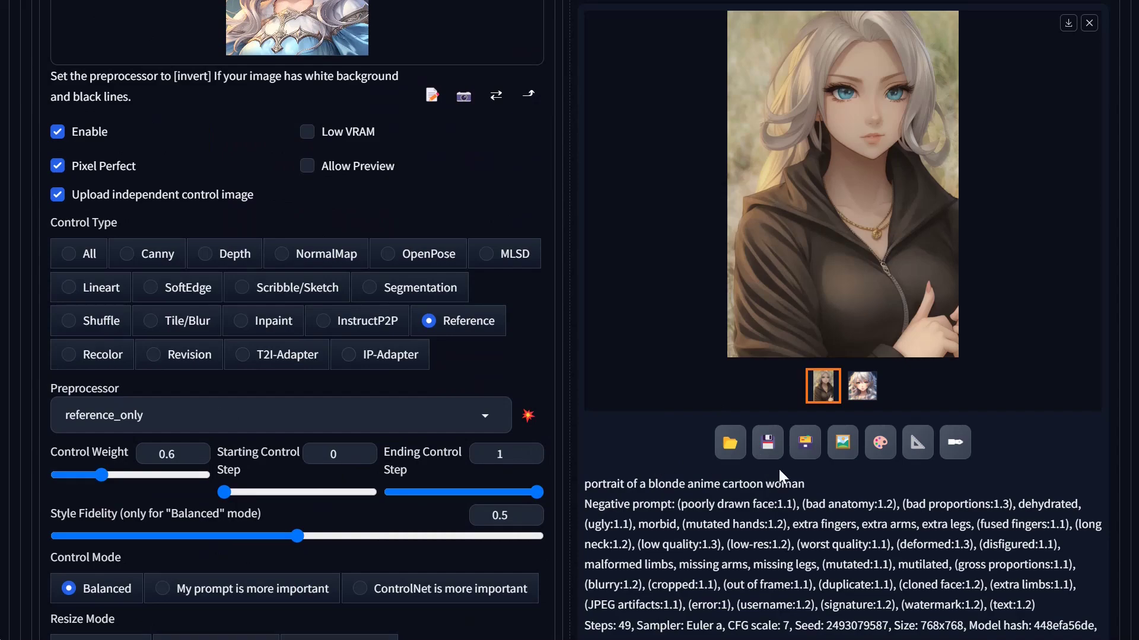
pyautogui.scroll(20, 774, 471)
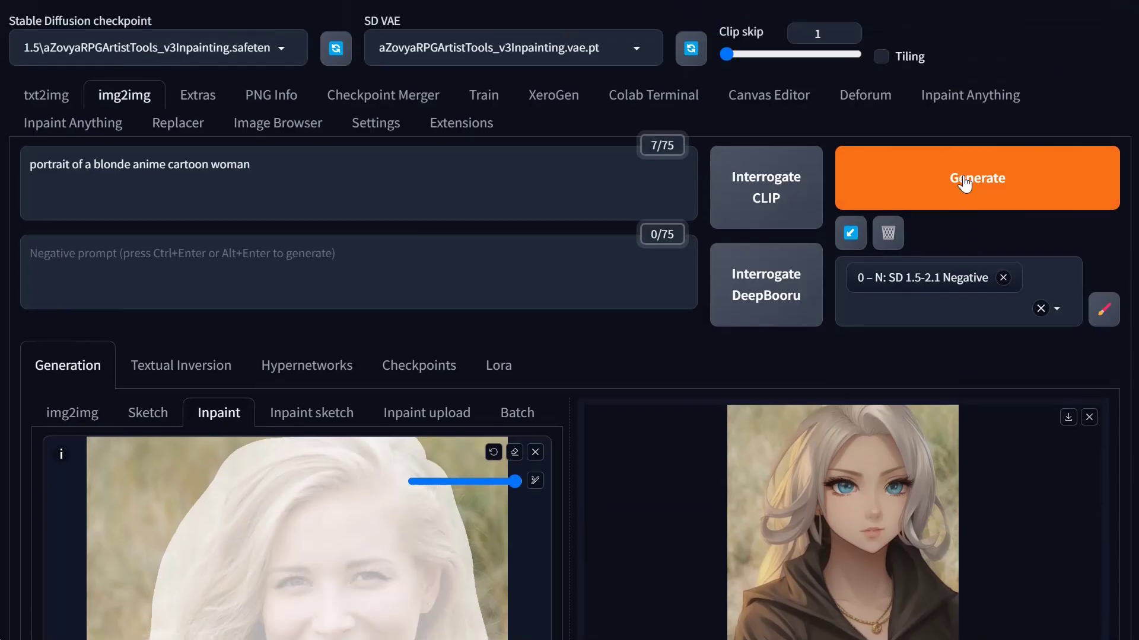
pyautogui.click(964, 184)
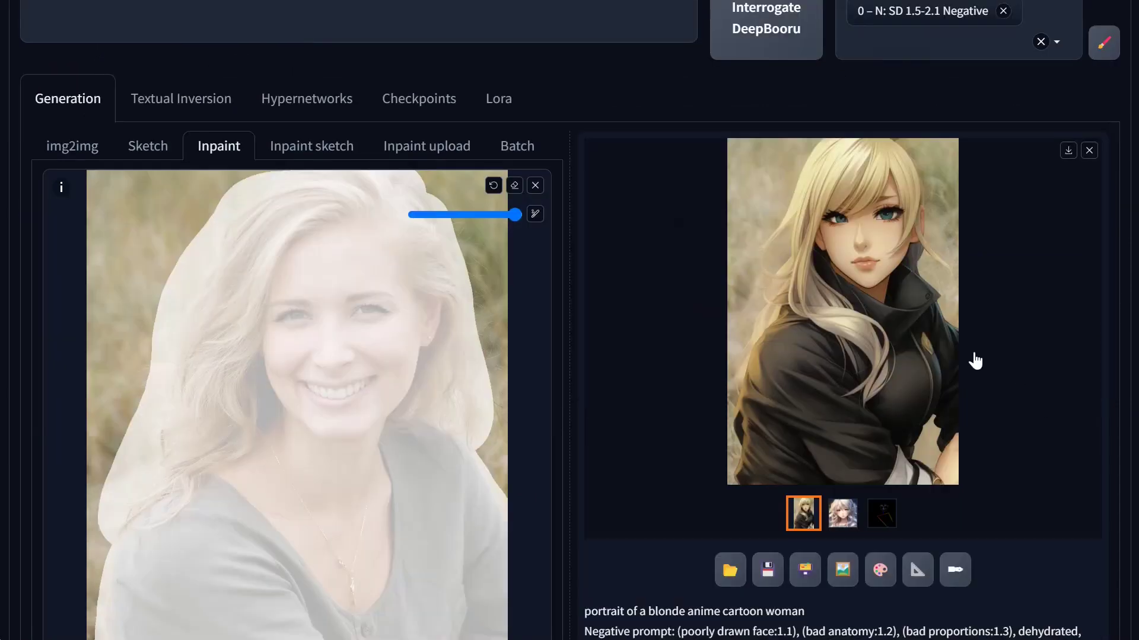
# Compare the generated anime portrait with the source photo, the silver-haired reference image and the generation and Reference unit settings
pyautogui.scroll(-2, 688, 402)
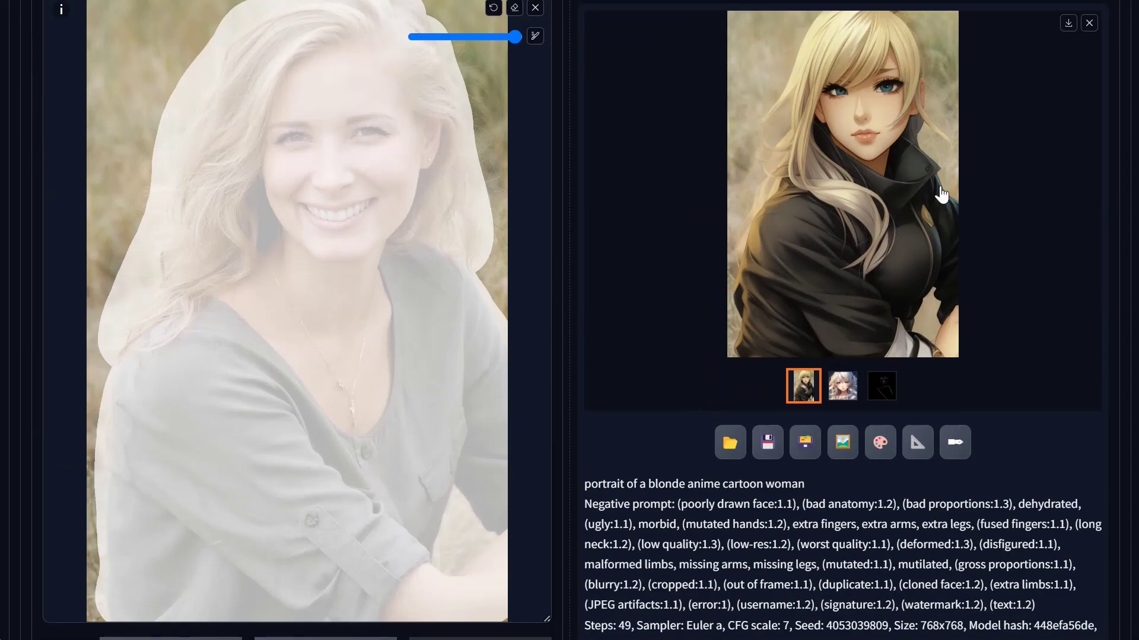
pyautogui.scroll(-20, 728, 408)
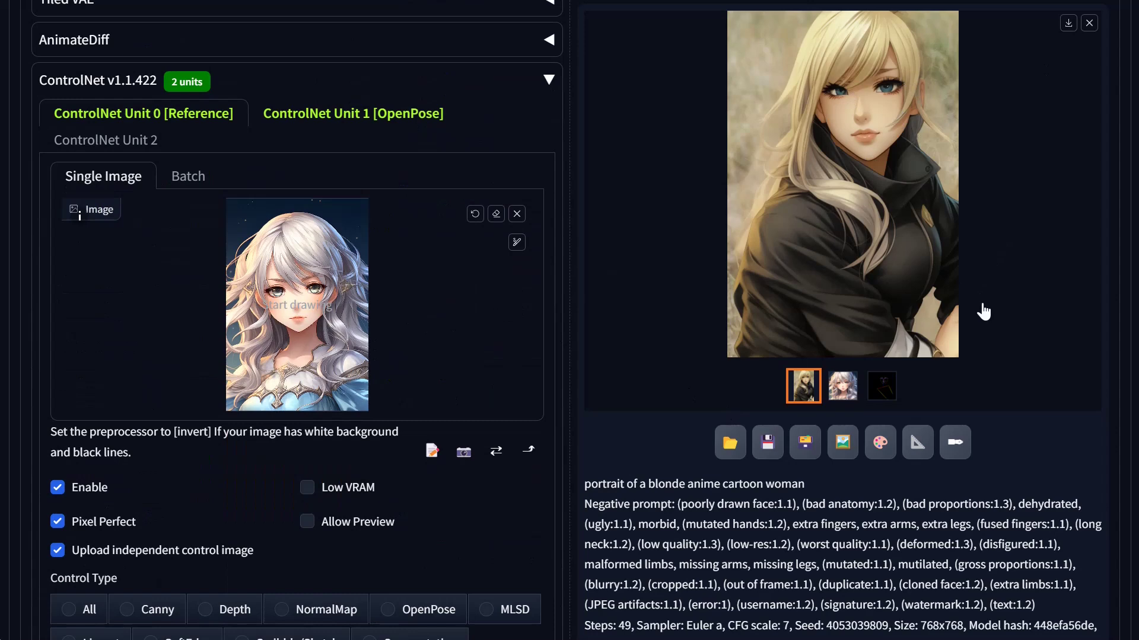
pyautogui.scroll(10, 937, 317)
pyautogui.scroll(12, 937, 317)
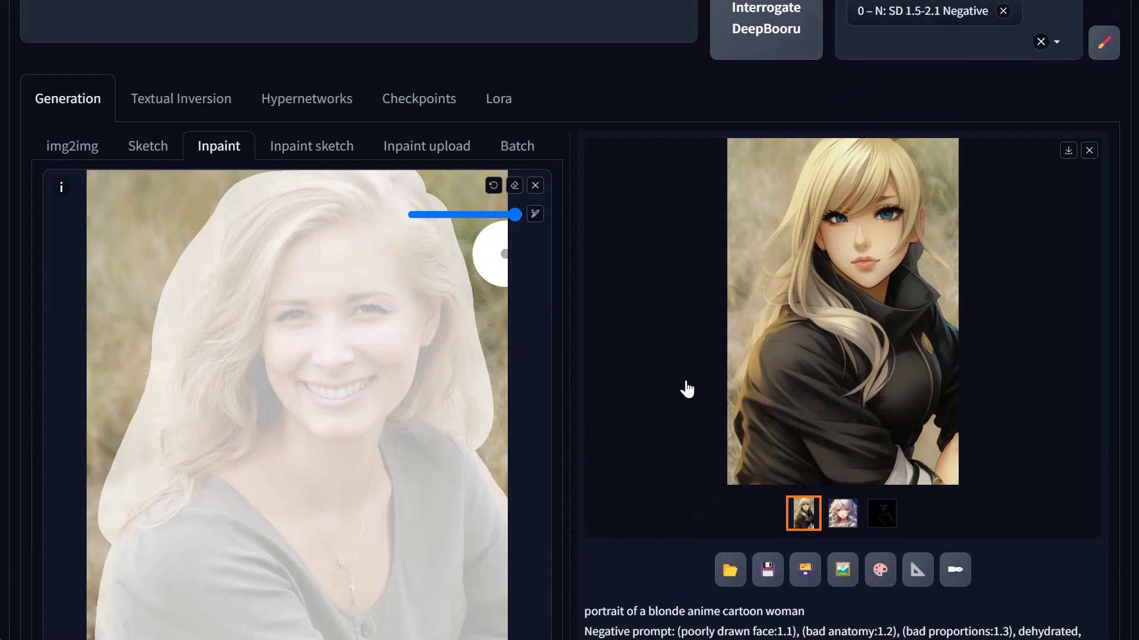
pyautogui.scroll(-15, 613, 470)
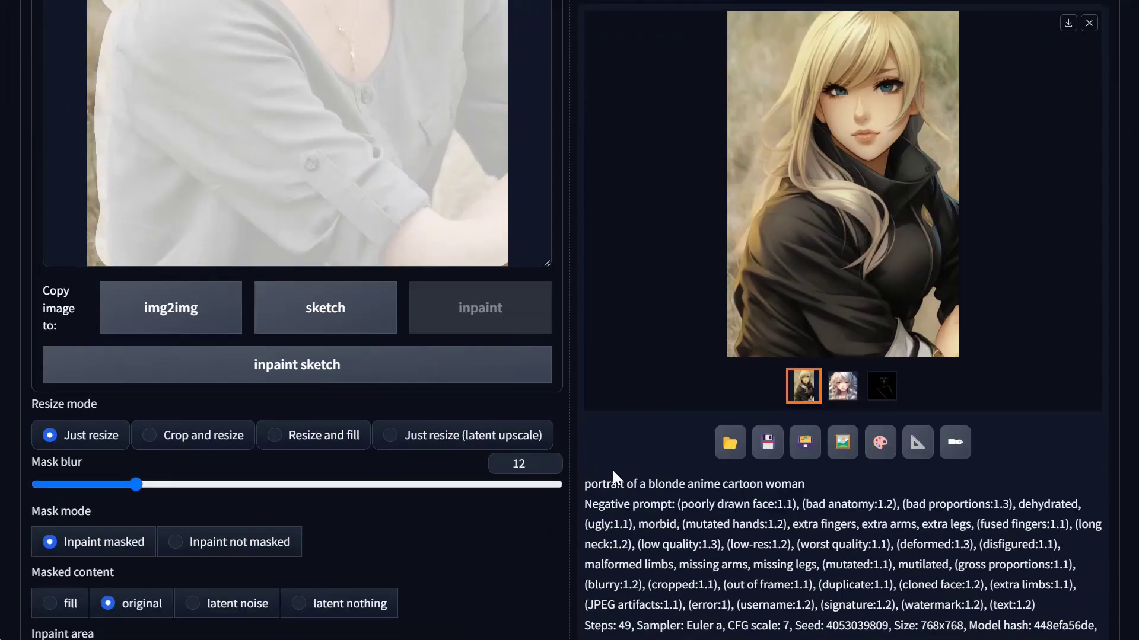
pyautogui.scroll(-6, 617, 462)
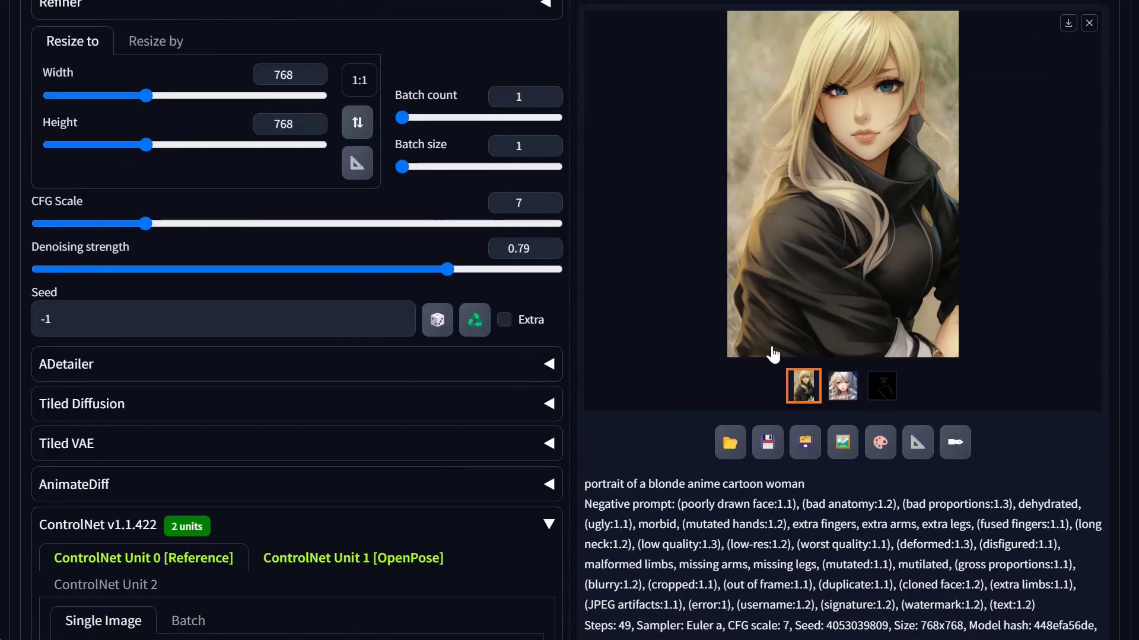
pyautogui.scroll(-12, 468, 435)
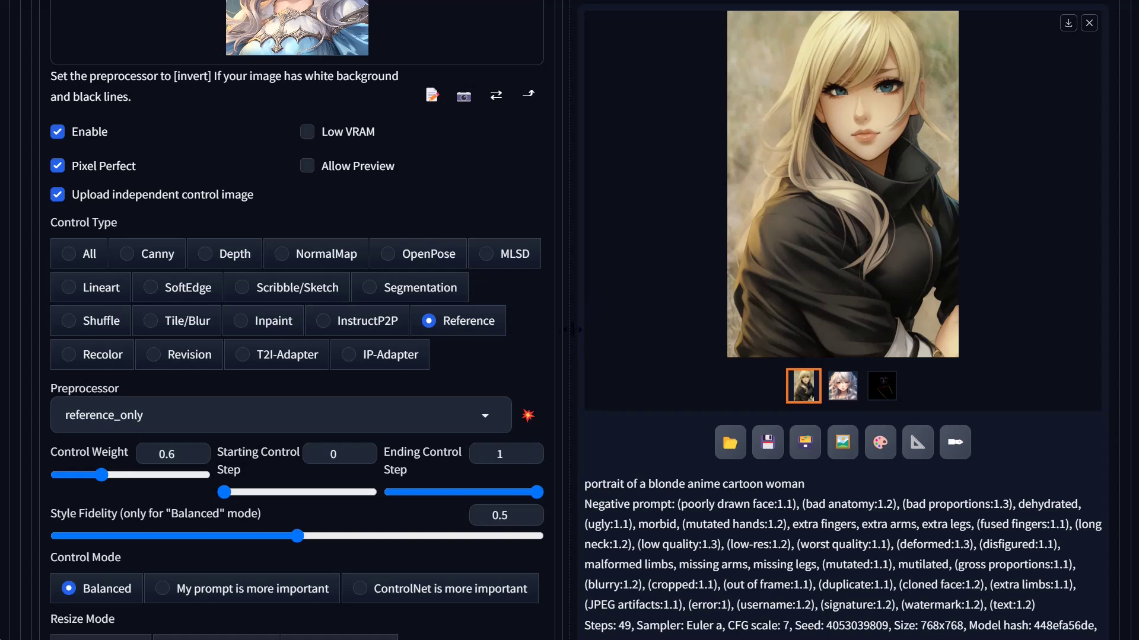
pyautogui.scroll(6, 552, 363)
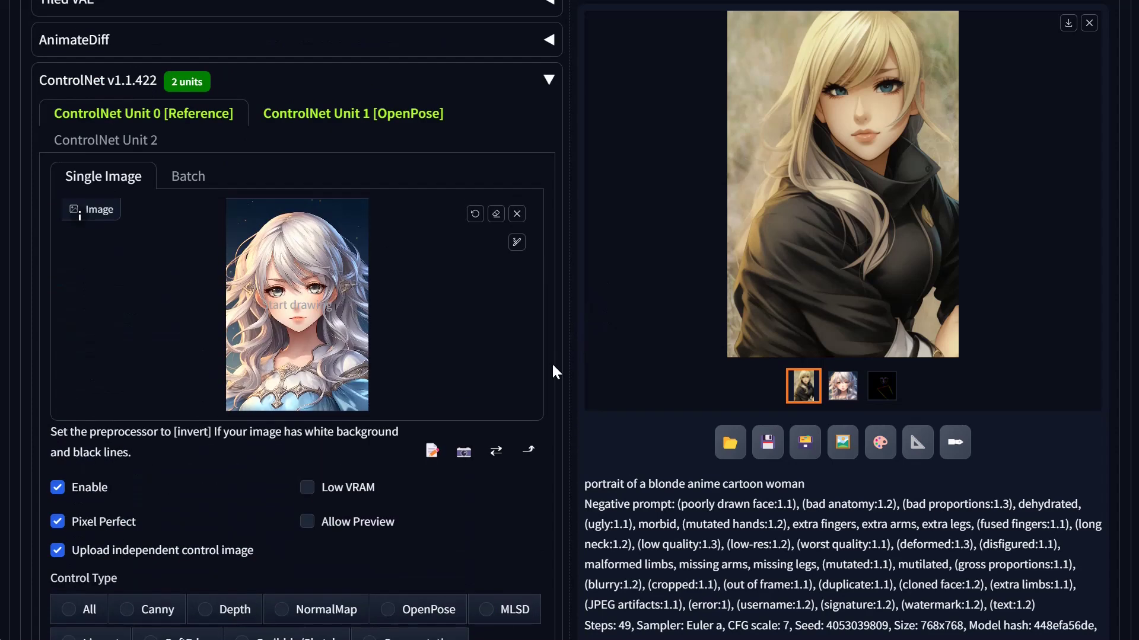
# Replace the blonde woman's photo on the inpaint canvas with the photo of the bearded old man
pyautogui.scroll(20, 608, 367)
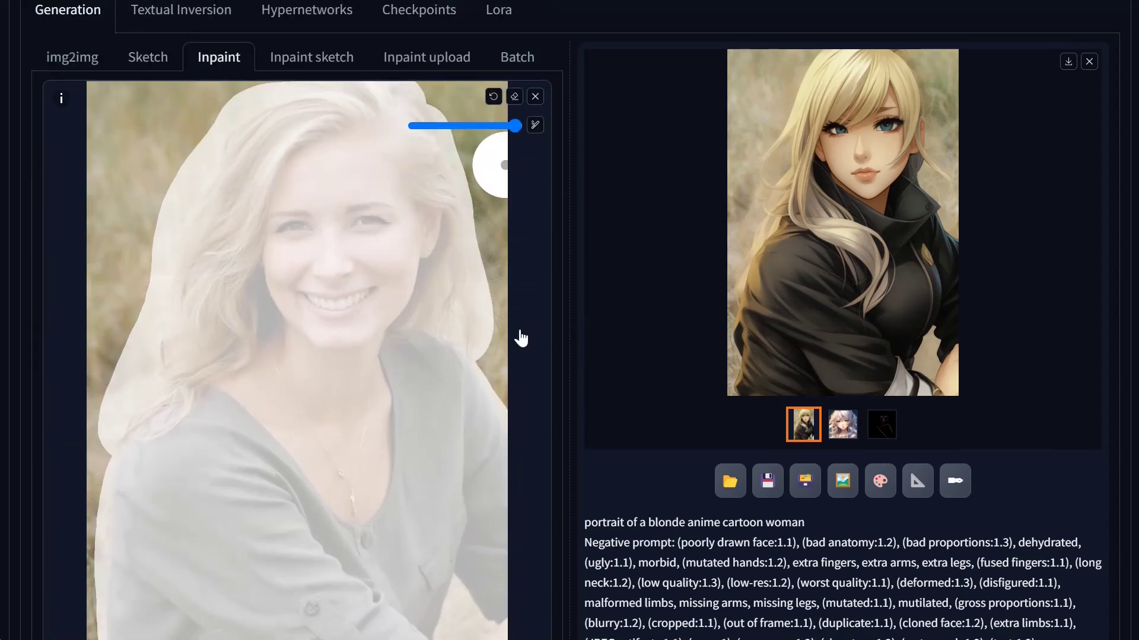
pyautogui.click(535, 97)
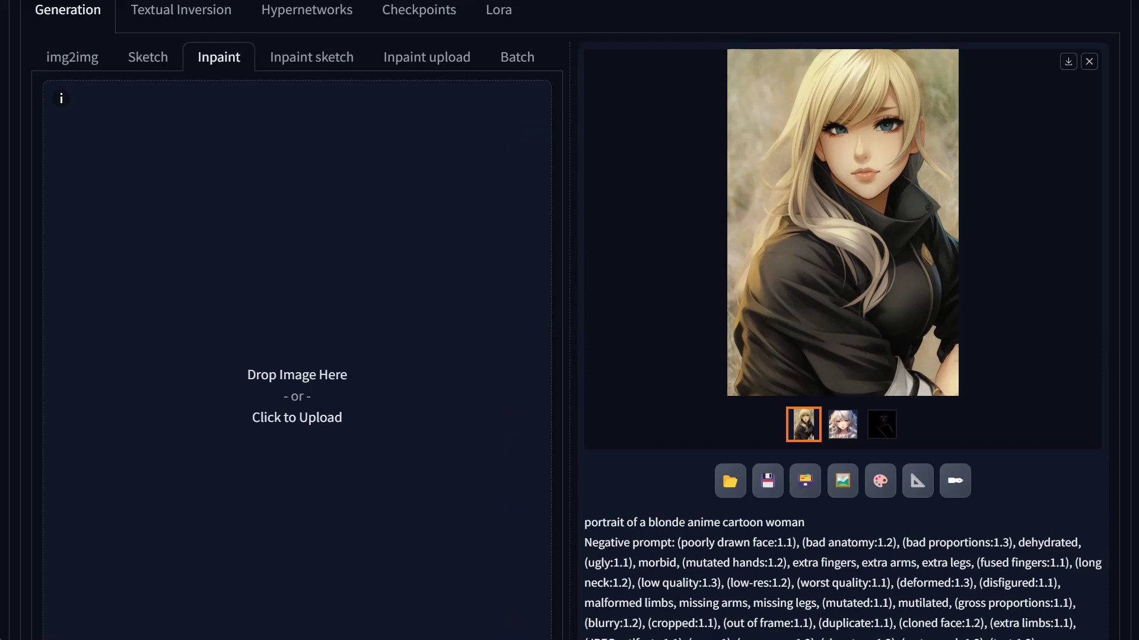
pyautogui.moveTo(1044, 367); pyautogui.dragTo(314, 409)
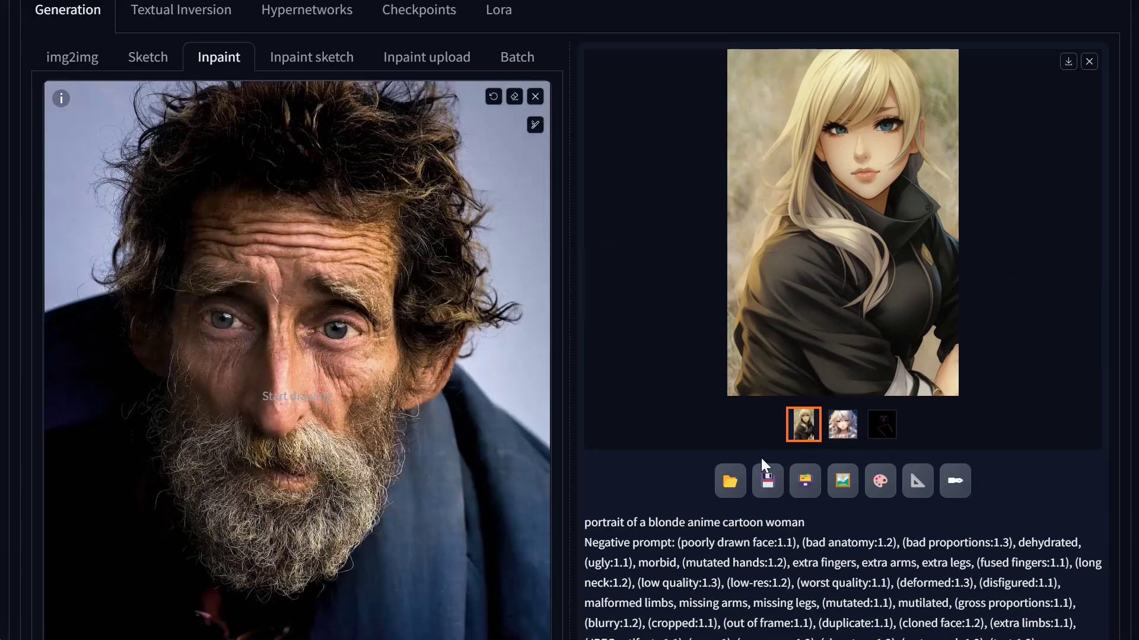
# Replace the silver-haired anime image in ControlNet Unit 0 with the picture of the dark-haired cartoon boy
pyautogui.scroll(-15, 761, 457)
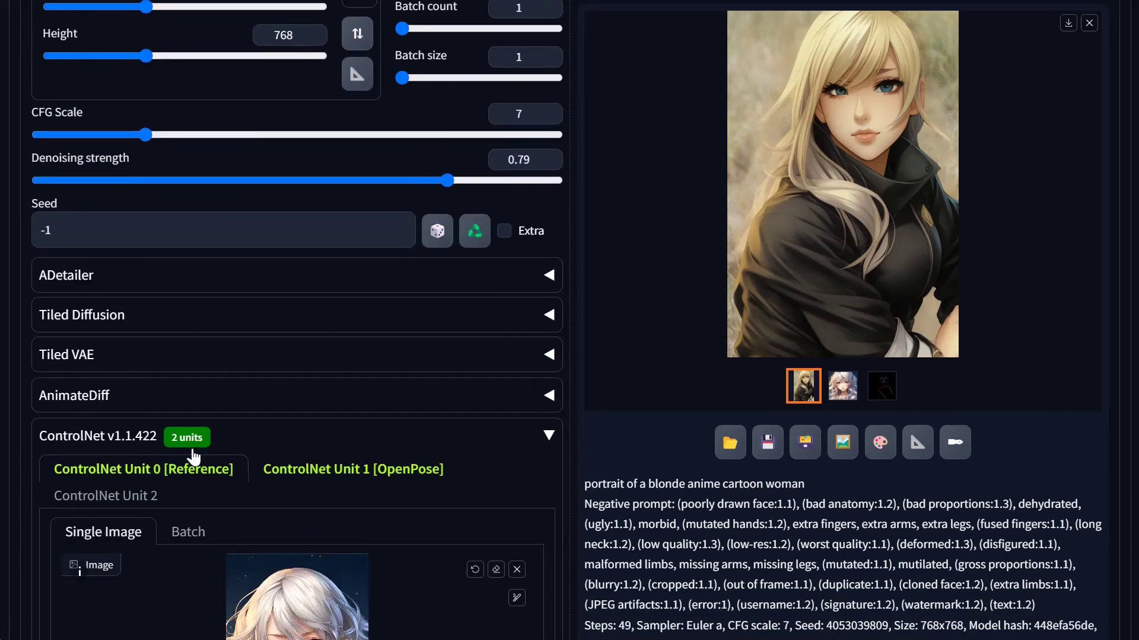
pyautogui.scroll(-7, 508, 247)
pyautogui.click(516, 126)
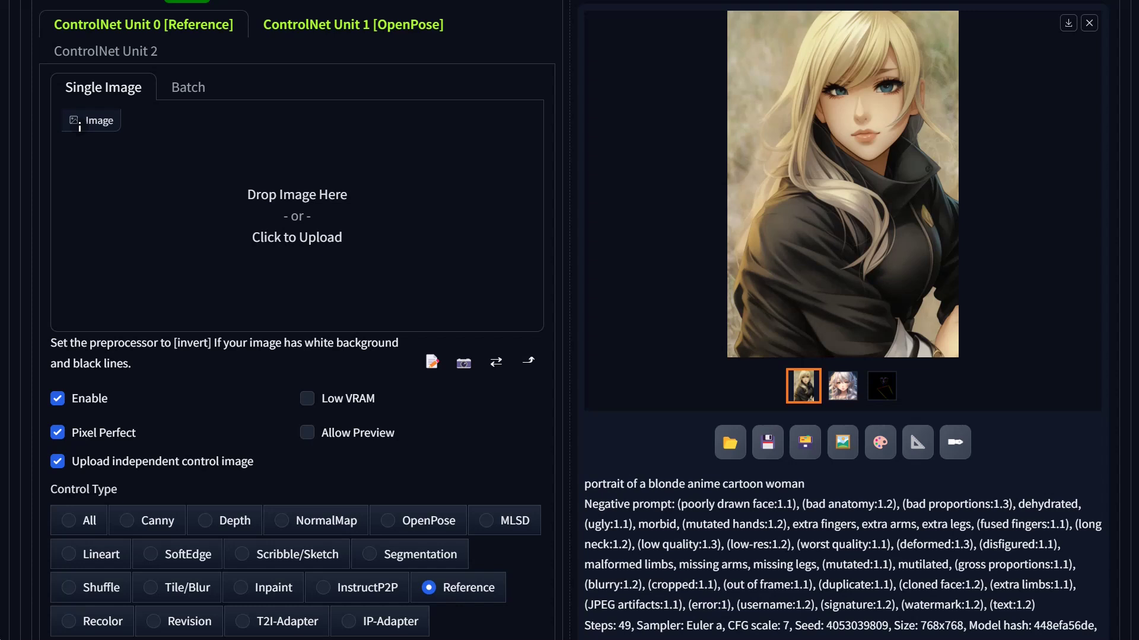
pyautogui.moveTo(699, 457); pyautogui.dragTo(266, 243)
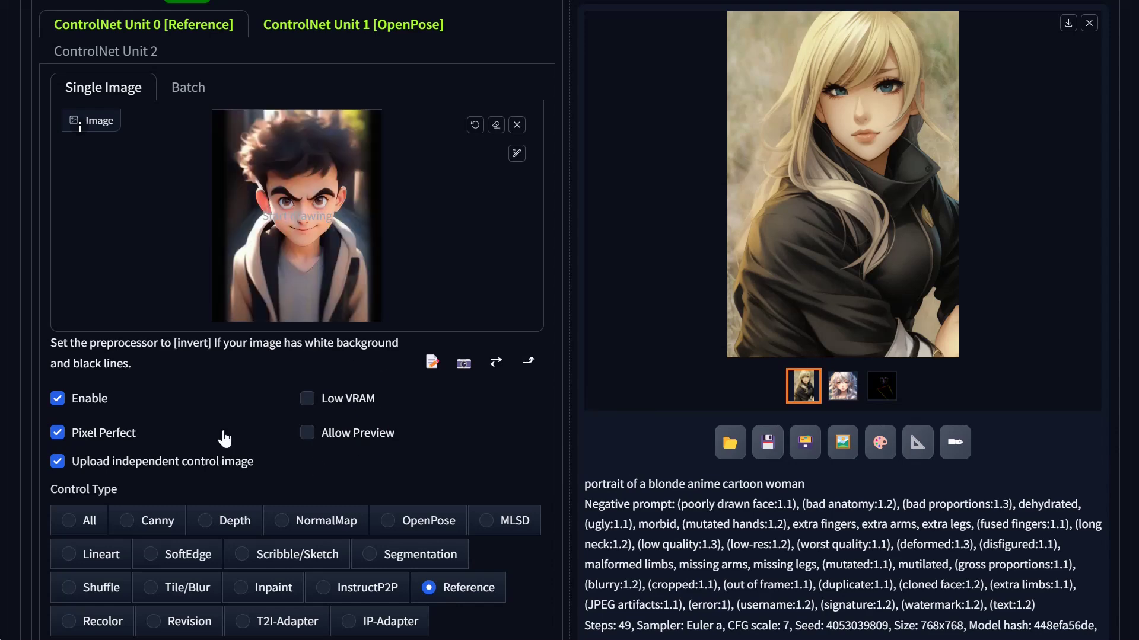
# Switch the control type of the unit holding the cartoon boy image to IP-Adapter
pyautogui.scroll(2, 404, 400)
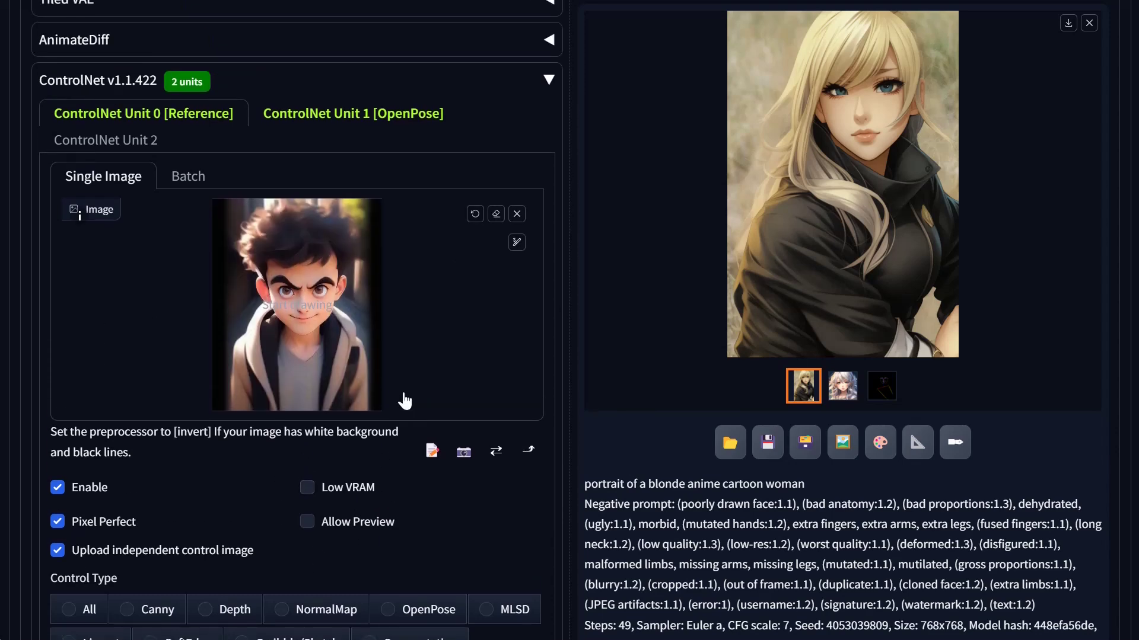
pyautogui.scroll(10, 402, 391)
pyautogui.scroll(-15, 402, 391)
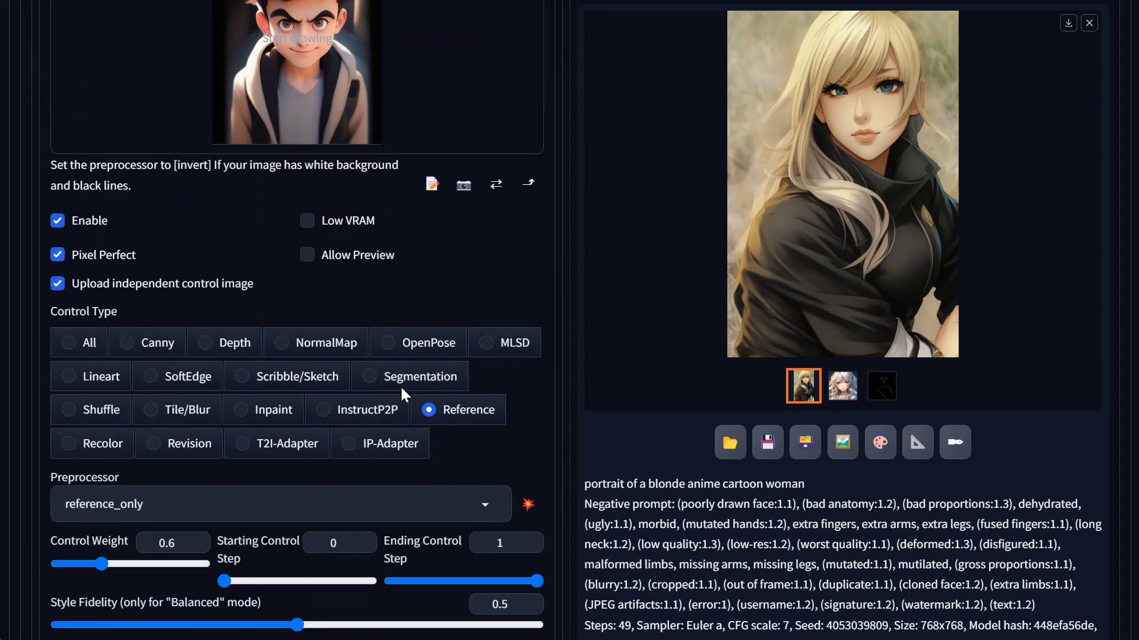
pyautogui.click(376, 445)
# Disable the OpenPose unit, and return to the IP-Adapter unit to check its preprocessor, model and weight settings
pyautogui.scroll(9, 237, 511)
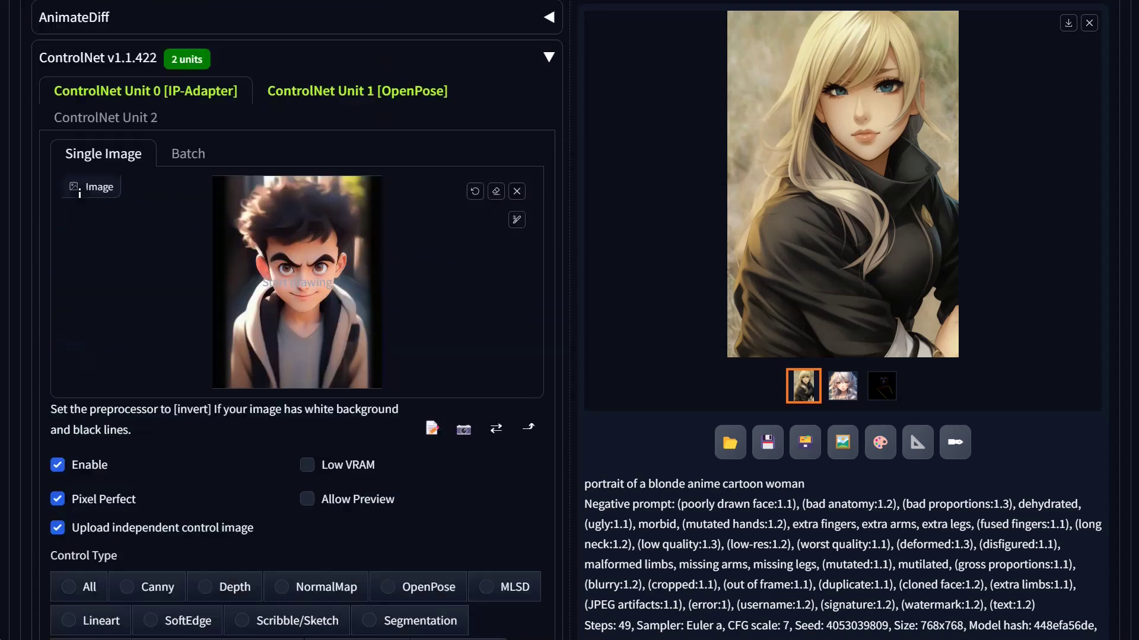
pyautogui.click(327, 382)
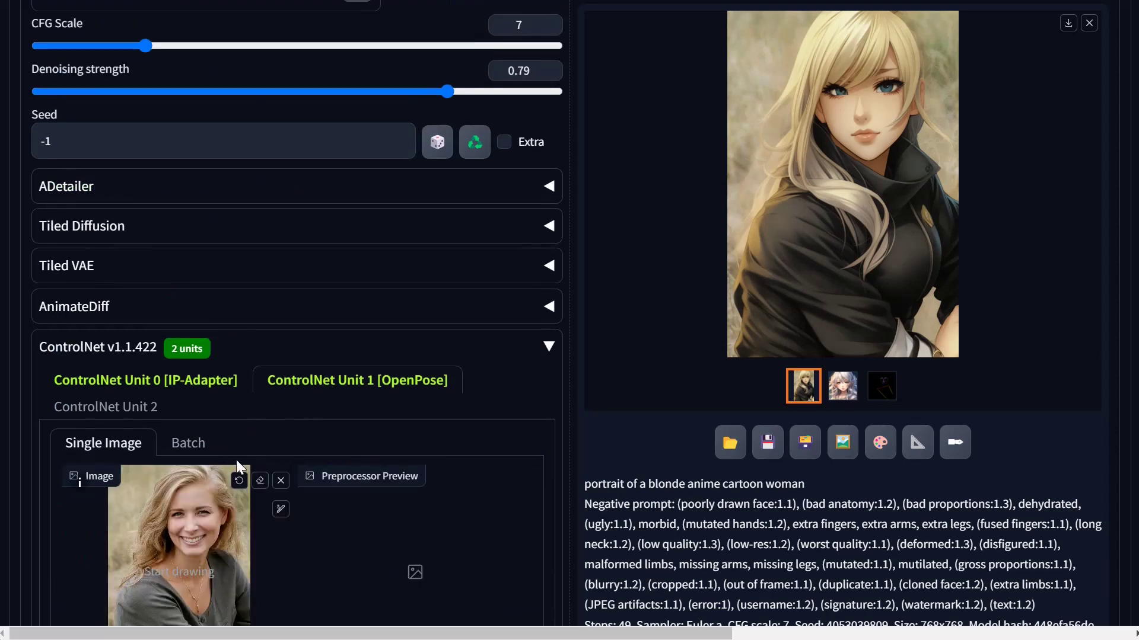
pyautogui.scroll(-7, 127, 468)
pyautogui.click(74, 331)
pyautogui.scroll(9, 237, 319)
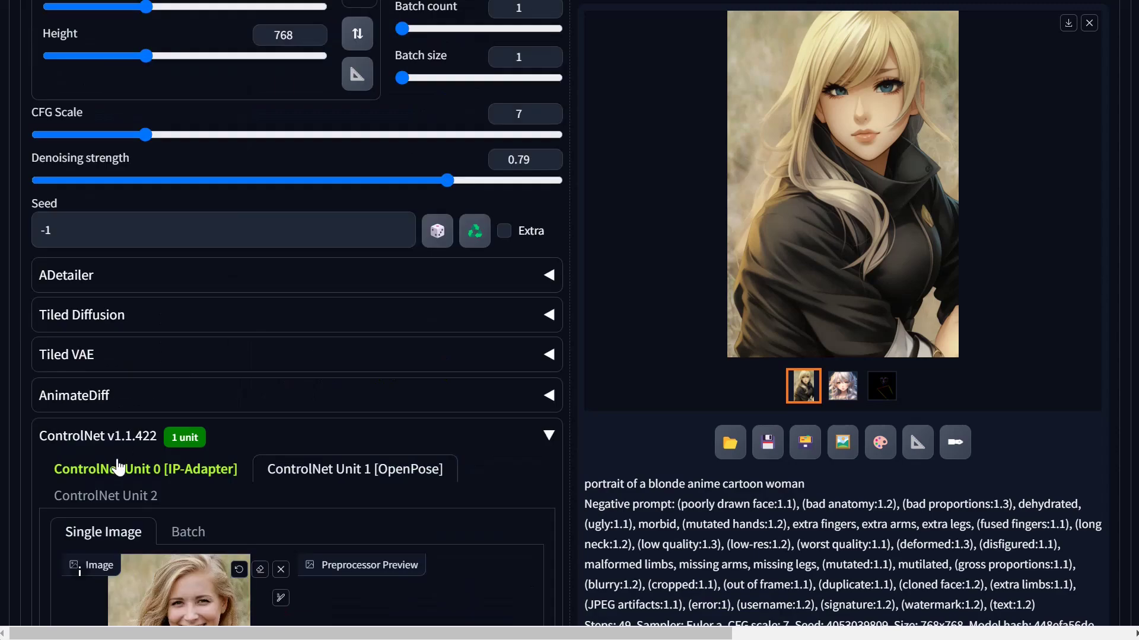
pyautogui.click(119, 467)
pyautogui.scroll(-7, 456, 401)
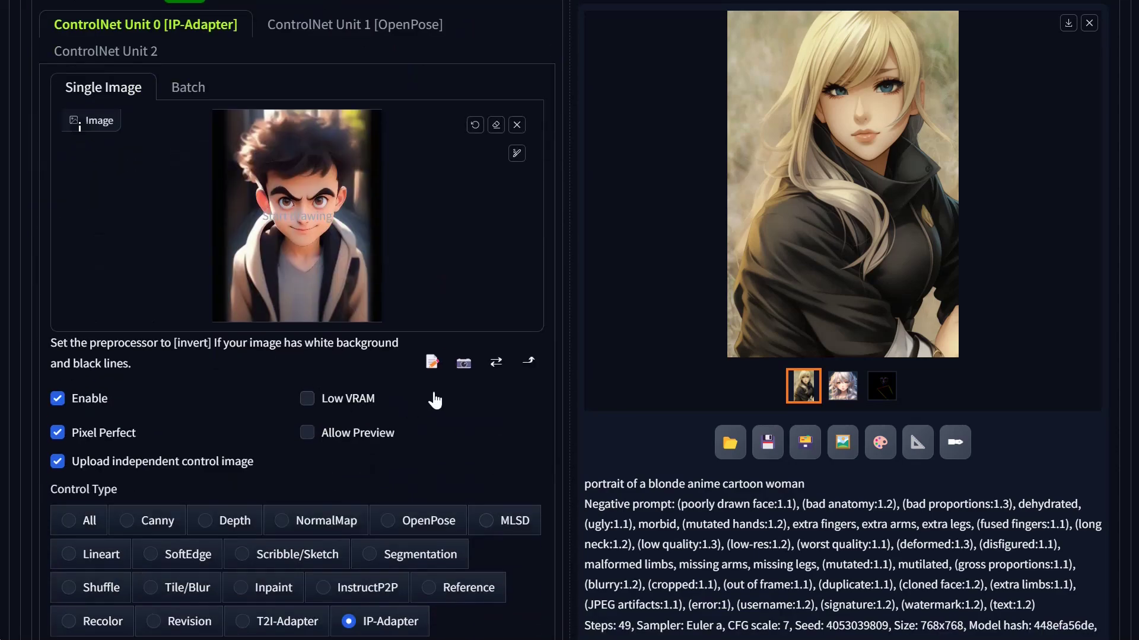
pyautogui.scroll(-3, 548, 490)
pyautogui.scroll(-1, 443, 510)
pyautogui.scroll(-2, 444, 514)
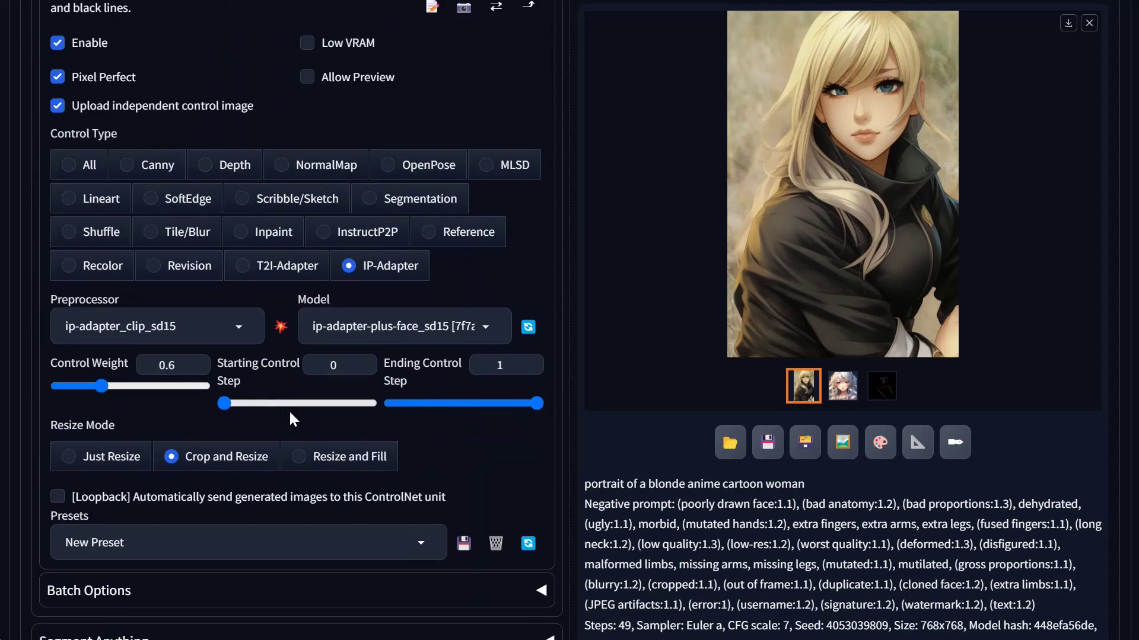
# Paint an inpaint mask over the old man's face from the forehead down to the mouth, leaving the hair unmasked
pyautogui.scroll(20, 589, 475)
pyautogui.scroll(-7, 721, 437)
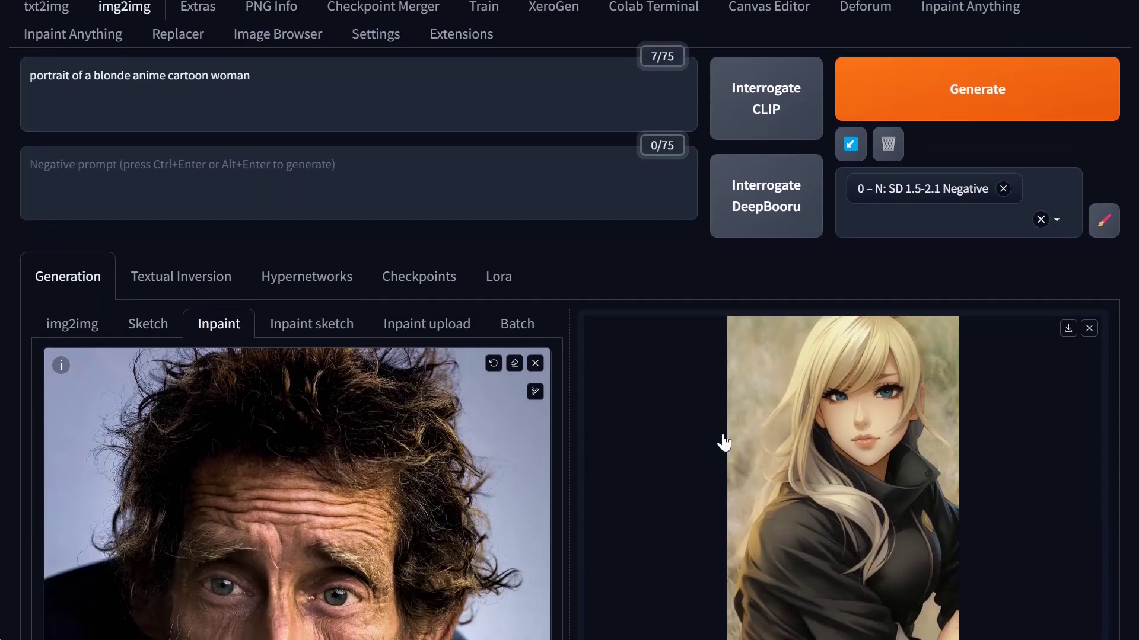
pyautogui.scroll(3, 582, 122)
pyautogui.click(535, 215)
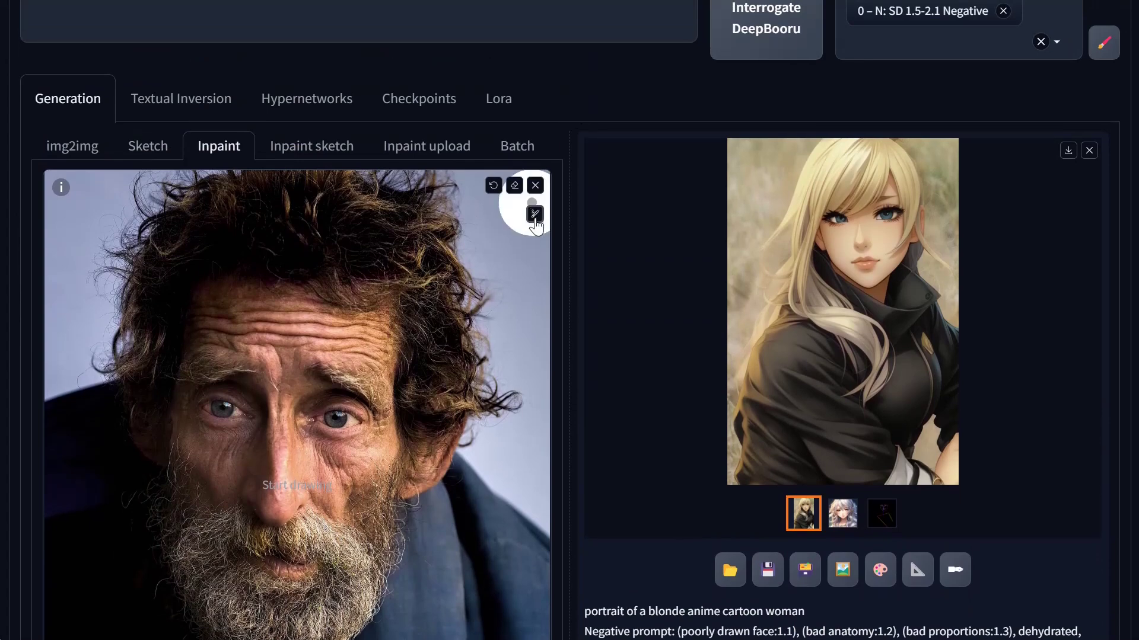
pyautogui.click(536, 217)
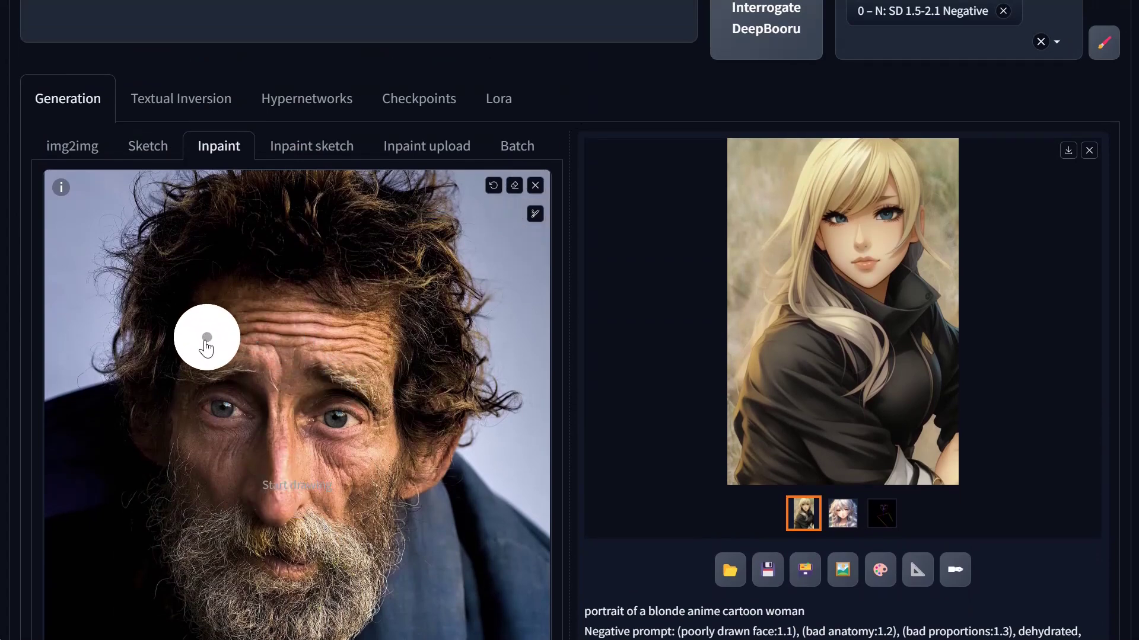
pyautogui.moveTo(214, 303)
pyautogui.mouseDown()
pyautogui.moveTo(200, 341)
pyautogui.moveTo(195, 451)
pyautogui.moveTo(289, 554)
pyautogui.moveTo(374, 456)
pyautogui.moveTo(375, 329)
pyautogui.moveTo(300, 309)
pyautogui.moveTo(257, 307)
pyautogui.moveTo(234, 322)
pyautogui.moveTo(339, 373)
pyautogui.moveTo(235, 374)
pyautogui.moveTo(288, 421)
pyautogui.moveTo(342, 440)
pyautogui.moveTo(245, 447)
pyautogui.moveTo(294, 506)
pyautogui.mouseUp()
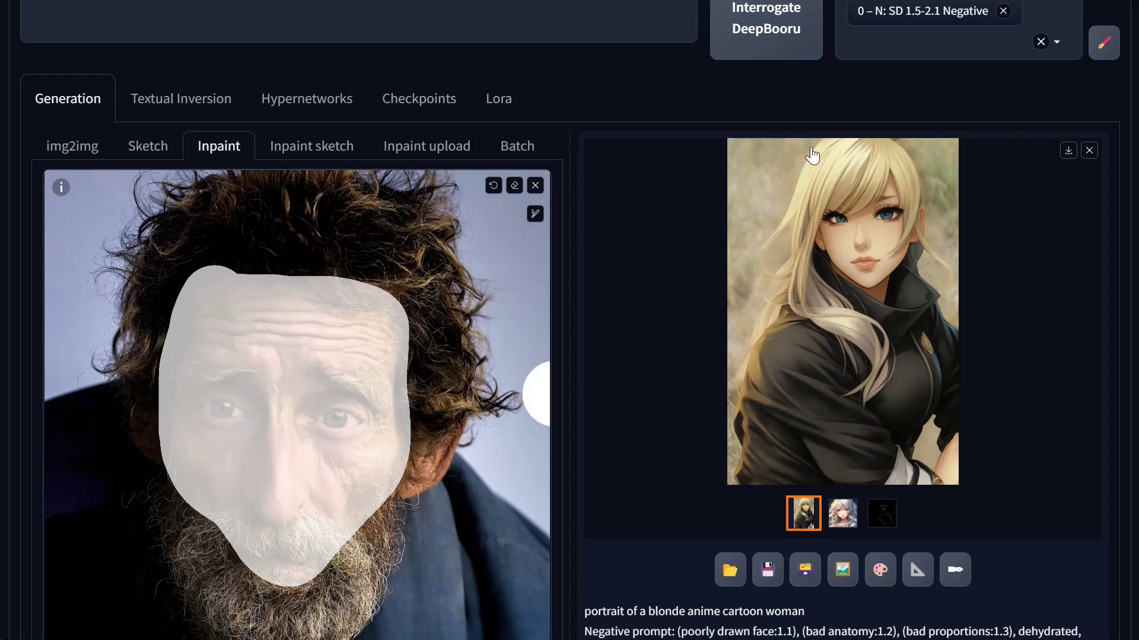
# Generate the inpainted portrait of the old man with the masked face and the IP-Adapter unit
pyautogui.scroll(2, 944, 119)
pyautogui.hotkey('ctrl', 'Return')
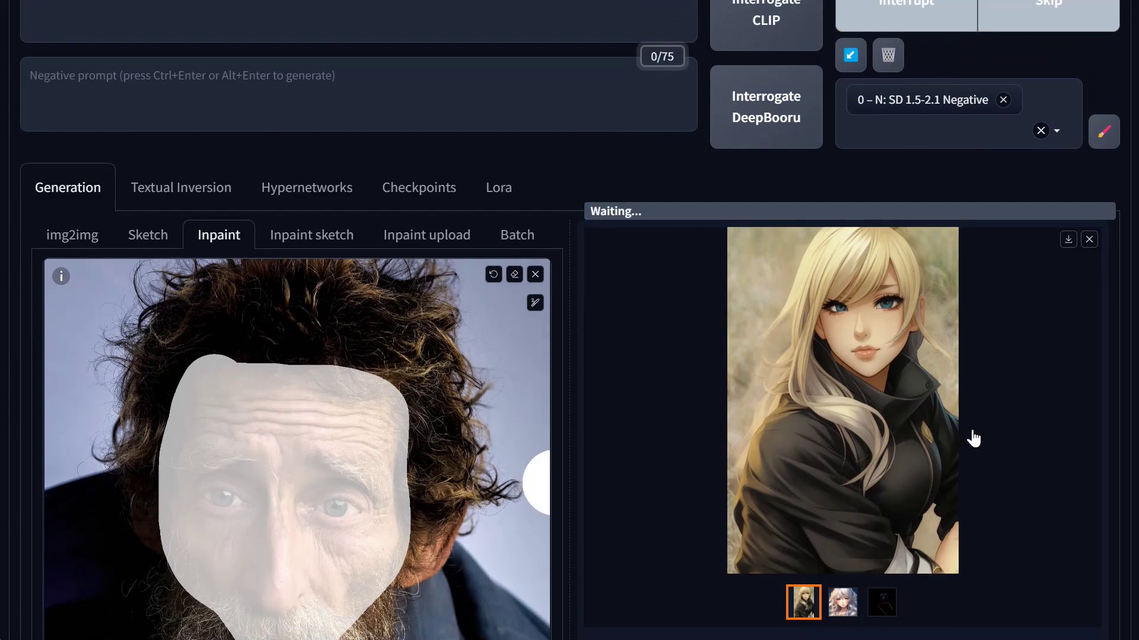
pyautogui.scroll(-10, 649, 480)
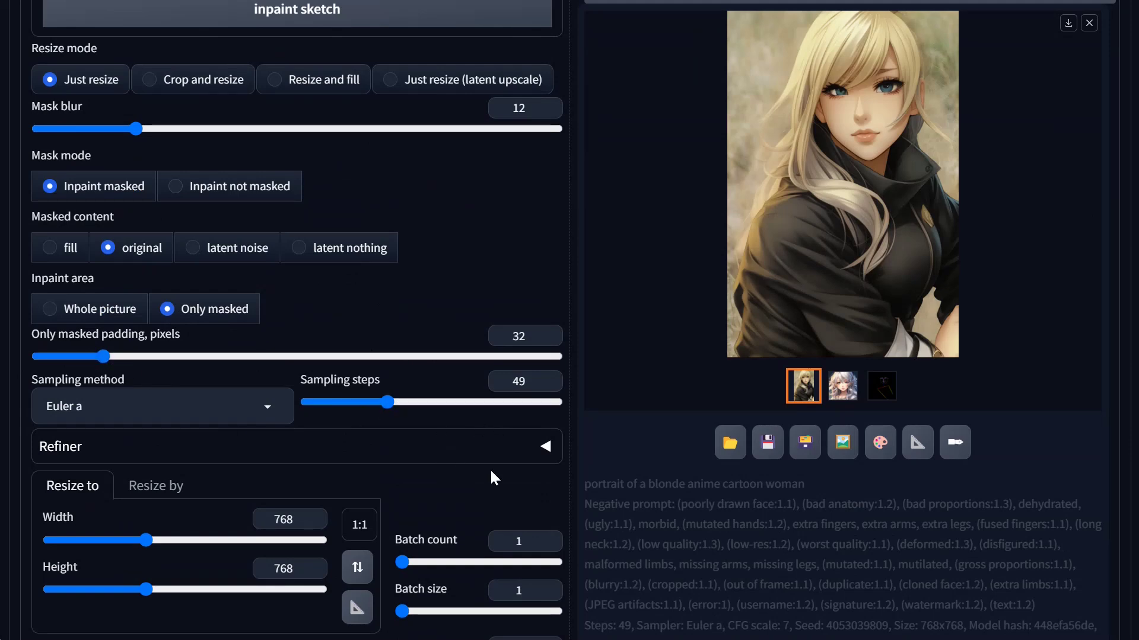
pyautogui.scroll(2, 352, 559)
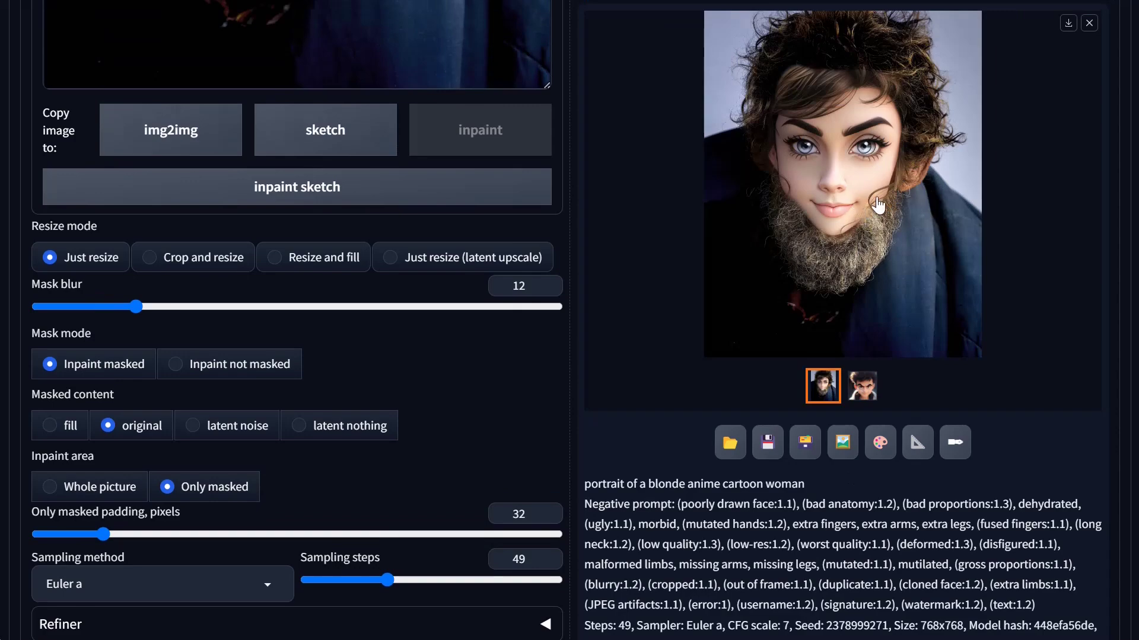
# Set the IP-Adapter unit's control weight to 0.4 and its starting control step to 0.18
pyautogui.scroll(-15, 611, 453)
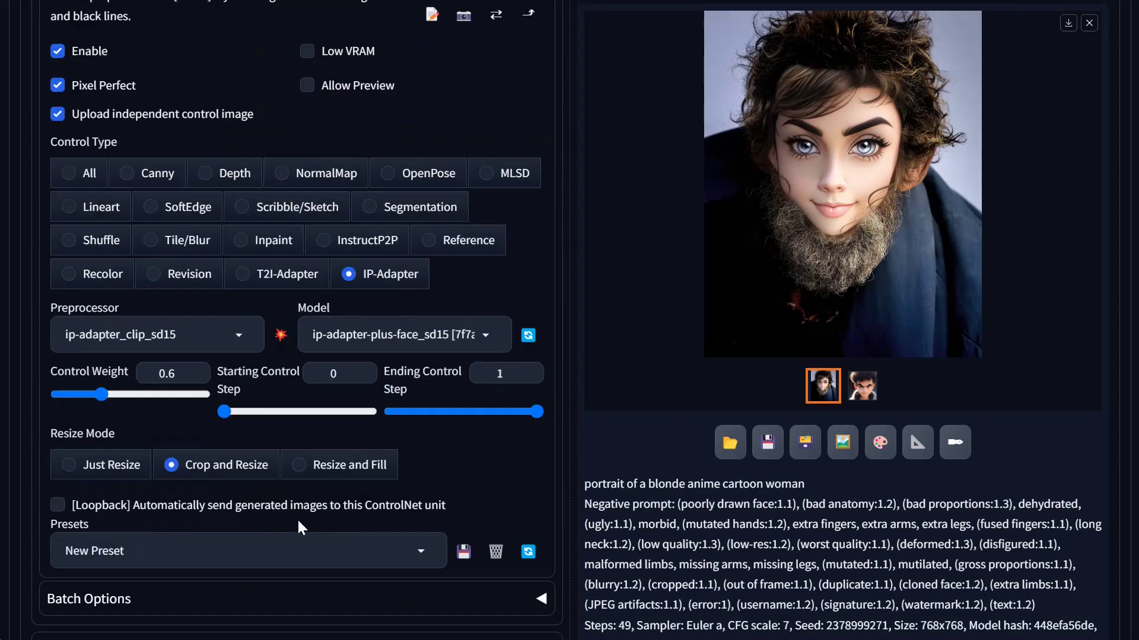
pyautogui.scroll(-3, 303, 528)
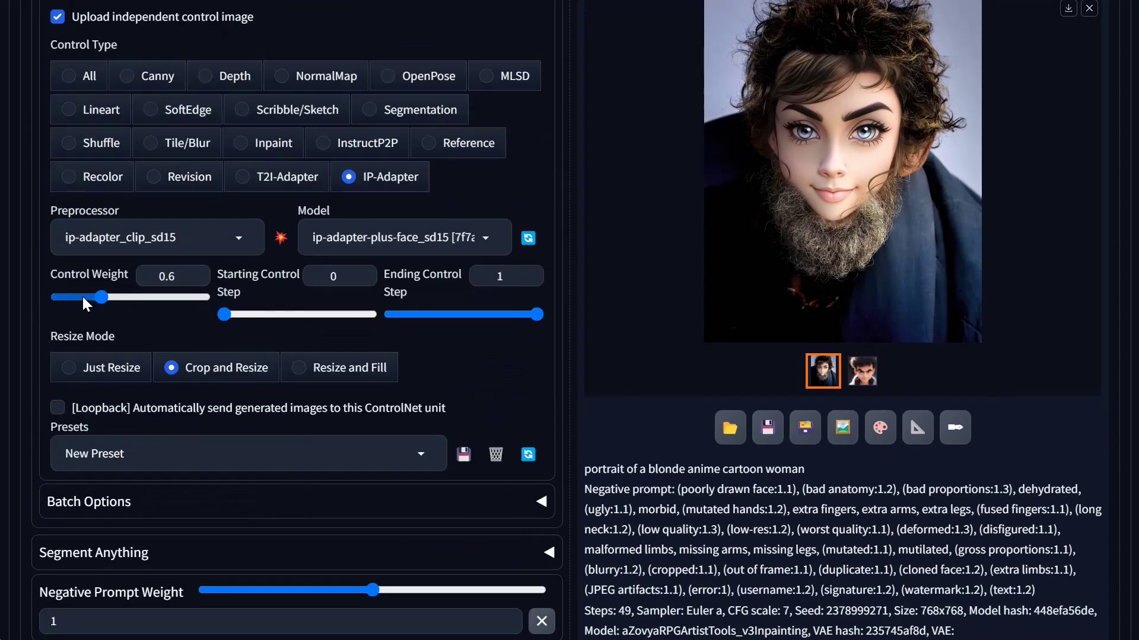
pyautogui.moveTo(94, 304); pyautogui.dragTo(87, 303)
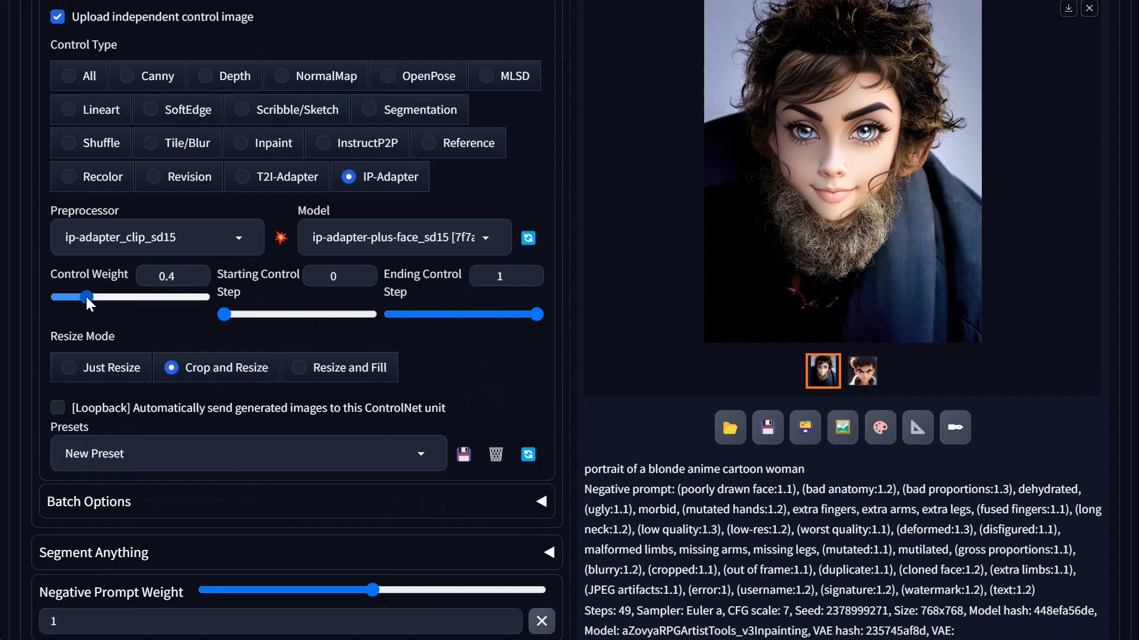
pyautogui.click(252, 316)
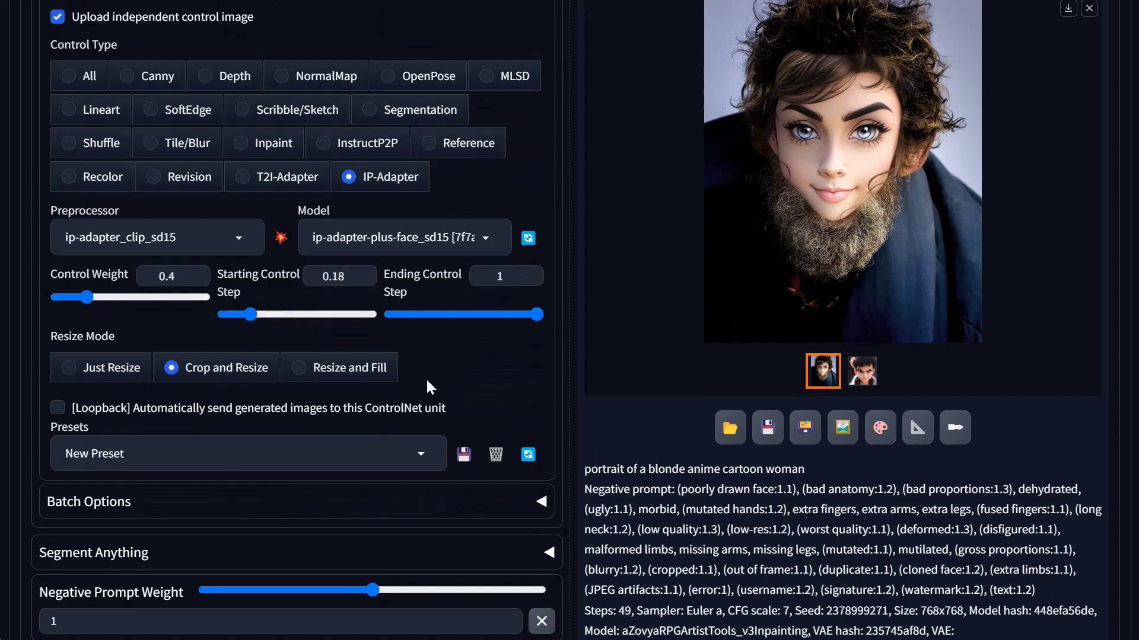
# Regenerate the old man's inpainted portrait with the adjusted IP-Adapter weight and starting control step
pyautogui.scroll(15, 761, 561)
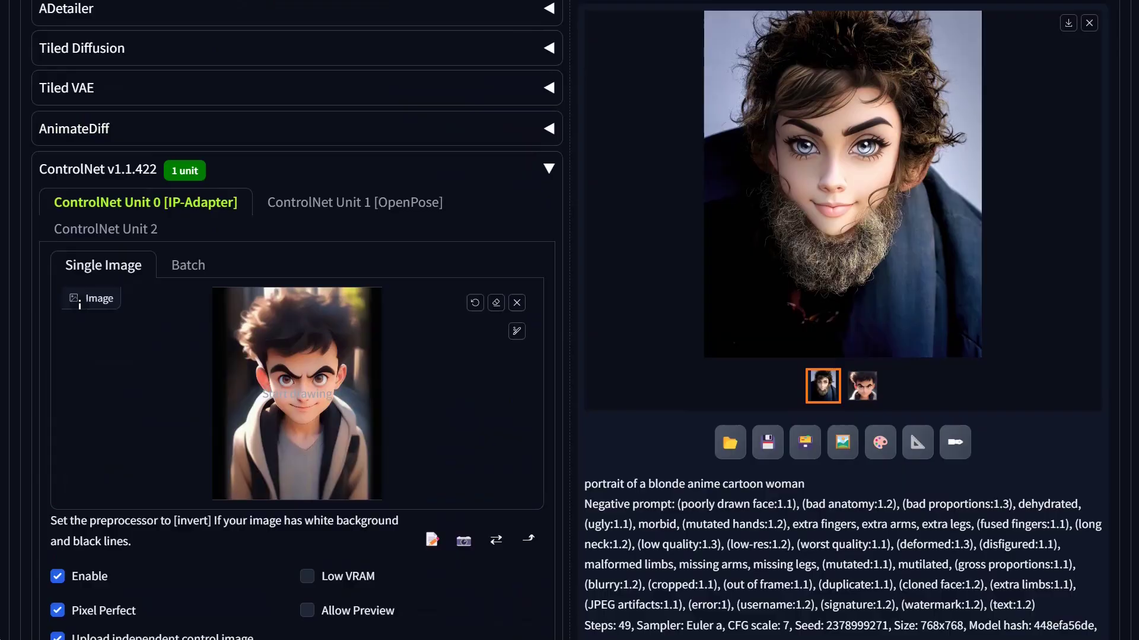
pyautogui.scroll(10, 761, 561)
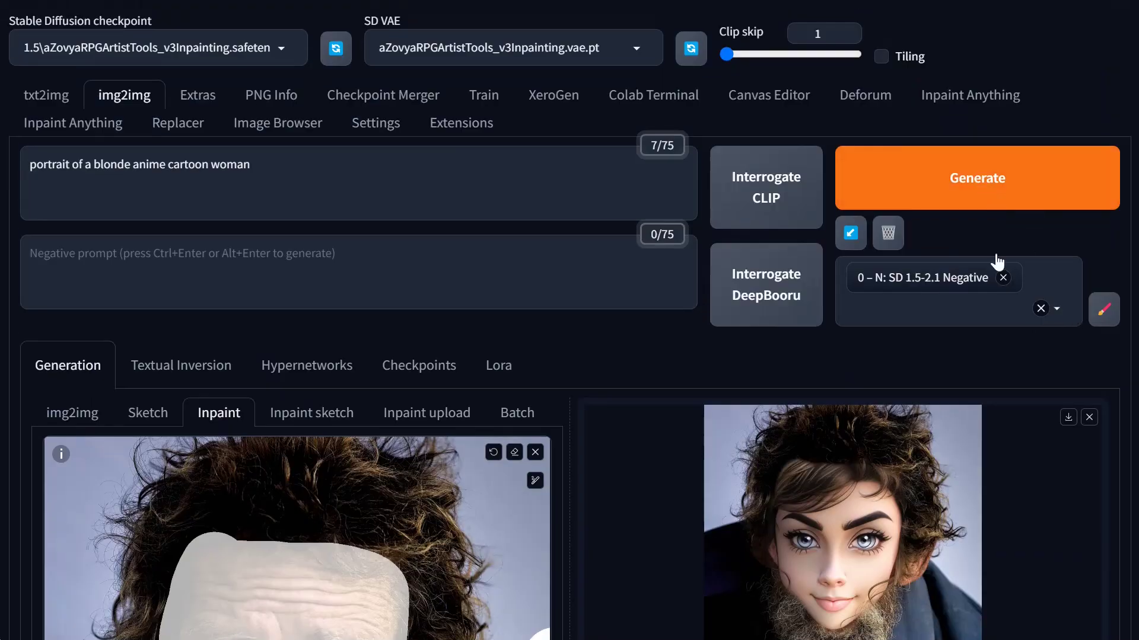
pyautogui.hotkey('ctrl', 'Return')
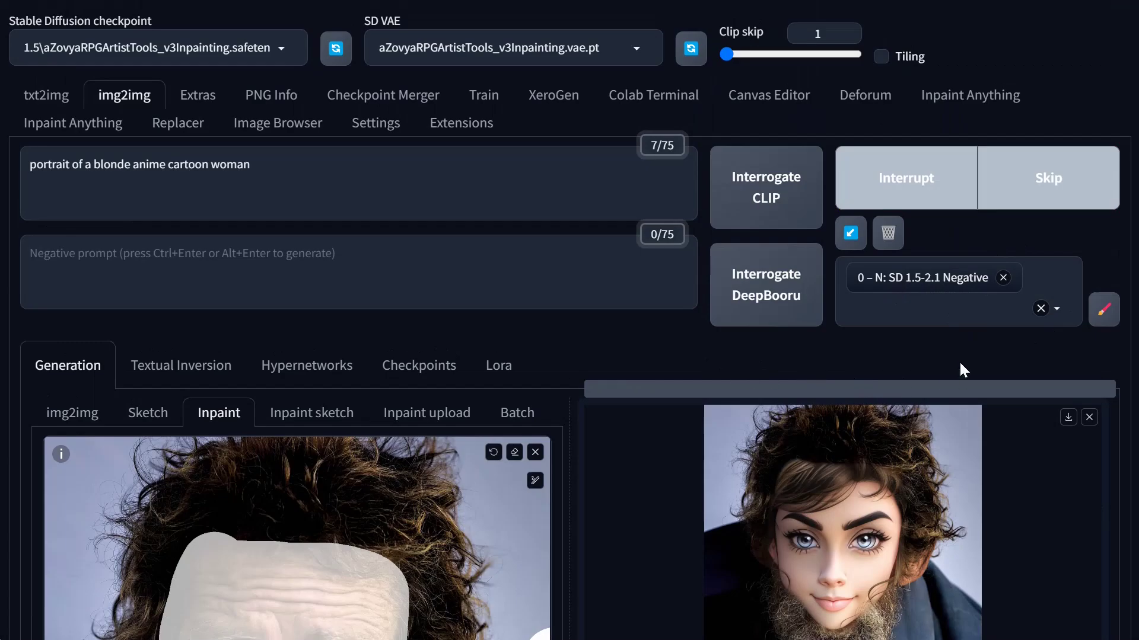
pyautogui.scroll(-3, 964, 364)
pyautogui.scroll(1, 1025, 422)
pyautogui.scroll(-3, 1024, 429)
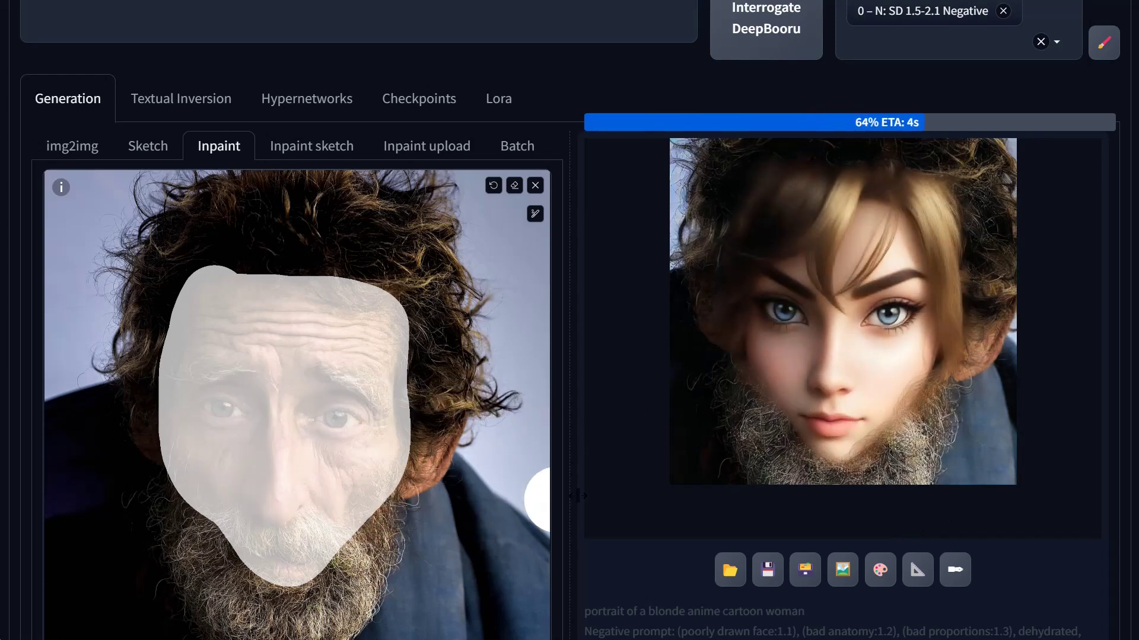
# Replace the prompt with "portrait of an old disheveled man with wrinkles and messy hair, homeless style"
pyautogui.scroll(-10, 578, 494)
pyautogui.scroll(-10, 579, 494)
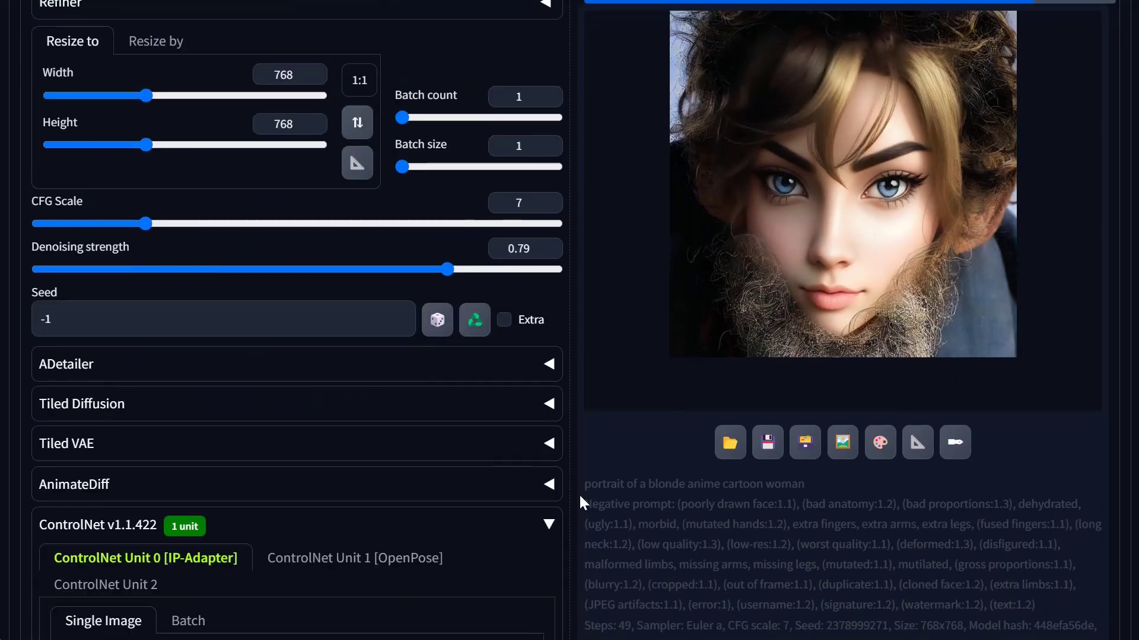
pyautogui.scroll(-7, 579, 494)
pyautogui.scroll(20, 579, 494)
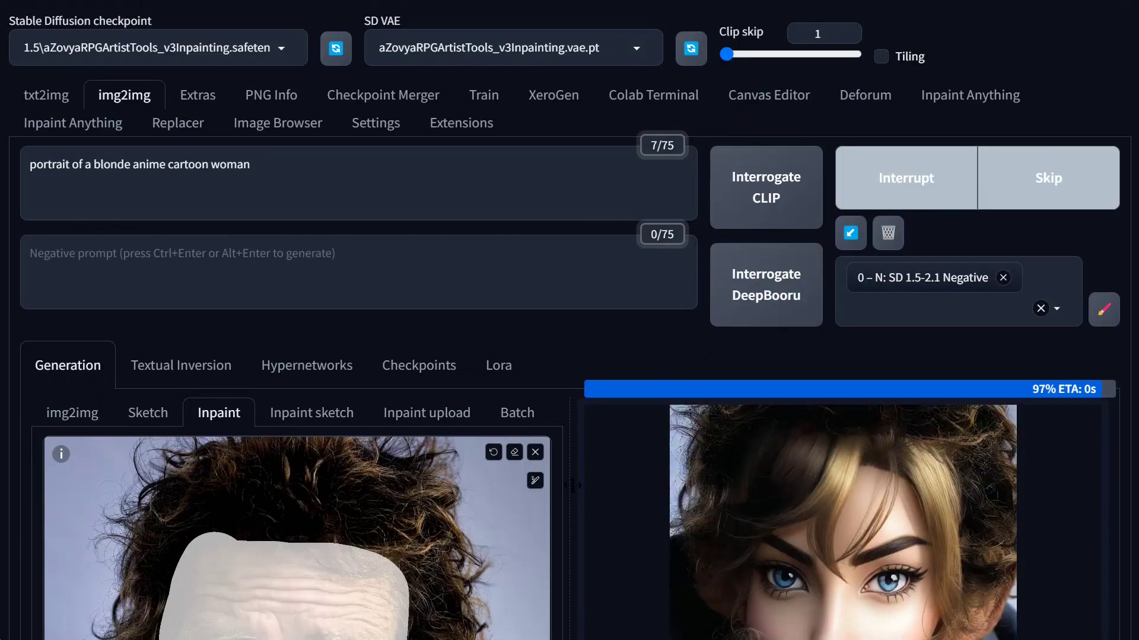
pyautogui.click(251, 165)
pyautogui.hotkey('ctrl', 'a')
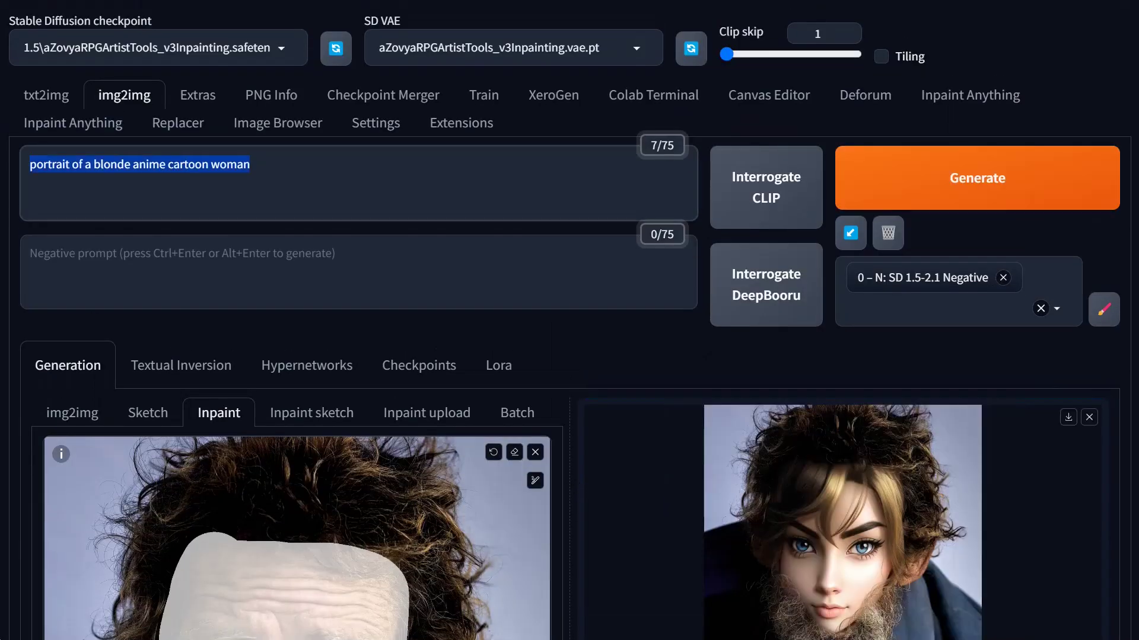
pyautogui.write('po')
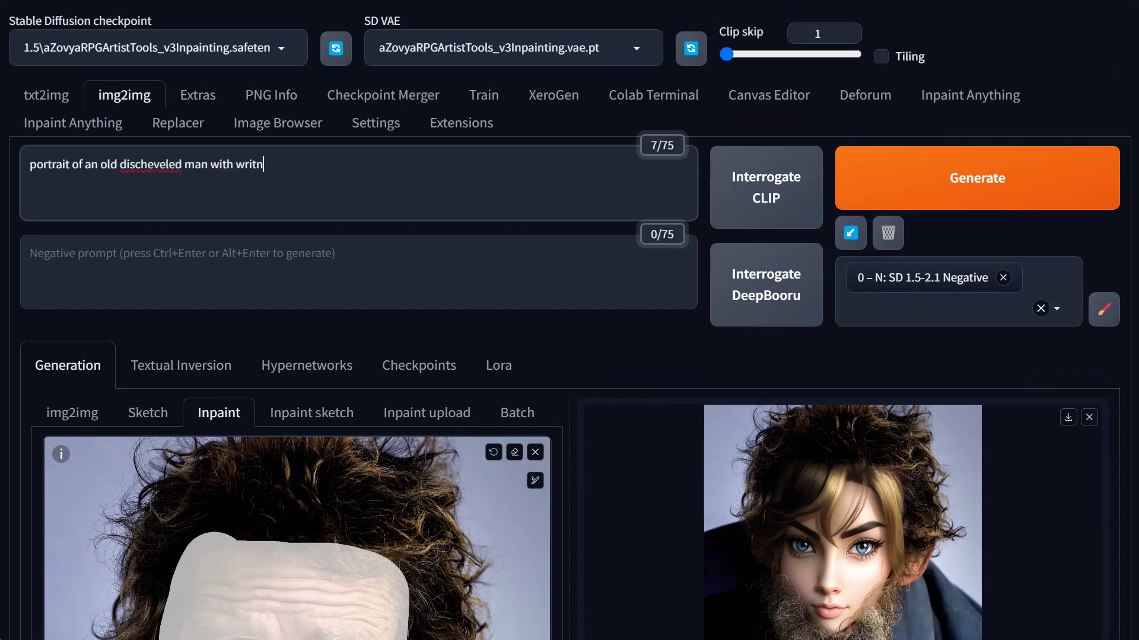
pyautogui.write('nkles and messy hari')
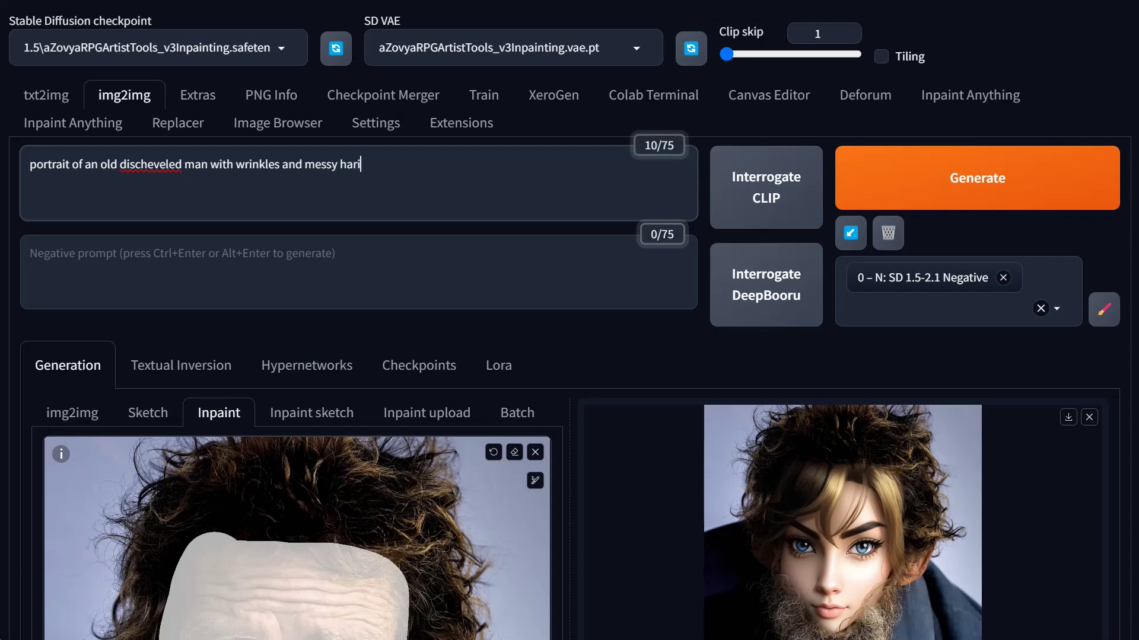
pyautogui.press('BackSpace')
pyautogui.press('BackSpace')
pyautogui.write('ir, homeless style')
pyautogui.rightClick(166, 166)
pyautogui.click(236, 184)
# Generate the portrait with the IP-Adapter control weight set to 0.7 and the denoising strength set to 0.76
pyautogui.scroll(-8, 560, 325)
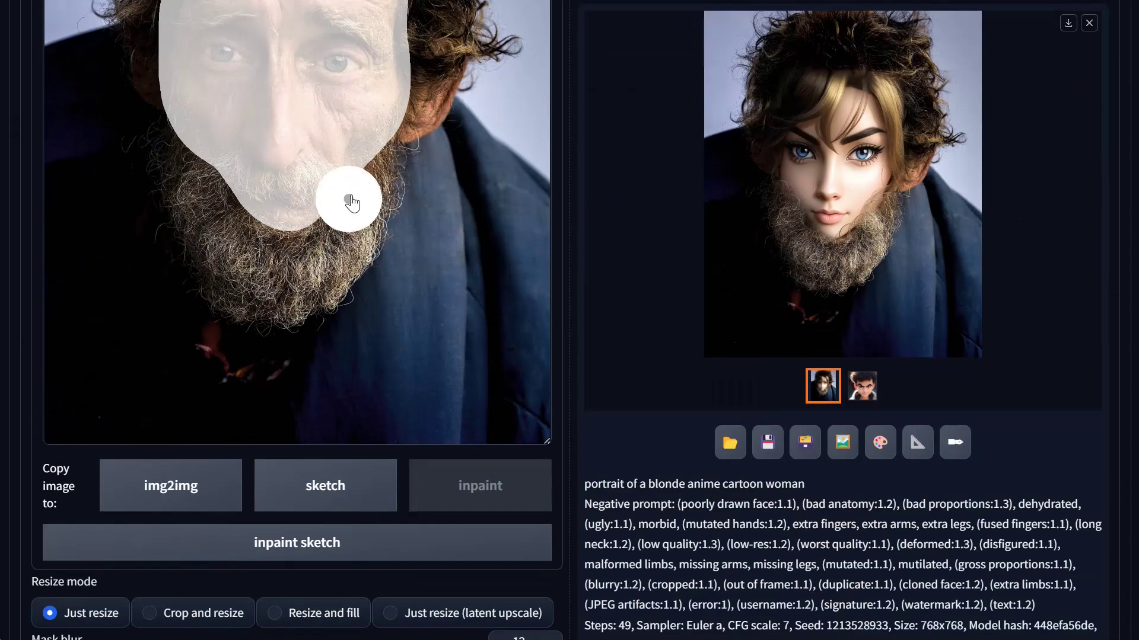
pyautogui.scroll(6, 350, 204)
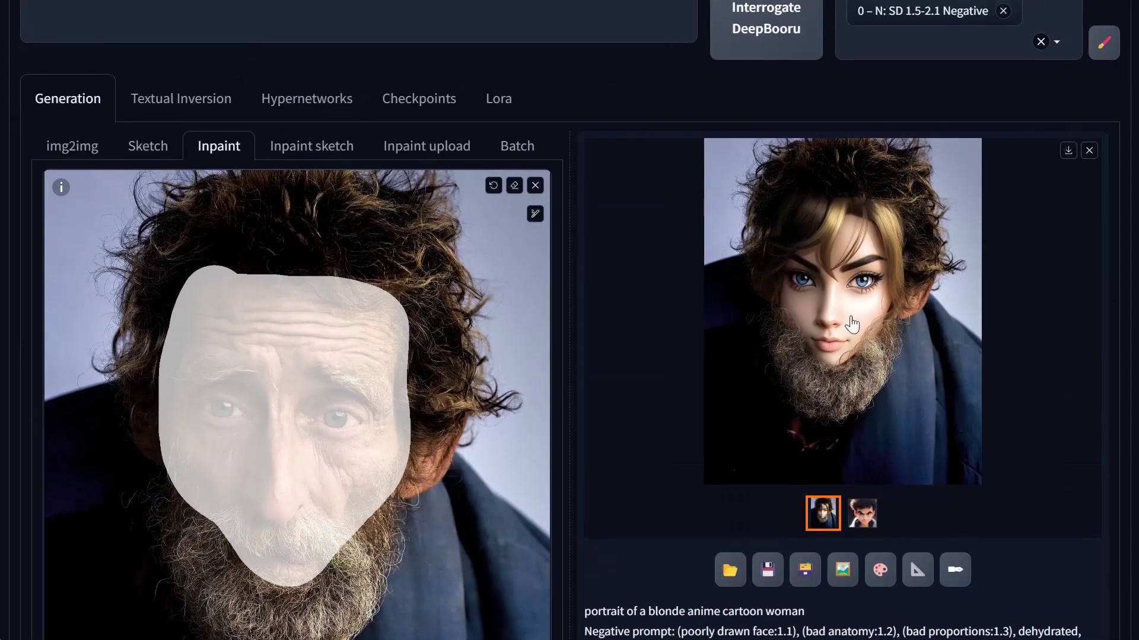
pyautogui.scroll(-10, 797, 320)
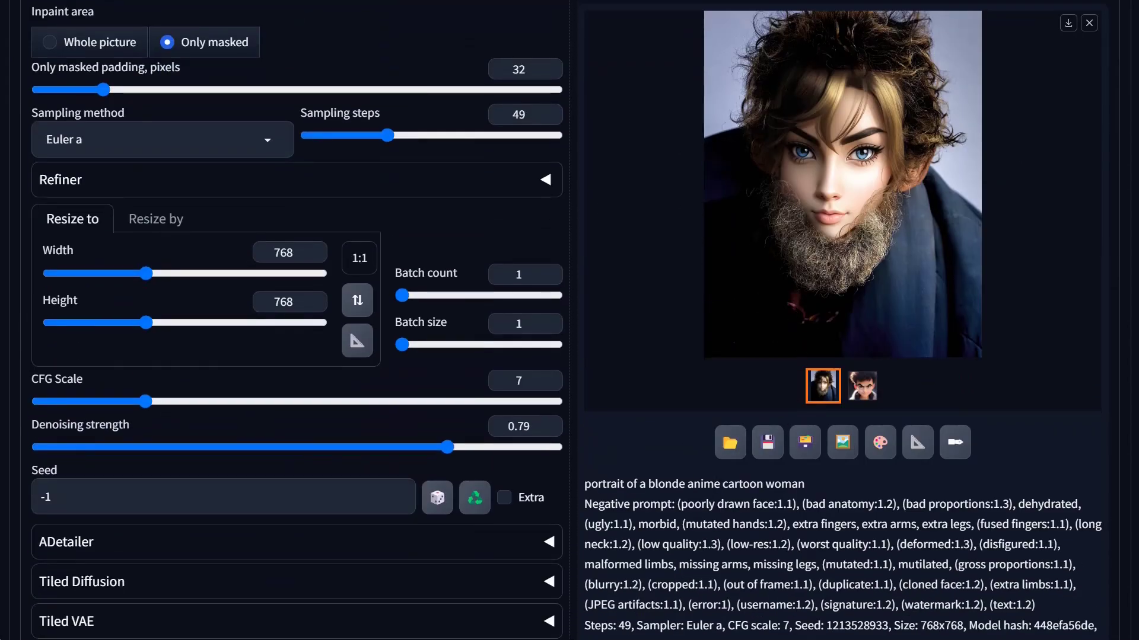
pyautogui.scroll(2, 445, 534)
pyautogui.scroll(-20, 577, 561)
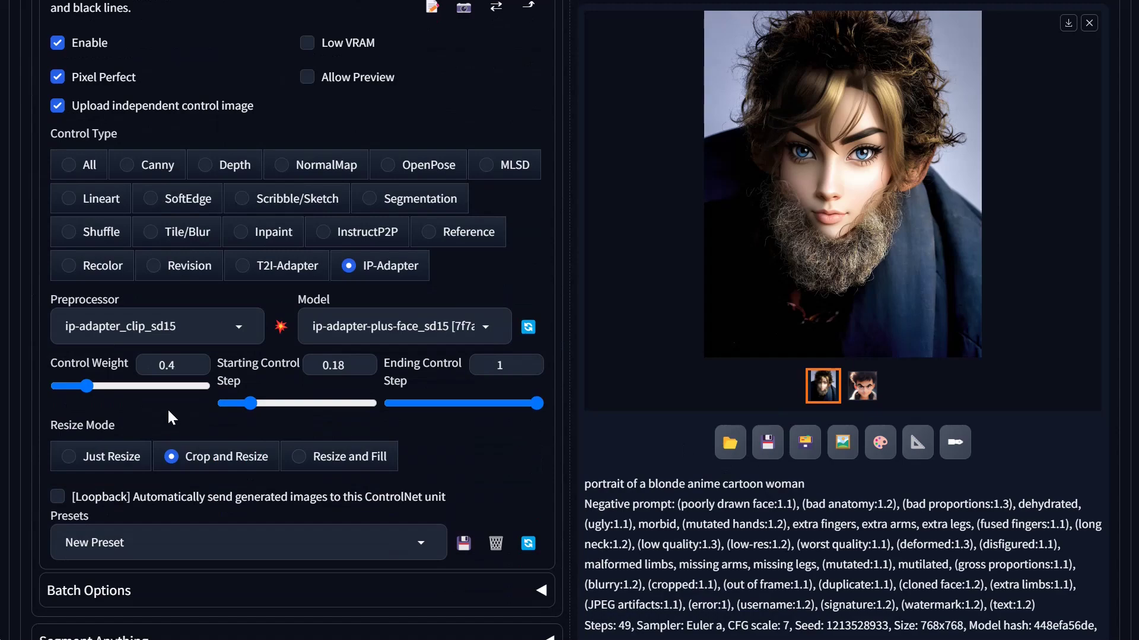
pyautogui.click(111, 386)
pyautogui.scroll(20, 755, 462)
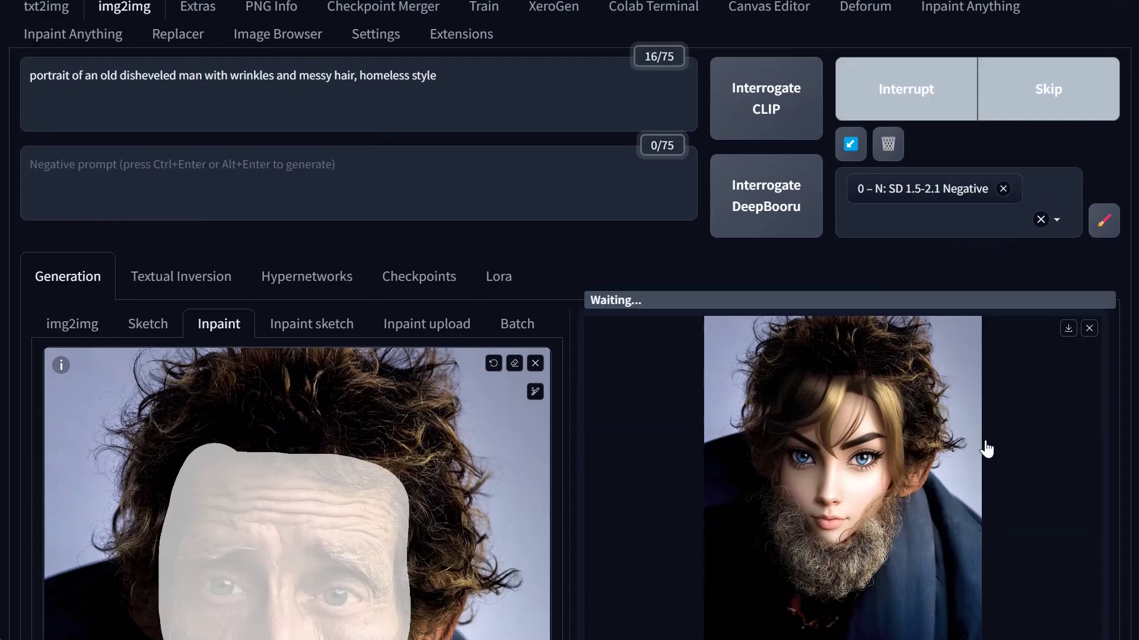
pyautogui.scroll(-6, 1005, 492)
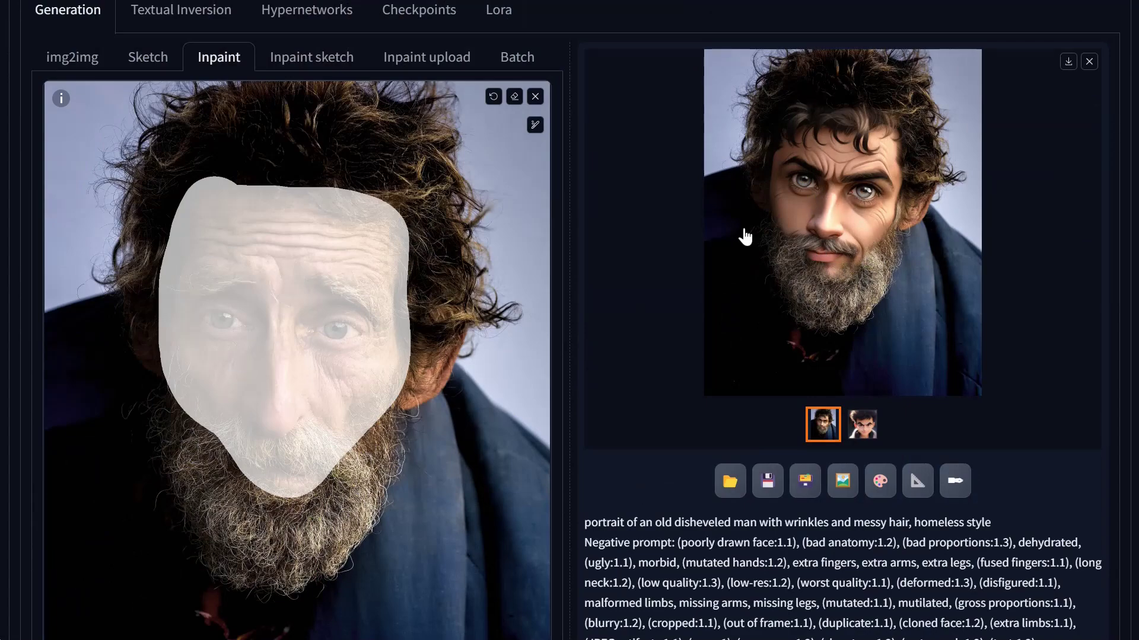
# Extend the inpaint mask downward over the old man's mustache, cheeks and upper beard
pyautogui.scroll(-10, 465, 419)
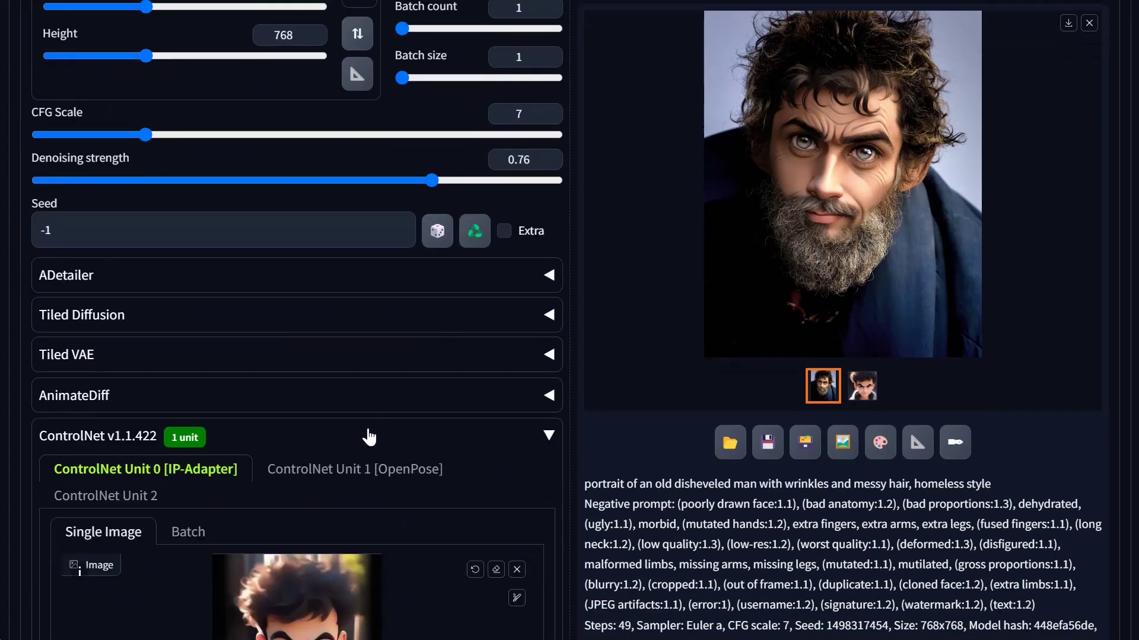
pyautogui.scroll(-6, 369, 437)
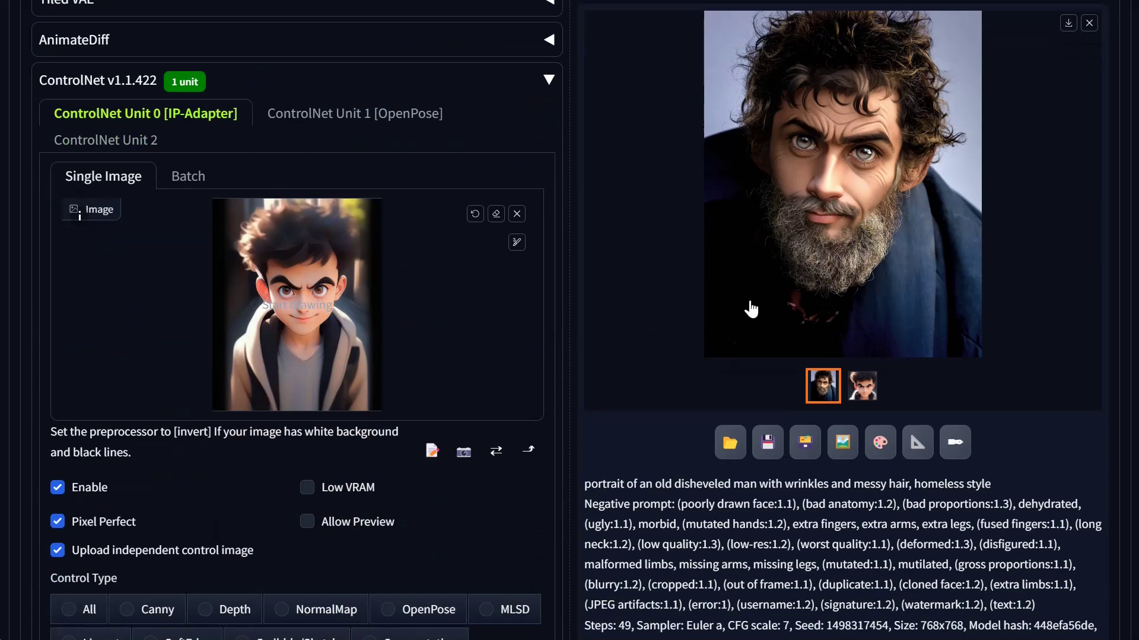
pyautogui.scroll(15, 593, 408)
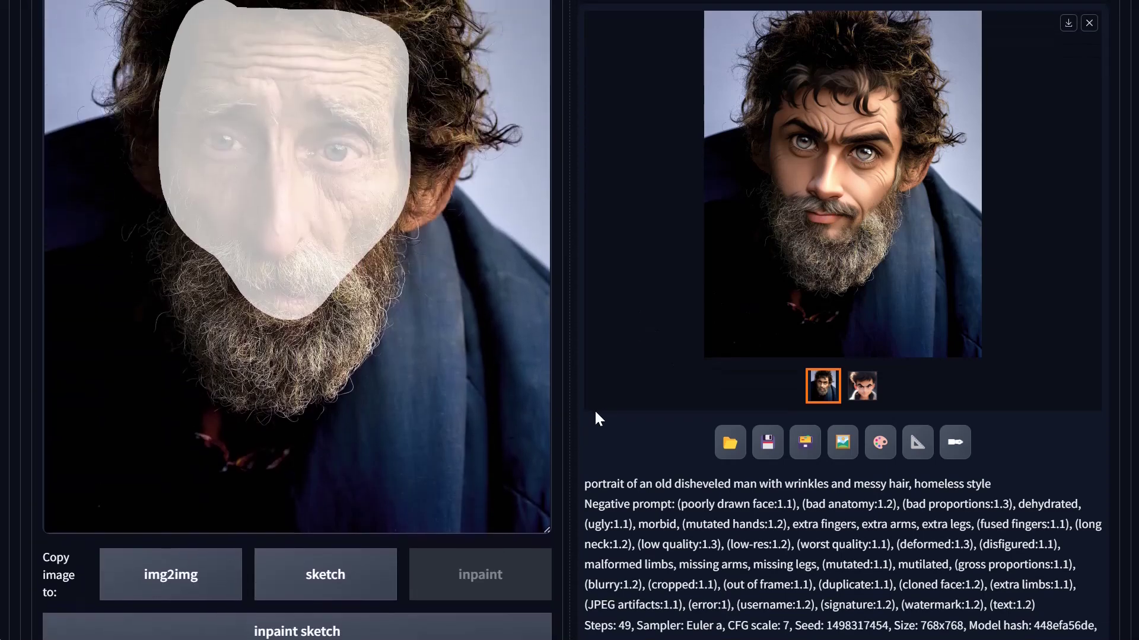
pyautogui.scroll(-2, 594, 418)
pyautogui.moveTo(196, 115)
pyautogui.mouseDown()
pyautogui.moveTo(215, 179)
pyautogui.moveTo(251, 213)
pyautogui.moveTo(301, 214)
pyautogui.moveTo(338, 167)
pyautogui.mouseUp()
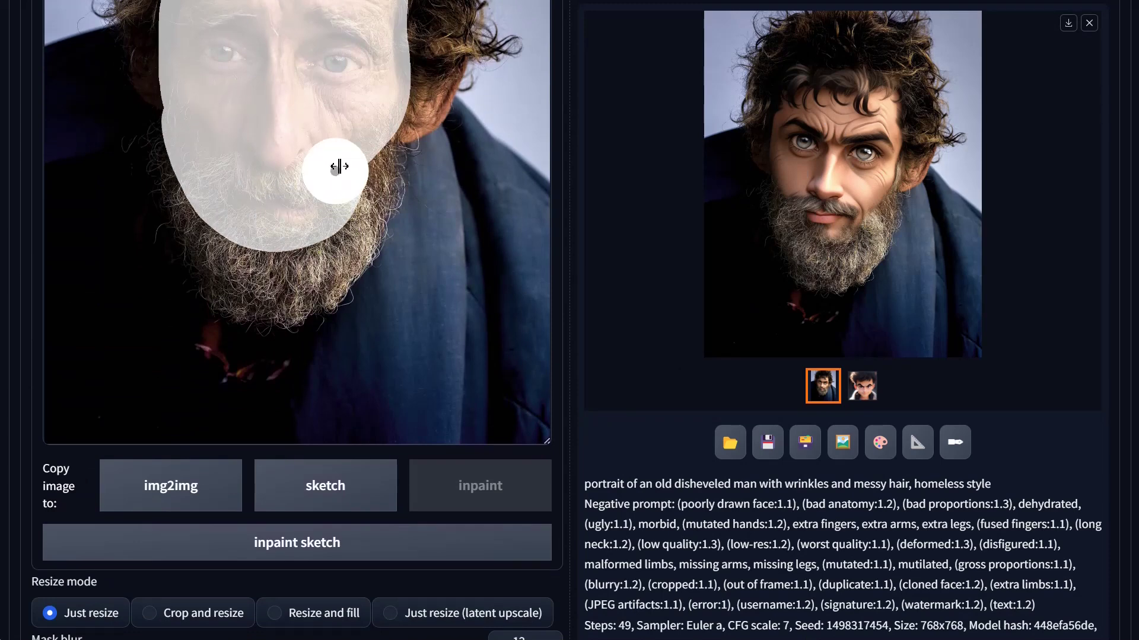
# Set the denoising strength to 0.66
pyautogui.scroll(-10, 491, 417)
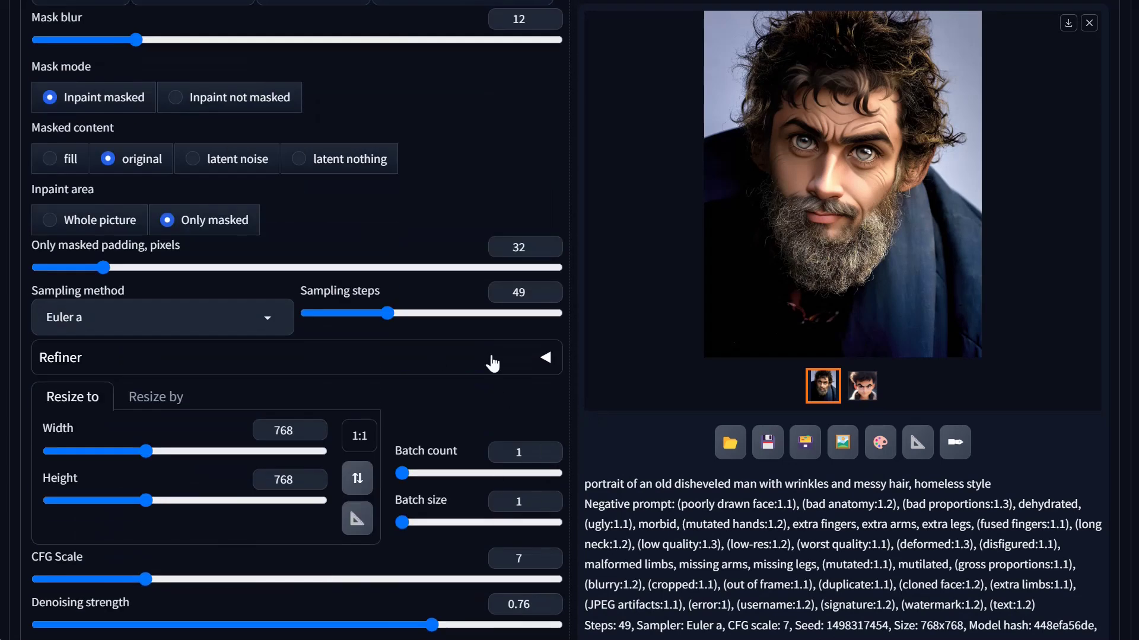
pyautogui.scroll(-5, 491, 417)
pyautogui.moveTo(399, 365); pyautogui.dragTo(380, 369)
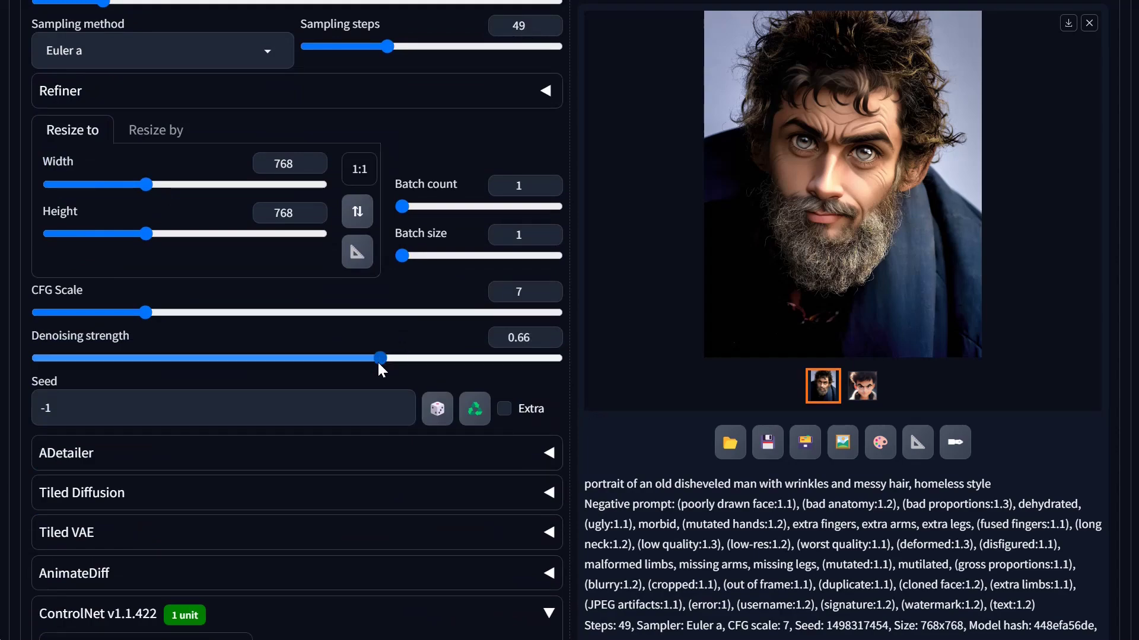
pyautogui.scroll(10, 961, 279)
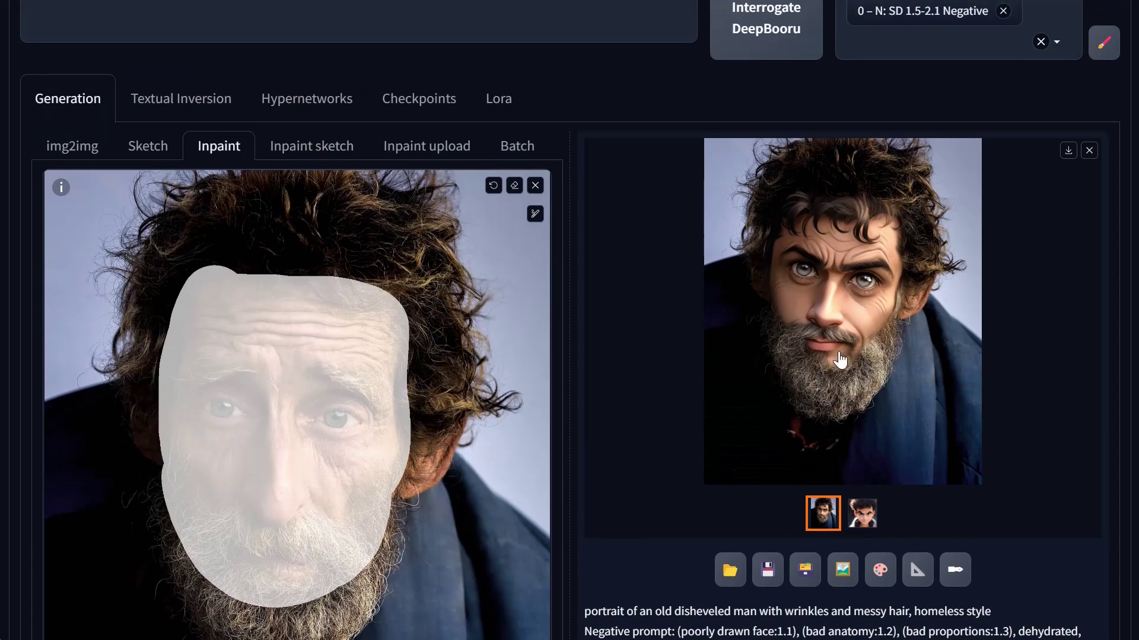
# Generate the portrait again with the extended face mask and the lowered denoising strength
pyautogui.scroll(2, 844, 301)
pyautogui.scroll(-2, 845, 300)
pyautogui.scroll(2, 923, 287)
pyautogui.scroll(2, 923, 288)
pyautogui.scroll(-2, 860, 332)
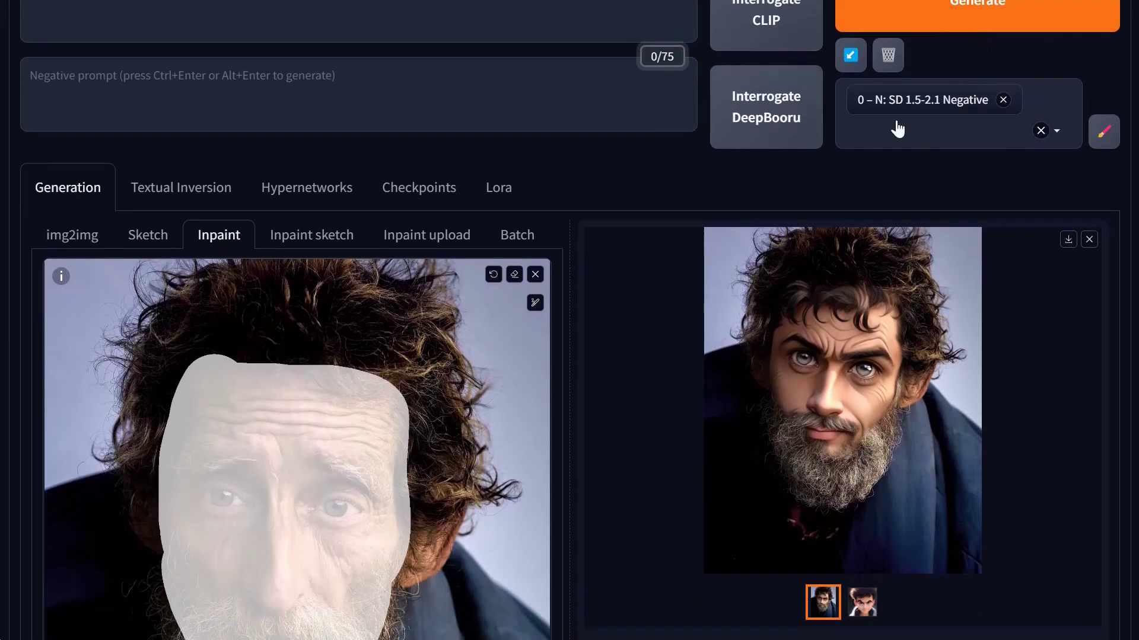
pyautogui.hotkey('ctrl', 'Return')
pyautogui.scroll(-2, 617, 444)
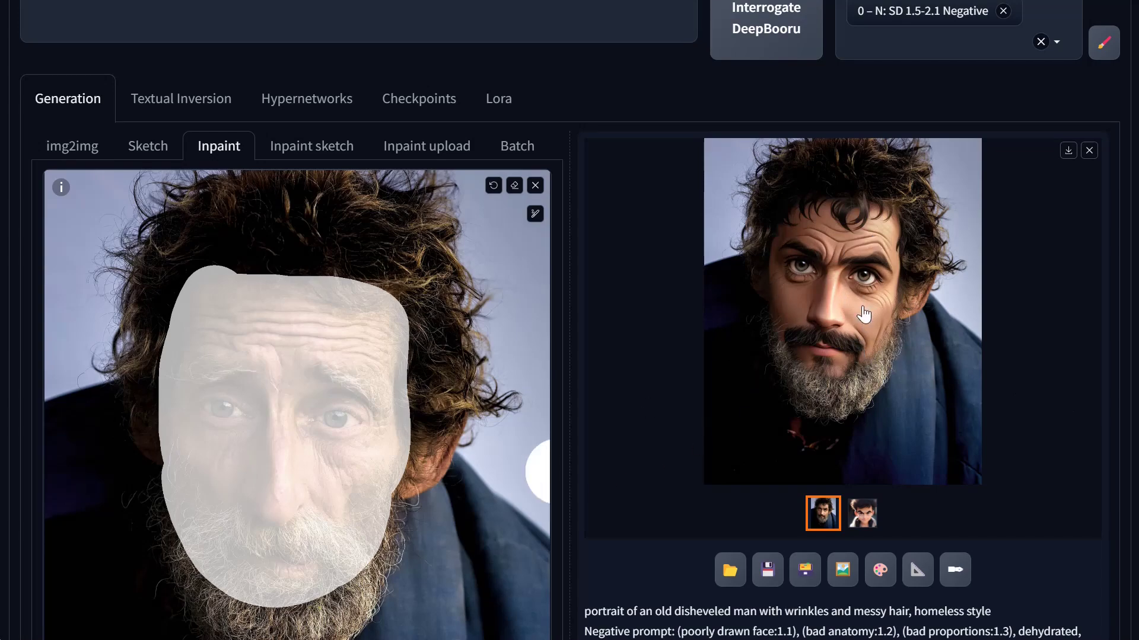
# Compare the generated face with the cartoon boy control image and the masked original photo
pyautogui.scroll(-8, 638, 362)
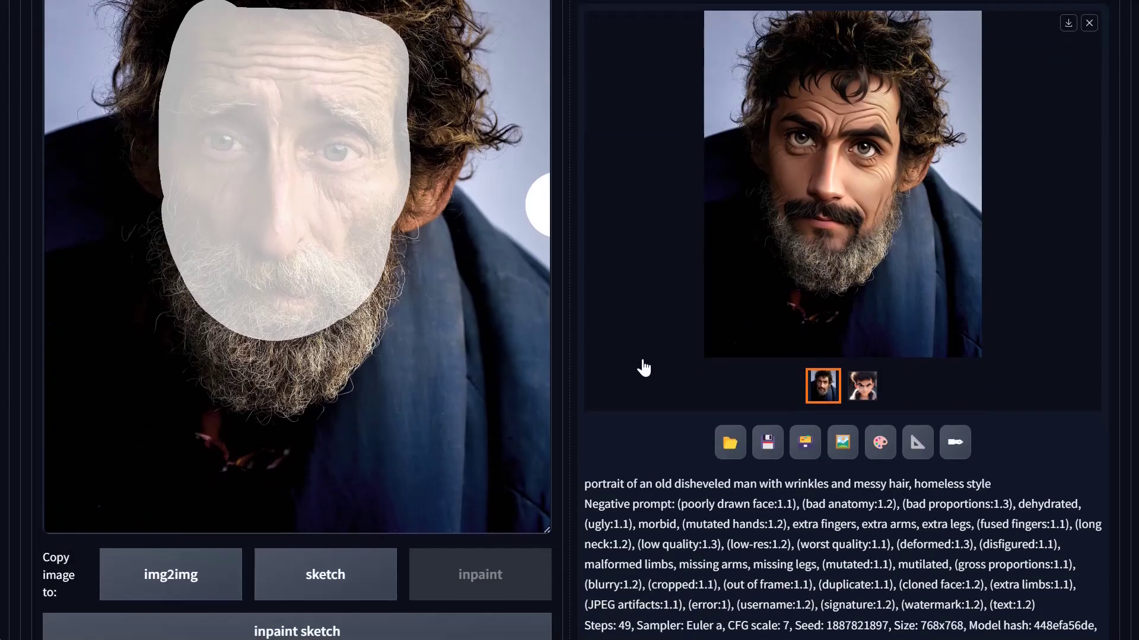
pyautogui.scroll(-18, 644, 368)
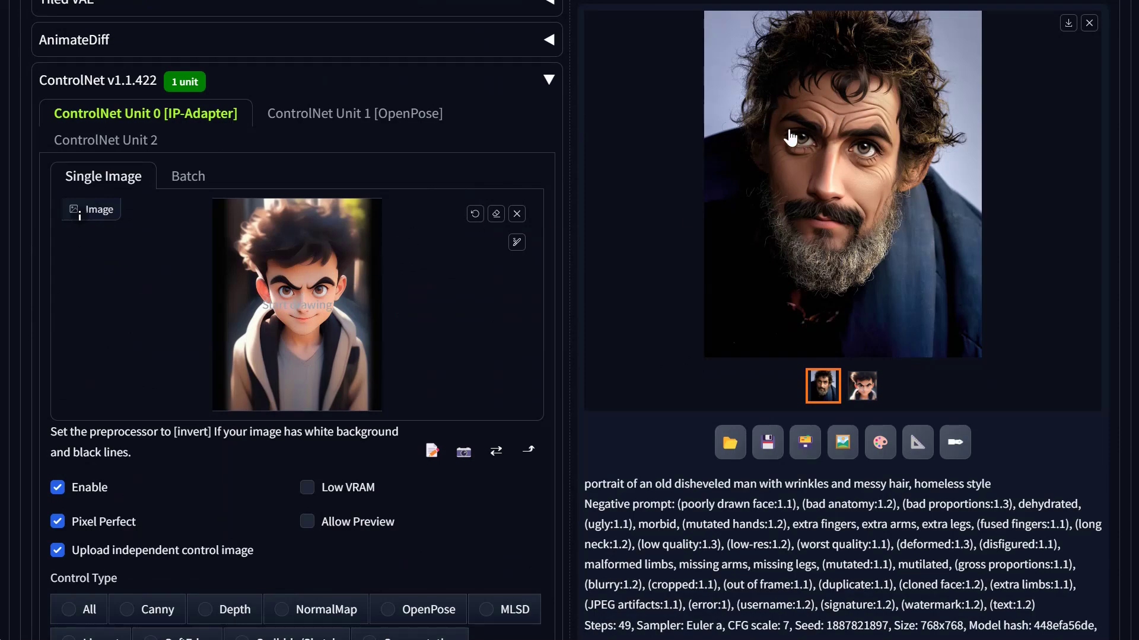
pyautogui.scroll(18, 697, 256)
pyautogui.scroll(10, 697, 257)
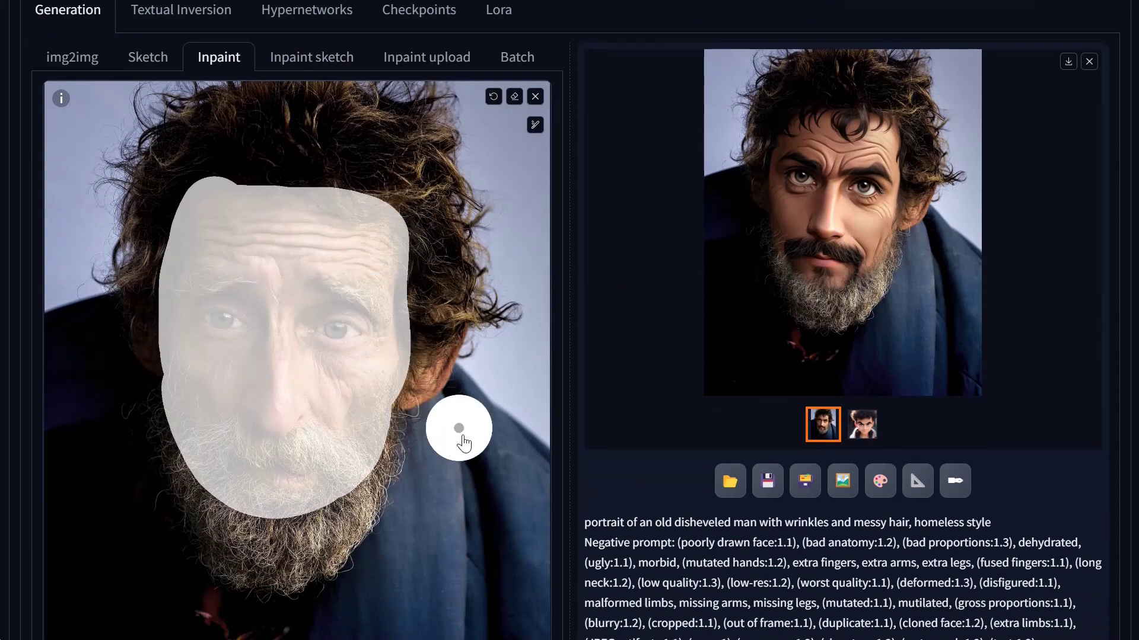
pyautogui.scroll(-10, 783, 260)
pyautogui.scroll(-8, 785, 292)
pyautogui.scroll(-2, 320, 497)
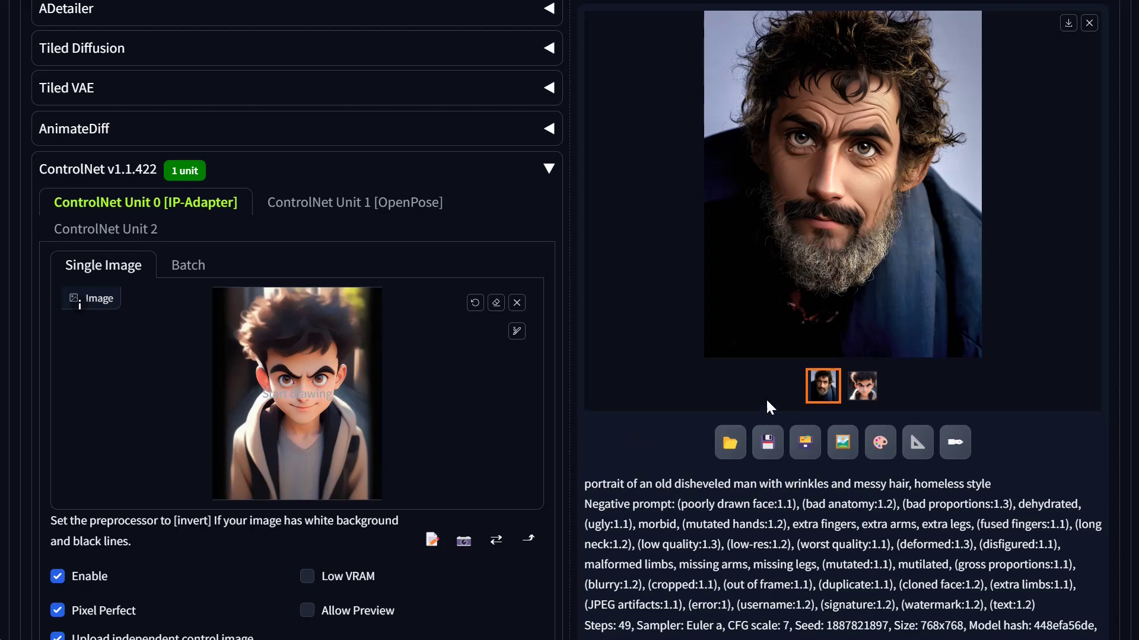
pyautogui.scroll(8, 647, 396)
# Replace the IP-Adapter unit's control image with the black-and-white close-up portrait of a man
pyautogui.scroll(-7, 295, 479)
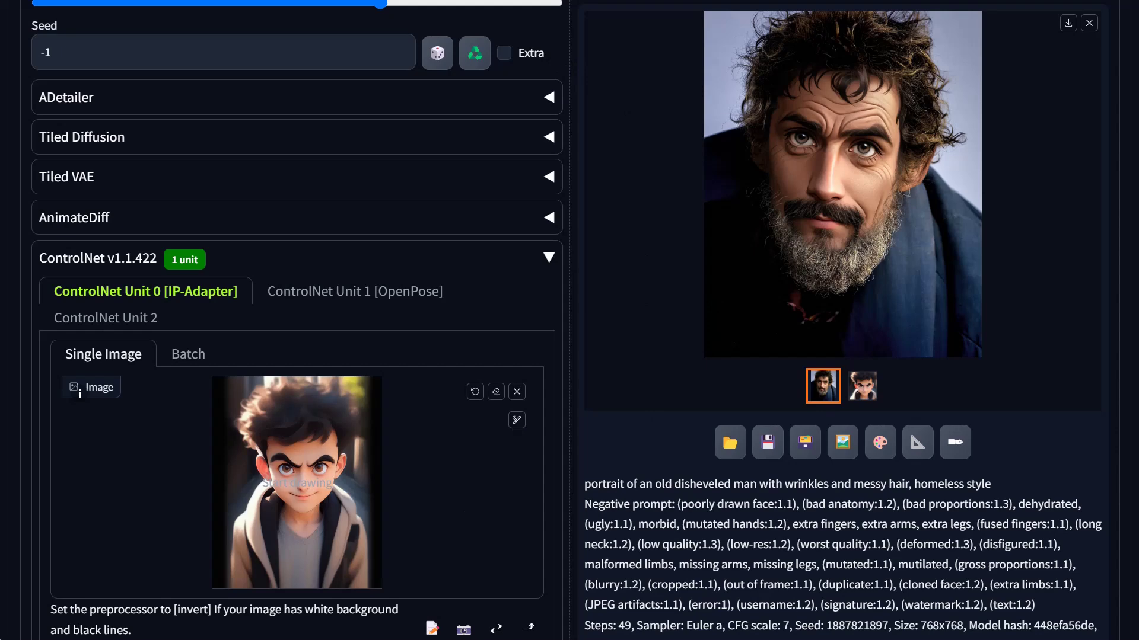
pyautogui.moveTo(638, 465); pyautogui.dragTo(320, 516)
pyautogui.scroll(-15, 629, 482)
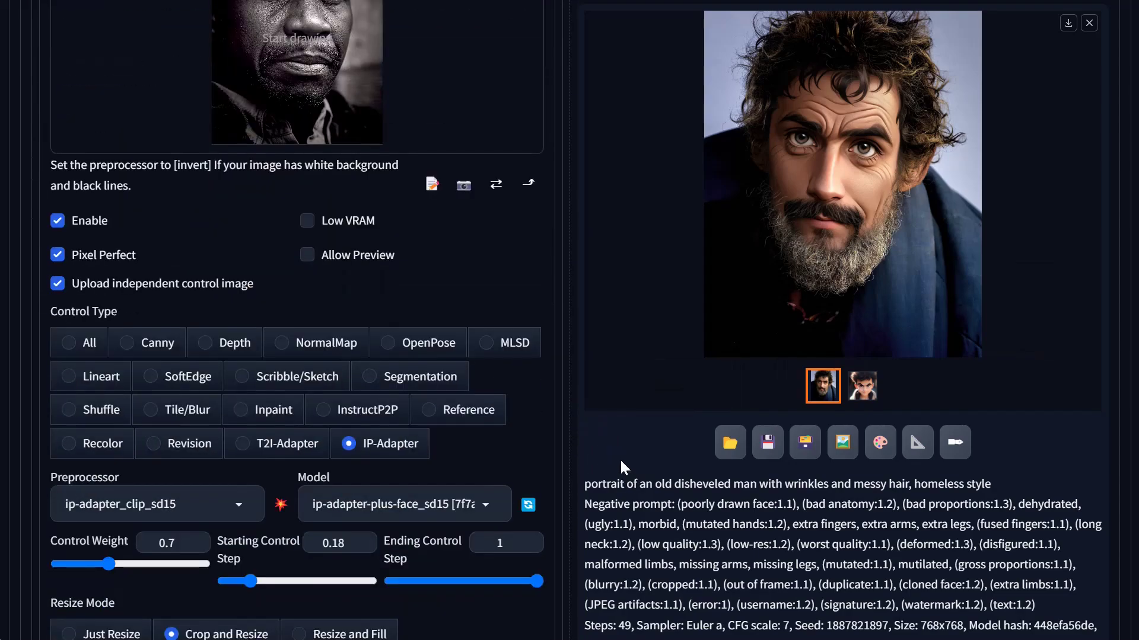
# Generate the portrait from the black-and-white reference face, and clear the inpaint mask to compare with the original photo
pyautogui.scroll(15, 620, 460)
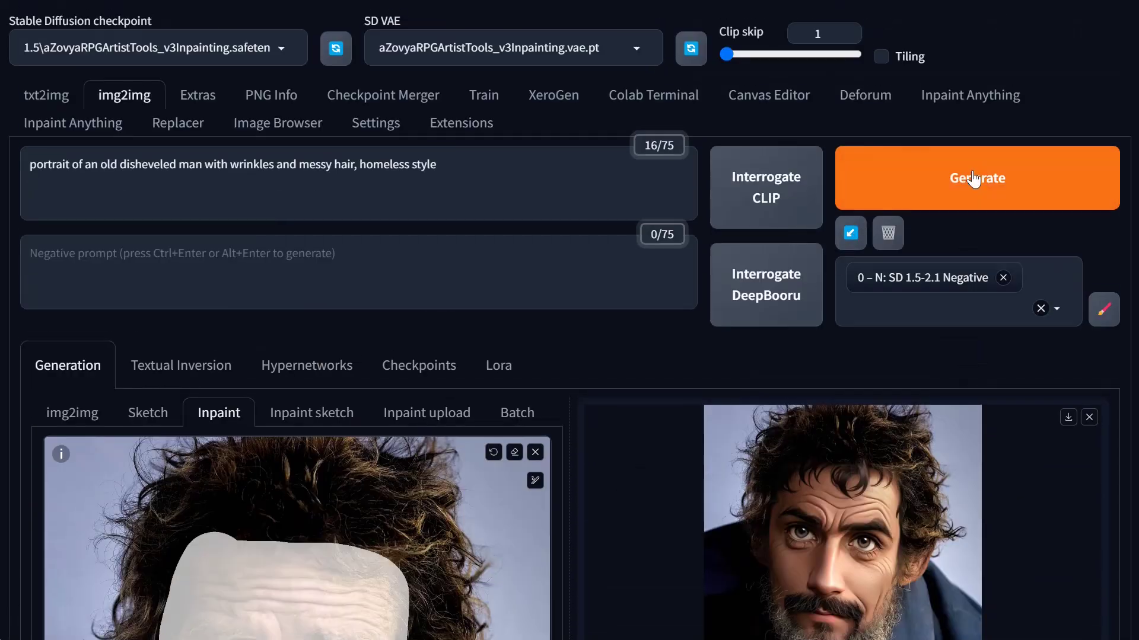
pyautogui.click(973, 178)
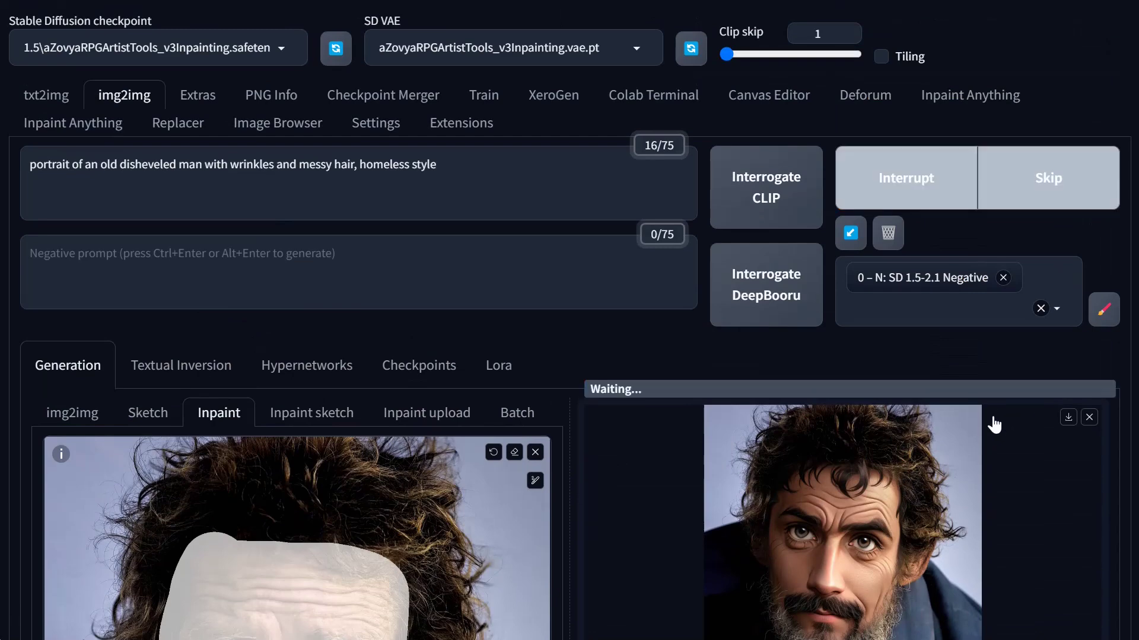
pyautogui.scroll(-1, 647, 369)
pyautogui.scroll(-4, 648, 364)
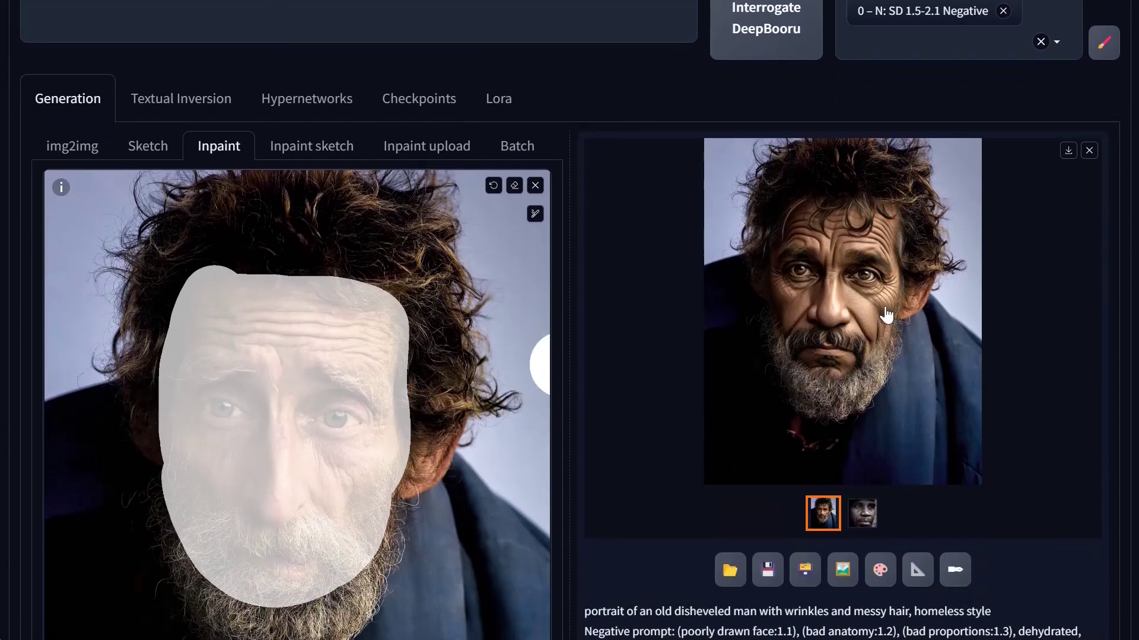
pyautogui.click(514, 185)
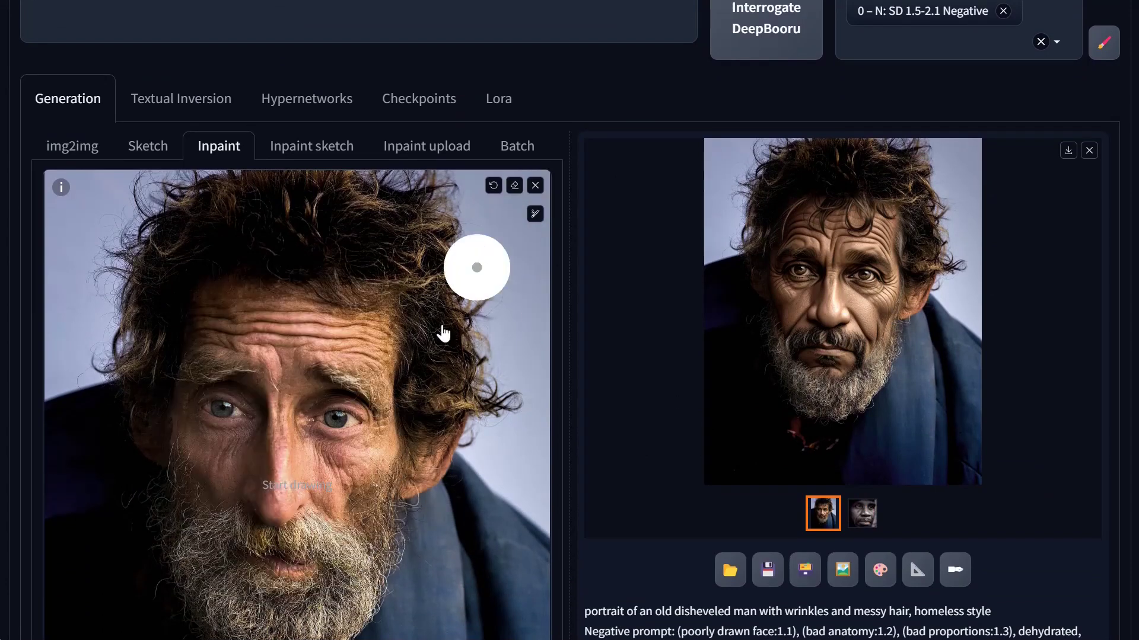
pyautogui.scroll(-1, 460, 492)
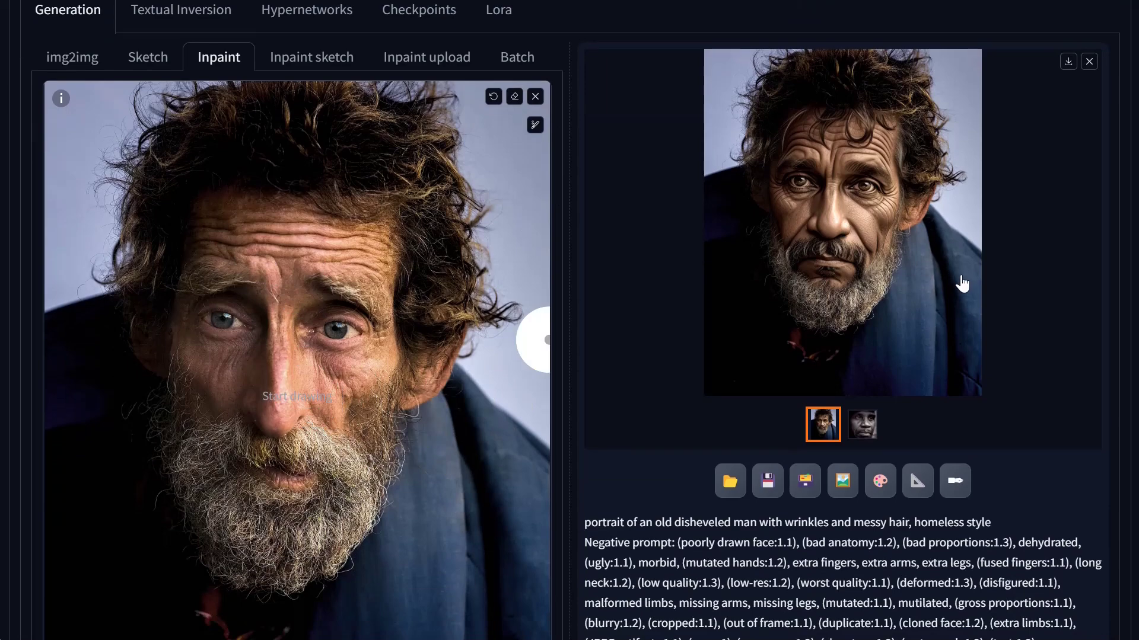
# Review the IP-Adapter unit's reference face, control weight and control steps, and check whether the OpenPose unit is enabled
pyautogui.scroll(-10, 962, 285)
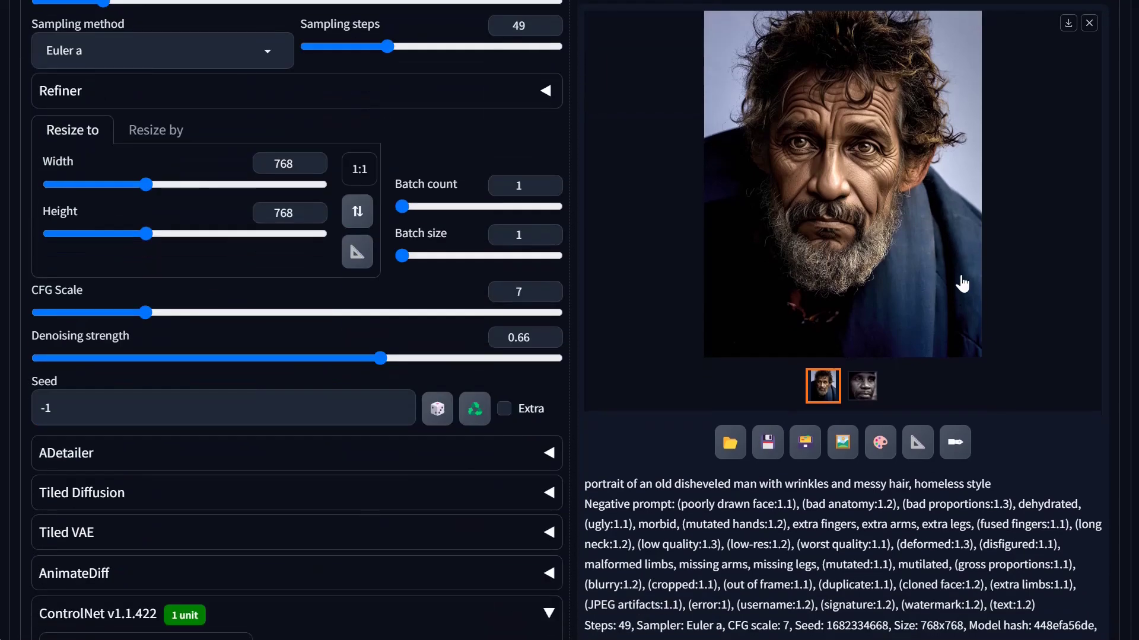
pyautogui.scroll(-10, 962, 284)
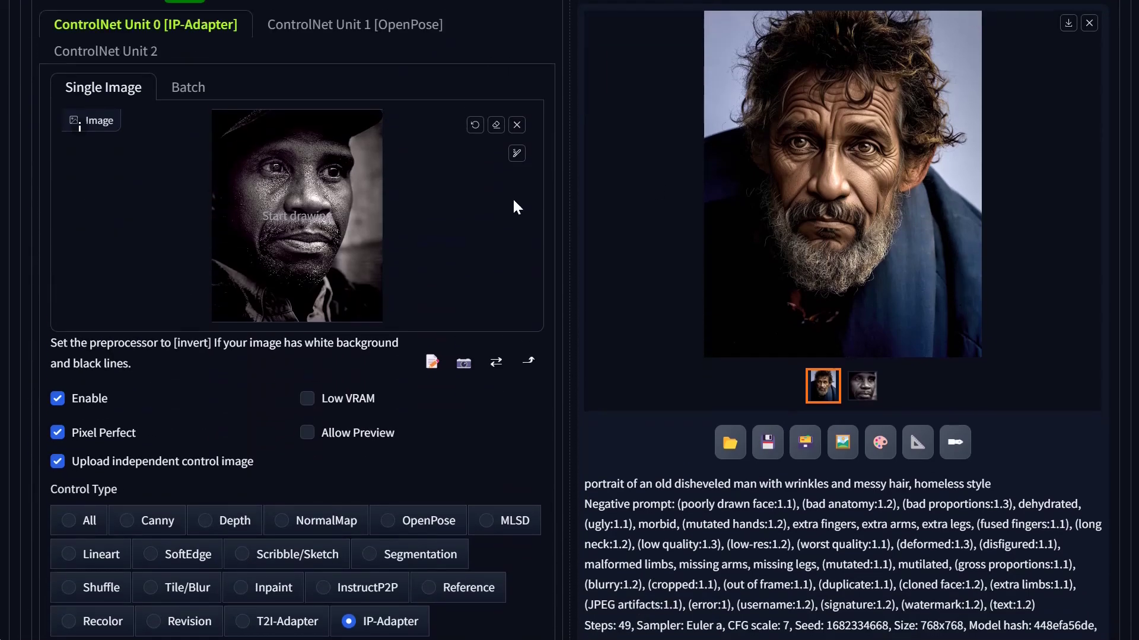
pyautogui.scroll(-5, 296, 332)
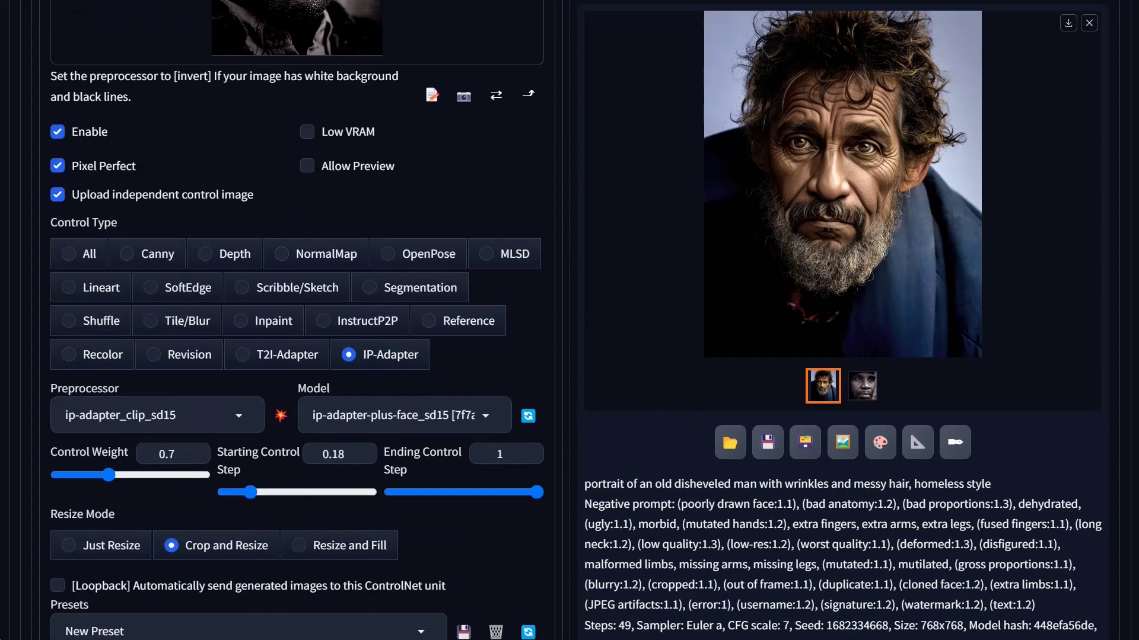
pyautogui.scroll(3, 80, 37)
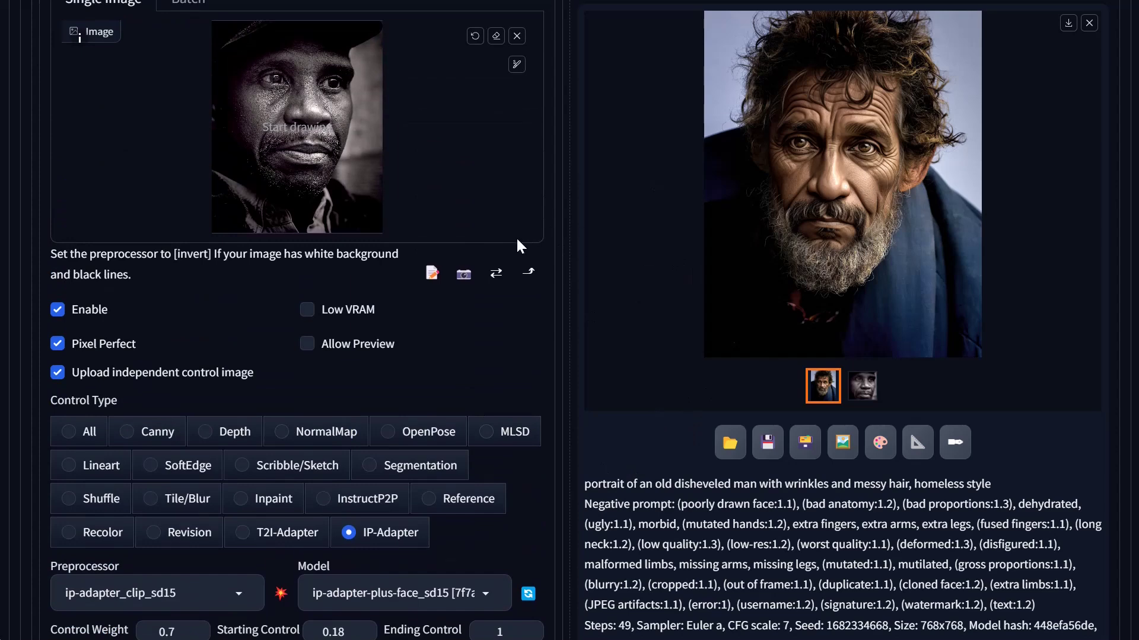
pyautogui.scroll(2, 557, 252)
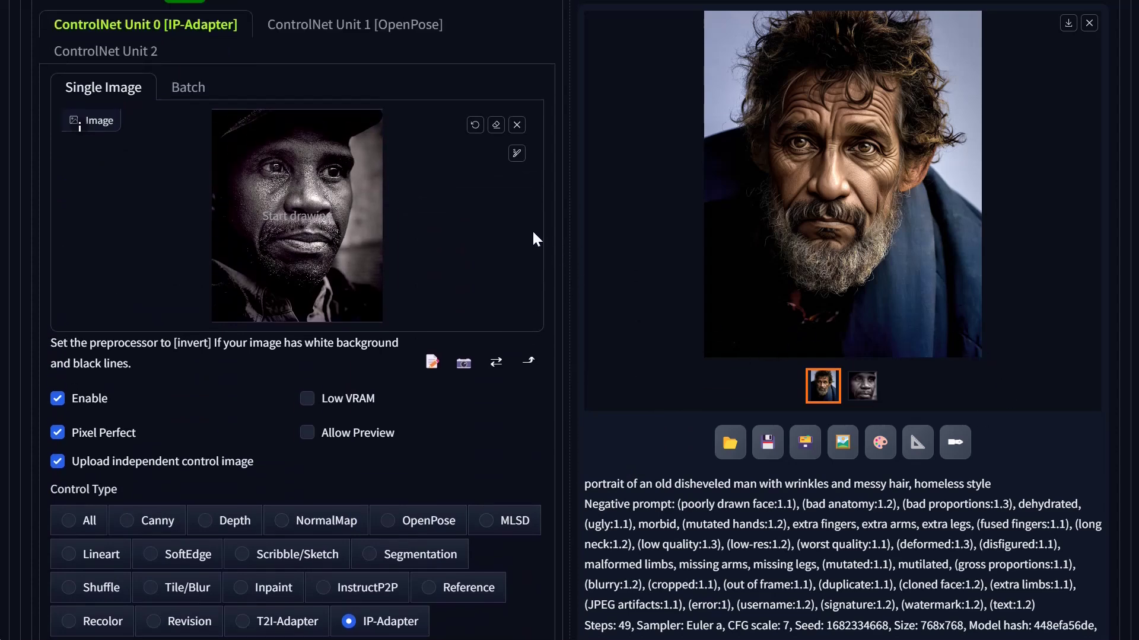
pyautogui.click(360, 29)
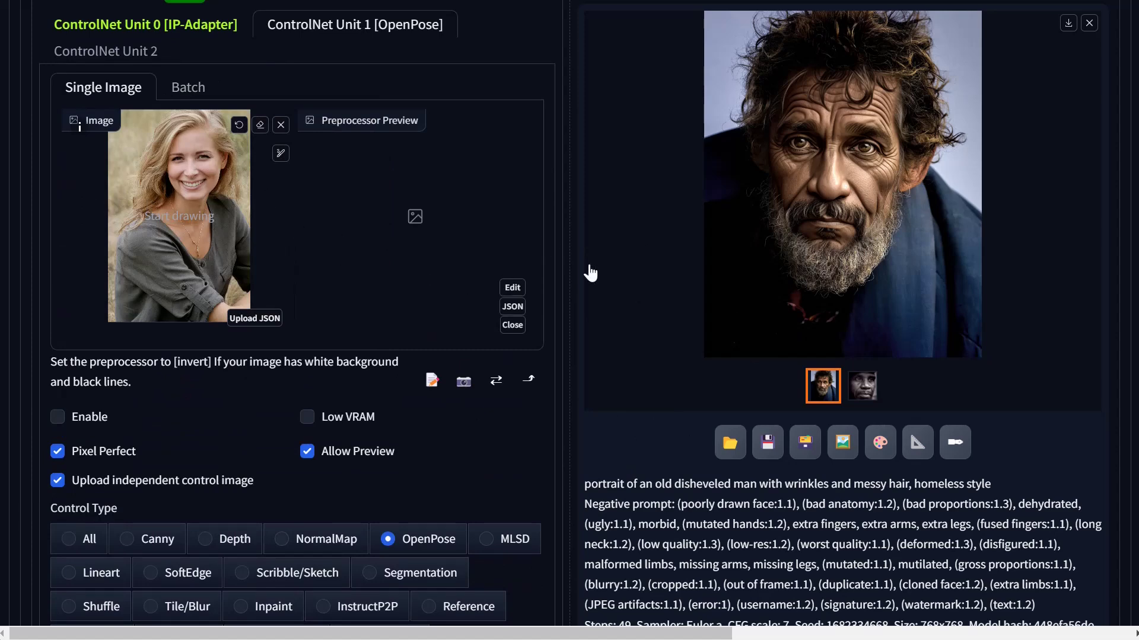
# Set the denoising strength to 0.81
pyautogui.scroll(8, 533, 326)
pyautogui.scroll(-2, 531, 335)
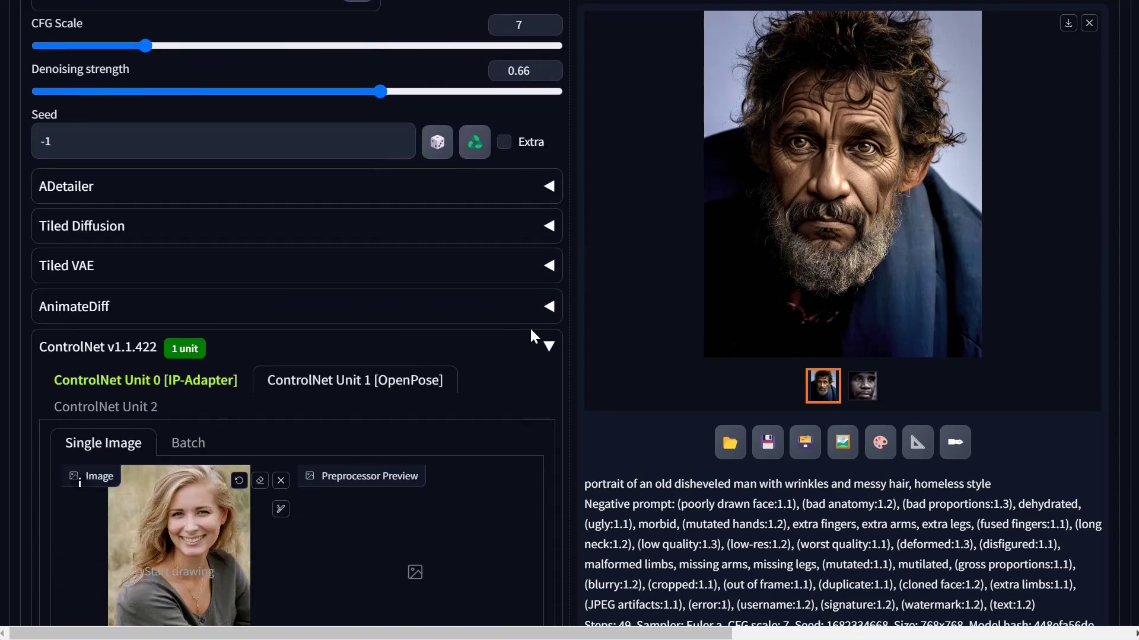
pyautogui.moveTo(382, 92); pyautogui.dragTo(457, 97)
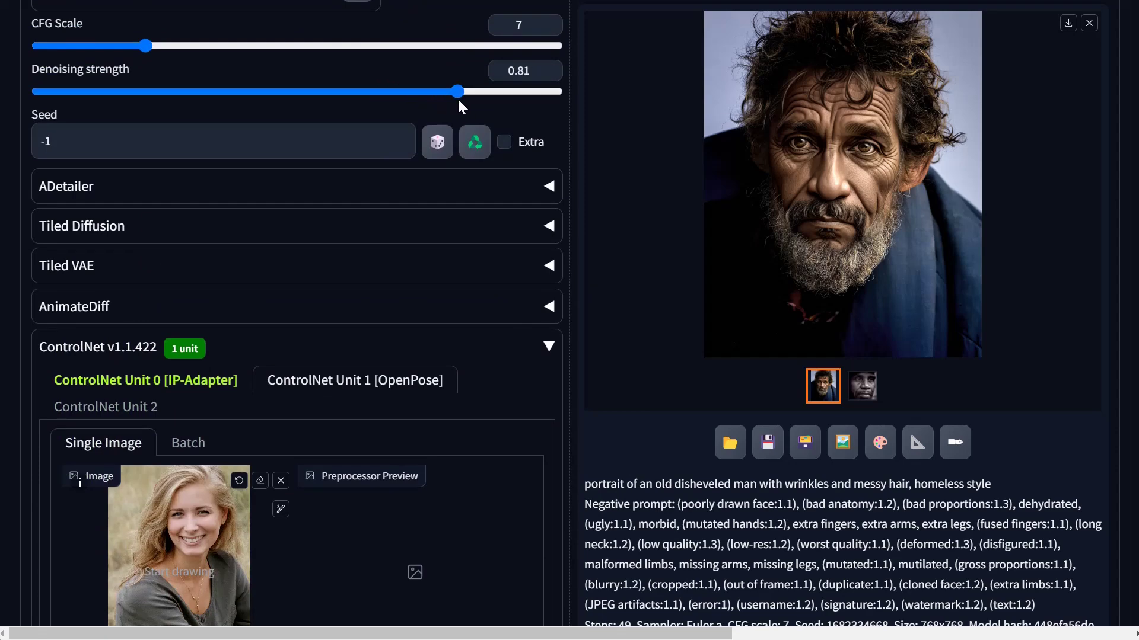